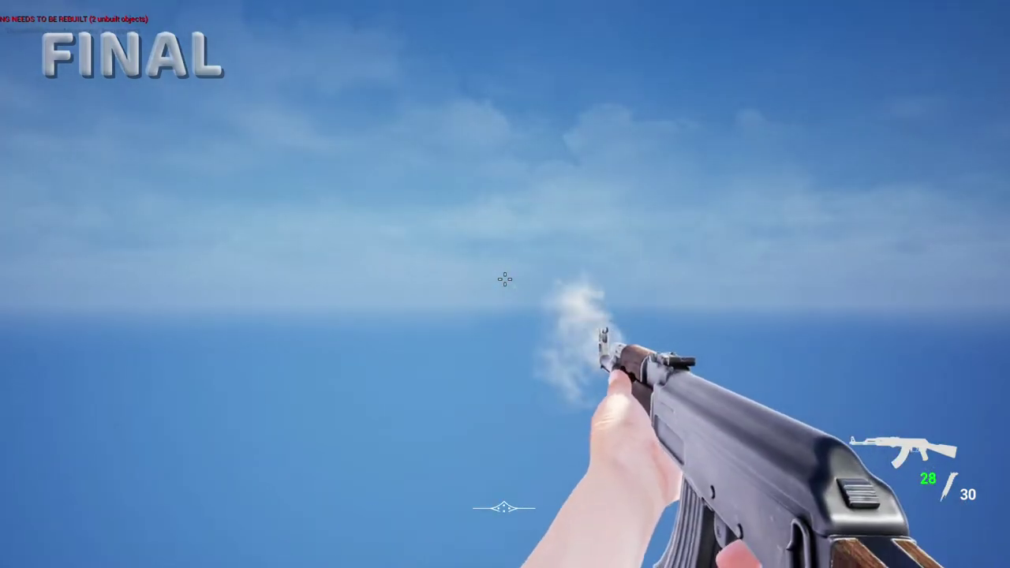
- Reload the rifle to hide the crosshair, then fire at the floor to leave bullet-hole decals
key("r")
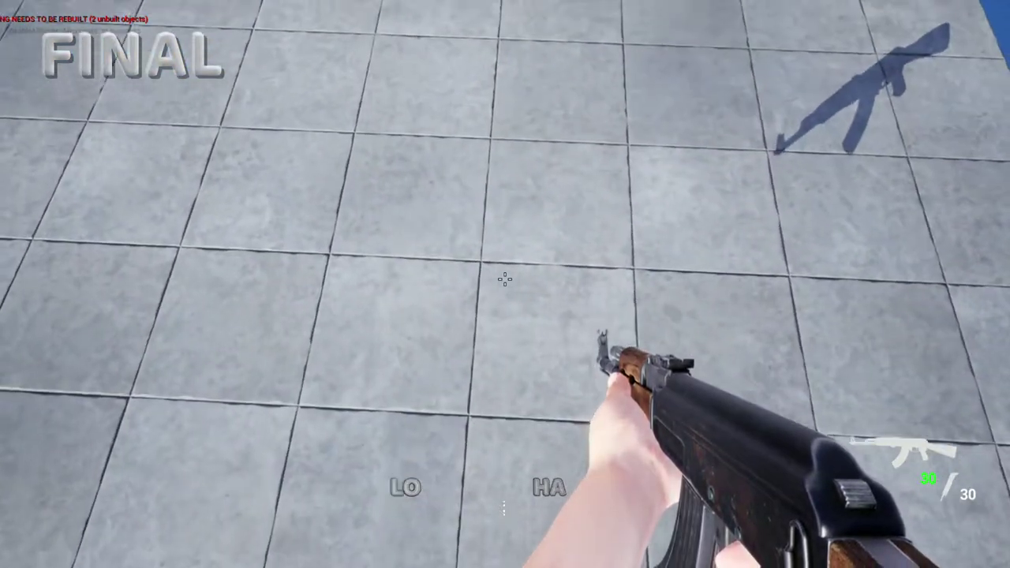
left_click(505, 278)
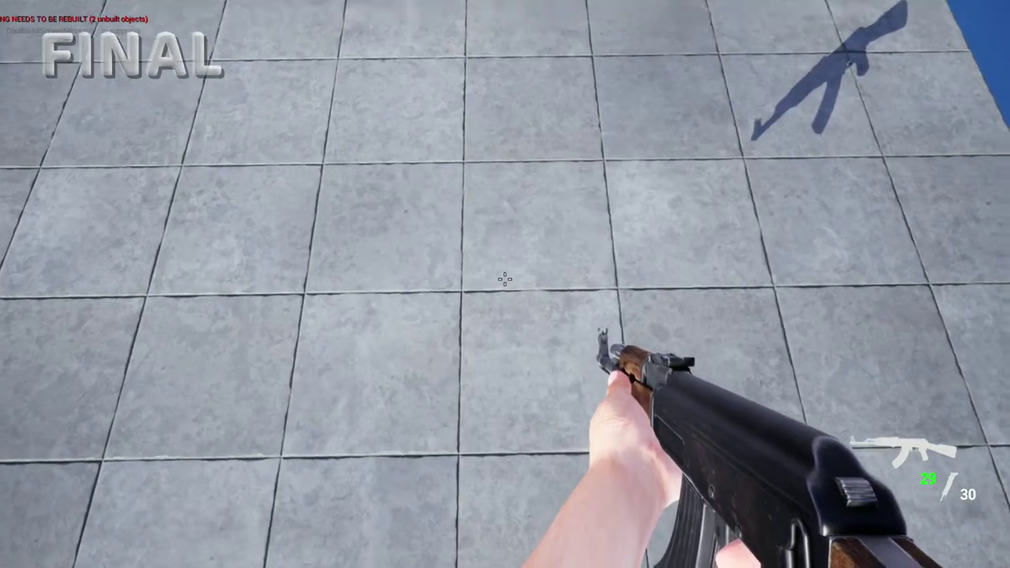
left_click_drag(505, 278, 504, 278)
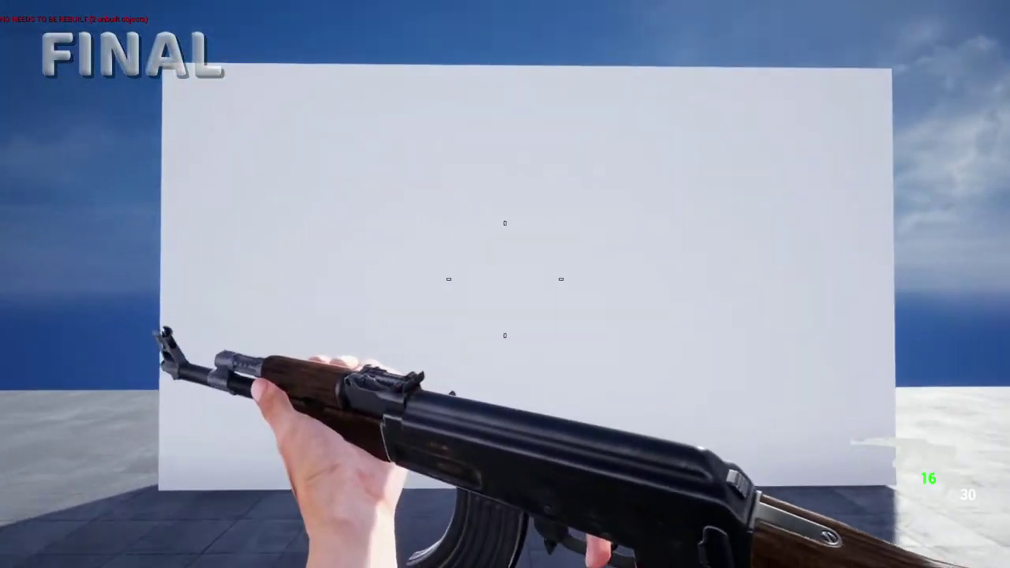
- Fire bursts at the white wall from the hip and aiming down sights, reloading between them
left_click(505, 280)
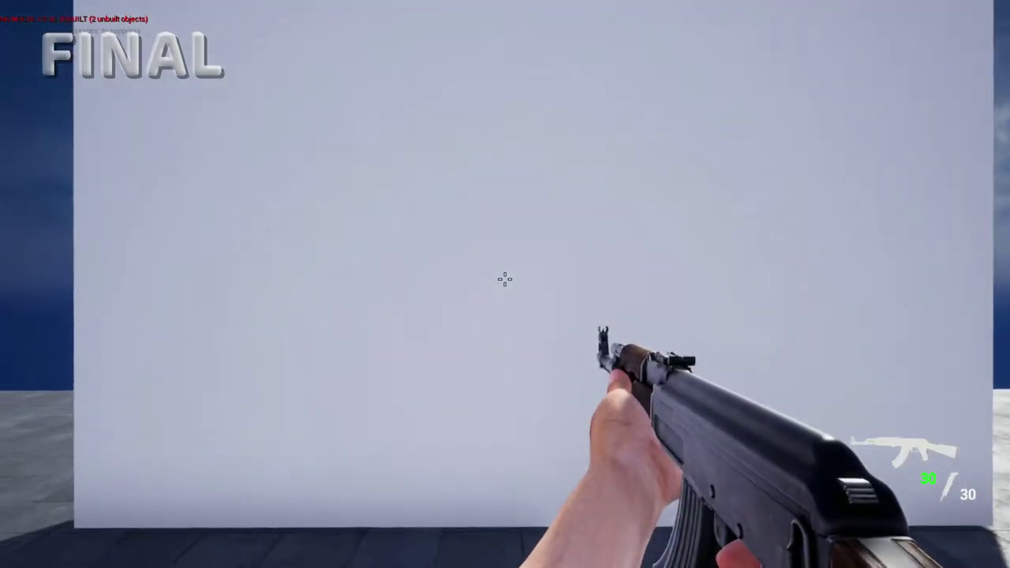
left_click(505, 279)
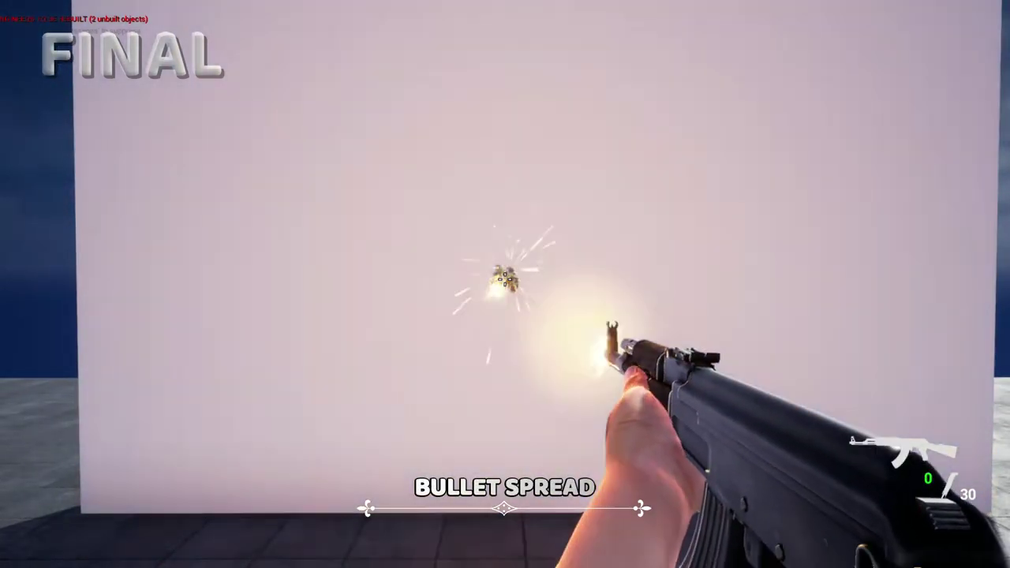
key("r")
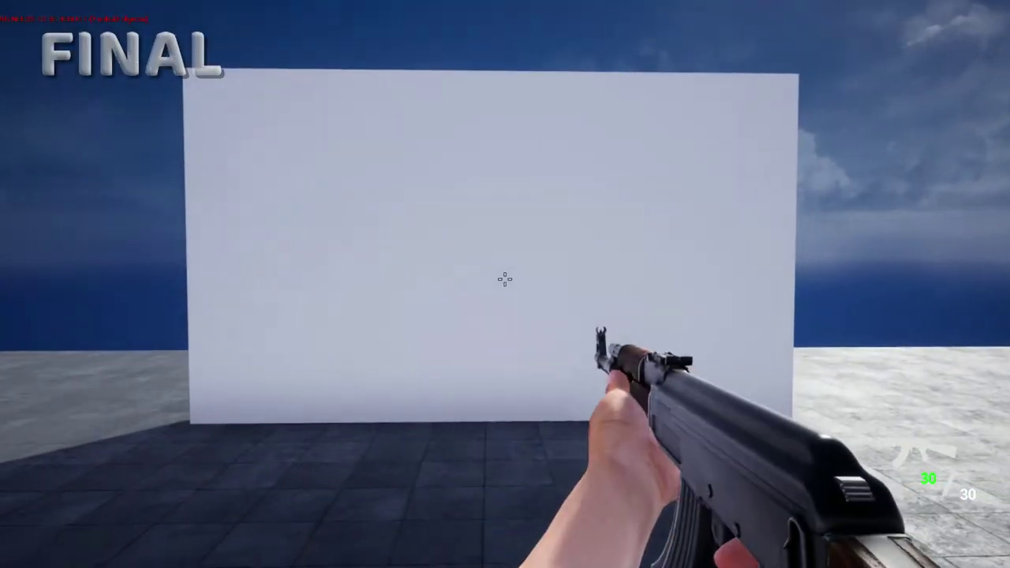
right_click(505, 282)
left_click_drag(505, 284, 505, 284)
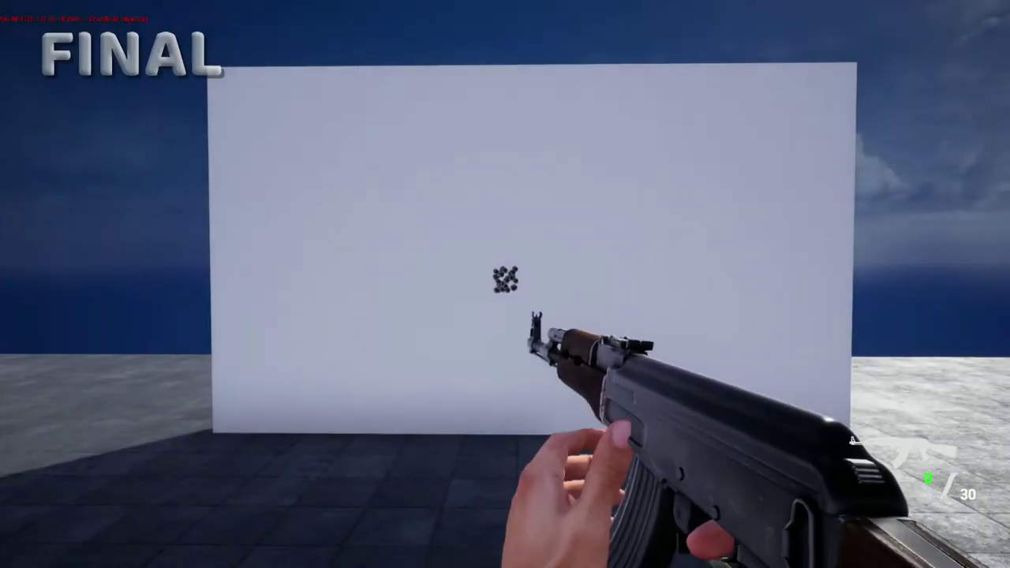
key("r")
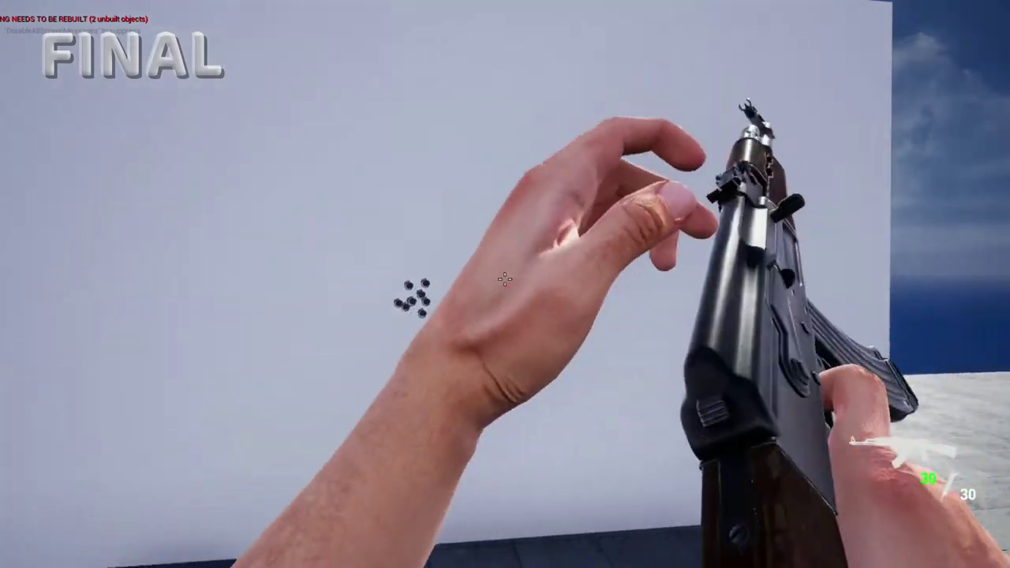
- Back away, fire from the hip at the floor until empty, and reload
key("s")
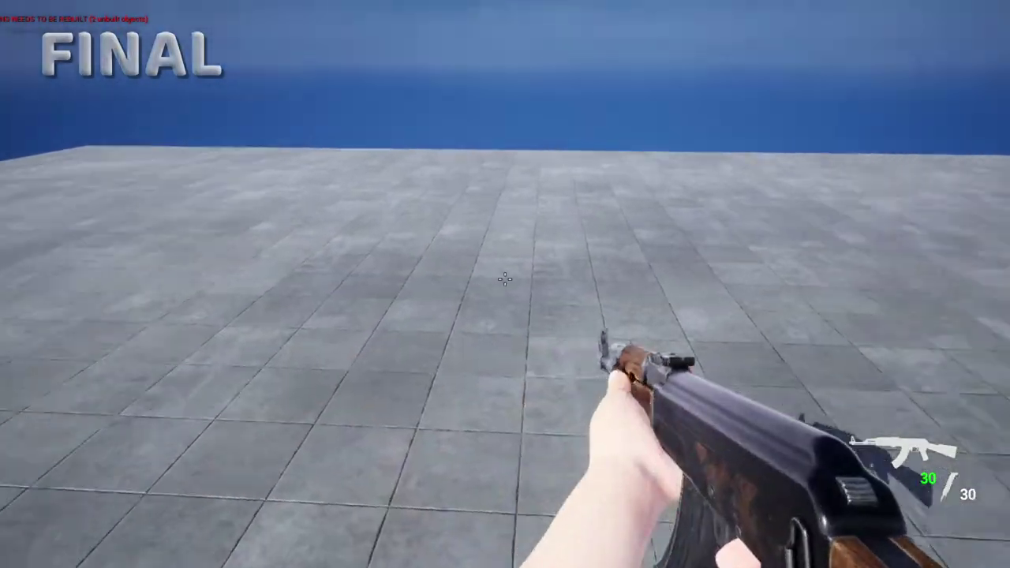
left_click(505, 278)
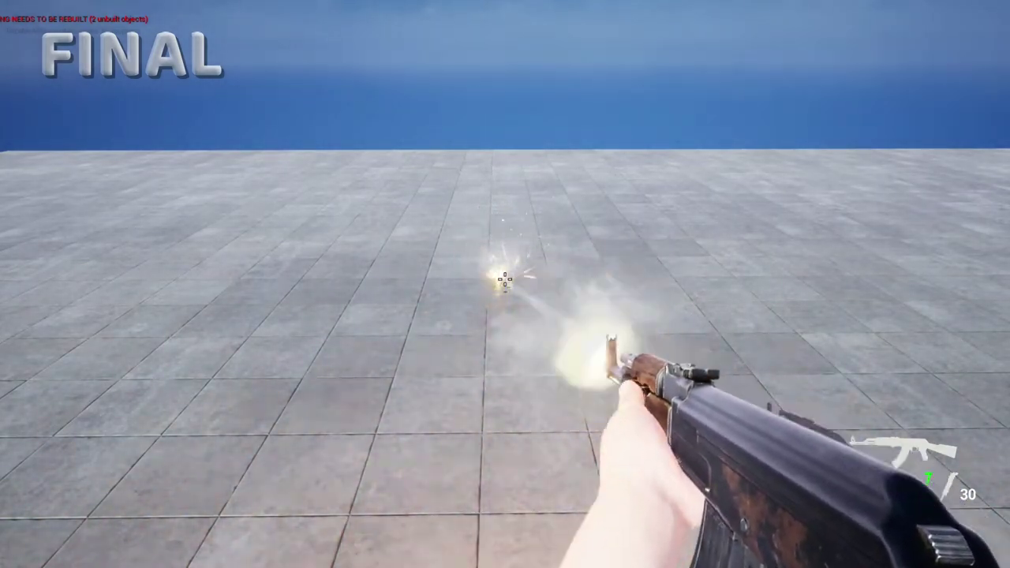
left_click(505, 278)
key("r")
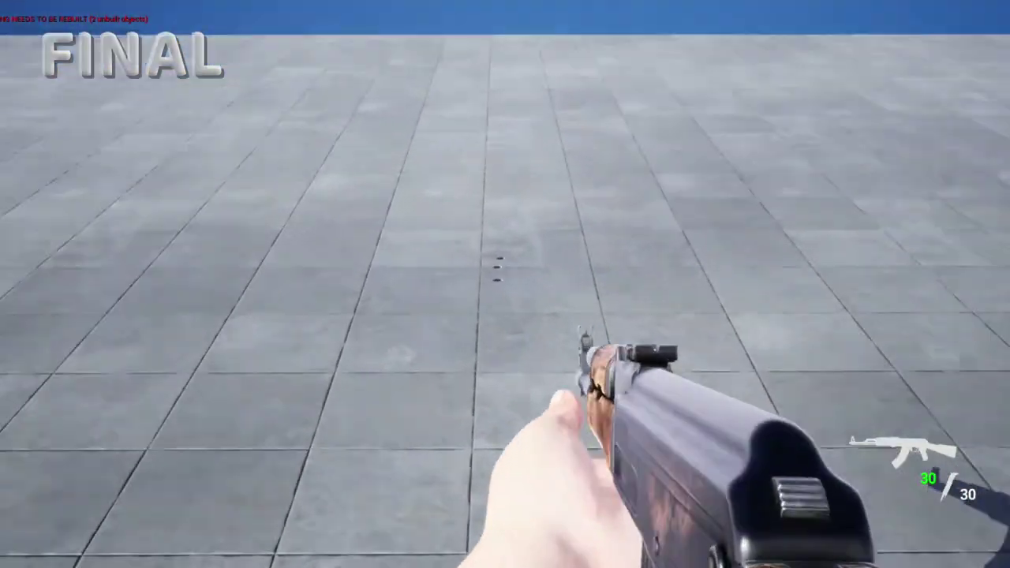
- Aim down sights, fire a burst at the floor, lower the rifle and reload
right_click(505, 278)
left_click(505, 278)
left_click_drag(505, 278, 505, 278)
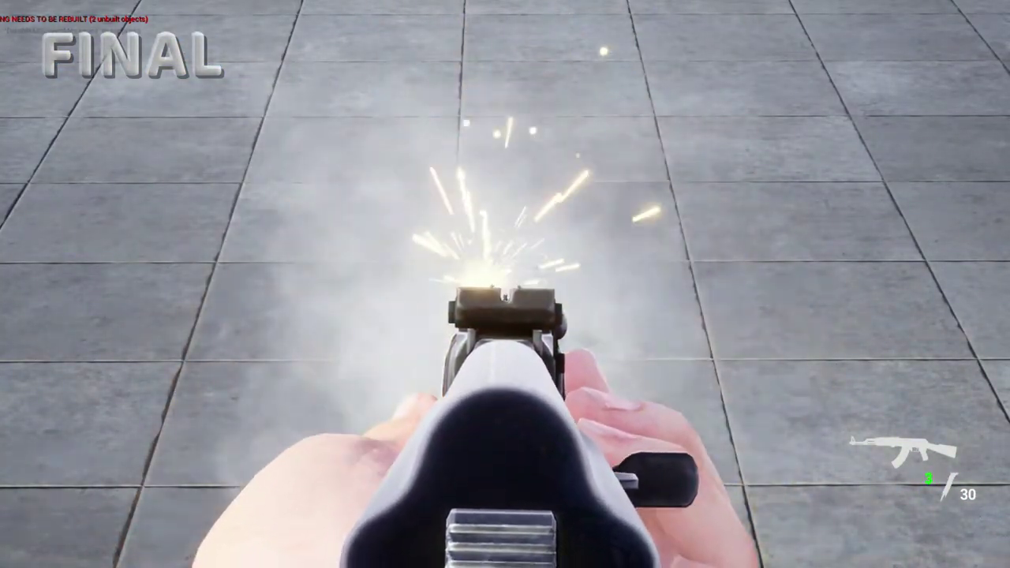
right_click(505, 278)
key("r")
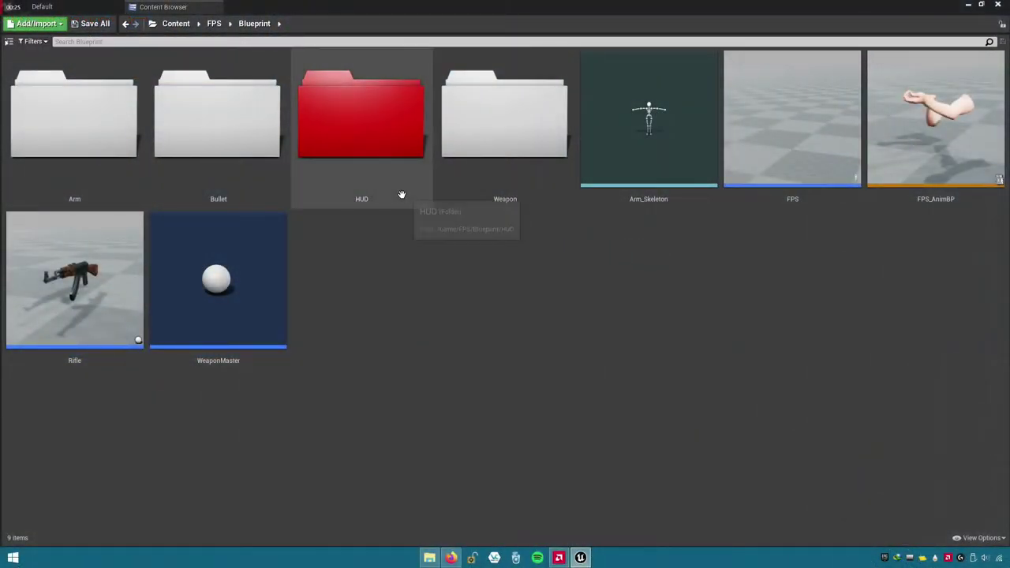
- Open Crosshair_HUD from the HUD folder, switch to its Graph, and select the CrosshairHide function
double_click(401, 194)
left_click(332, 203)
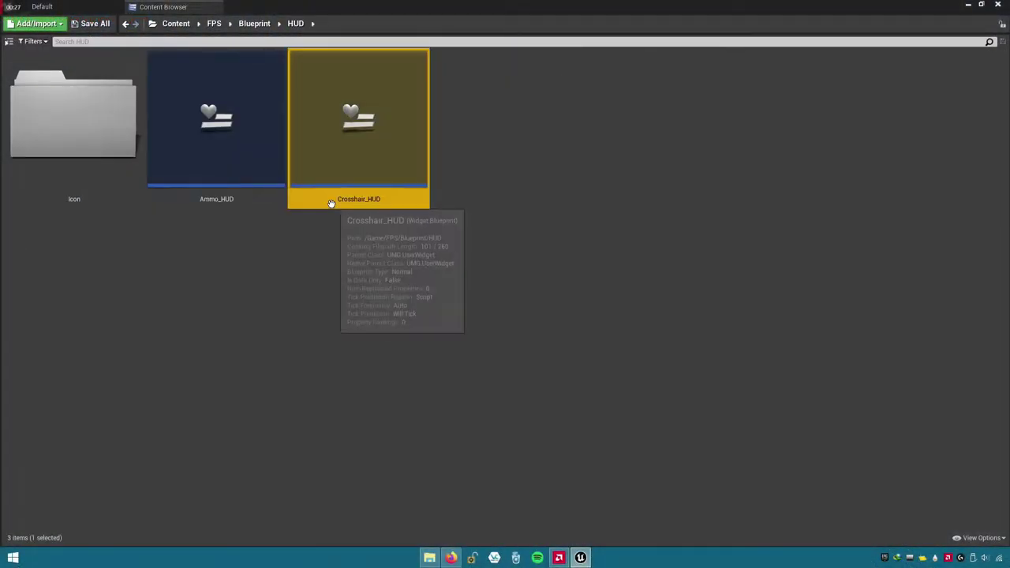
double_click(403, 204)
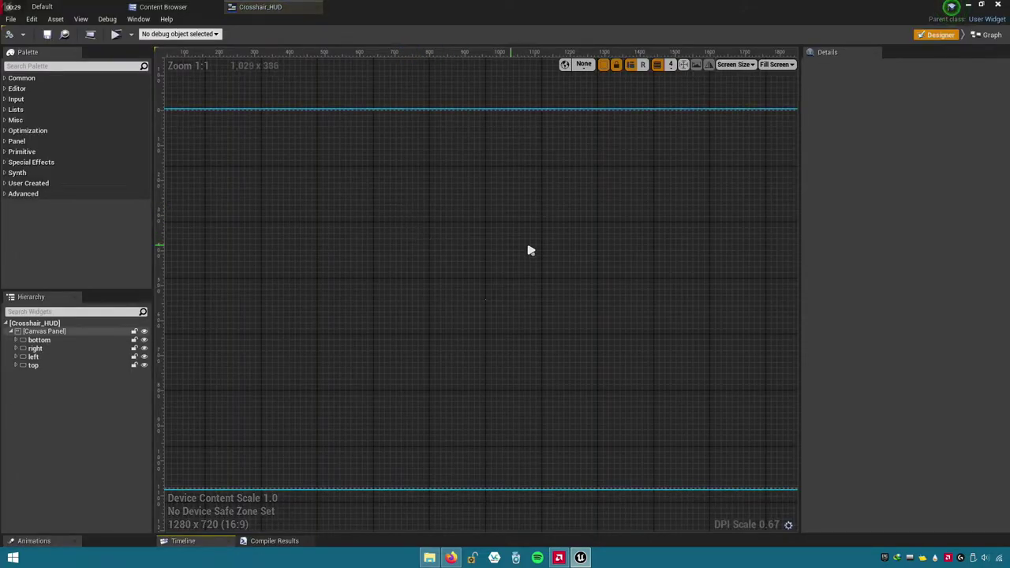
left_click(1000, 37)
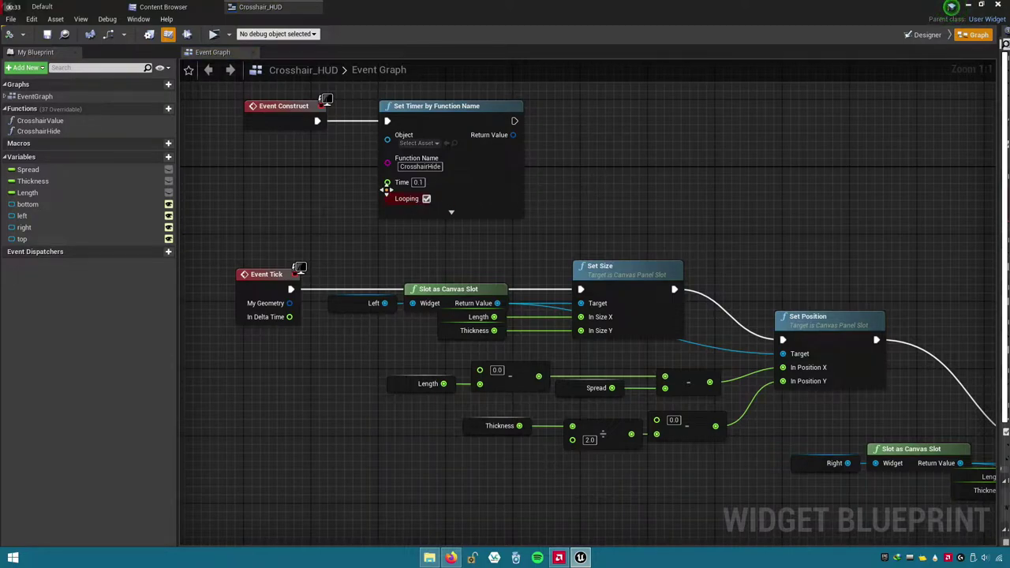
right_click_drag(387, 191, 438, 245)
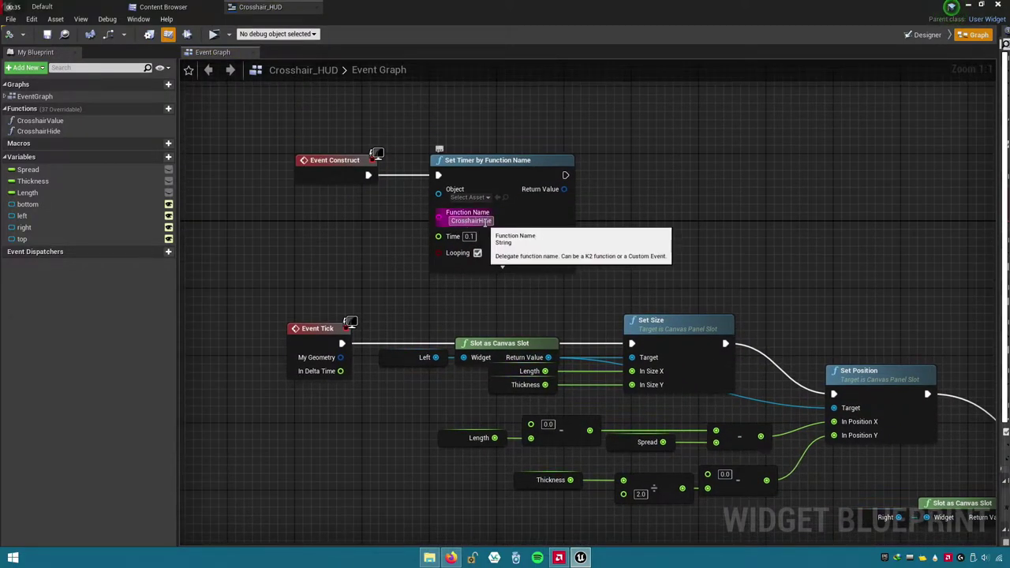
left_click(71, 132)
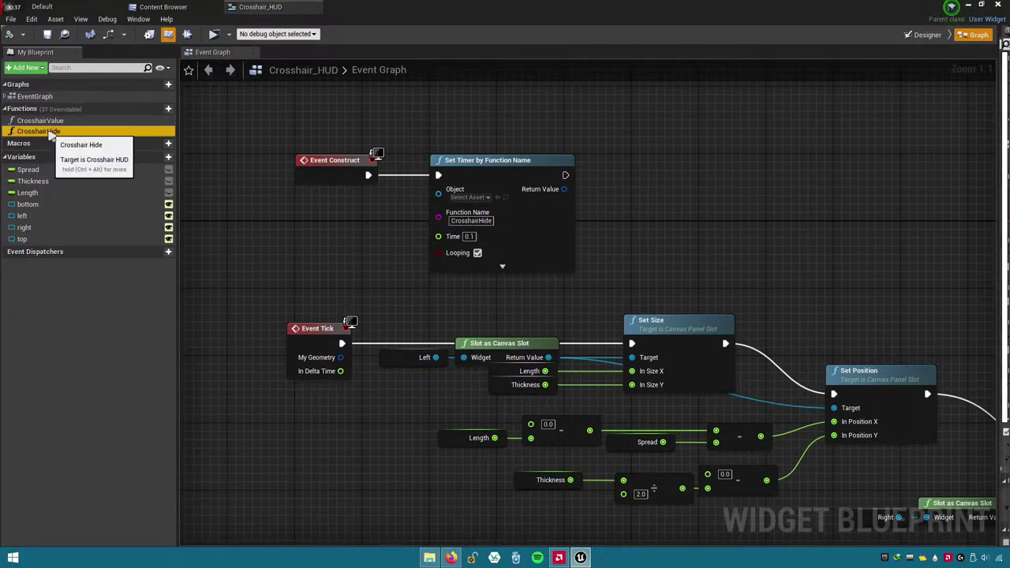
- Open the CrosshairHide function and move the Branch and Set Visibility nodes right
double_click(73, 132)
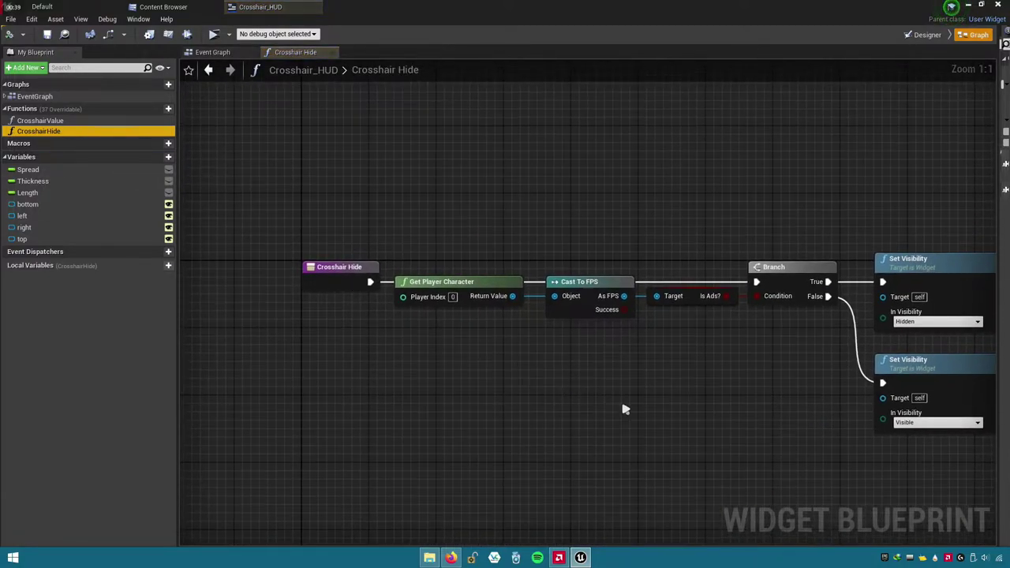
right_click_drag(669, 385, 615, 360)
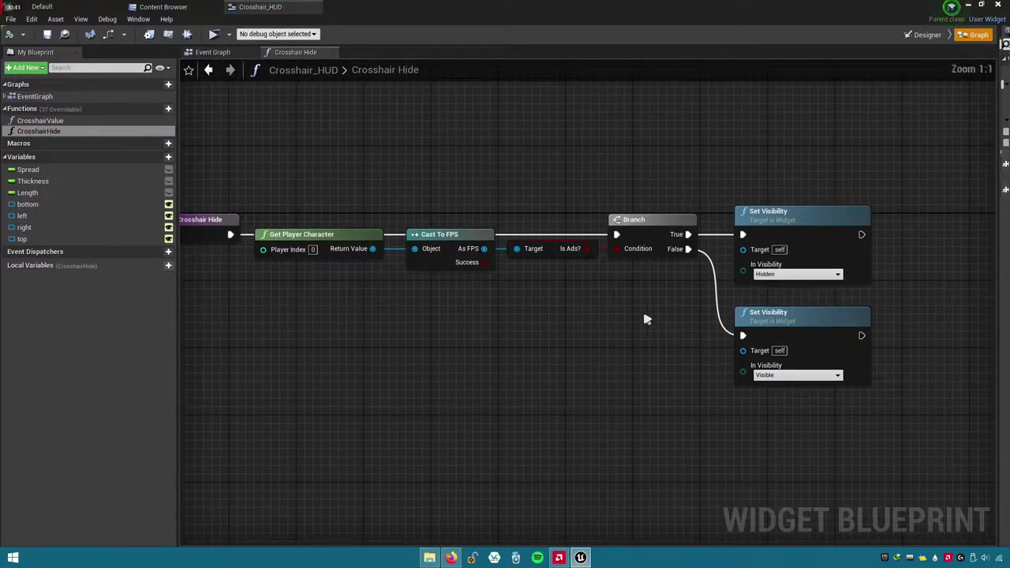
left_click(552, 251)
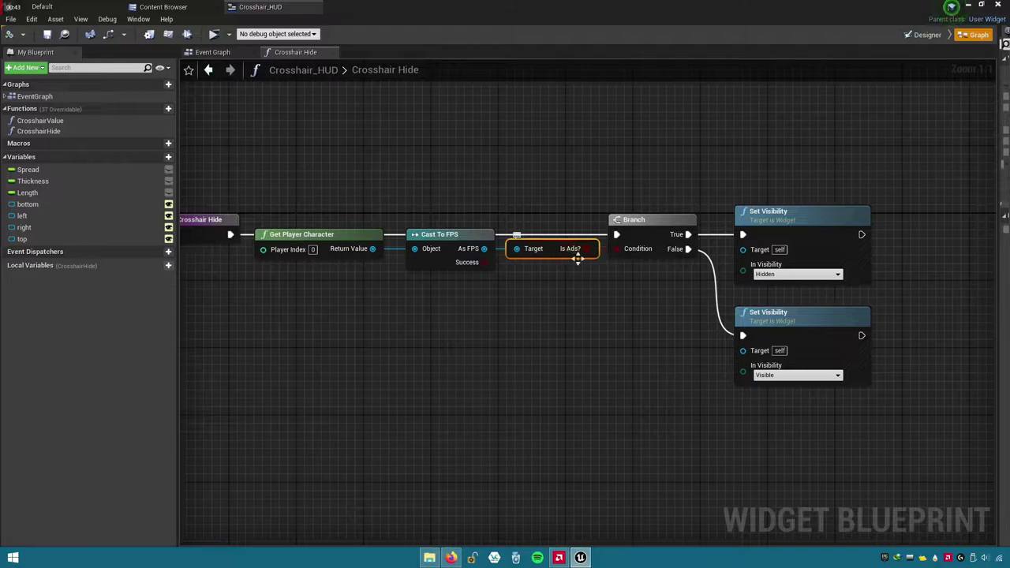
right_click_drag(676, 313, 586, 319)
left_click_drag(553, 197, 762, 345)
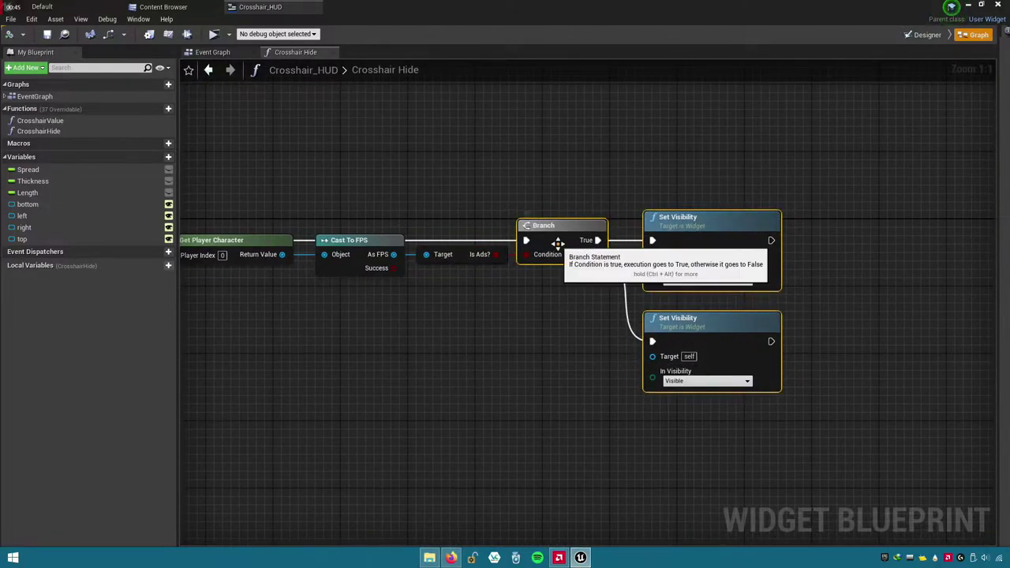
mouse_move(557, 244)
left_mouse_down()
mouse_move(670, 251)
mouse_move(653, 243)
left_mouse_up()
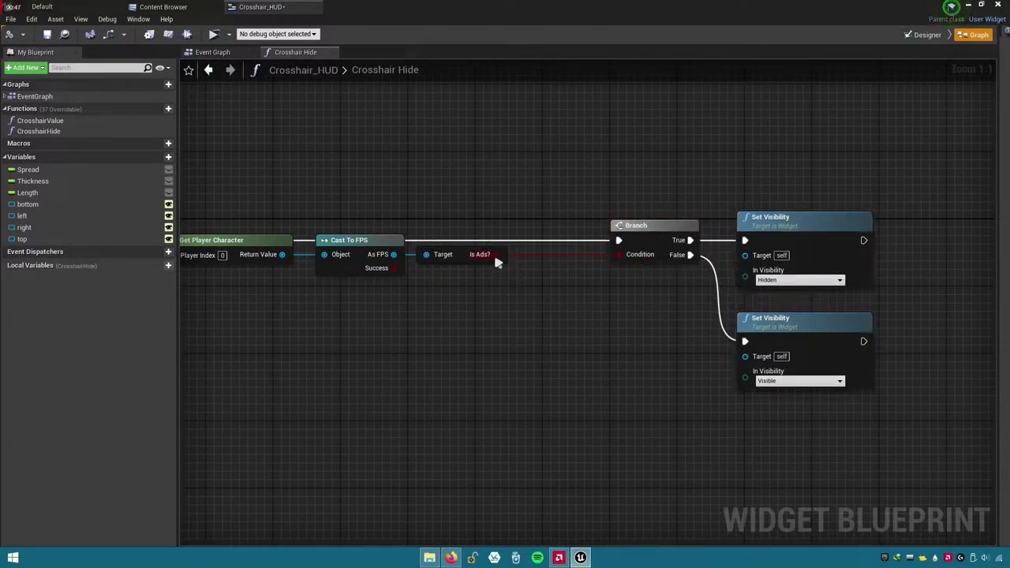
right_click_drag(387, 262, 534, 260)
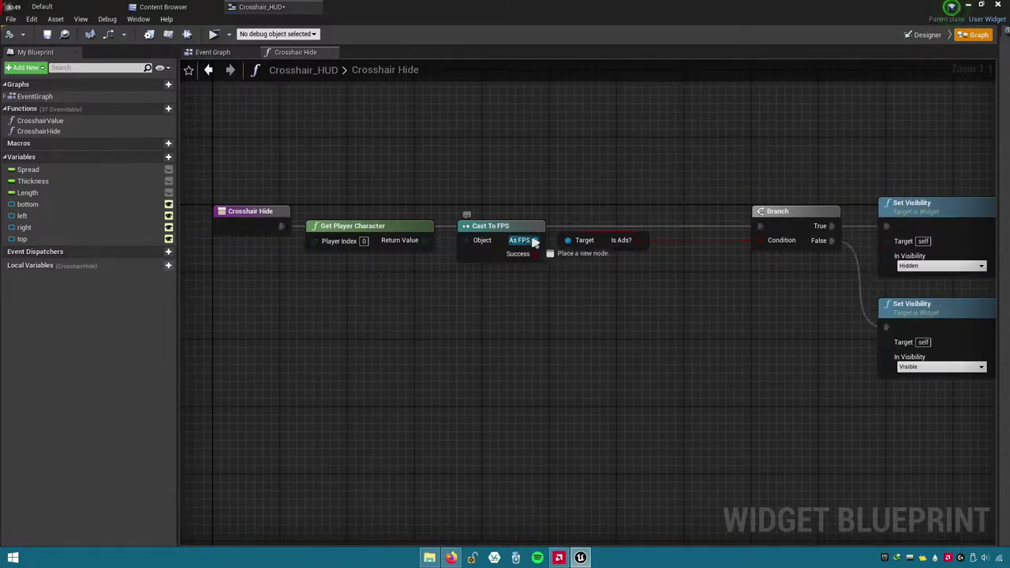
- Add a Get Is Reload? node from the As FPS pin, placed under Is Ads?
left_click_drag(534, 241, 588, 305)
type("is")
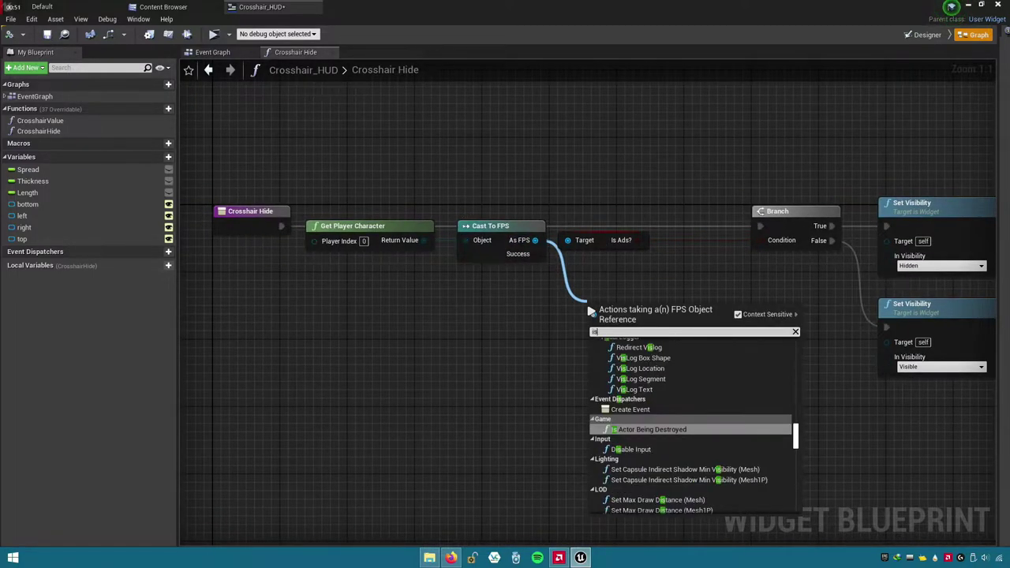
type("reload")
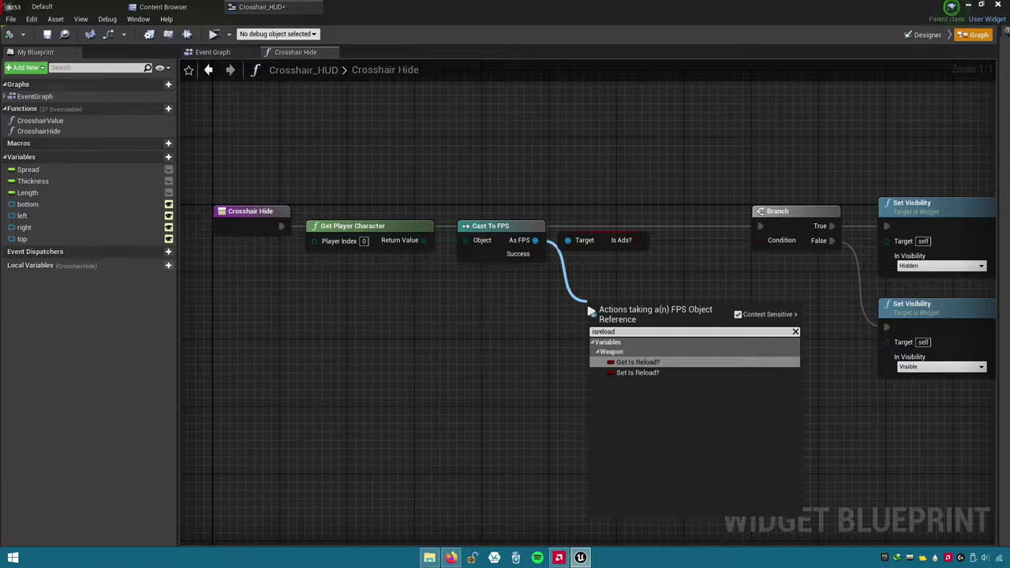
left_click(665, 368)
left_click_drag(621, 316, 608, 270)
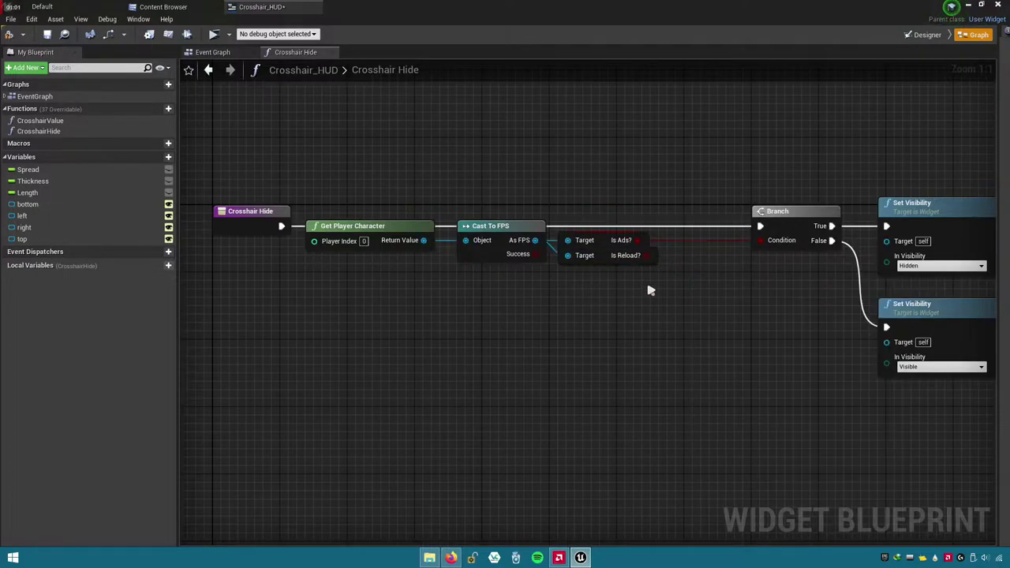
- Disconnect Is Ads? from the Branch condition and add an OR Boolean node
right_click(760, 239)
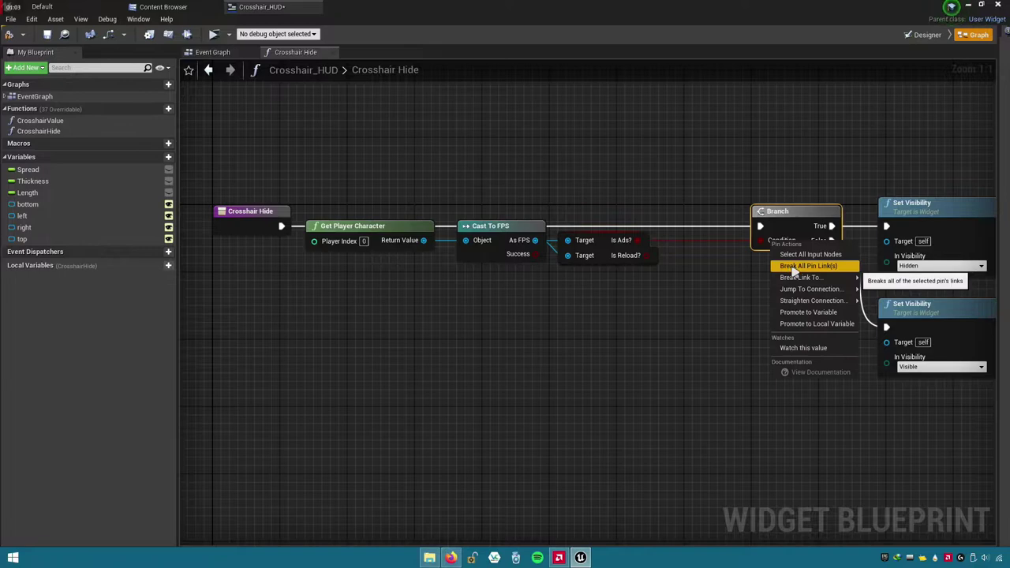
left_click(793, 268)
right_click(691, 275)
type("or")
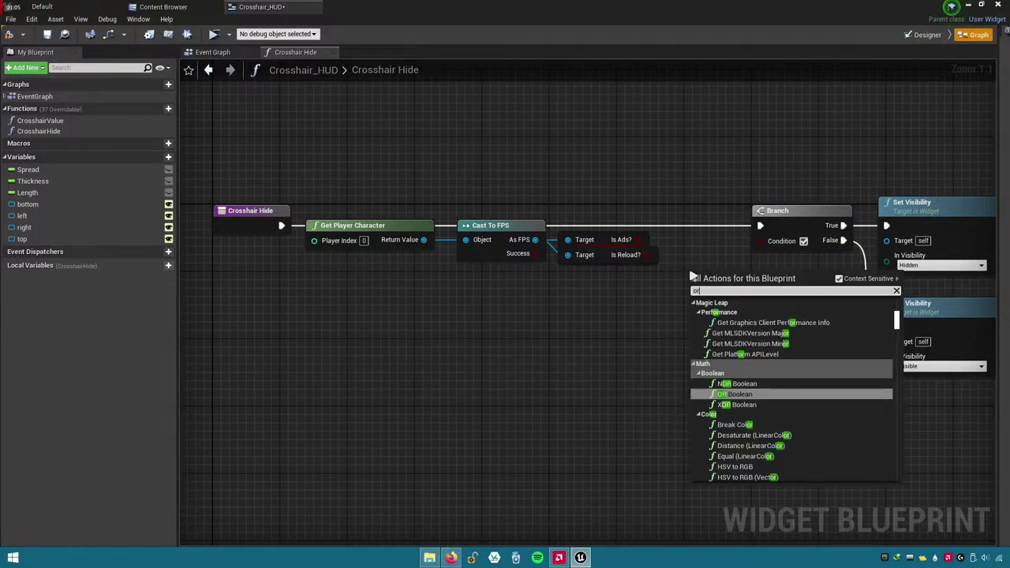
type(" boolea")
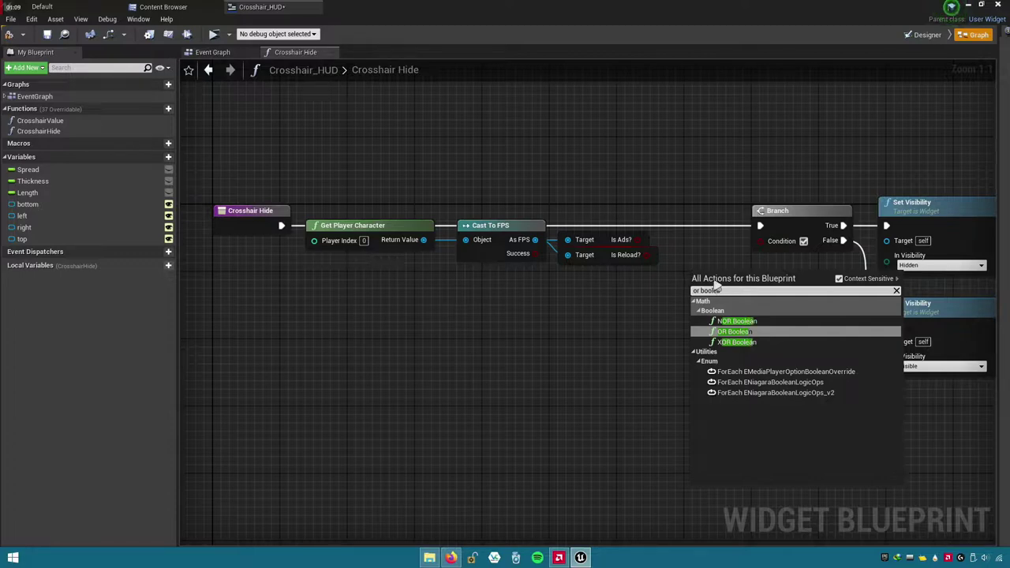
left_click(736, 334)
left_click_drag(732, 286, 727, 292)
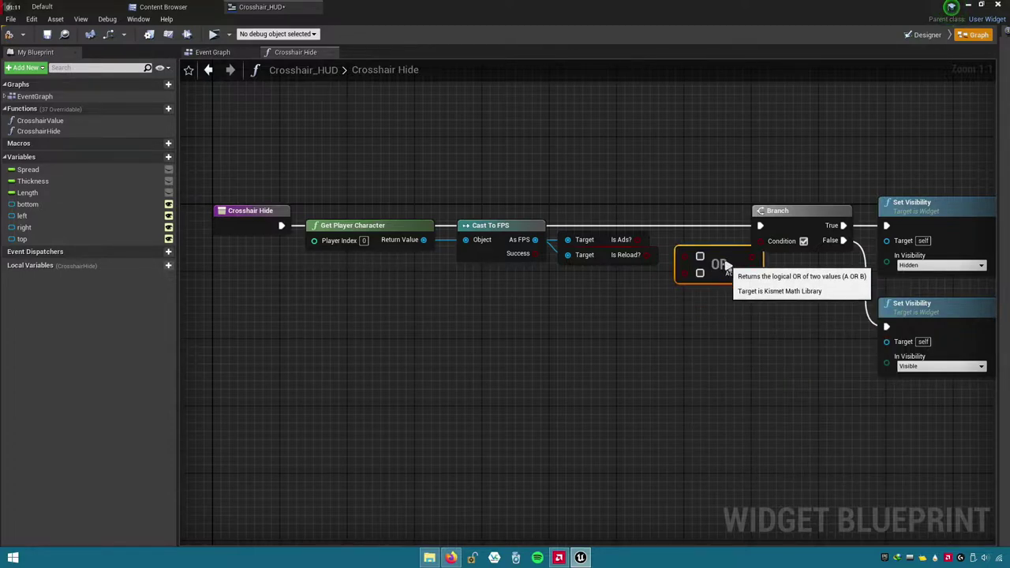
- Position the OR node beside Is Reload? and wire its result into the Branch condition
right_click_drag(729, 292, 659, 261)
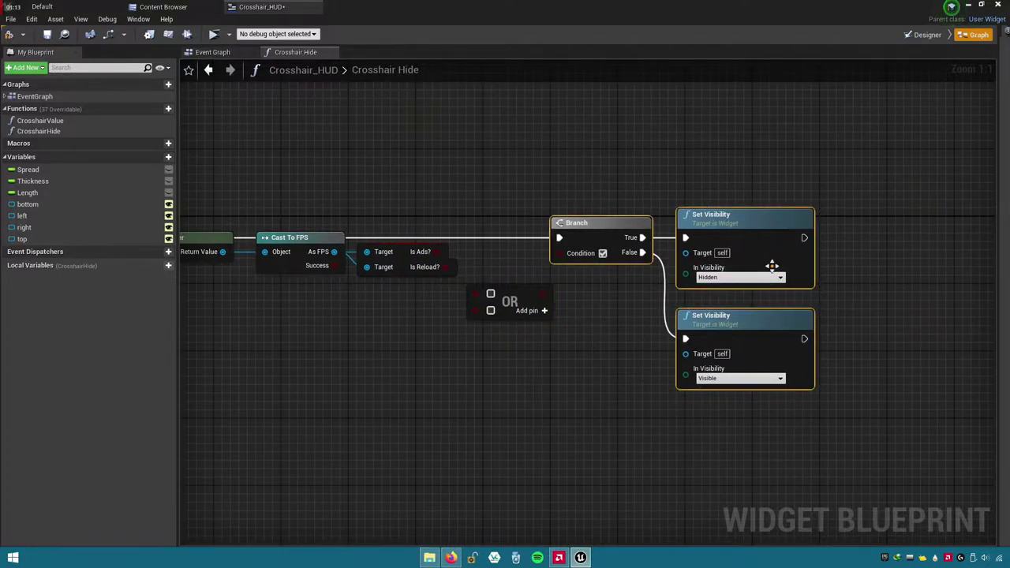
left_click_drag(771, 265, 838, 266)
right_click_drag(606, 321, 628, 315)
left_click_drag(517, 292, 526, 250)
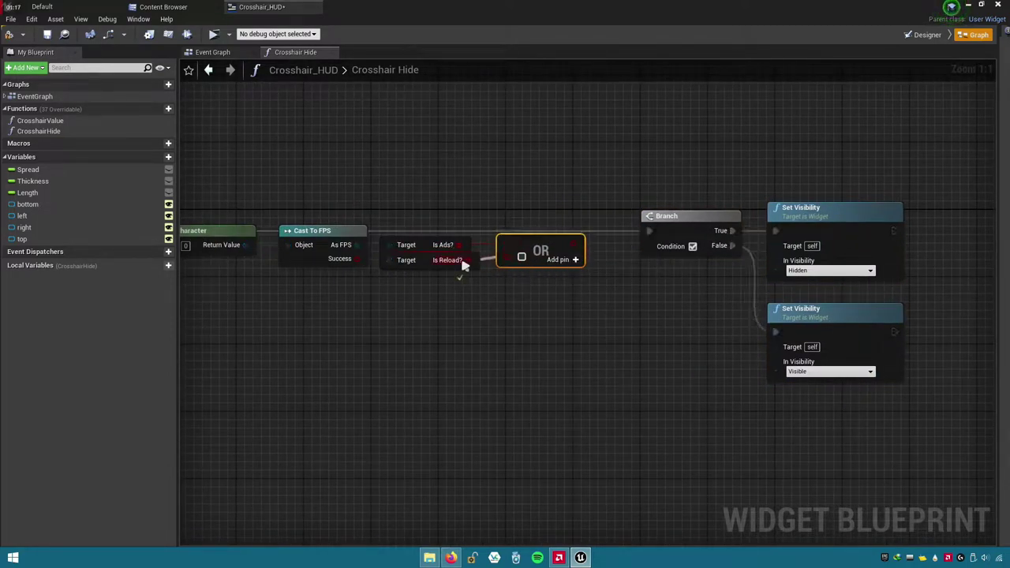
left_click_drag(542, 249, 534, 257)
left_click_drag(535, 294, 448, 253)
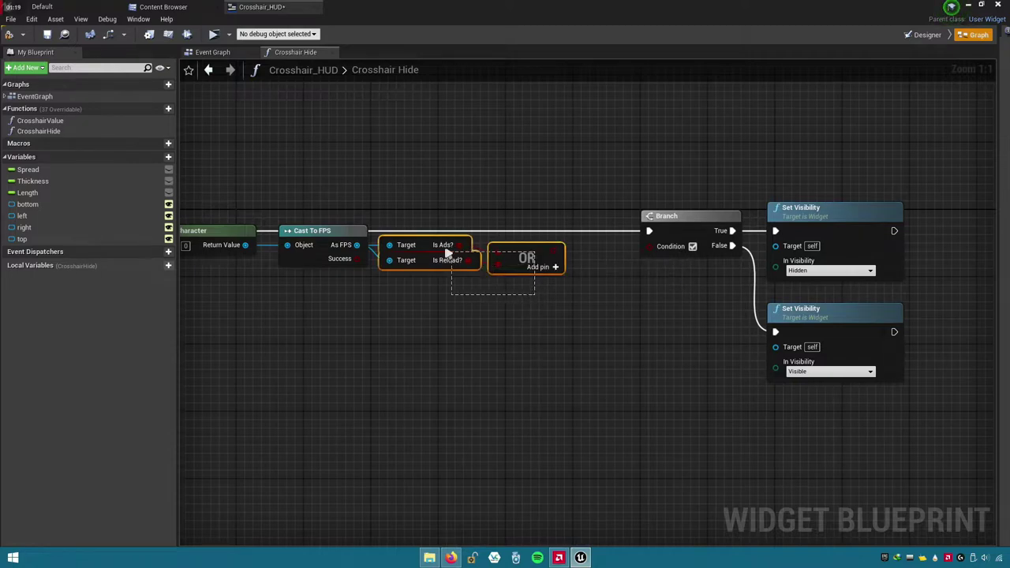
left_click(565, 257)
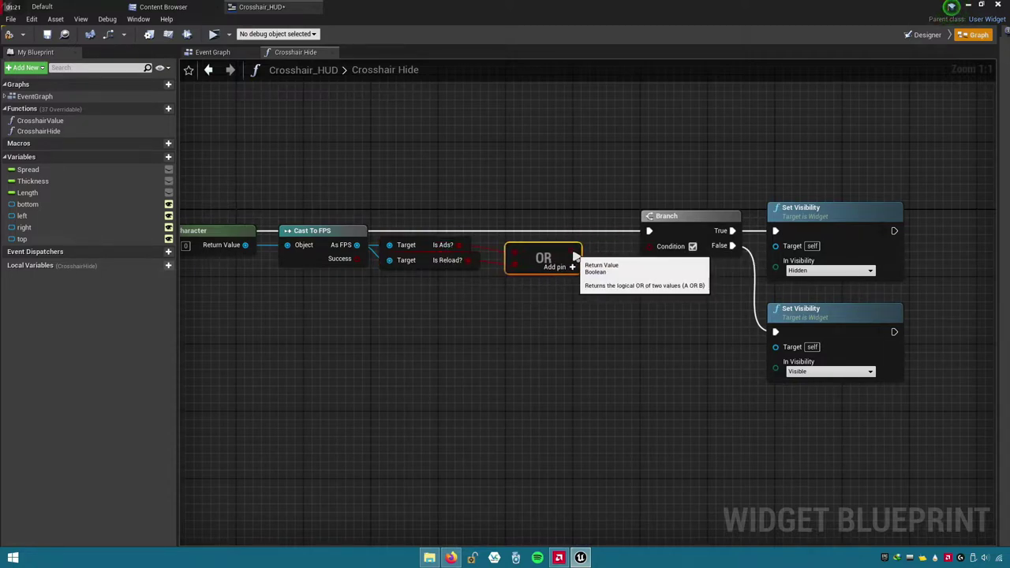
left_click_drag(572, 249, 638, 248)
- Rearrange the Branch and Set Visibility nodes and tidy the whole Crosshair Hide node chain
right_click_drag(657, 281, 724, 310)
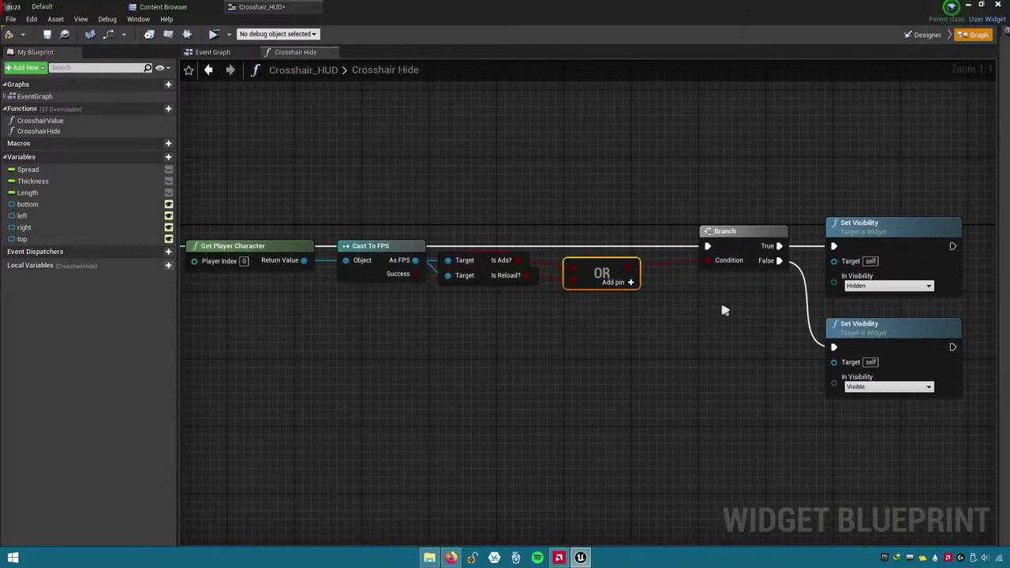
left_click_drag(766, 237, 724, 237)
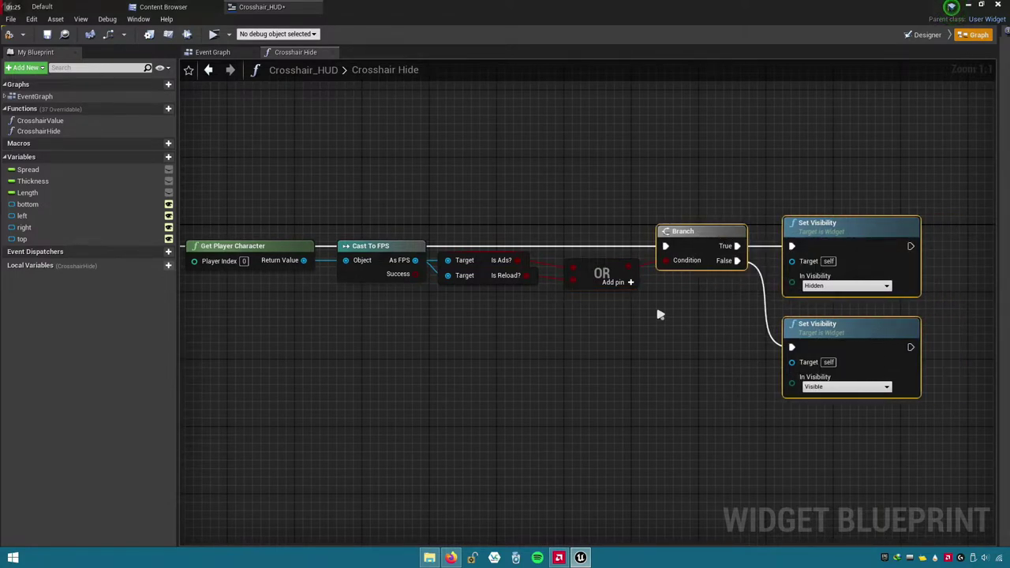
right_click_drag(506, 354, 654, 345)
scroll(654, 345, "down", 2)
left_click_drag(484, 226, 958, 337)
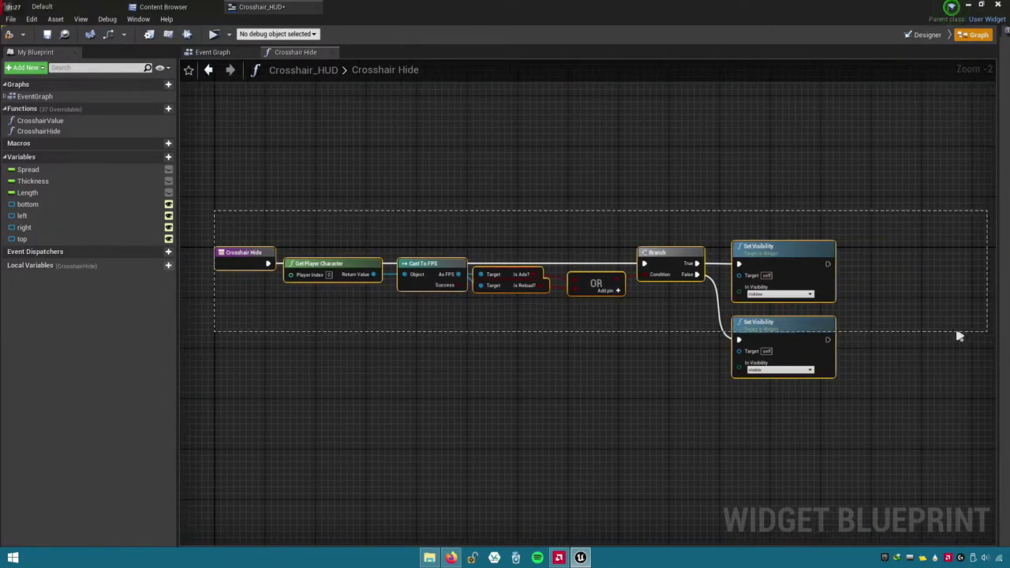
left_click_drag(826, 293, 826, 320)
scroll(660, 354, "up", 2)
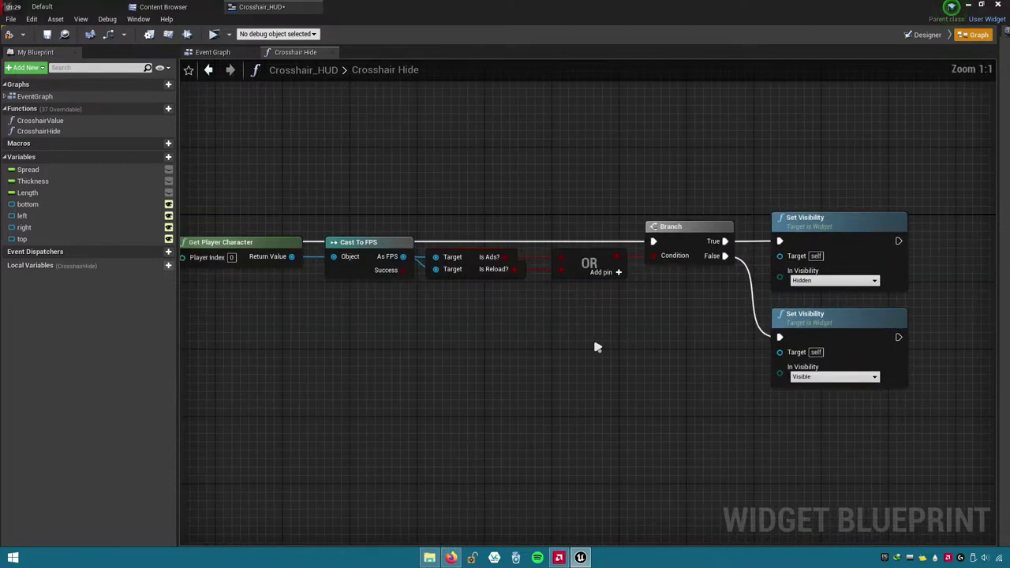
right_click_drag(595, 345, 834, 376)
scroll(542, 313, "down", 2)
mouse_move(381, 235)
left_mouse_down()
mouse_move(998, 308)
mouse_move(876, 310)
left_mouse_up()
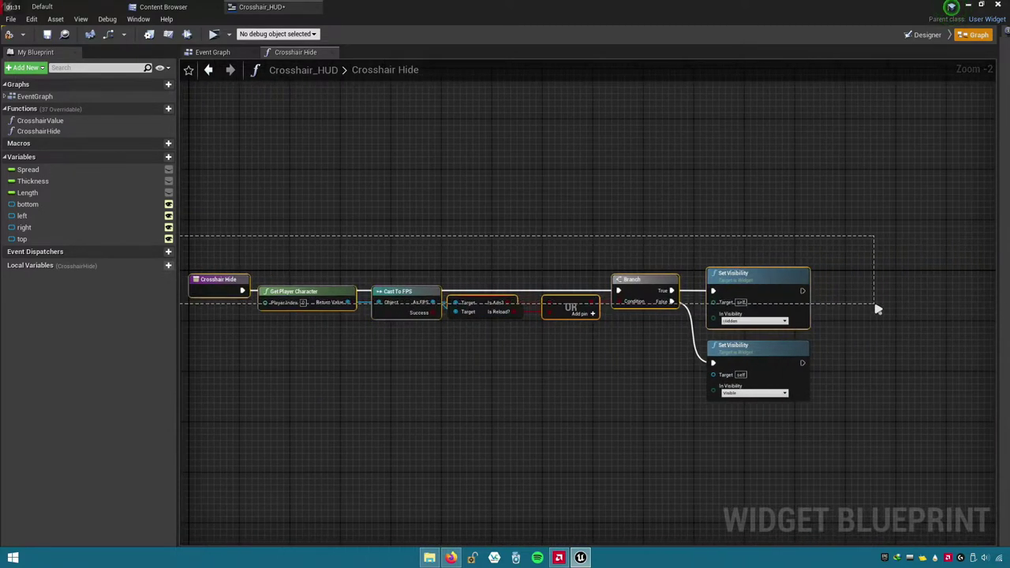
scroll(638, 356, "up", 1)
scroll(631, 355, "up", 1)
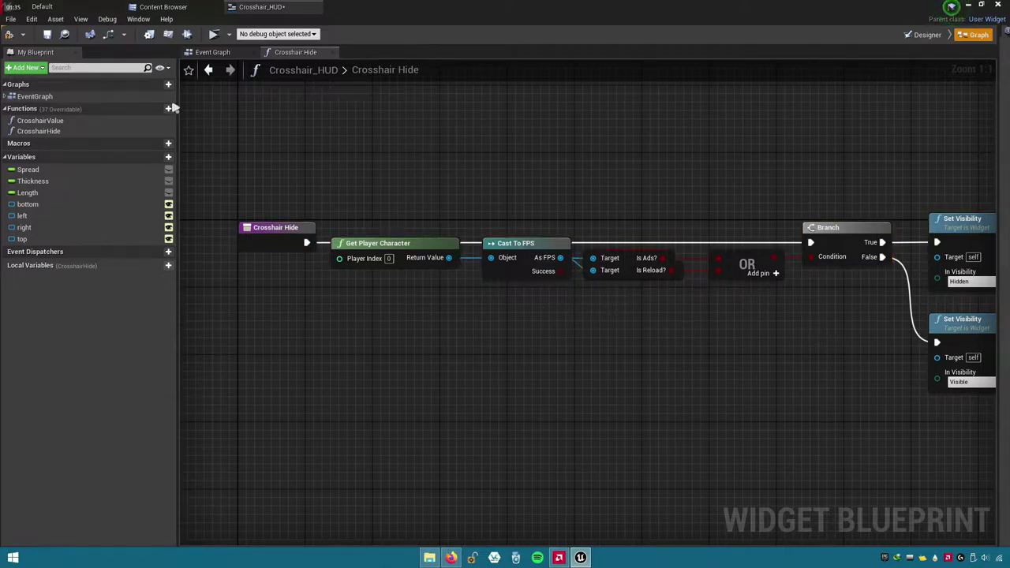
- Play-test firing, reloading and the F inspect pose, then open the WeaponMaster blueprint
left_click(214, 34)
left_click(505, 285)
key("r")
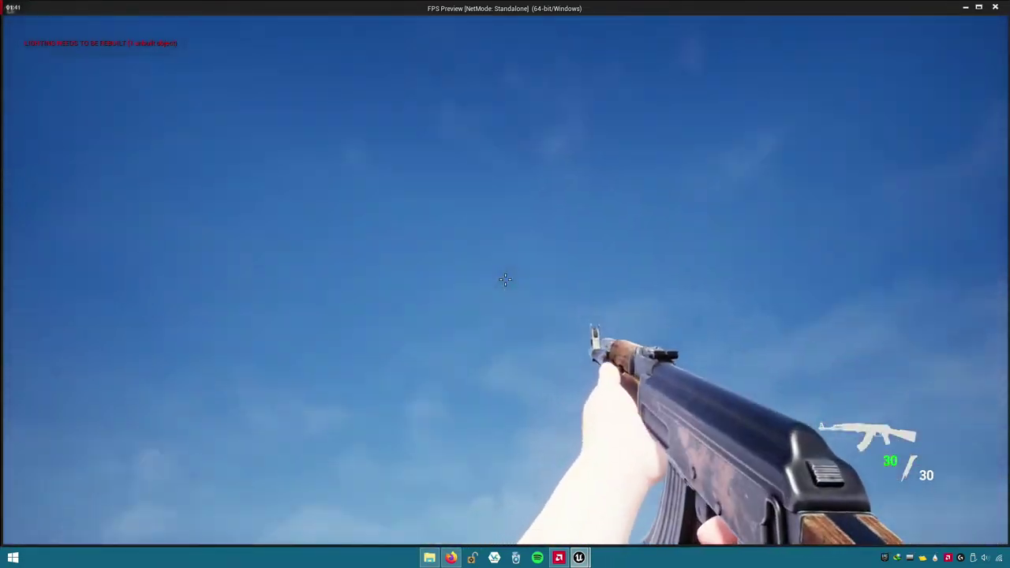
left_click(505, 279)
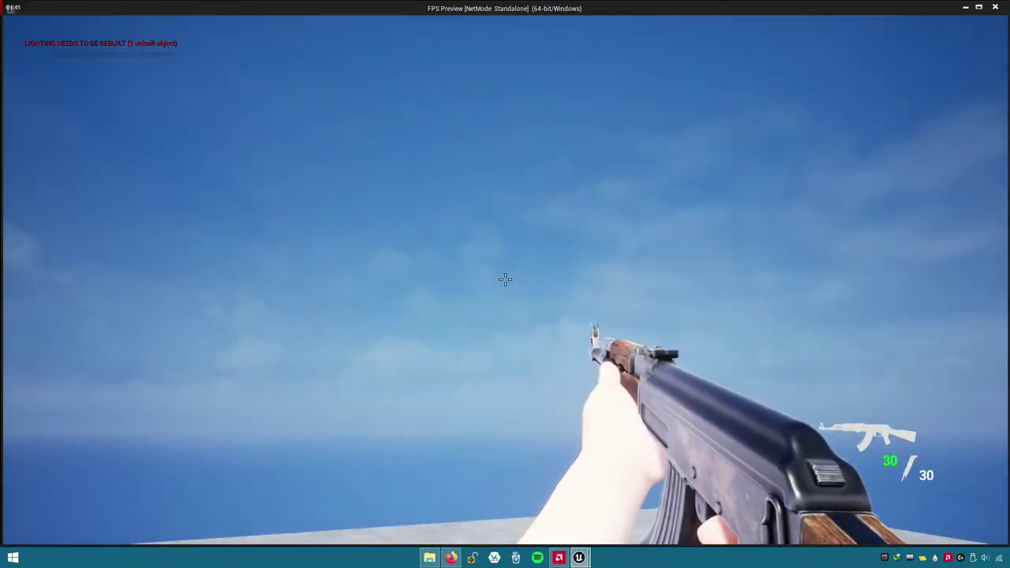
key("shift+w")
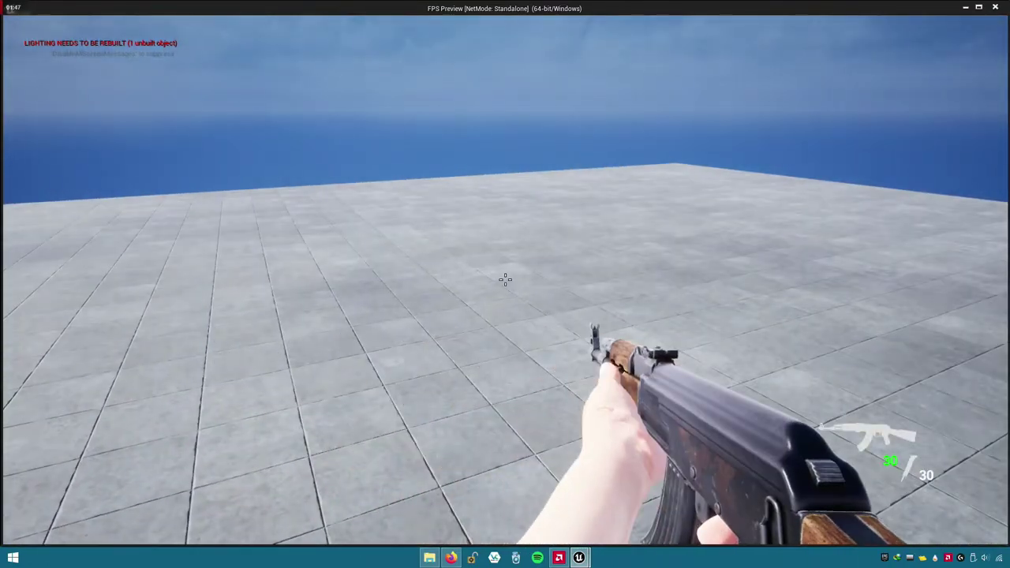
key("f")
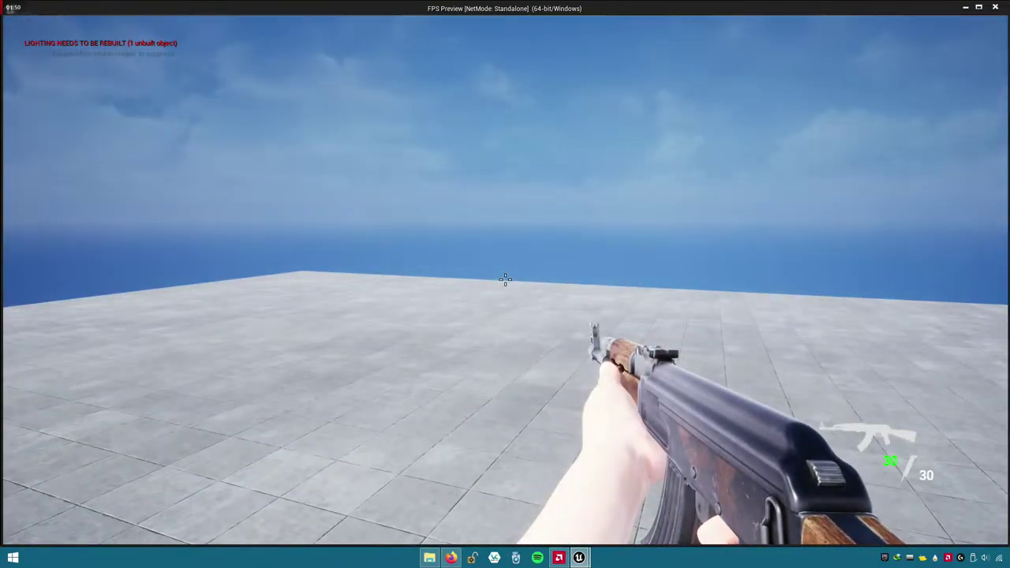
left_click(505, 278)
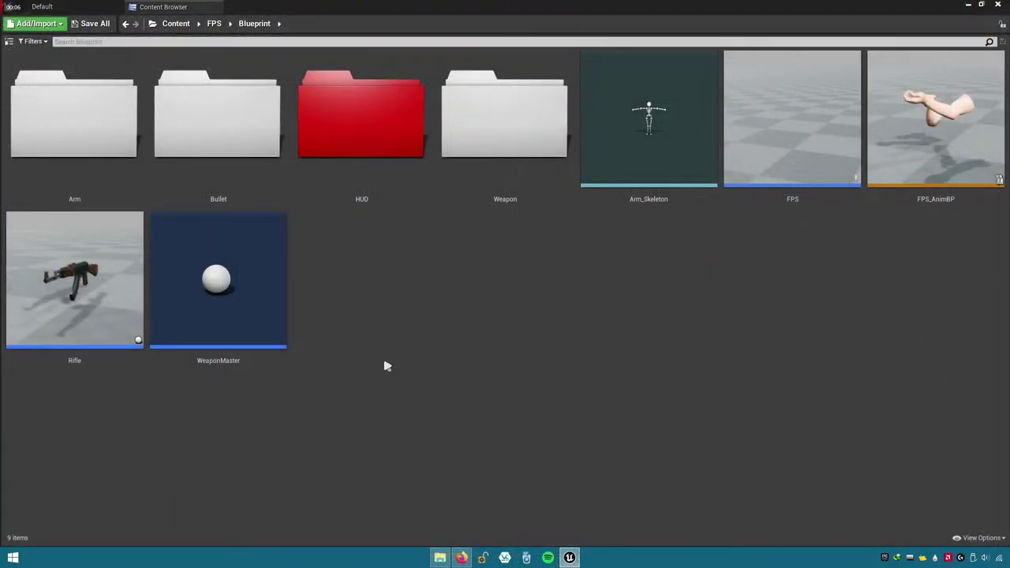
double_click(279, 342)
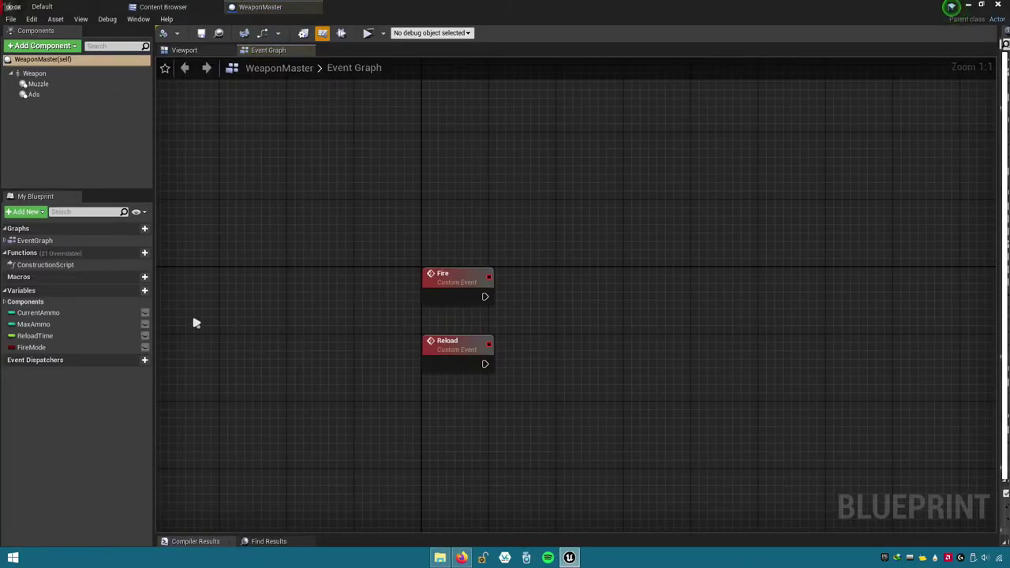
- Add a variable named BulletSpread to WeaponMaster and set its type to Float
left_click(134, 292)
type("BulletSpread")
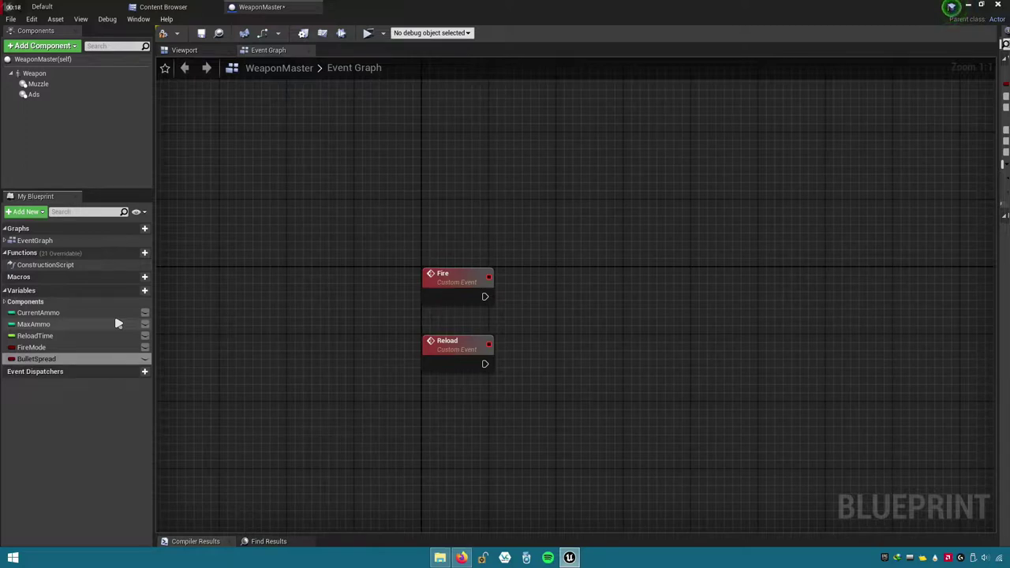
left_click_drag(996, 300, 781, 288)
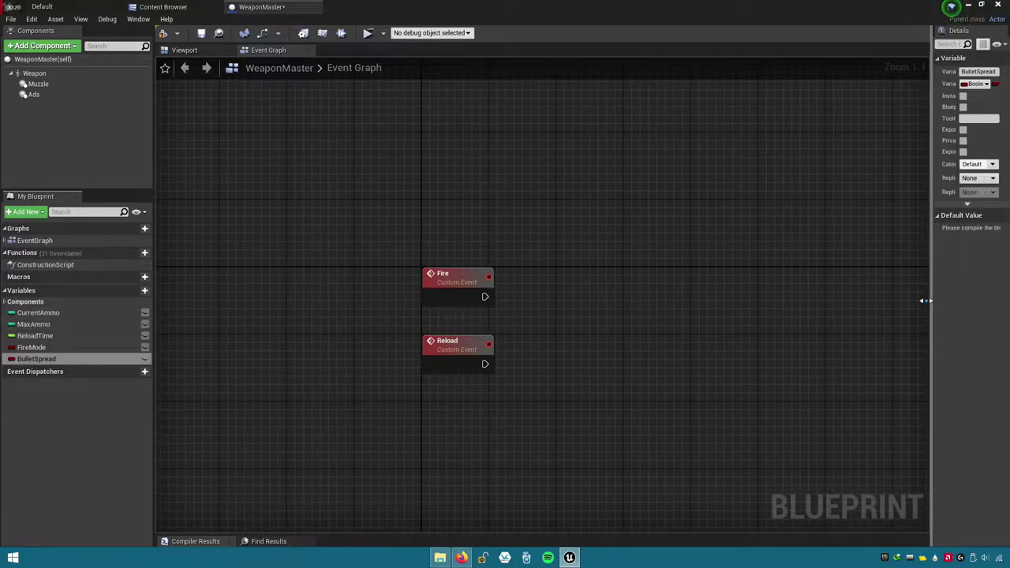
left_click(902, 86)
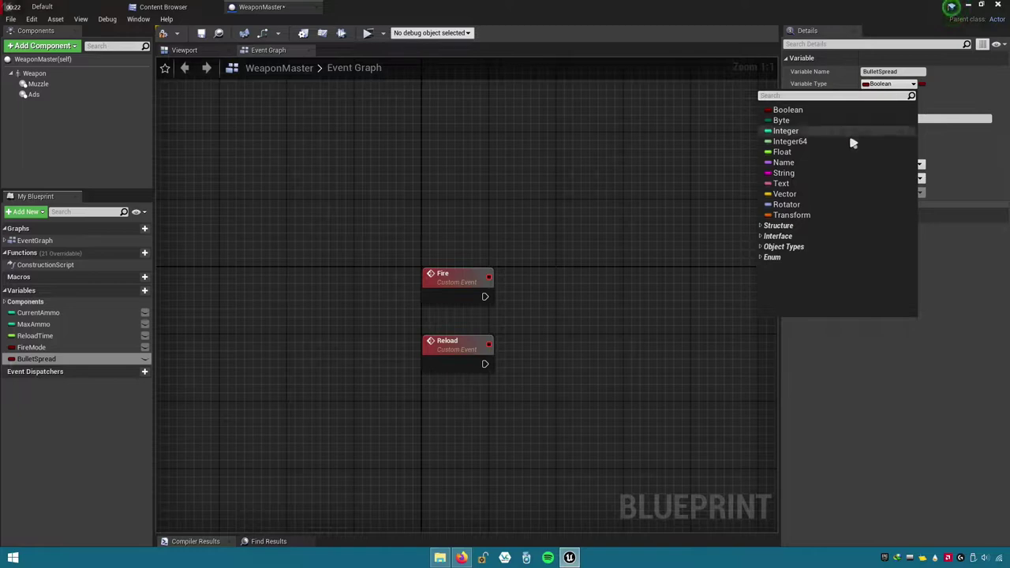
left_click(783, 151)
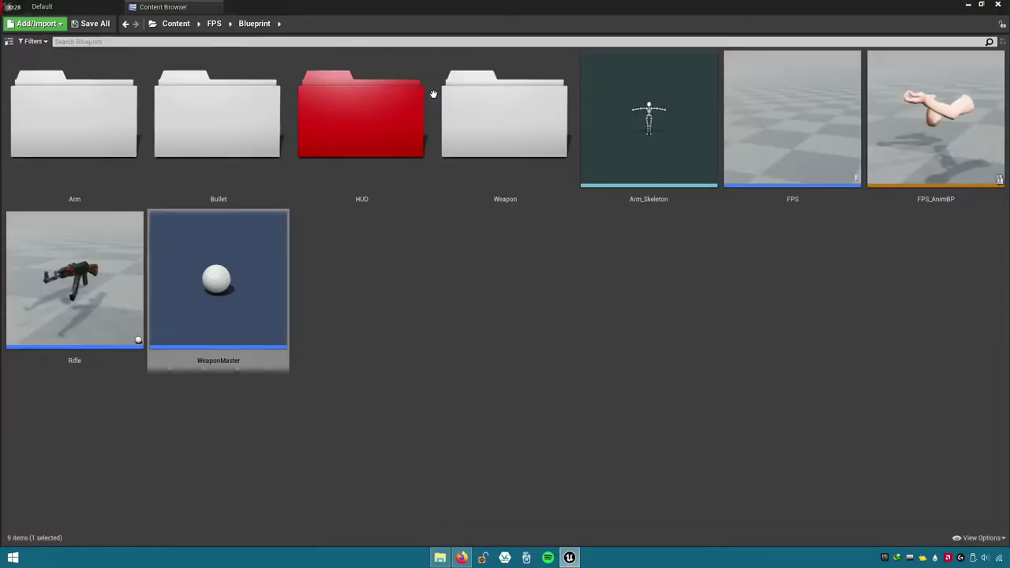
- Open the Rifle blueprint and close its Line Trace and Construction Script tabs
left_click(90, 343)
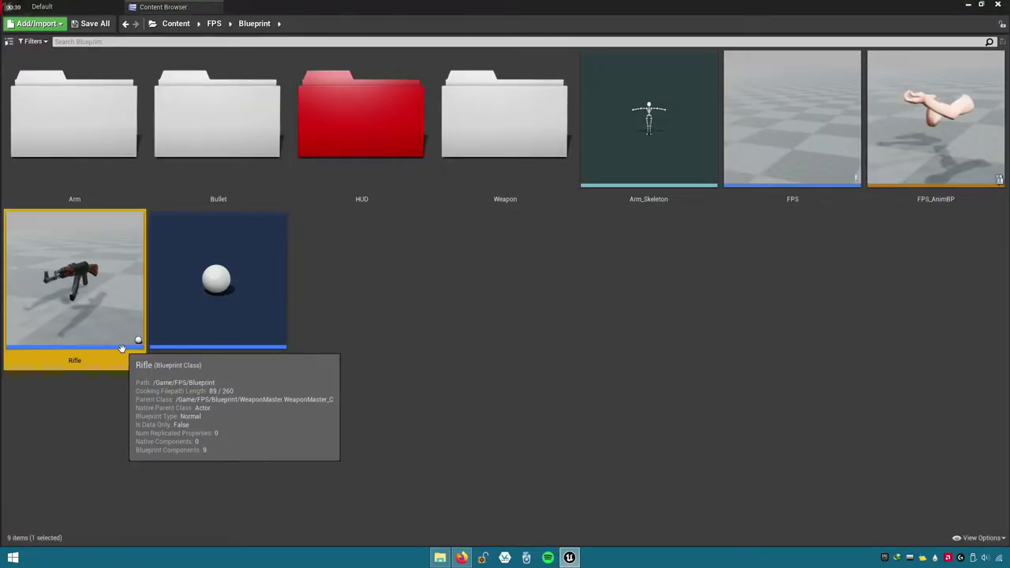
double_click(90, 343)
right_click_drag(589, 386, 561, 404)
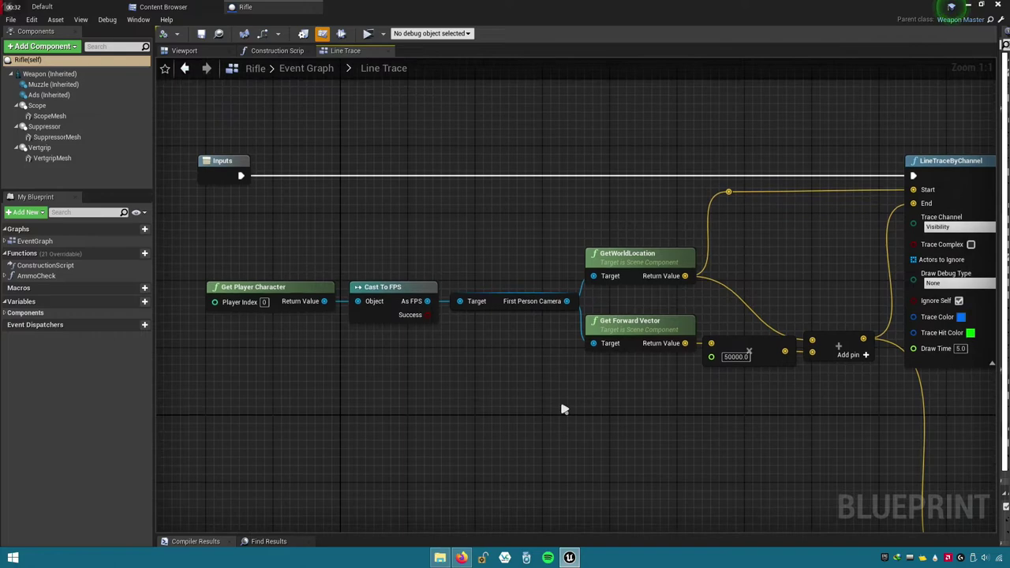
left_click(392, 52)
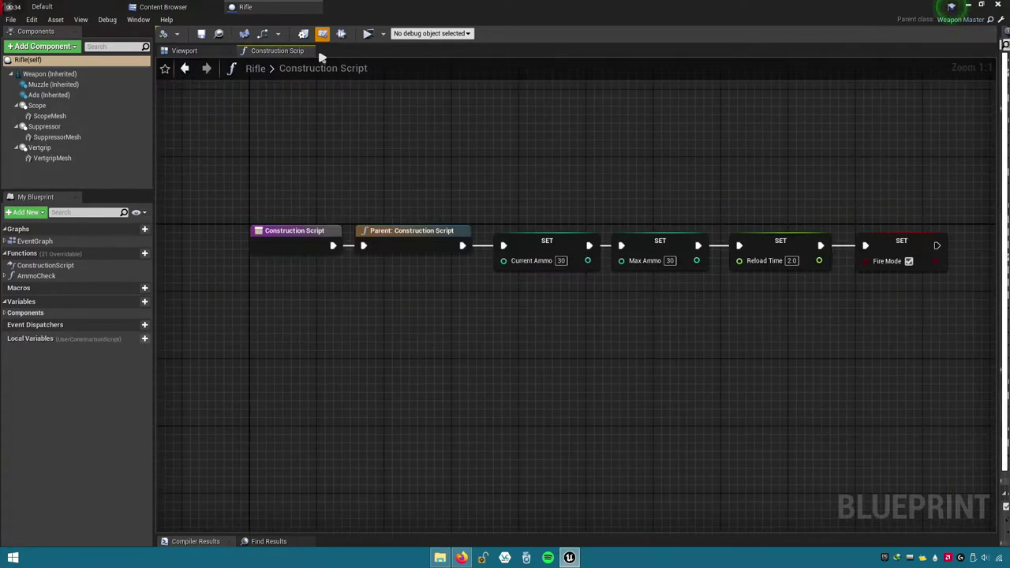
left_click(310, 52)
- Enter the Line Trace collapsed graph from the Rifle's Event Graph and view its trace start nodes
double_click(24, 242)
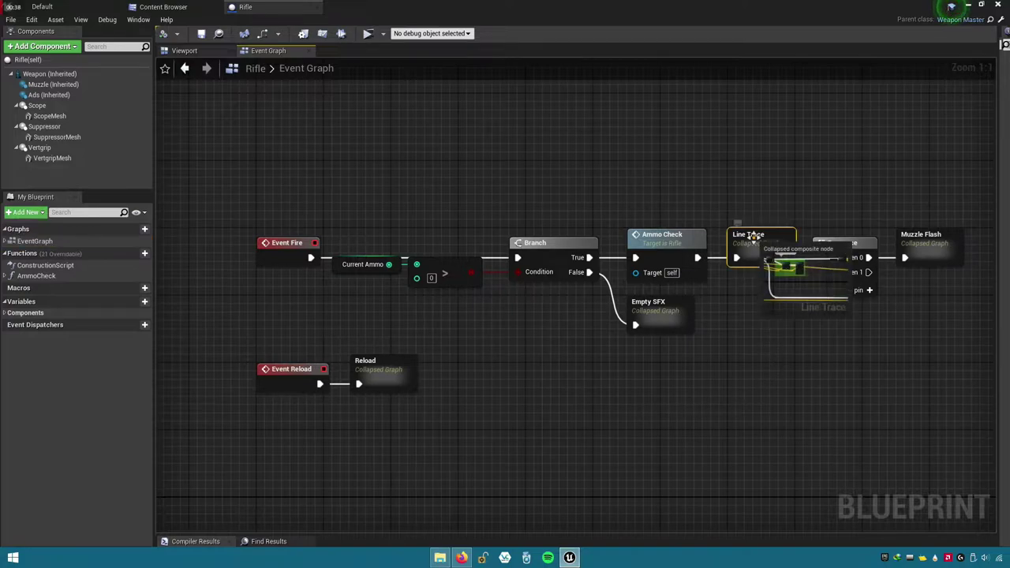
double_click(747, 247)
scroll(394, 292, "up", 1)
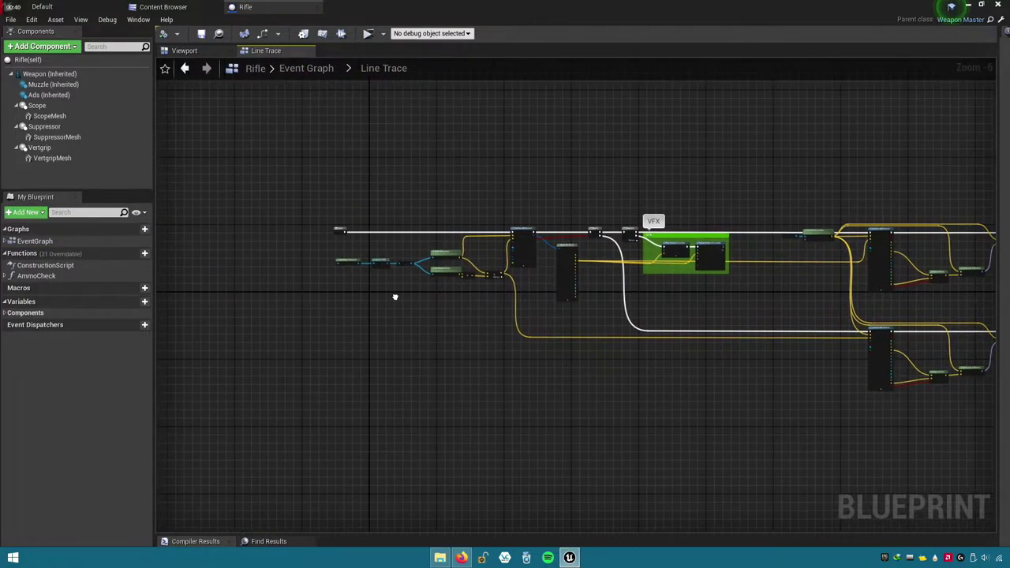
scroll(521, 221, "up", 4)
scroll(521, 221, "up", 1)
mouse_move(658, 475)
right_mouse_down()
mouse_move(678, 331)
mouse_move(669, 304)
mouse_move(687, 337)
right_mouse_up()
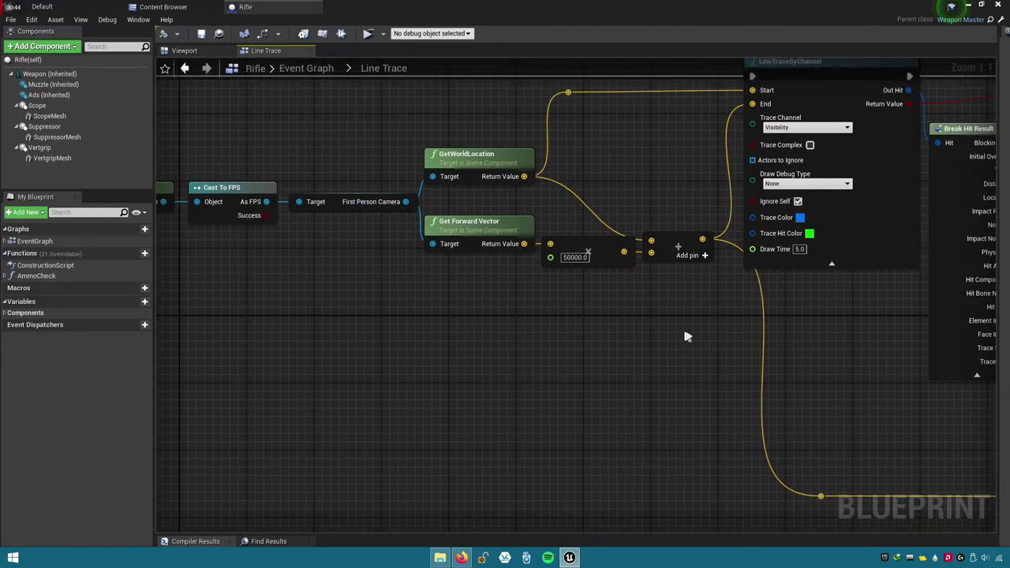
right_click(444, 365)
- Add a Bullet Spread getter node to the Line Trace graph
left_click(311, 412)
right_click_drag(311, 411, 397, 405)
right_click(399, 405)
type("b")
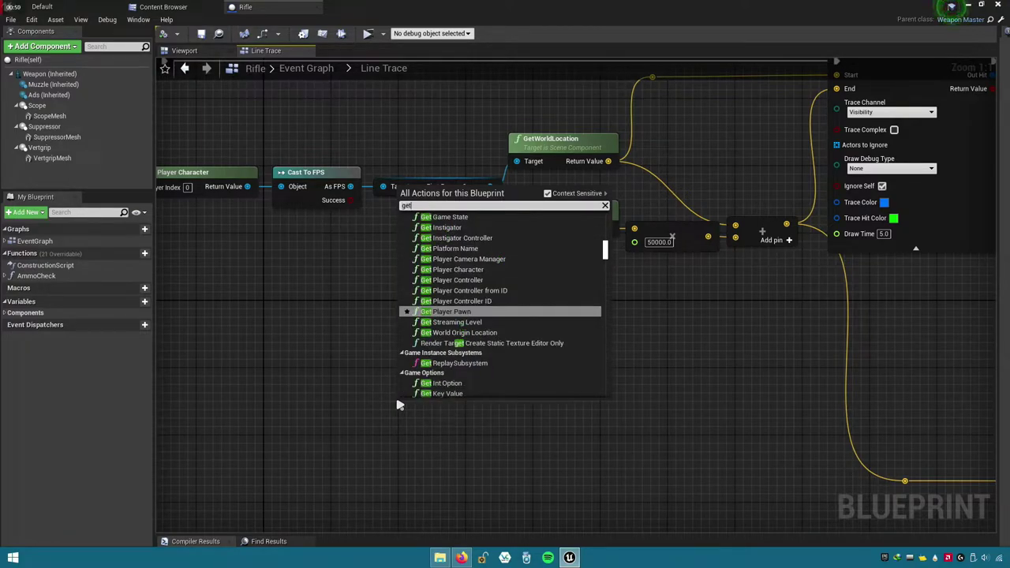
type("bullets")
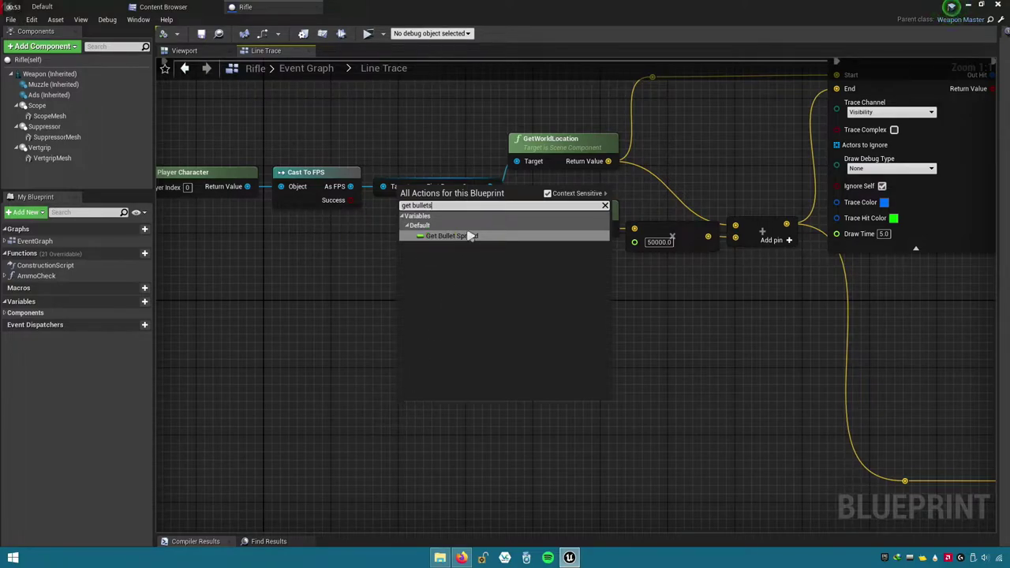
left_click(469, 236)
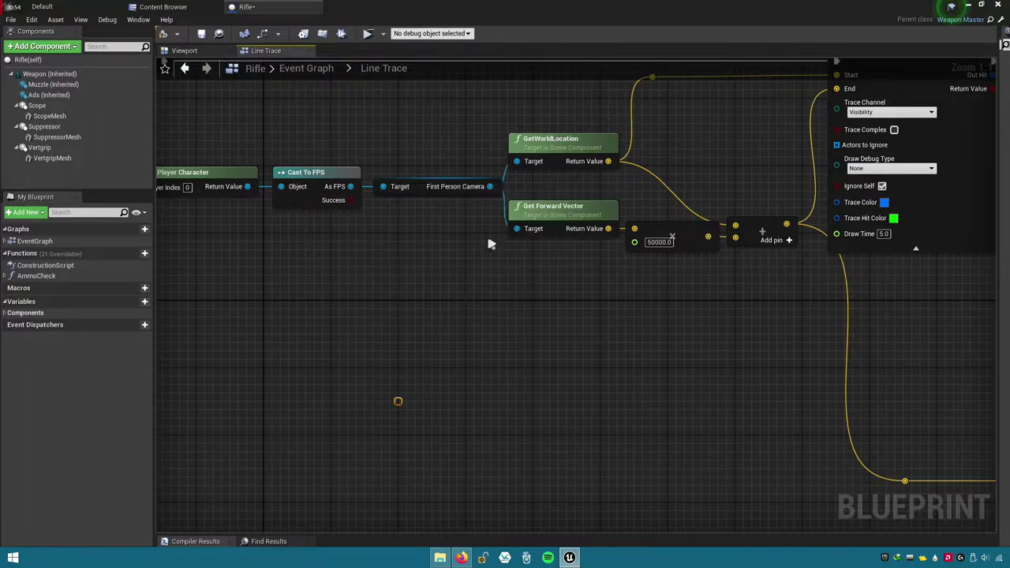
- Feed Bullet Spread into a float multiply node with its second input set to -1
right_click_drag(486, 435, 473, 383)
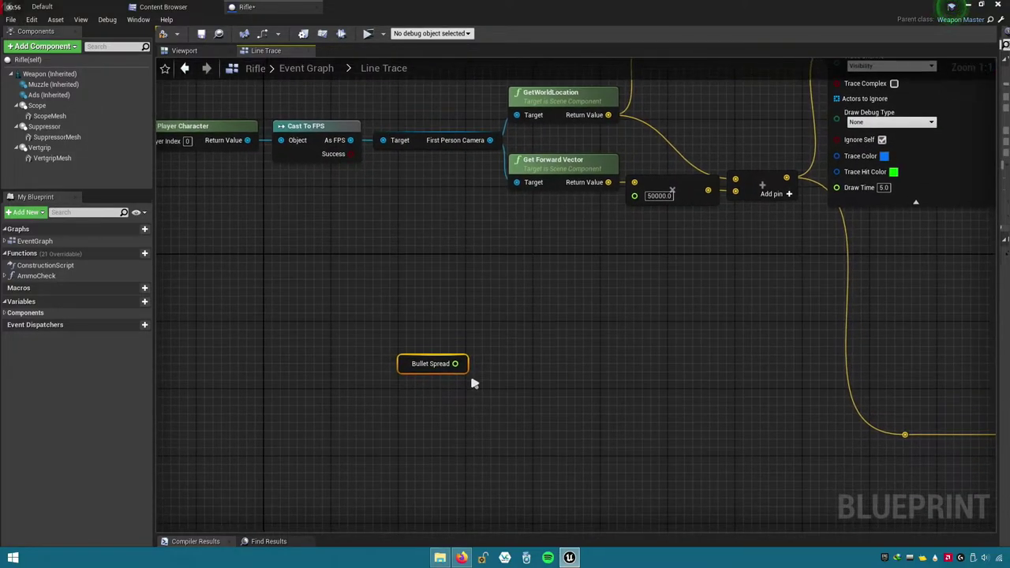
left_click_drag(455, 365, 527, 370)
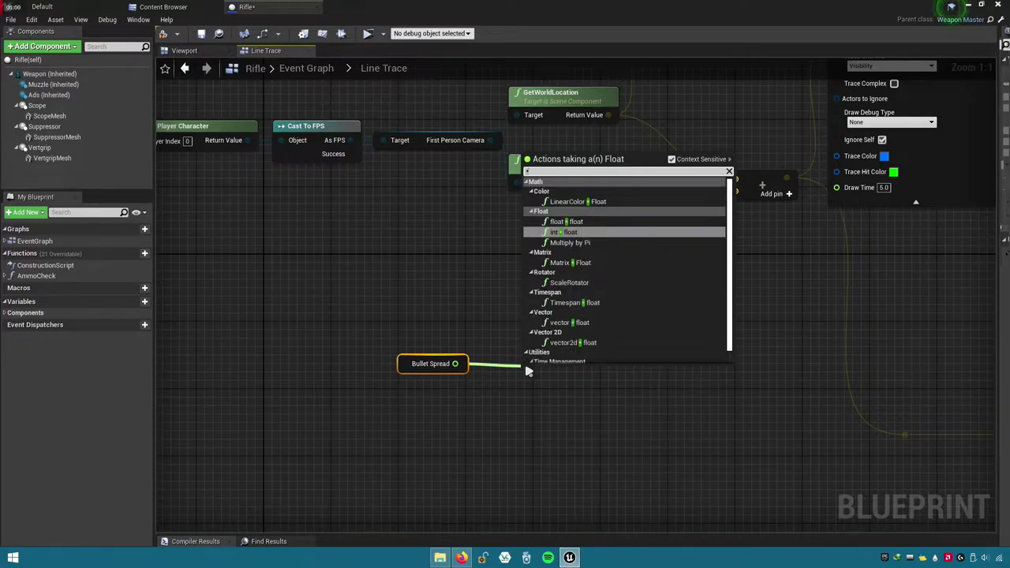
type("float")
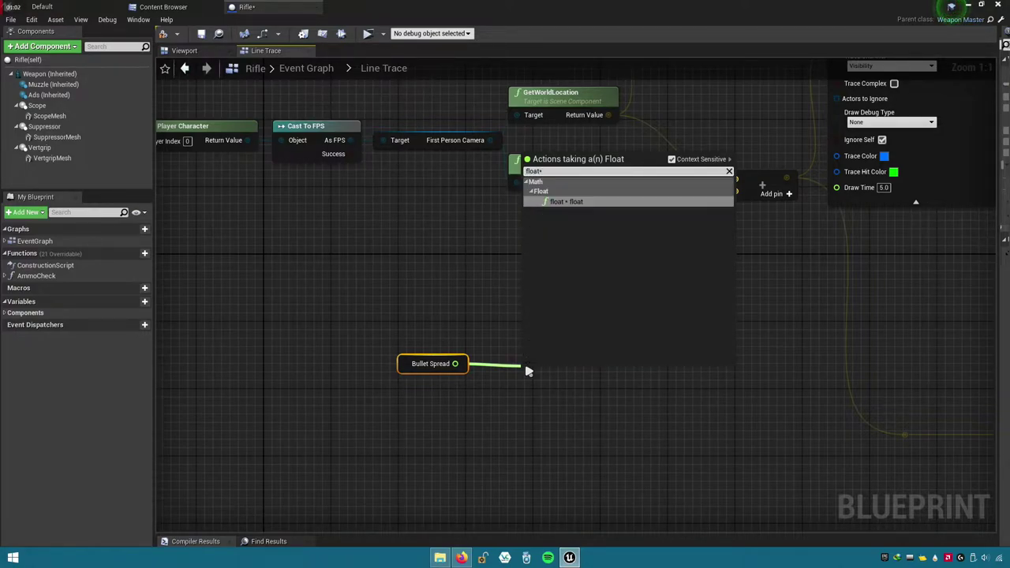
left_click(596, 202)
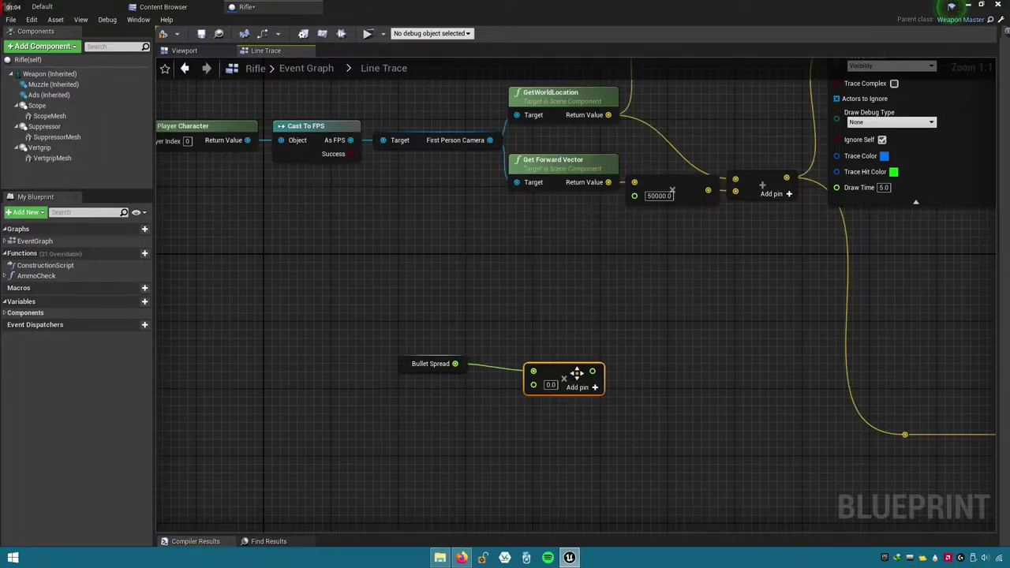
left_click_drag(577, 373, 560, 366)
left_click(534, 377)
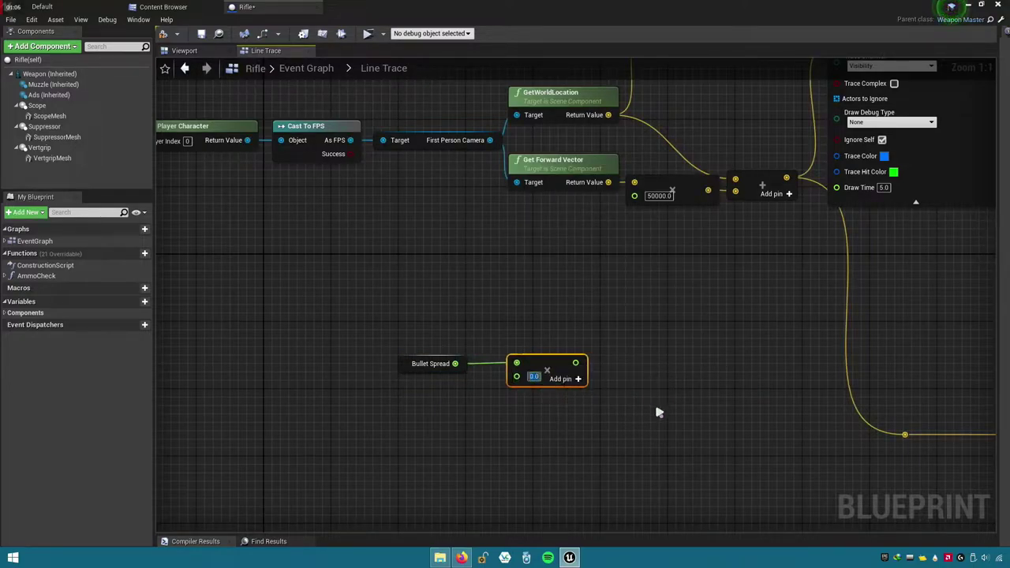
type("-1")
key("Return")
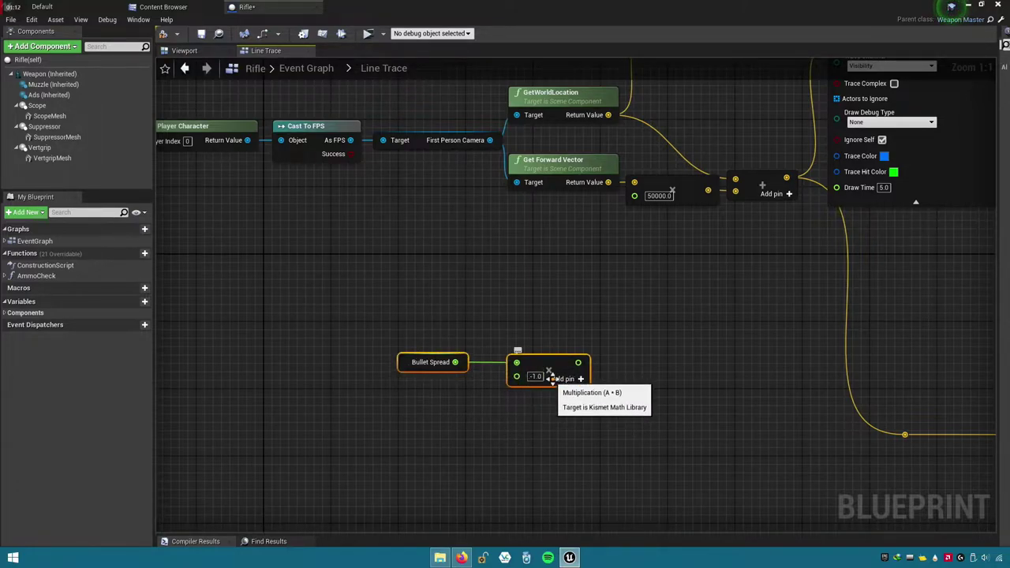
mouse_move(562, 374)
left_mouse_down()
mouse_move(531, 348)
mouse_move(474, 336)
mouse_move(557, 335)
mouse_move(549, 342)
left_mouse_up()
left_click(501, 392)
left_click(530, 354)
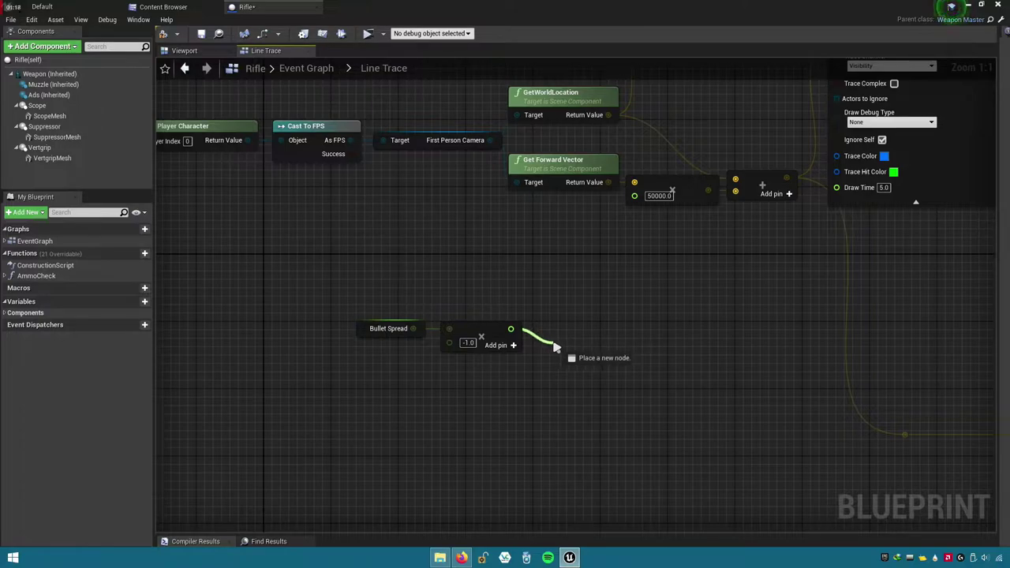
- Add a Random Float in Range node from the multiply output
left_click_drag(441, 392, 565, 326)
type("ra")
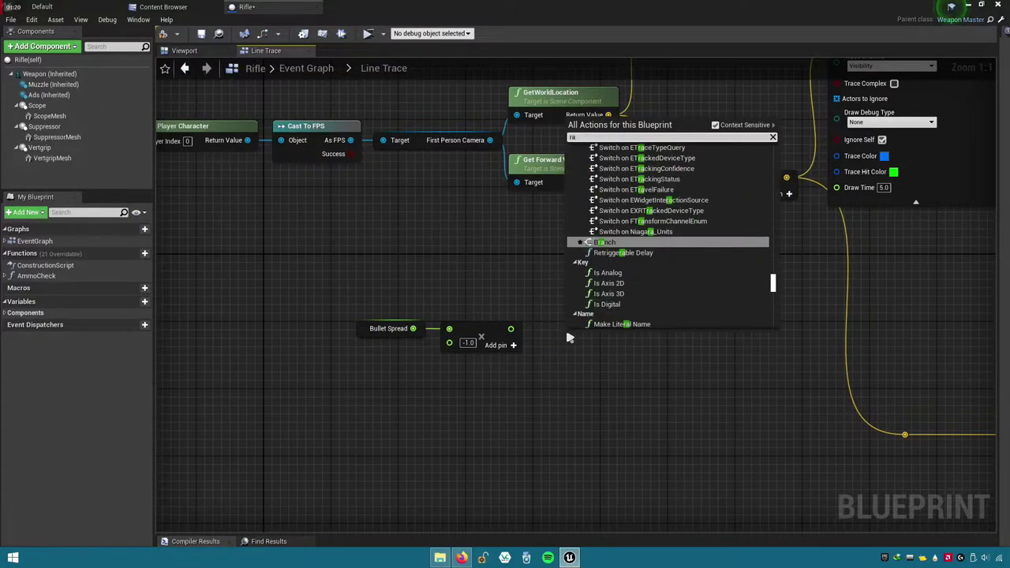
type("ndo")
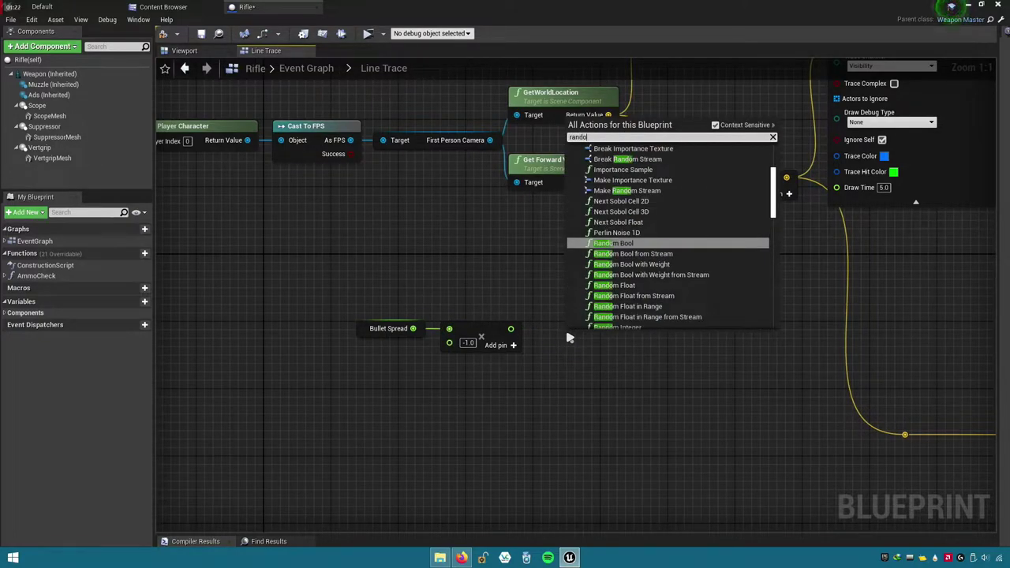
type("m flo")
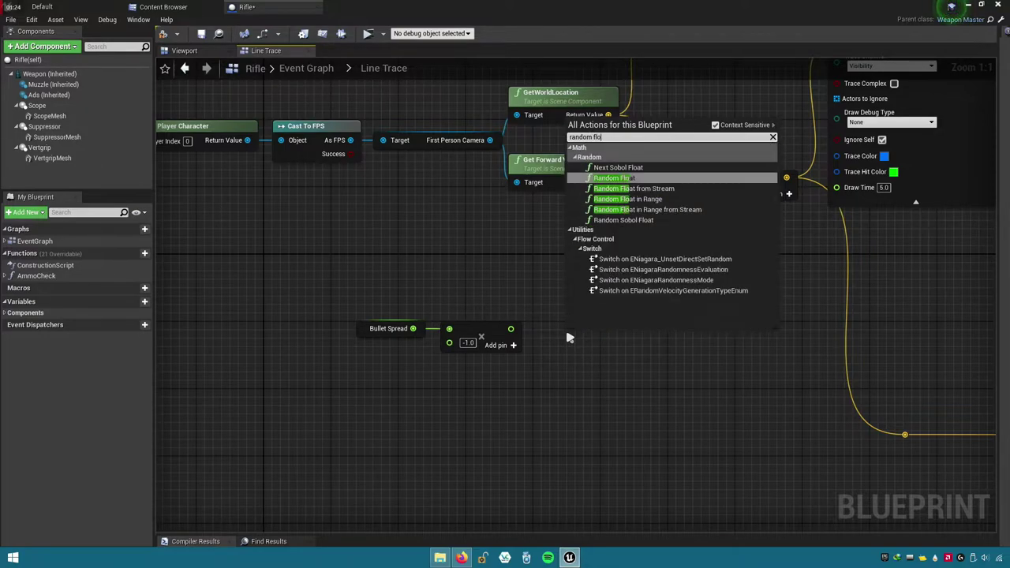
type("at in ra")
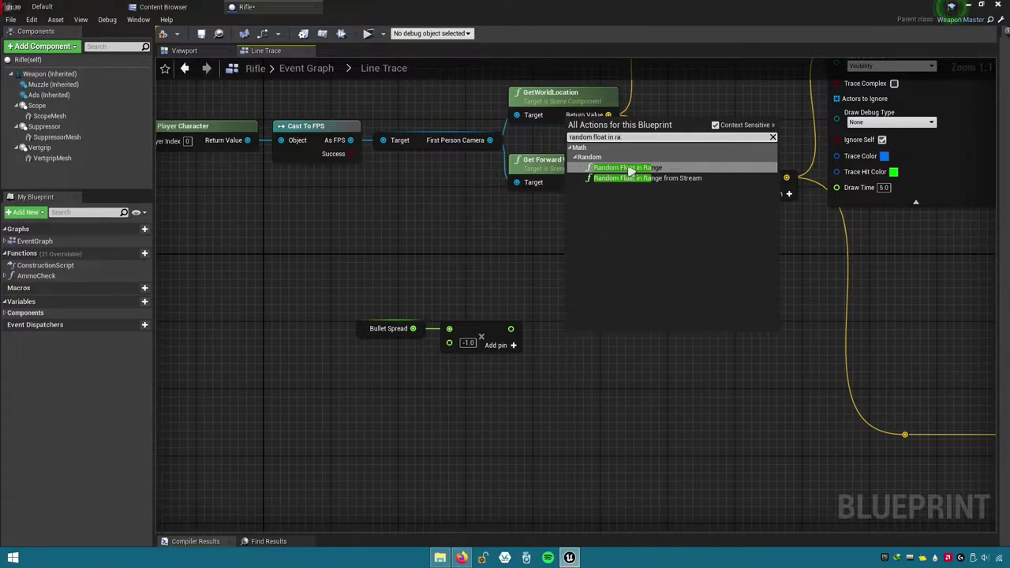
left_click(673, 169)
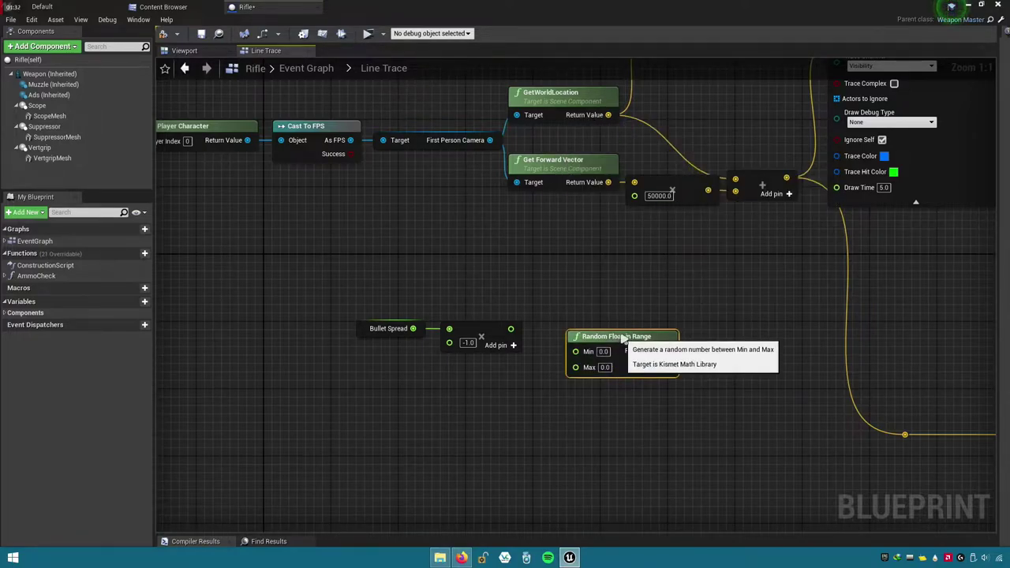
- Paste two more Random Float in Range nodes and stack all three in a column
right_click_drag(486, 421, 496, 390)
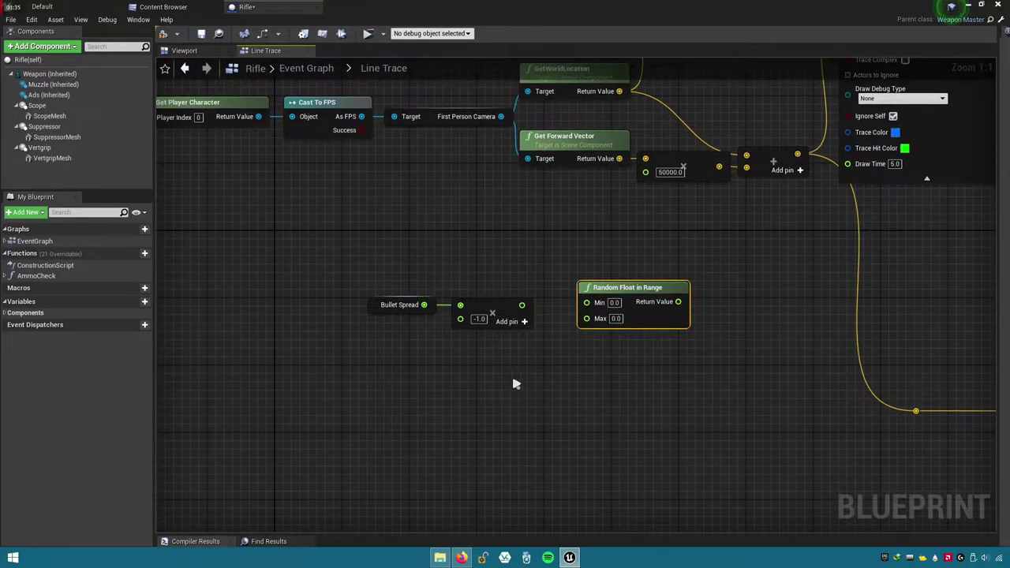
right_click(638, 311)
left_click(615, 374)
key("ctrl+v")
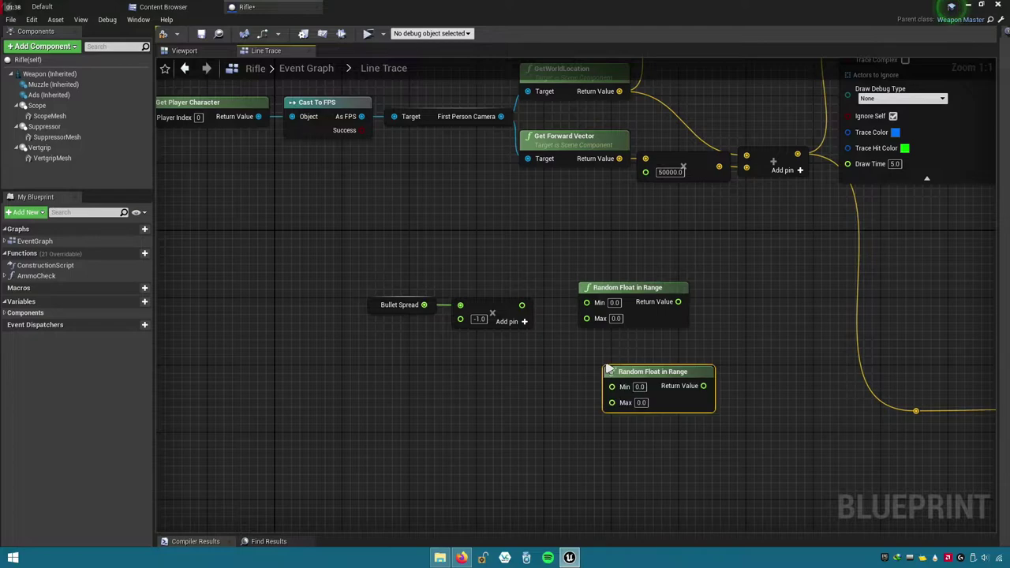
key("ctrl+v")
left_click_drag(658, 451, 646, 429)
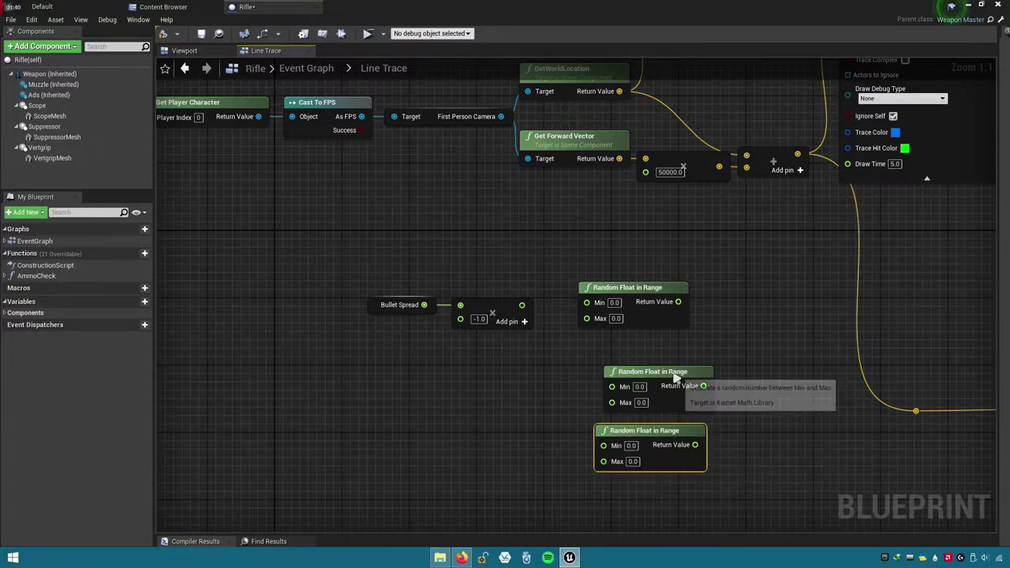
mouse_move(676, 381)
left_mouse_down()
mouse_move(643, 347)
mouse_move(652, 347)
left_mouse_up()
left_click_drag(634, 430, 617, 389)
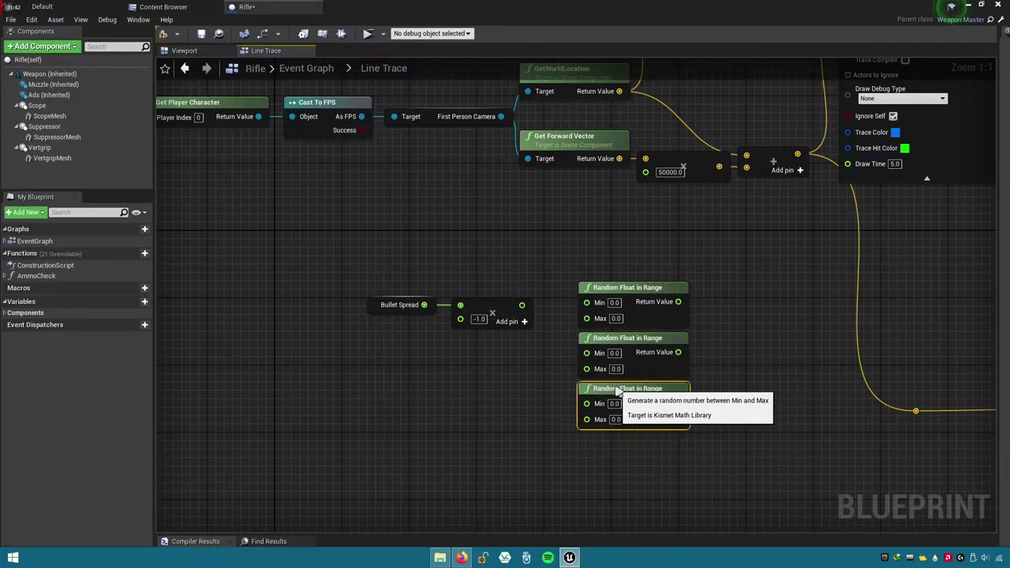
left_click(719, 340)
- Copy the existing vector addition node in the graph above
mouse_move(720, 340)
right_mouse_down()
mouse_move(740, 316)
mouse_move(703, 323)
right_mouse_up()
right_click_drag(737, 257, 727, 283)
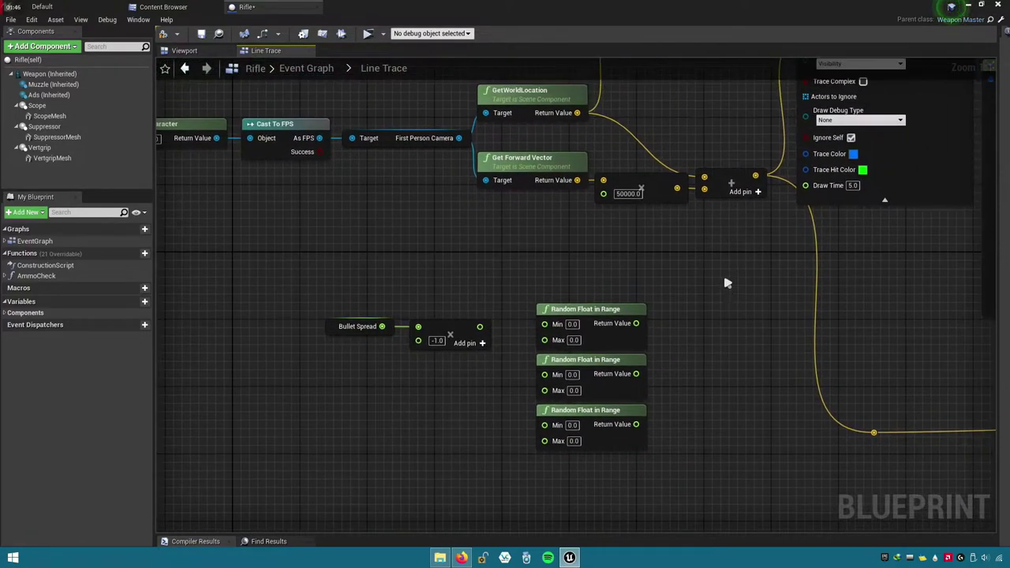
left_click(728, 175)
right_click(728, 176)
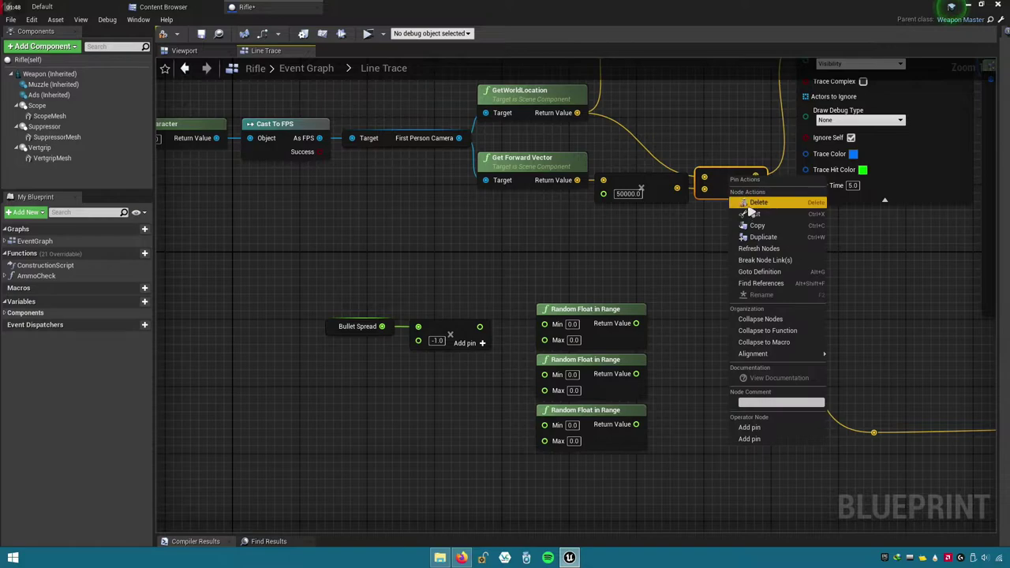
left_click(750, 227)
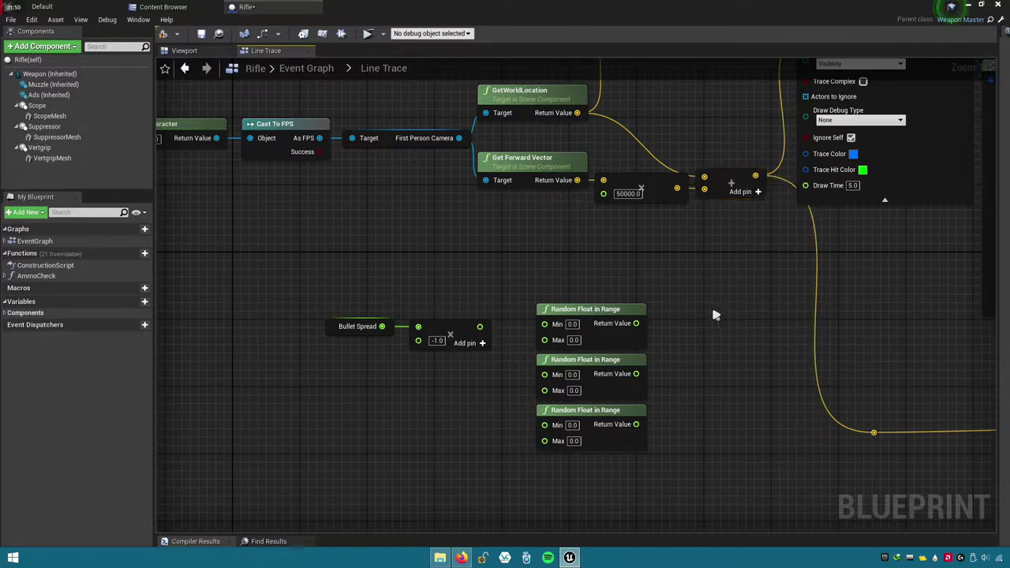
- Paste a copy of the vector addition node and shift the spread nodes left to make room
key("ctrl+v")
right_click_drag(740, 417, 739, 386)
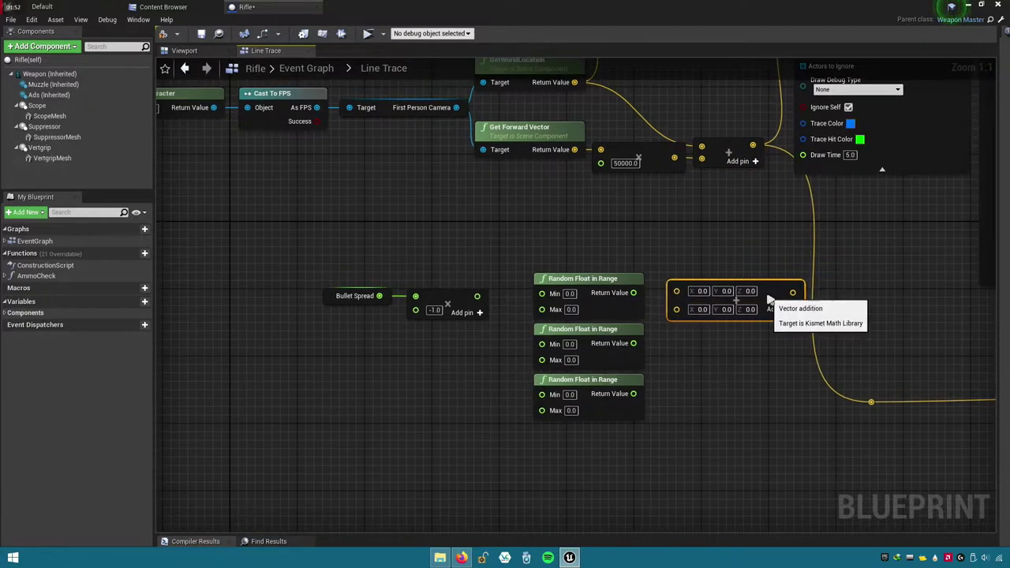
left_click_drag(769, 300, 778, 300)
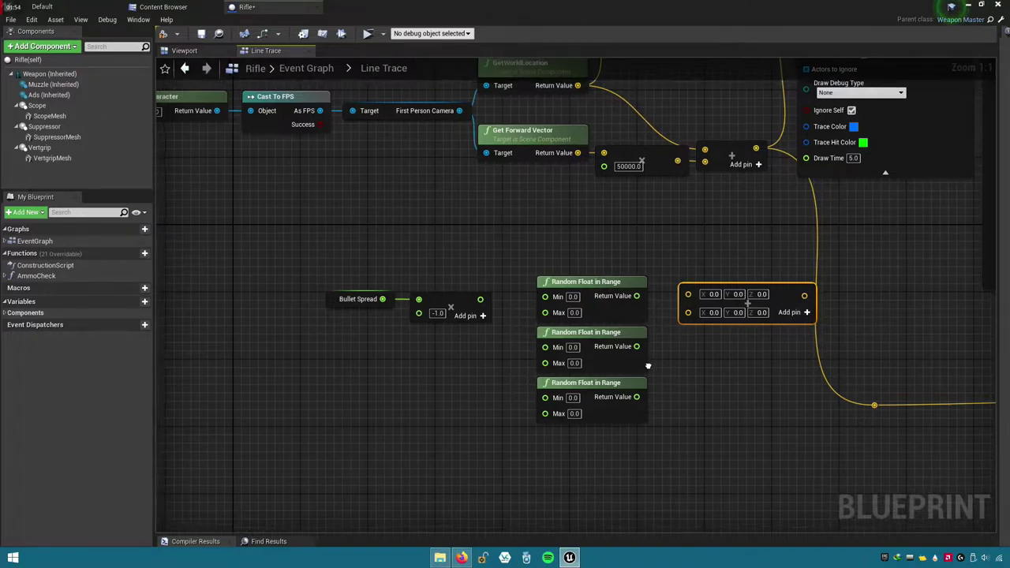
right_click_drag(647, 365, 679, 379)
mouse_move(403, 276)
left_mouse_down()
mouse_move(708, 366)
mouse_move(778, 417)
left_mouse_up()
left_click_drag(809, 312, 631, 321)
right_click_drag(542, 352, 699, 308)
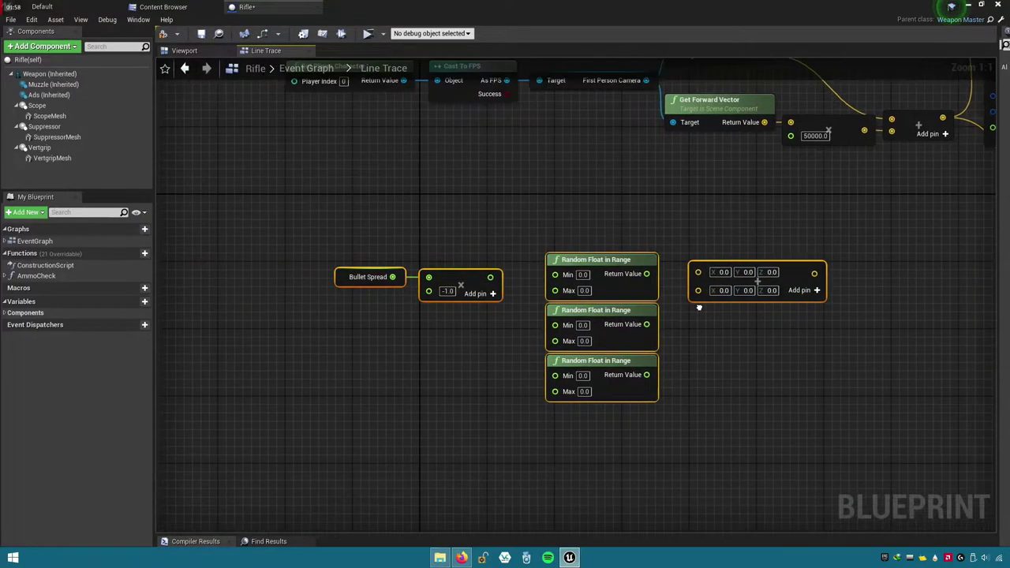
left_click(699, 308)
mouse_move(716, 344)
right_mouse_down()
mouse_move(744, 332)
mouse_move(741, 352)
right_mouse_up()
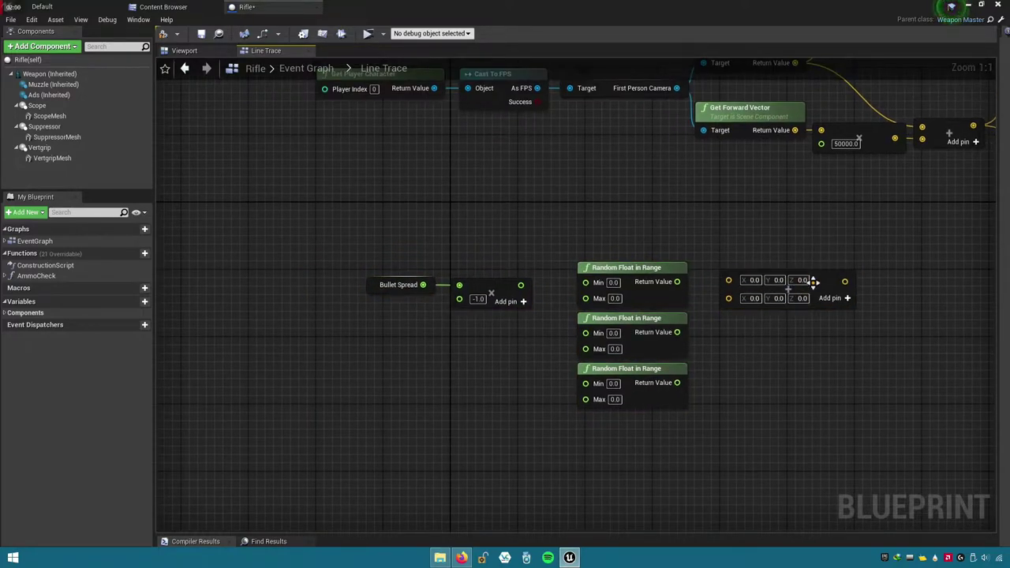
left_click_drag(820, 280, 821, 254)
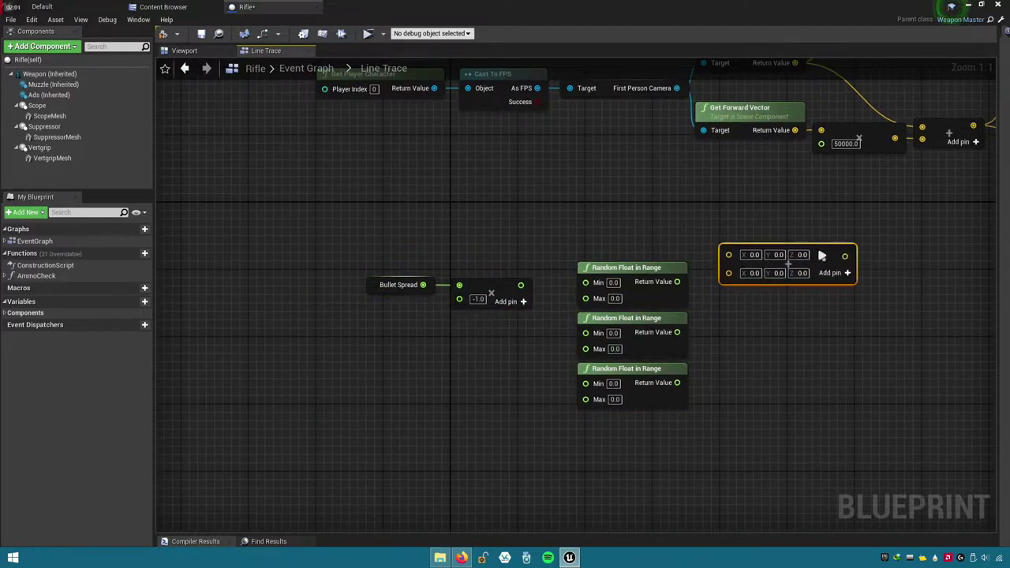
- Split the vector's second input into X, Y, Z, fed by the three Random Floats in Range
right_click(728, 273)
left_click(749, 298)
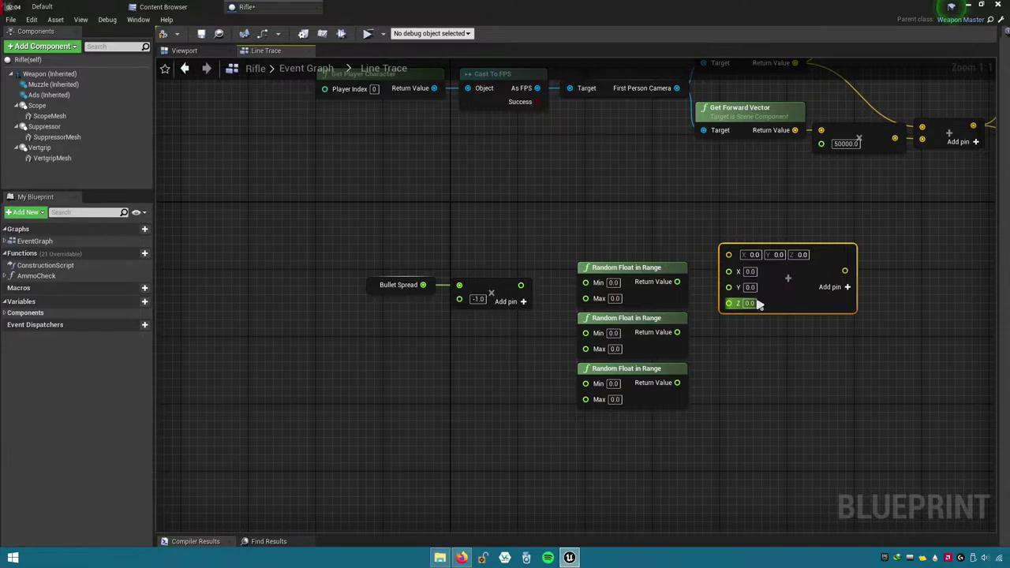
left_click_drag(826, 260, 841, 261)
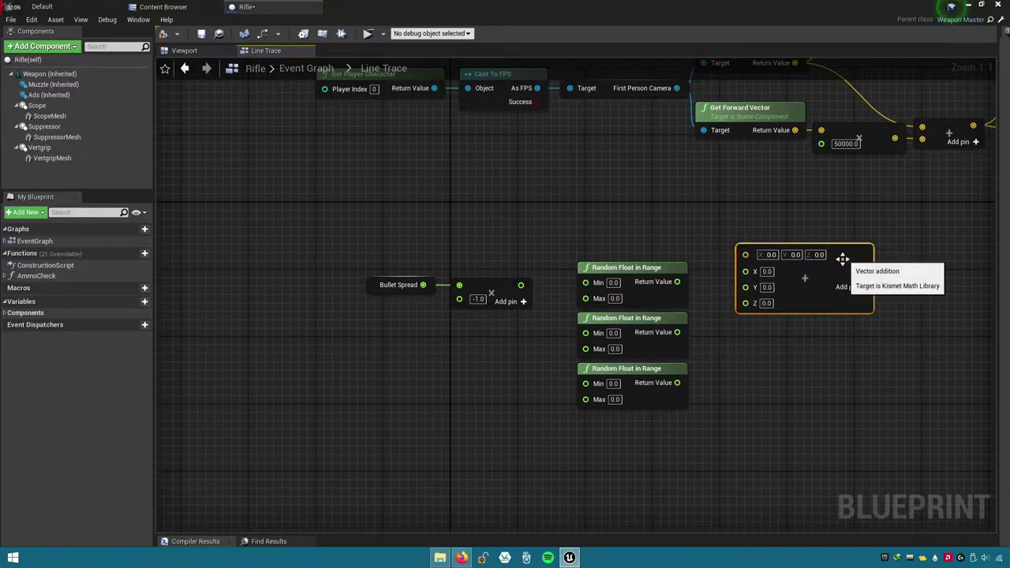
left_click_drag(745, 272, 677, 282)
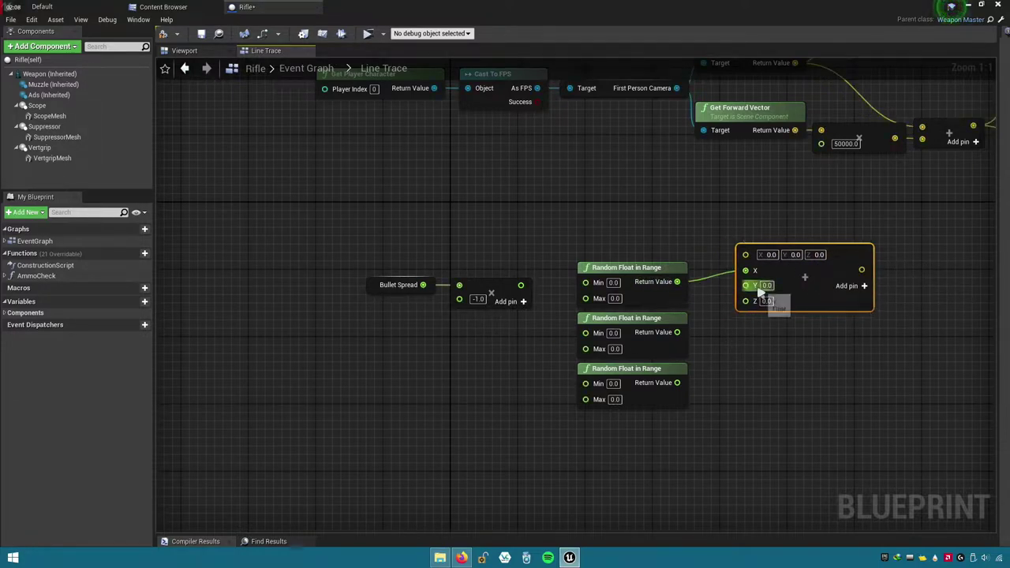
mouse_move(745, 284)
left_mouse_down()
mouse_move(684, 351)
mouse_move(677, 333)
mouse_move(687, 384)
mouse_move(677, 383)
left_mouse_up()
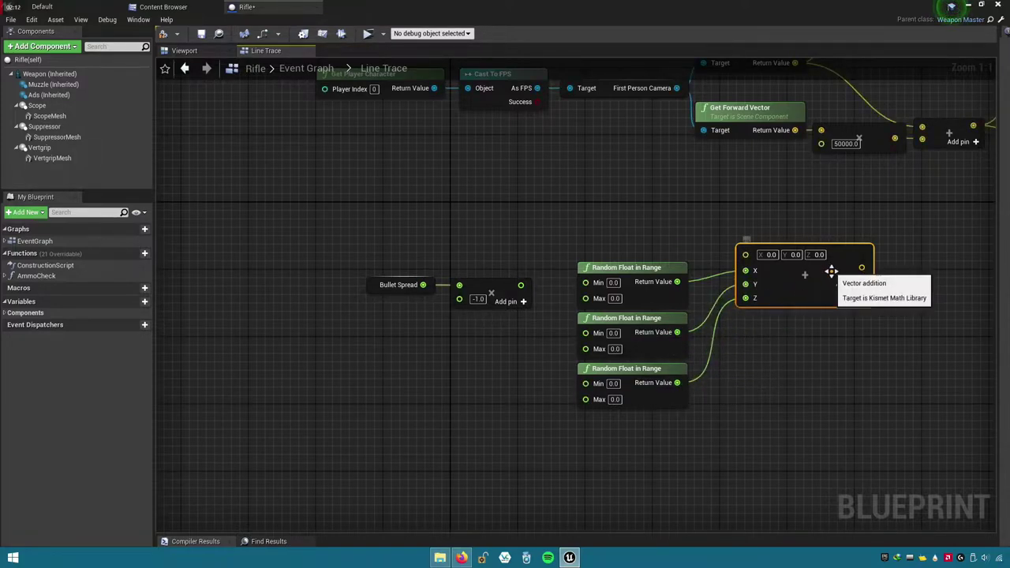
mouse_move(829, 276)
left_mouse_down()
mouse_move(819, 294)
mouse_move(808, 286)
left_mouse_up()
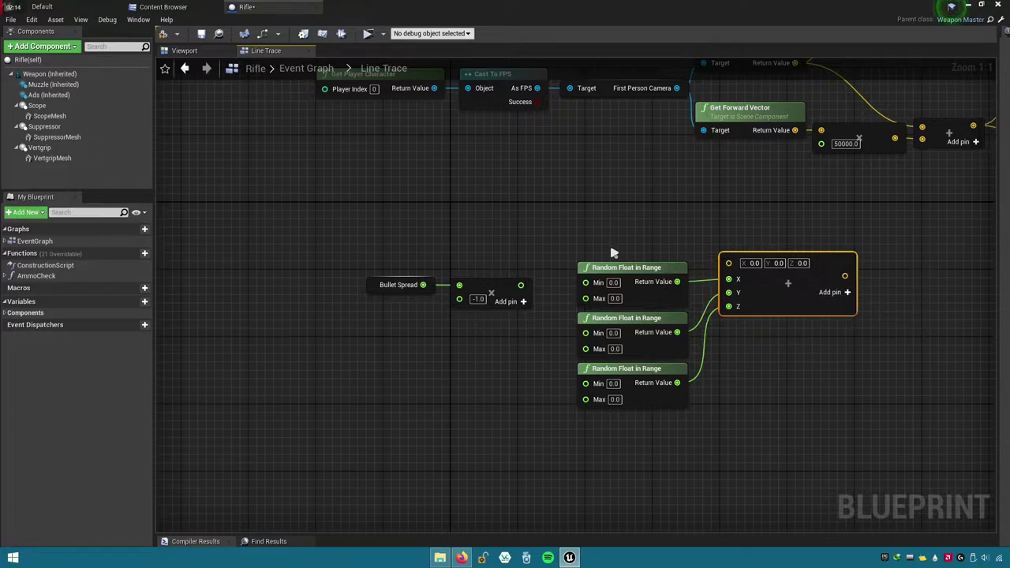
left_click(805, 361)
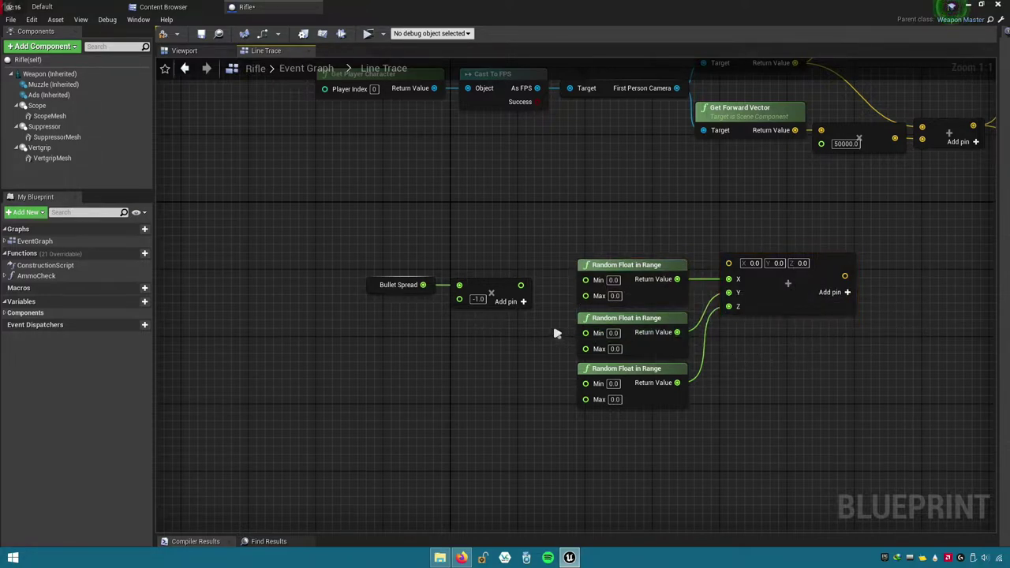
- Dismiss the Visual Studio notice and pull a wire from the Multiply (Bullet Spread × -1.0) result
left_click_drag(495, 336, 401, 276)
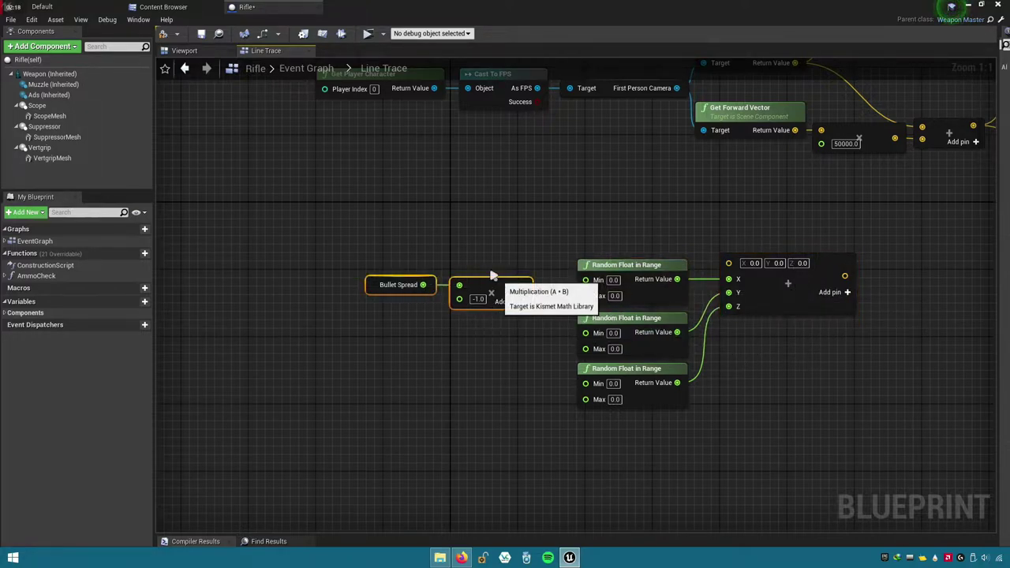
double_click(499, 323)
right_click_drag(475, 347, 665, 259)
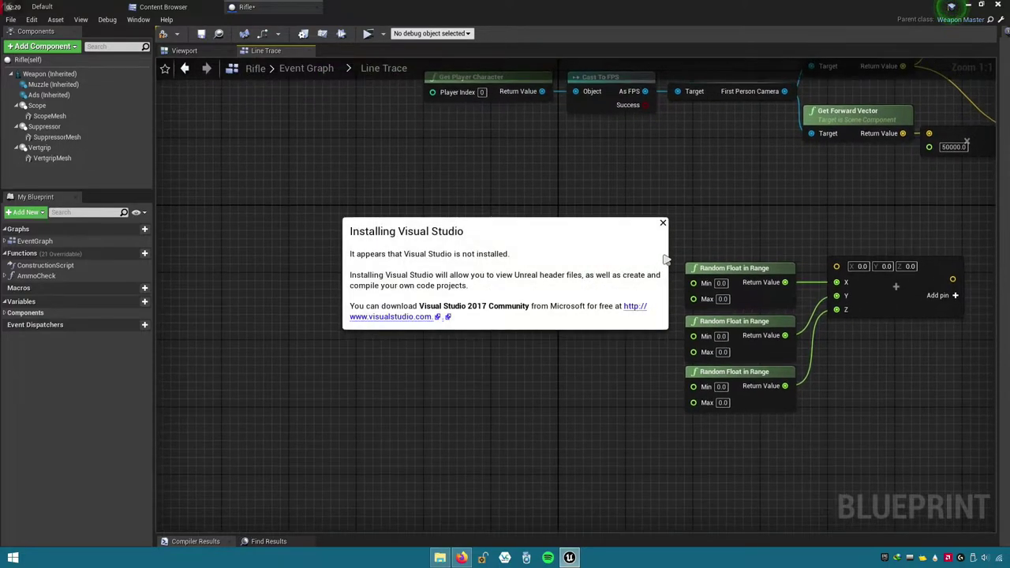
left_click(663, 224)
right_click_drag(673, 344, 627, 326)
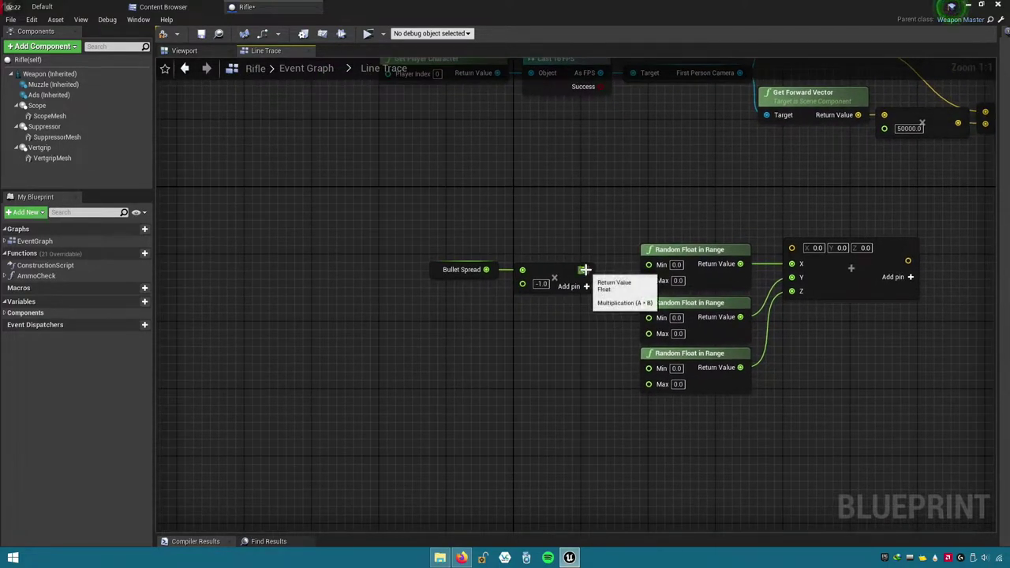
left_click_drag(584, 271, 586, 271)
- Connect the negated Bullet Spread to the first Min, raising the Bullet Spread and Multiply nodes
left_click_drag(644, 282, 648, 265)
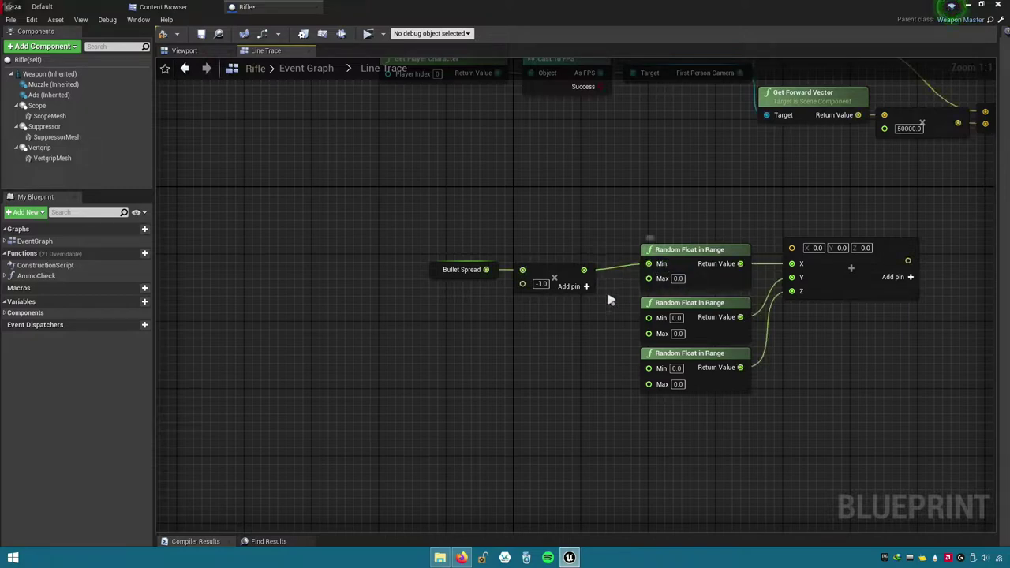
left_click_drag(609, 295, 469, 266)
left_click_drag(581, 277, 580, 268)
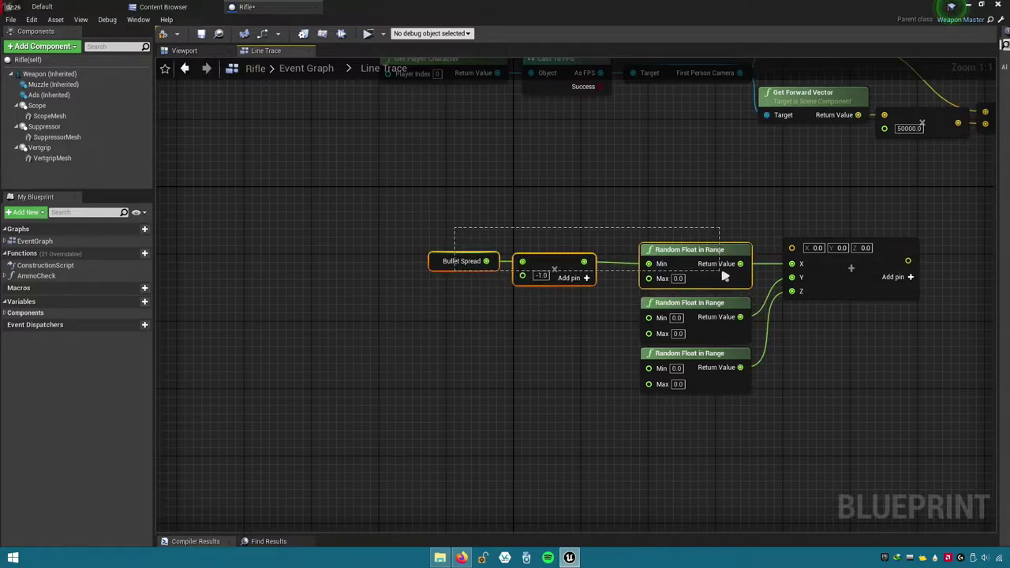
left_click(616, 329)
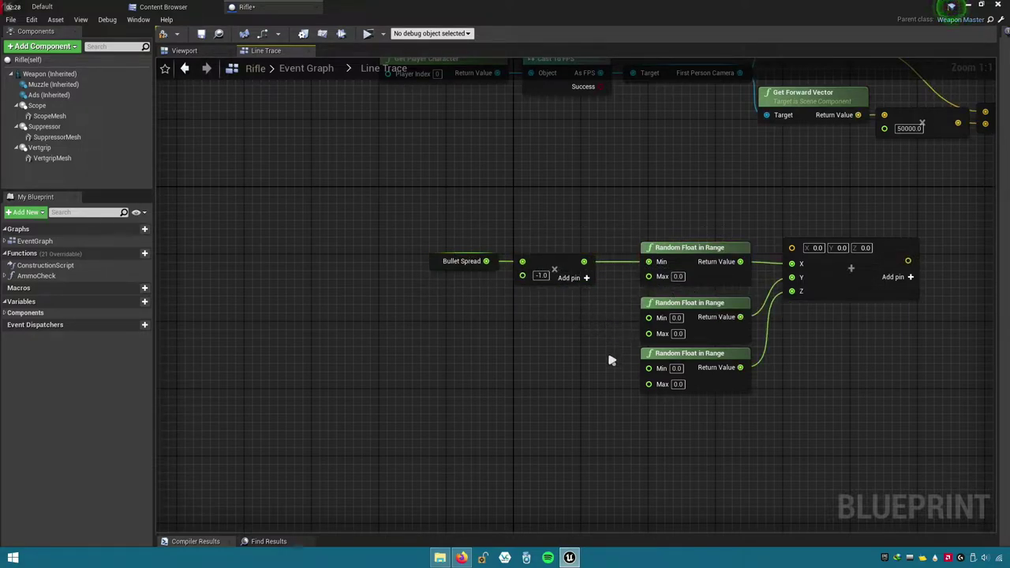
right_click_drag(603, 378, 654, 361)
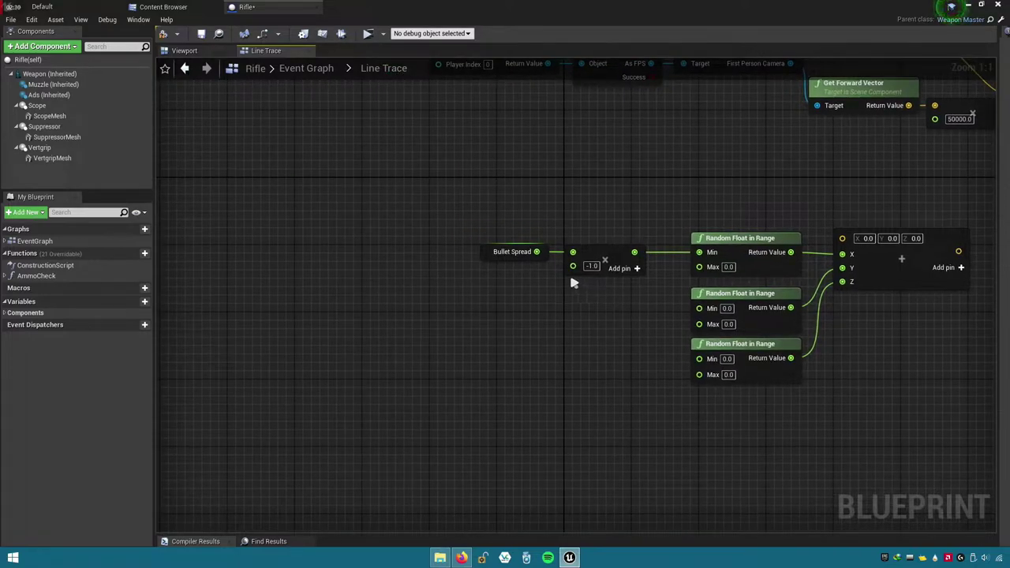
- Connect Bullet Spread to the first Max, routed above through two reroute points
left_click_drag(536, 252, 714, 268)
double_click(660, 267)
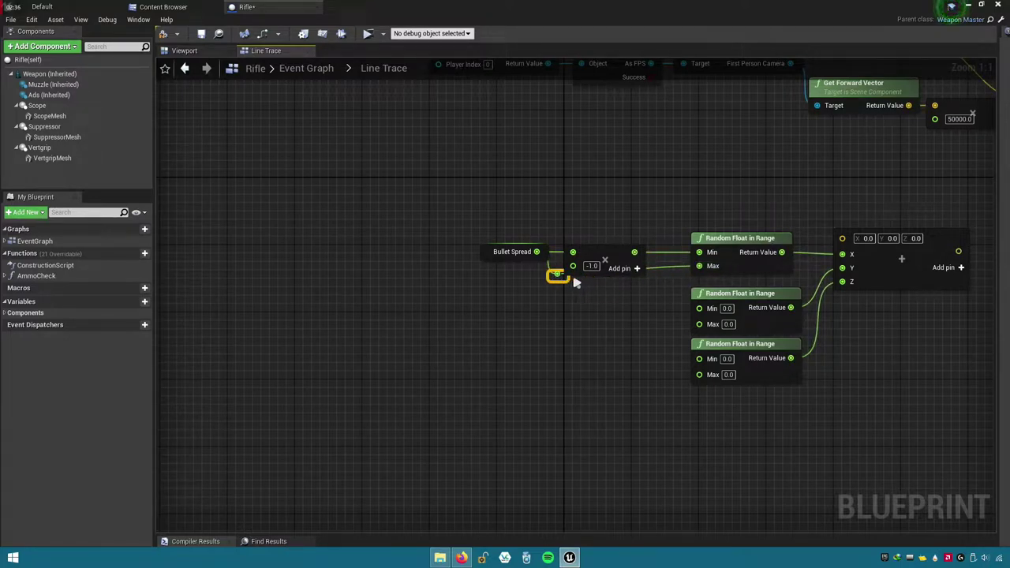
mouse_move(576, 282)
left_mouse_down()
mouse_move(572, 236)
mouse_move(683, 235)
left_mouse_up()
double_click(595, 239)
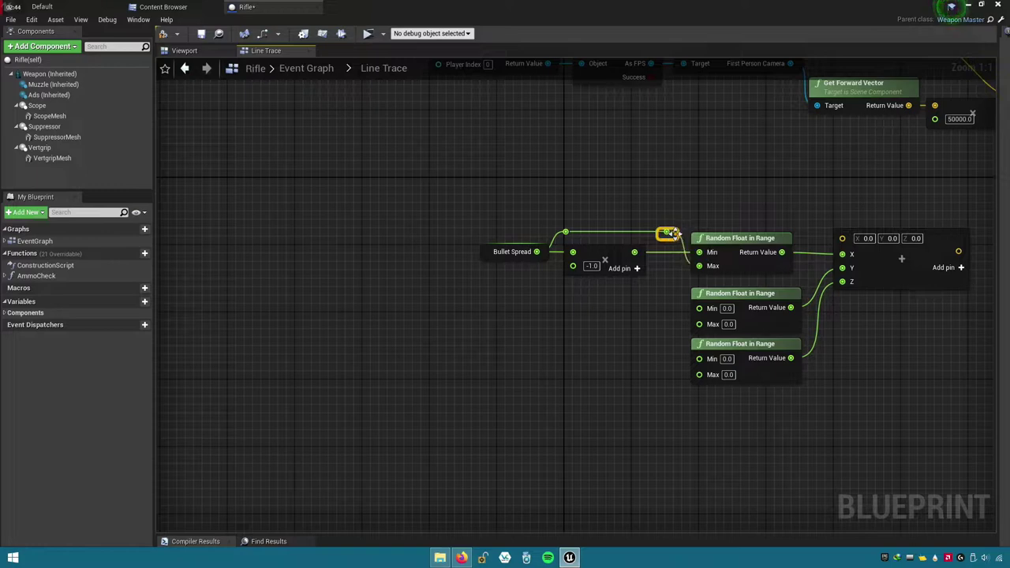
right_click_drag(612, 376, 608, 331)
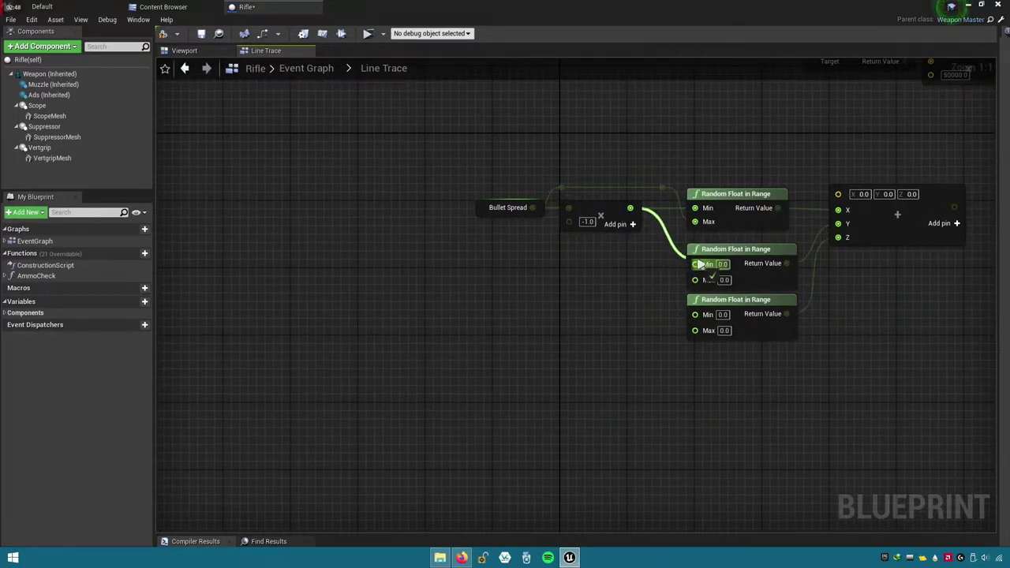
- Wire the negated Bullet Spread to the second and third Min, and Bullet Spread to their Max
left_click_drag(629, 209, 695, 264)
left_click_drag(630, 209, 695, 314)
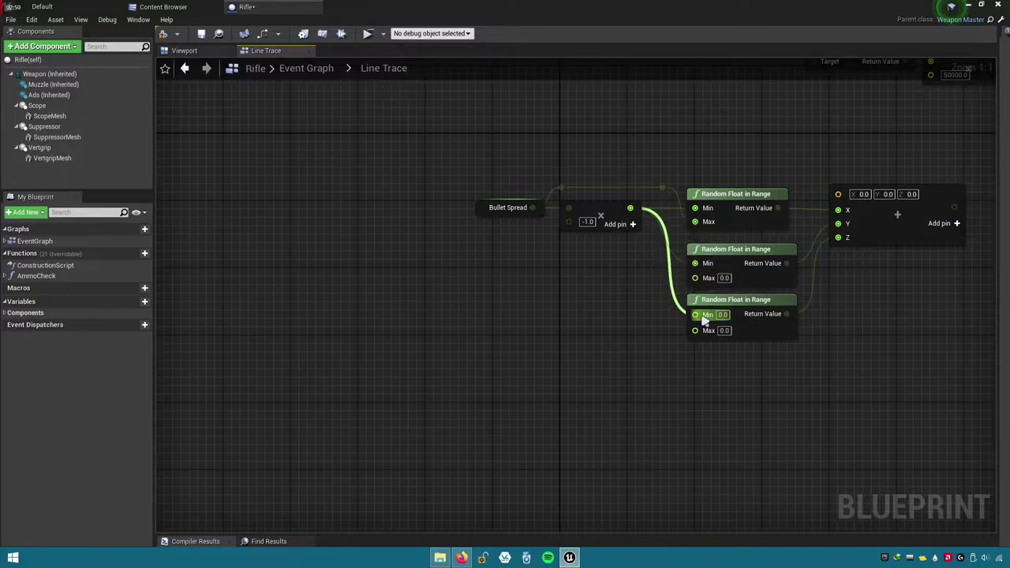
left_click_drag(695, 278, 533, 207)
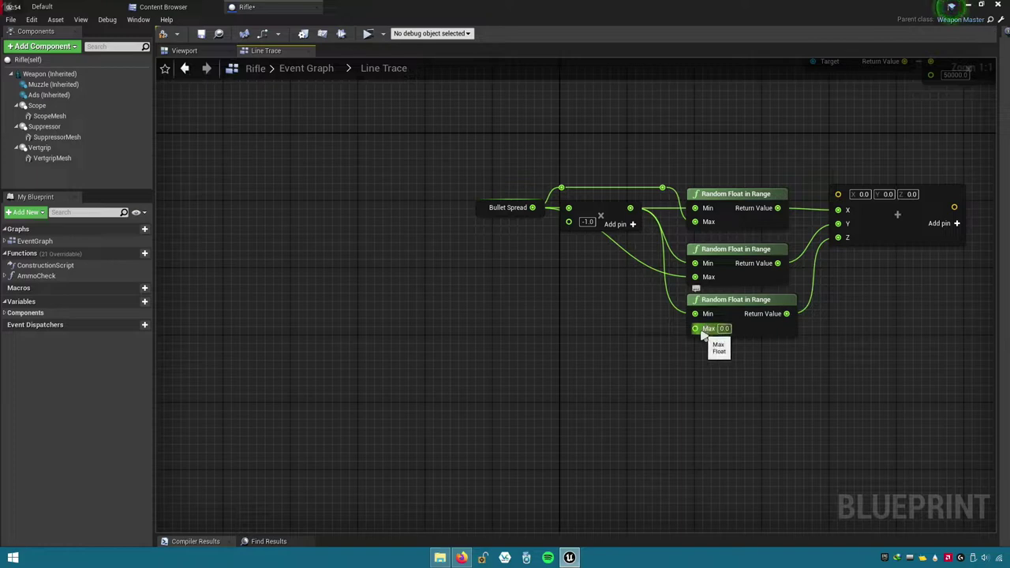
left_click_drag(696, 329, 532, 207)
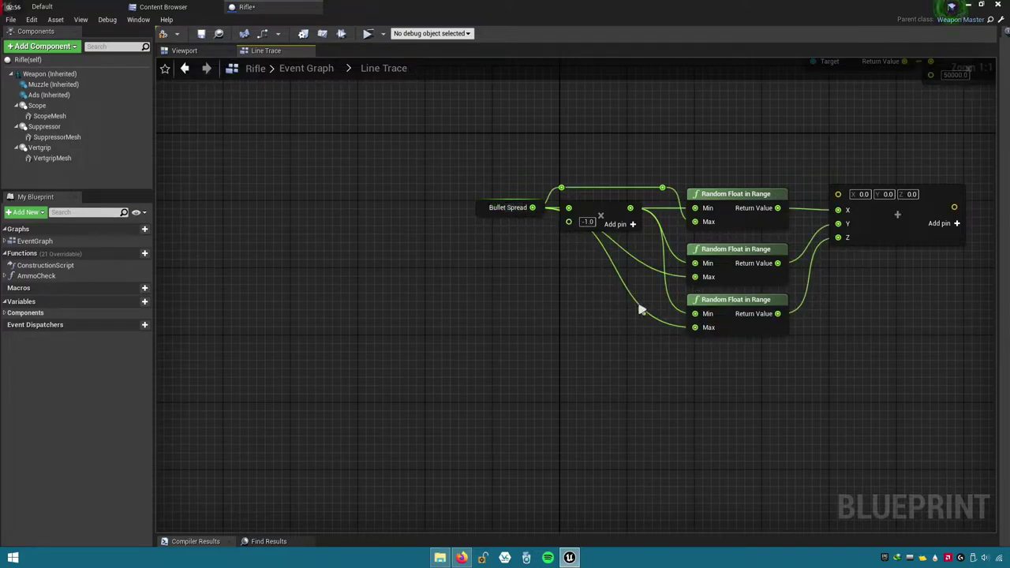
- Add reroute points on the third Min and Max wires and tidy the third Random Float node
double_click(639, 307)
mouse_move(637, 297)
left_mouse_down()
mouse_move(574, 329)
mouse_move(588, 336)
left_mouse_up()
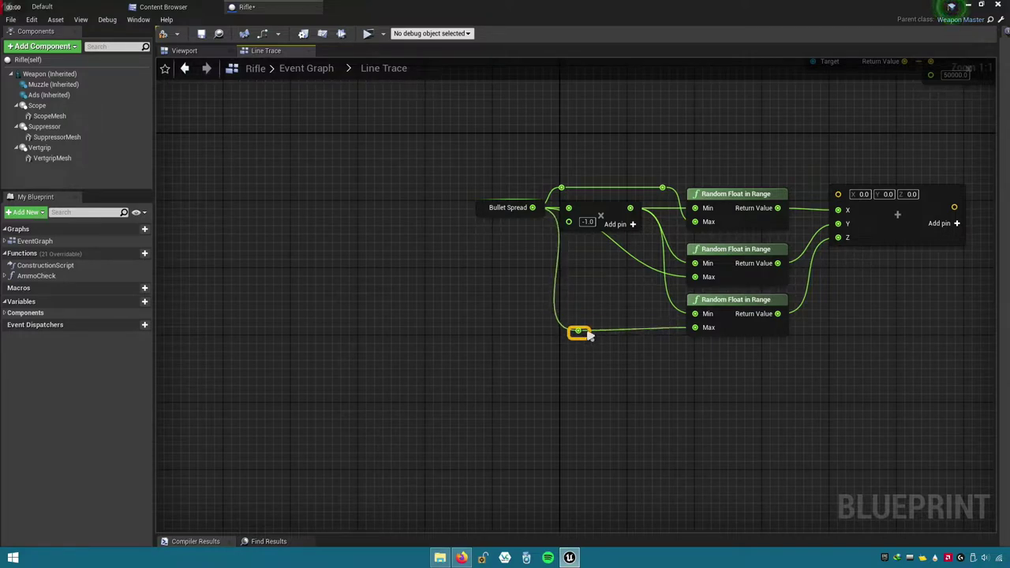
double_click(666, 292)
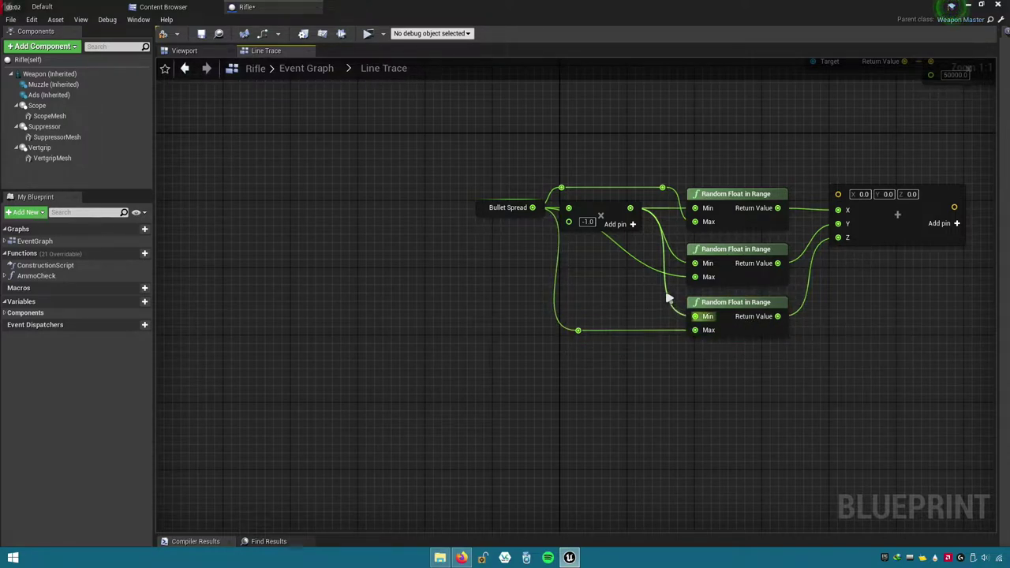
left_click_drag(661, 290, 653, 298)
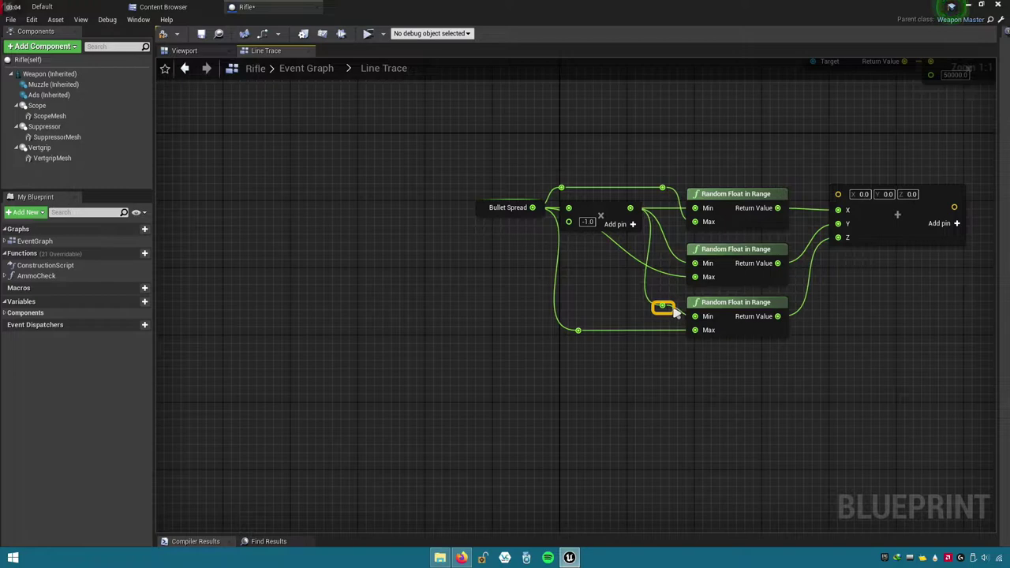
left_click_drag(702, 321, 728, 337)
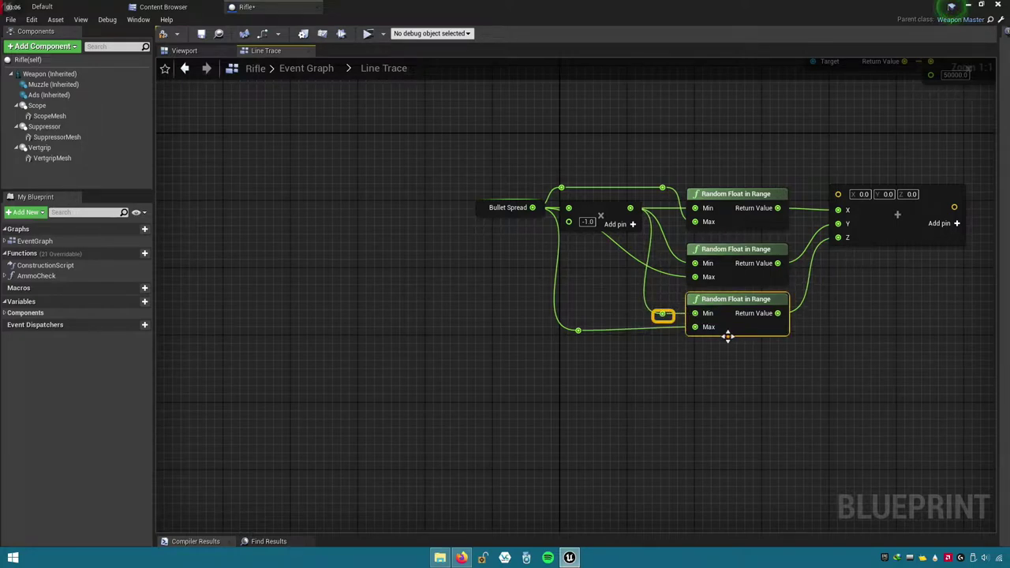
left_click(578, 330)
left_click(637, 365)
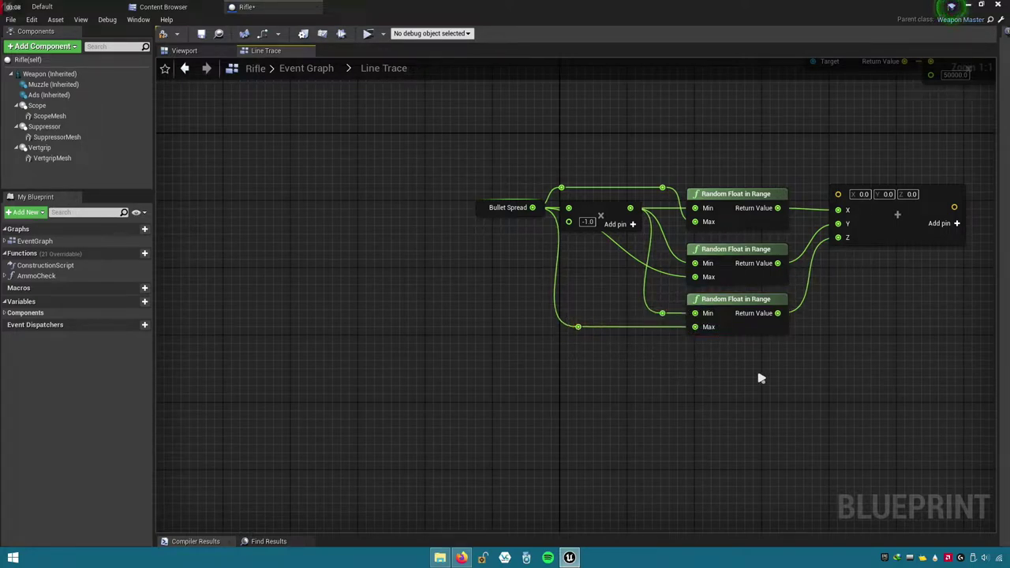
right_click_drag(760, 376, 676, 423)
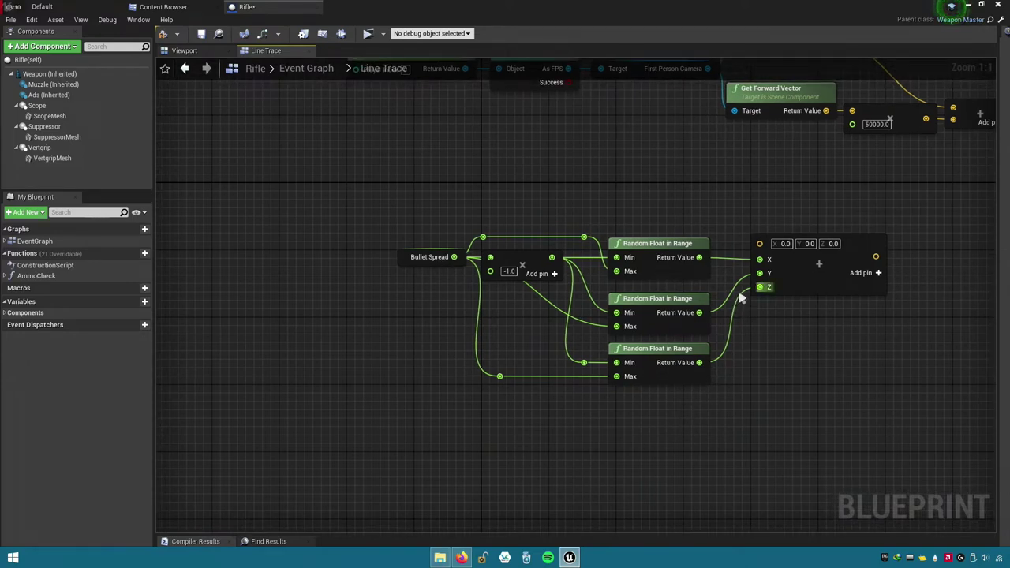
- Connect the third random value to Z and straighten the top random value's wire into X
left_click_drag(741, 298, 763, 287)
left_click_drag(397, 215, 876, 264)
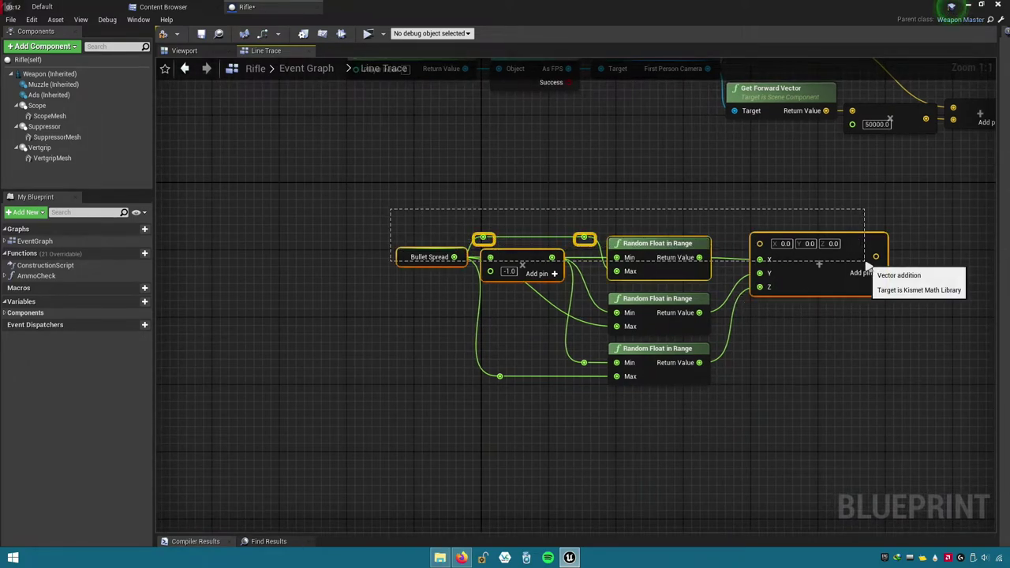
key("q")
key("ctrl+z")
left_click_drag(711, 235, 811, 339)
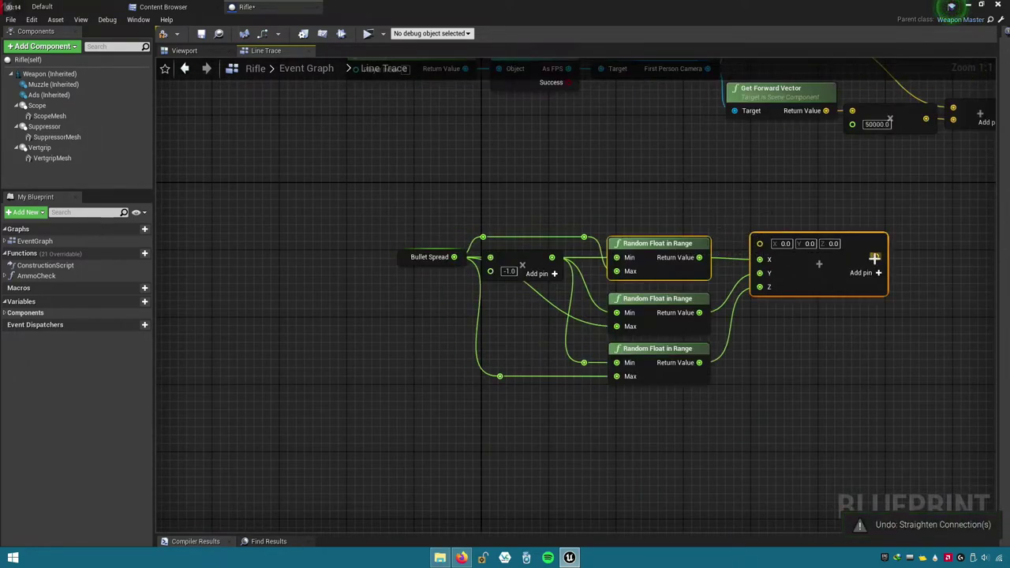
key("q")
left_click(511, 269, "ctrl")
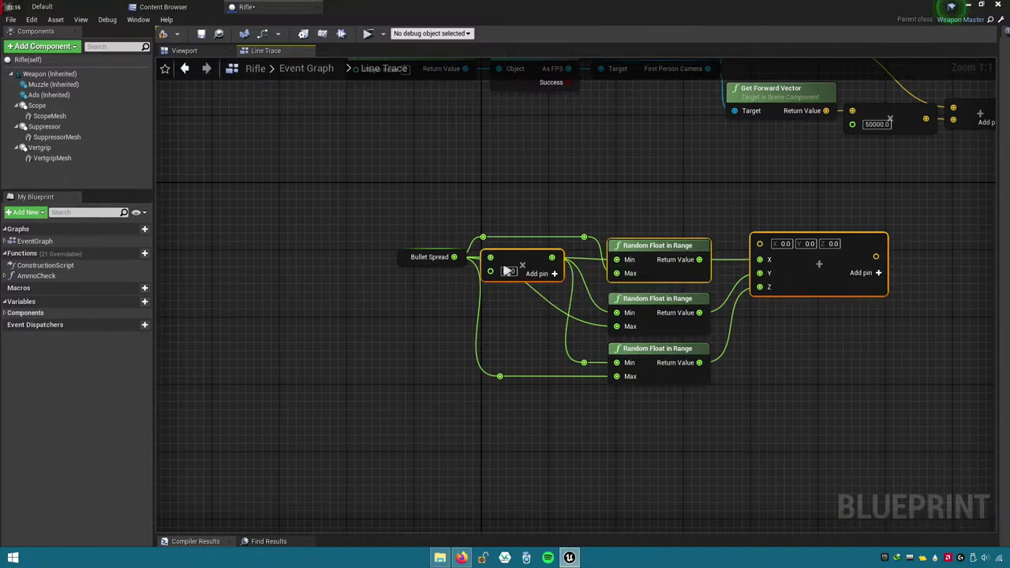
left_click(568, 411)
- Collapse all the spread calculation nodes into one graph named Bullet Spread
right_click_drag(721, 395, 702, 437)
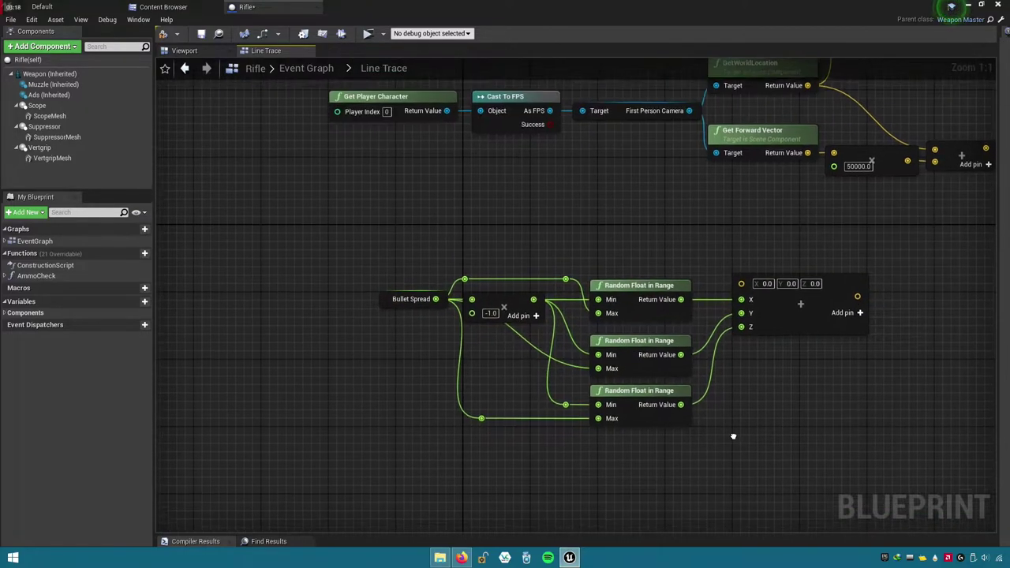
right_click_drag(733, 471, 737, 488)
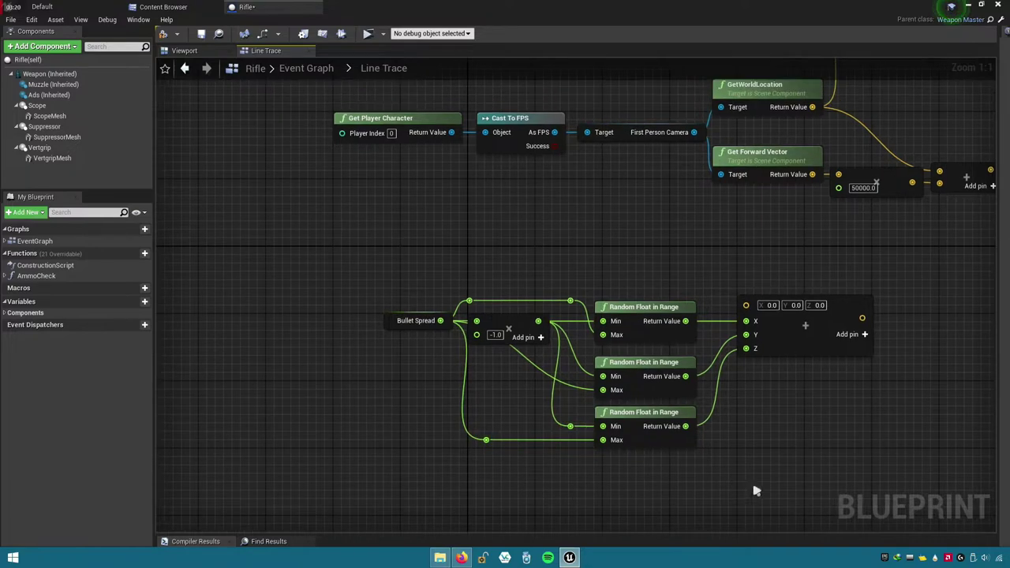
mouse_move(870, 474)
left_mouse_down()
mouse_move(418, 352)
mouse_move(345, 292)
left_mouse_up()
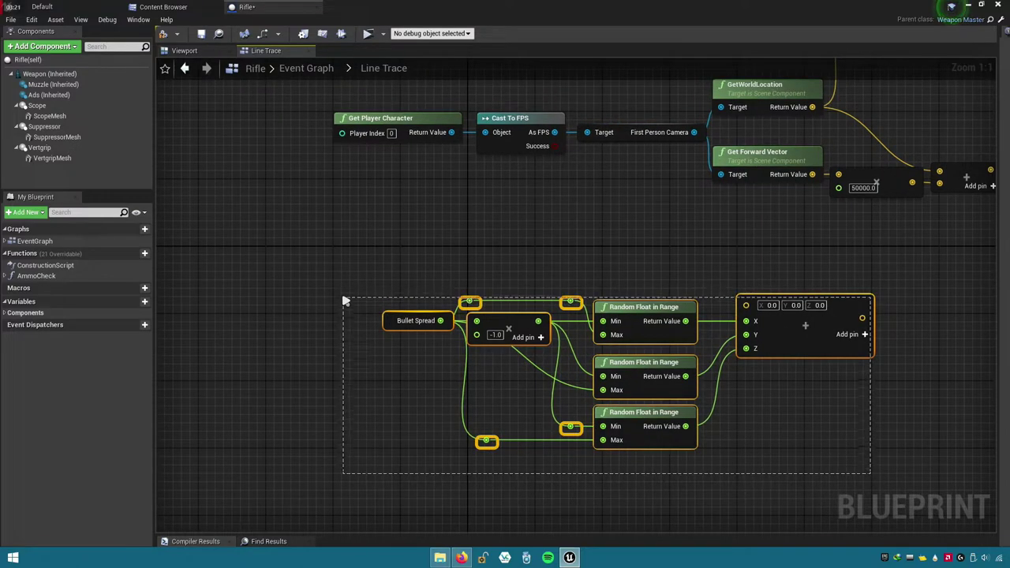
right_click(639, 310)
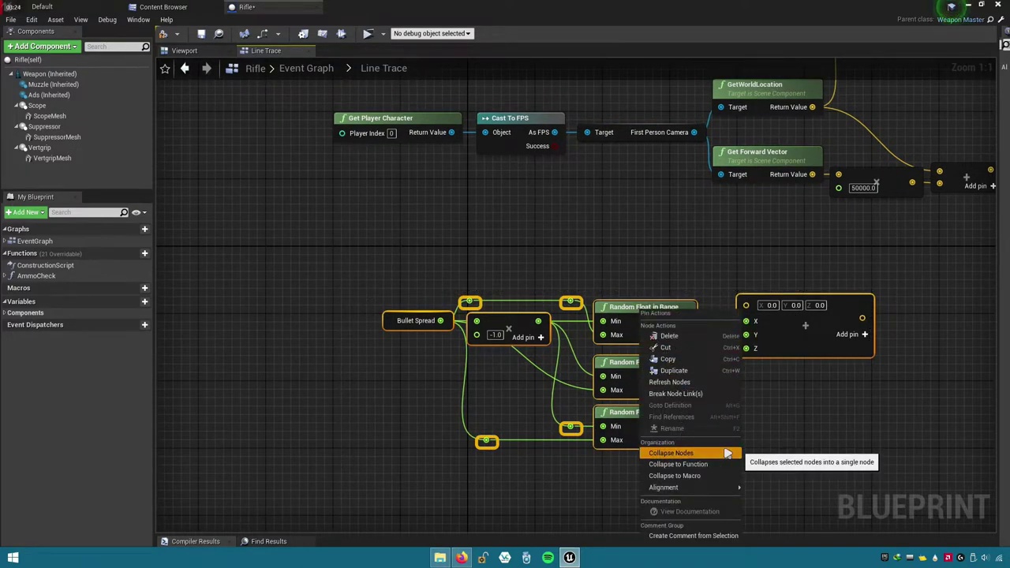
left_click(683, 453)
type("Bullet")
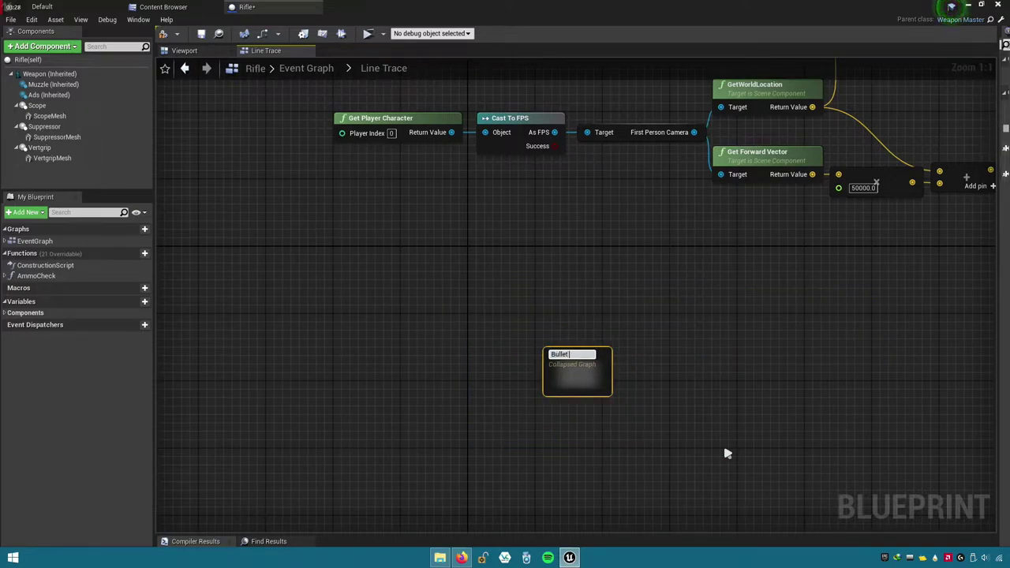
type(" Spread")
key("Return")
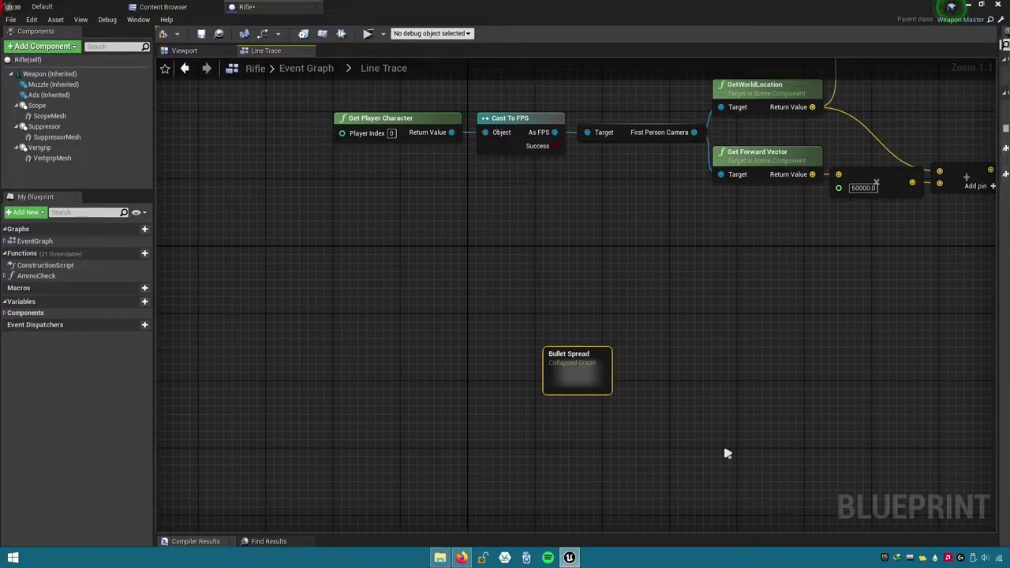
- Inside Bullet Spread, expose the vector's top input as A and return its result through Outputs
double_click(584, 369)
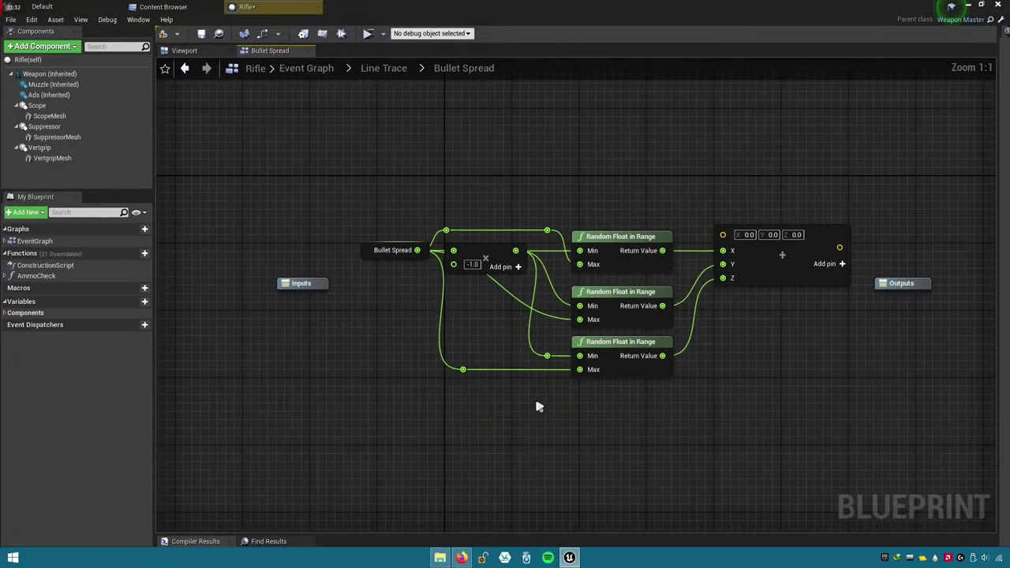
left_click_drag(311, 335, 311, 293)
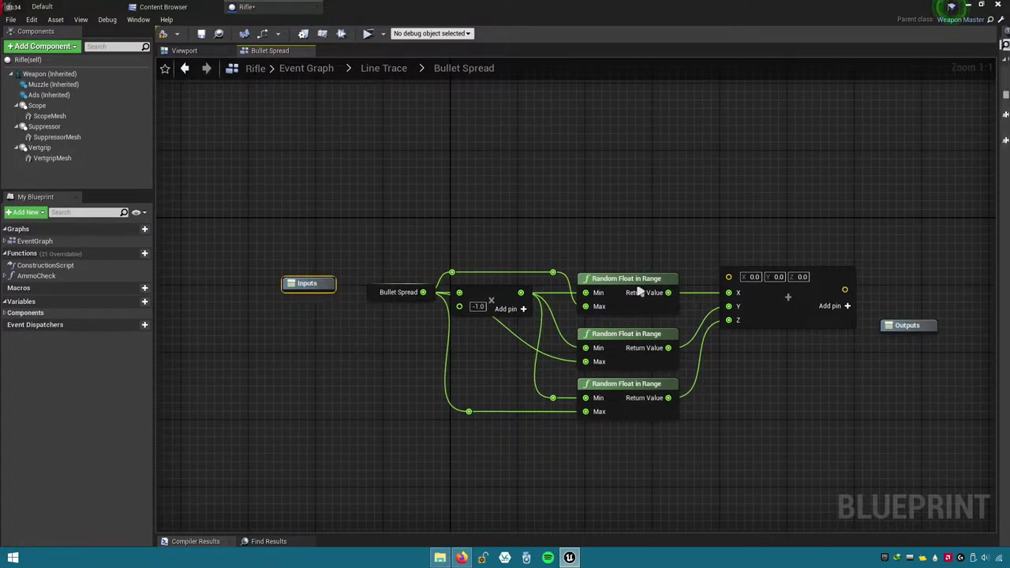
mouse_move(729, 277)
left_mouse_down()
mouse_move(302, 285)
mouse_move(305, 262)
left_mouse_up()
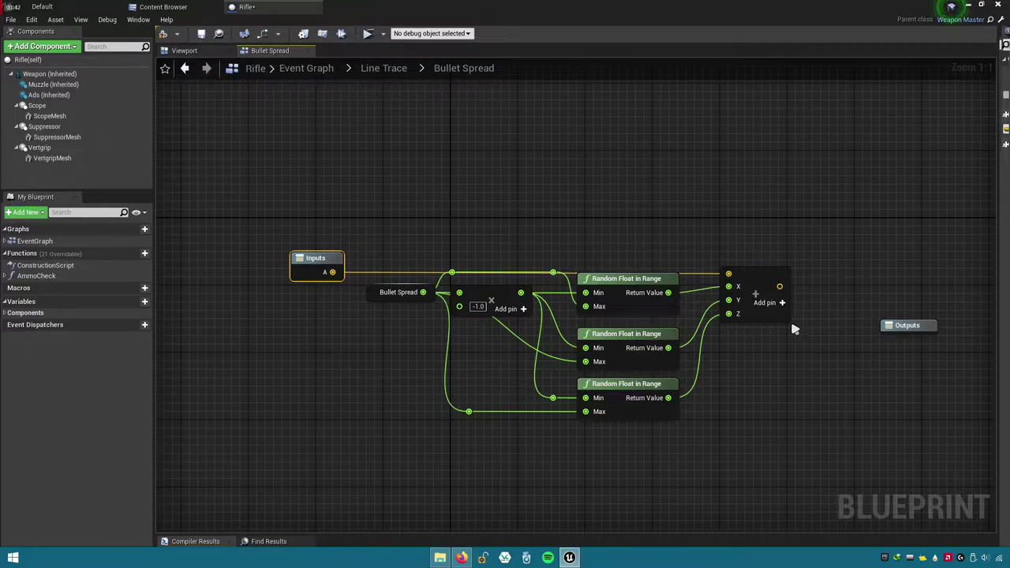
left_click(761, 284)
key("Home")
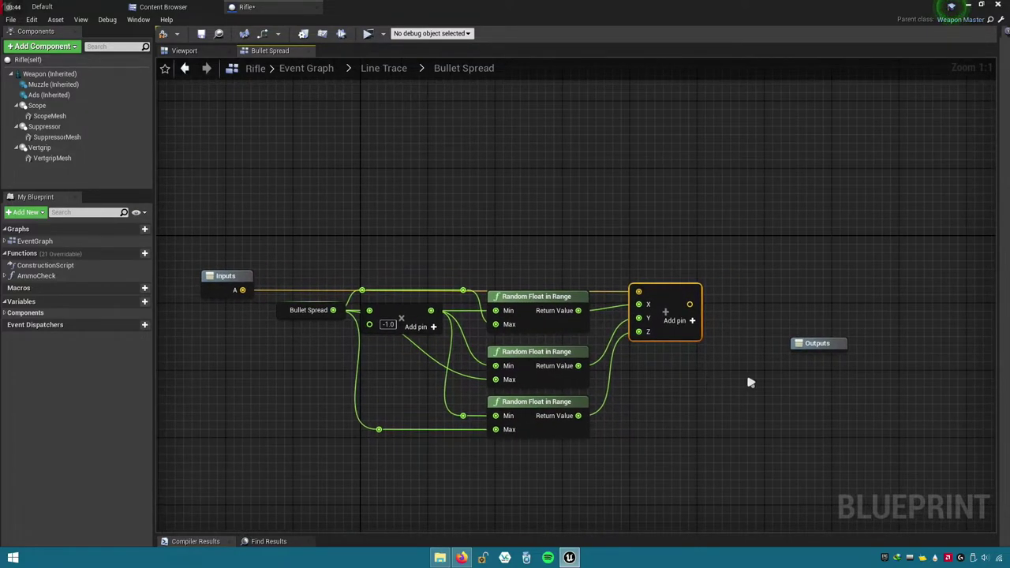
left_click_drag(820, 340, 787, 290)
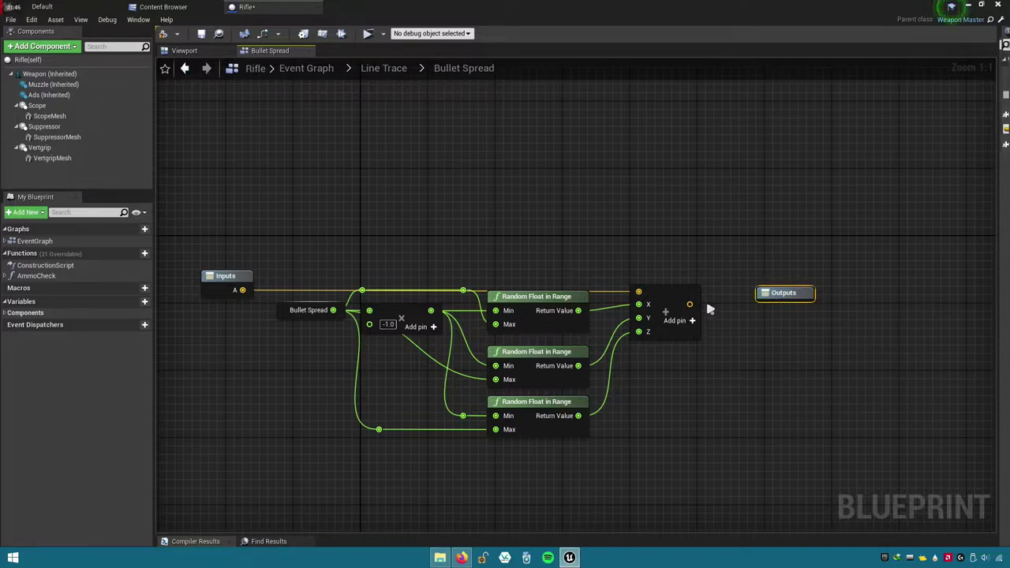
mouse_move(690, 304)
left_mouse_down()
mouse_move(768, 285)
mouse_move(749, 290)
left_mouse_up()
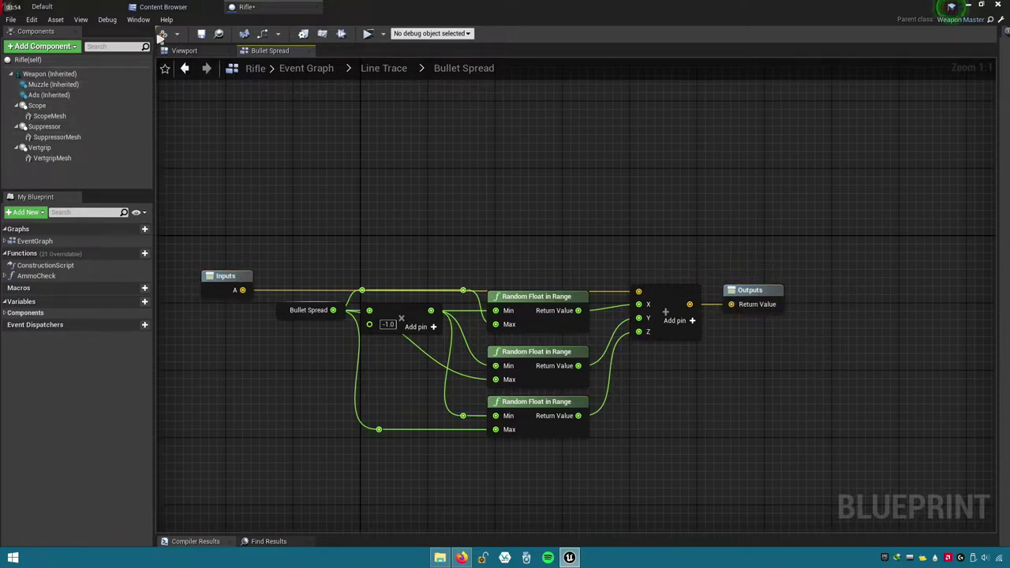
left_click(384, 68)
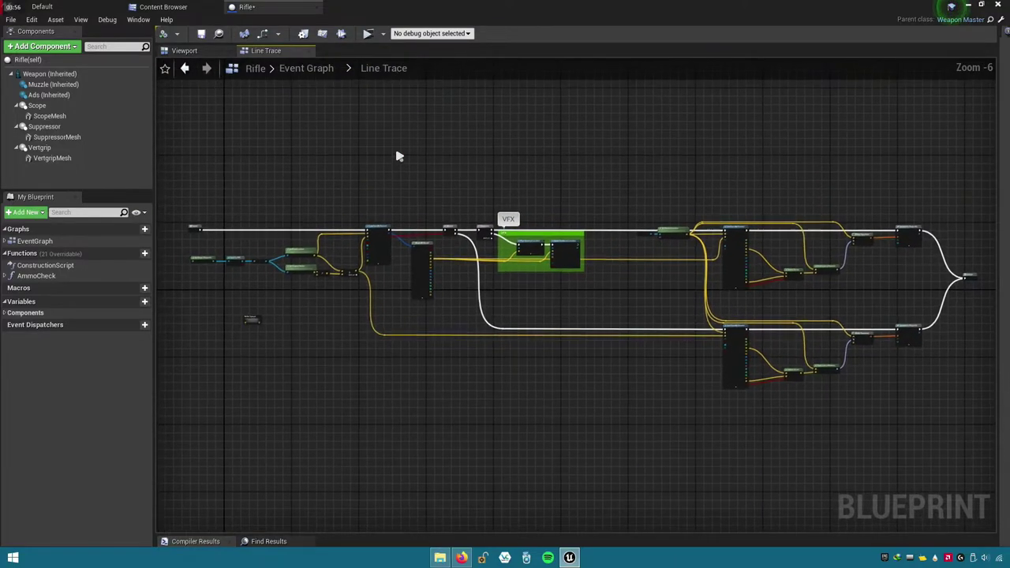
- Place the Bullet Spread node beside LineTraceByChannel, shifting the camera and vector math nodes left
scroll(600, 228, "up", 5)
right_click_drag(500, 353, 527, 466)
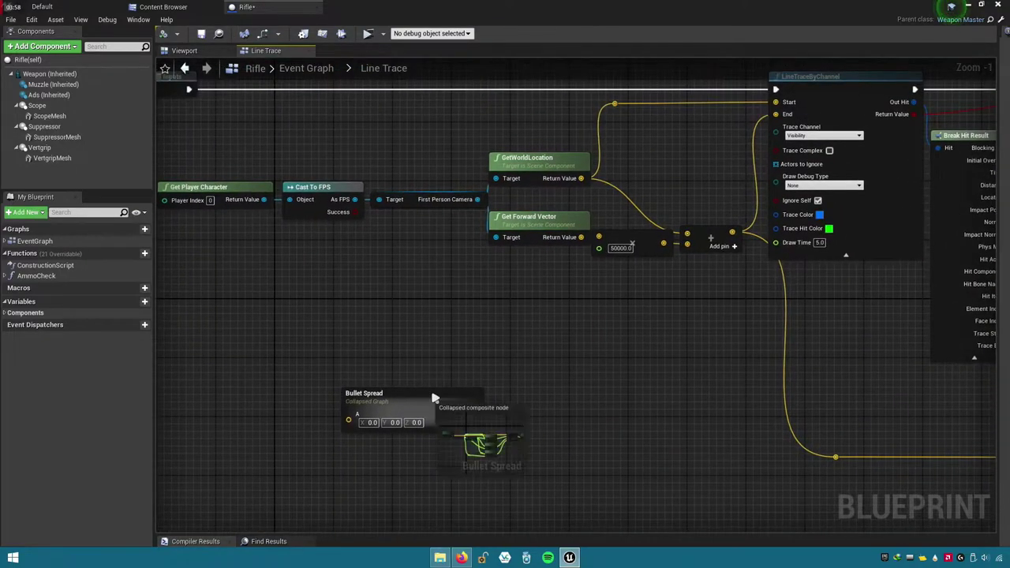
left_click_drag(466, 377, 630, 324)
right_click_drag(629, 324, 601, 410)
left_click_drag(549, 438, 651, 206)
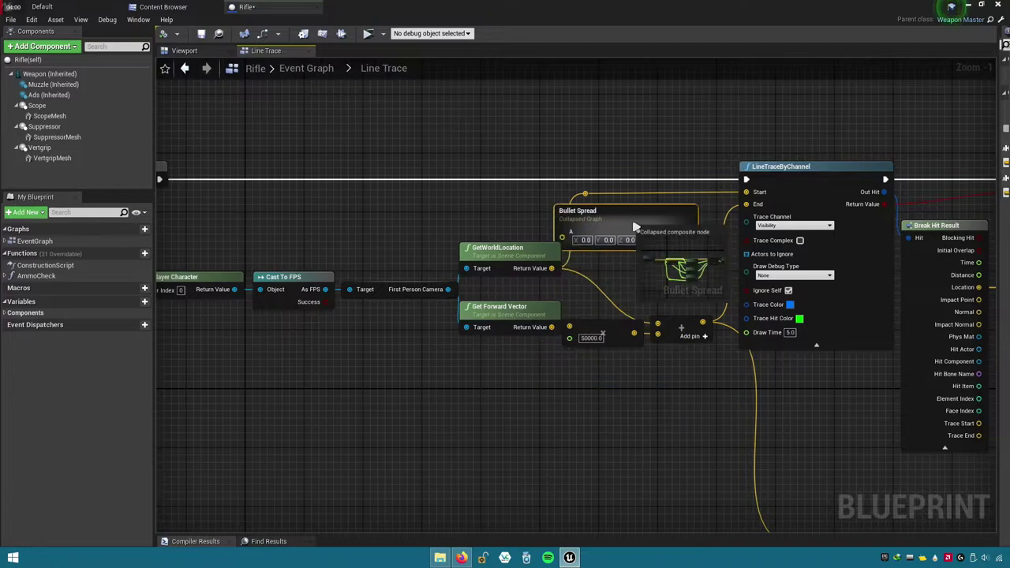
right_click_drag(651, 261, 556, 284)
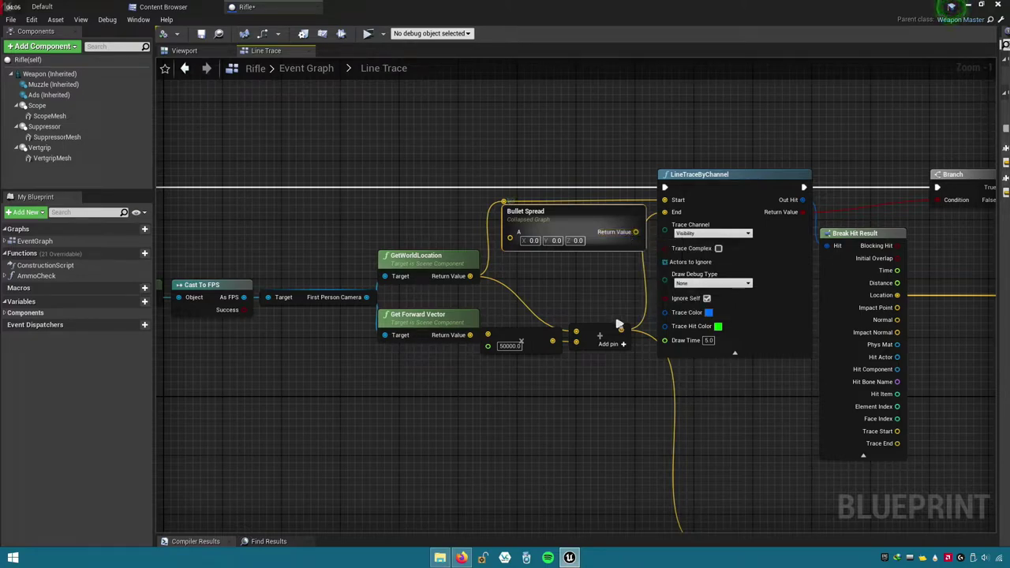
right_click_drag(619, 324, 781, 357)
mouse_move(763, 435)
left_mouse_down()
mouse_move(417, 316)
mouse_move(269, 310)
left_mouse_up()
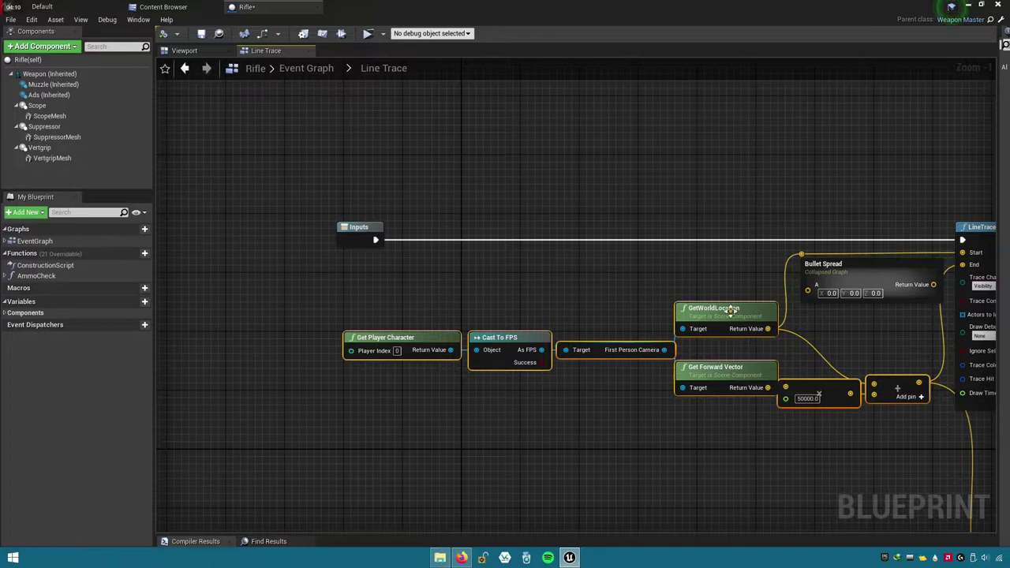
left_click_drag(730, 309, 629, 316)
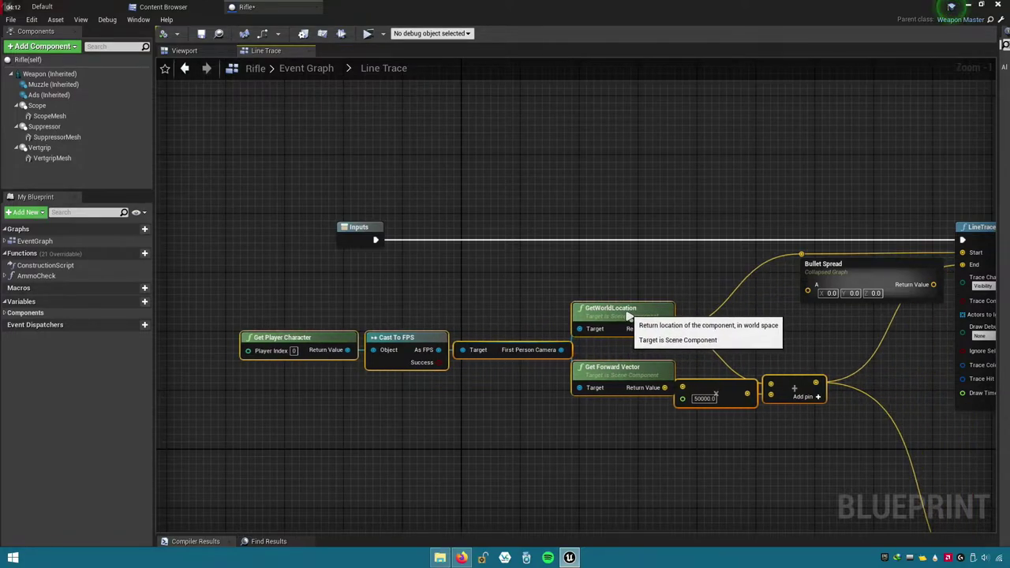
right_click_drag(882, 336, 747, 337)
left_click(750, 331)
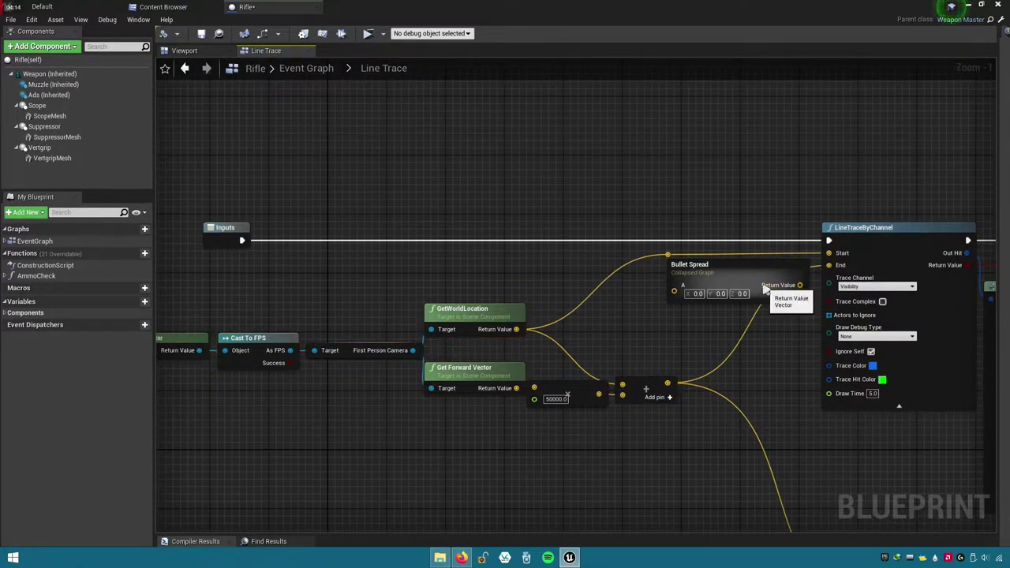
left_click(764, 287)
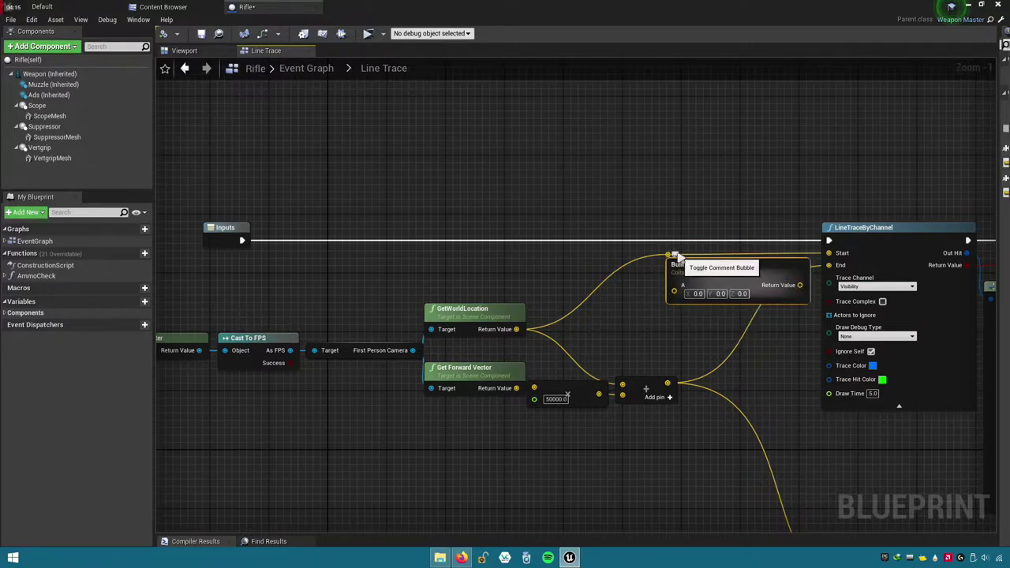
left_click_drag(689, 265, 696, 302)
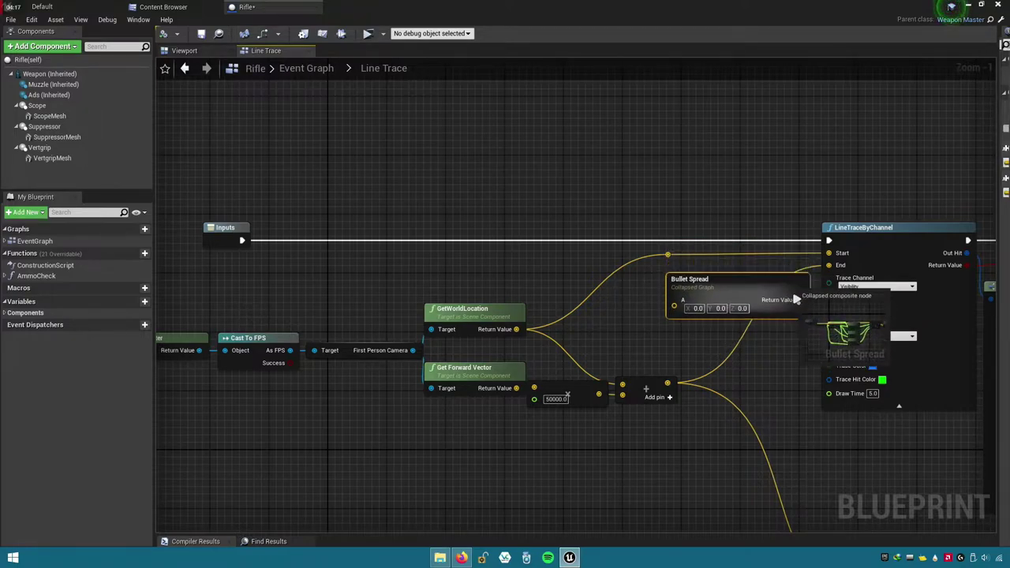
- Wire Bullet Spread's result into the trace End and the Add result into its A input
left_click(661, 257)
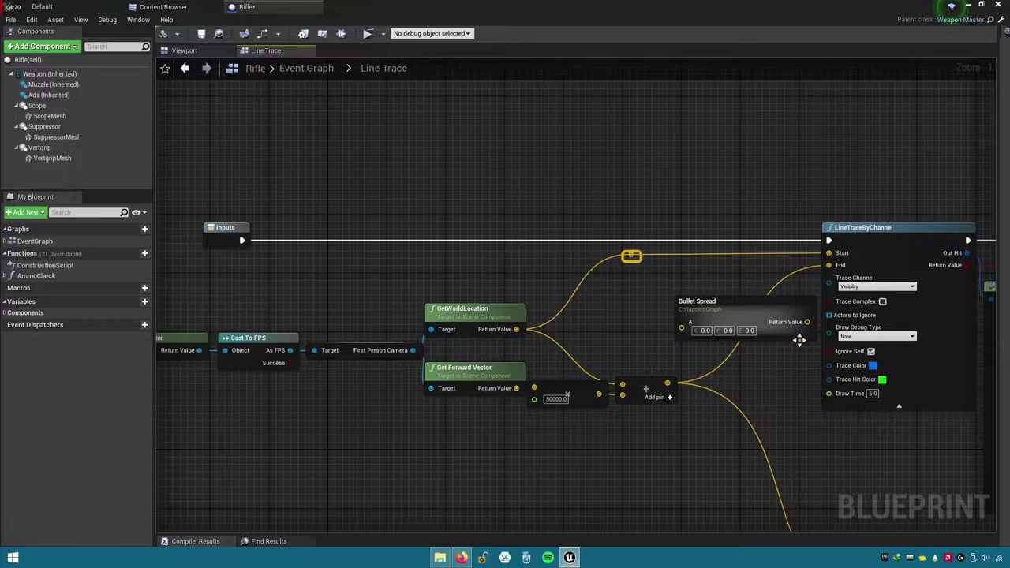
mouse_move(800, 339)
left_mouse_down()
mouse_move(792, 288)
mouse_move(826, 268)
left_mouse_up()
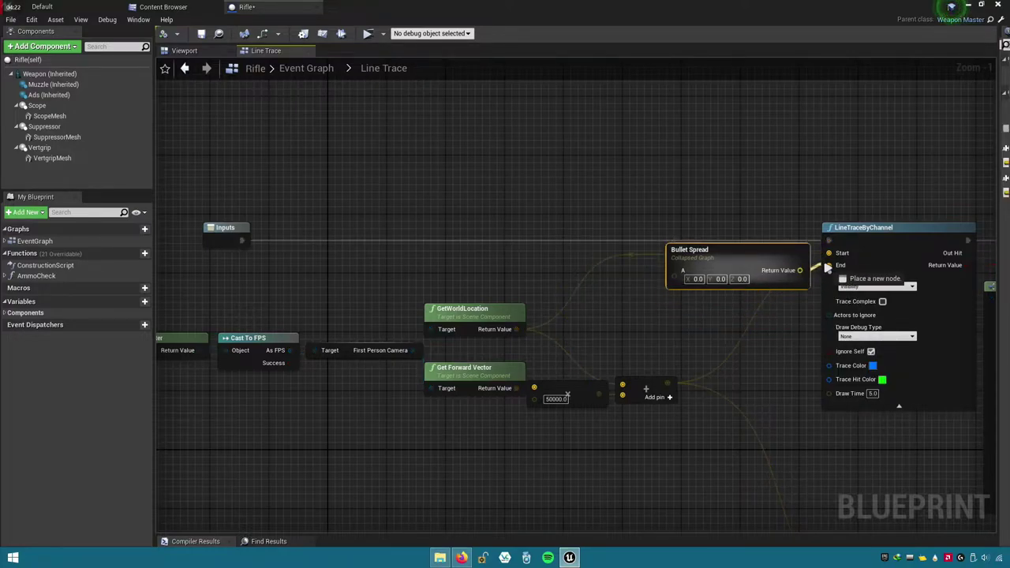
left_click_drag(766, 260, 778, 266)
left_click(874, 246, "shift")
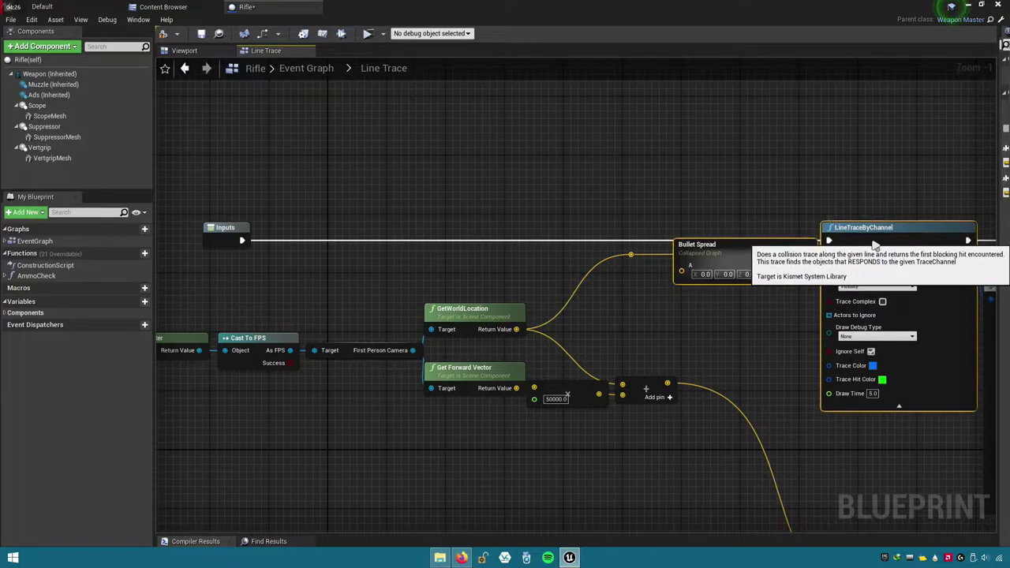
left_click_drag(781, 254, 750, 259)
left_click(868, 237, "shift")
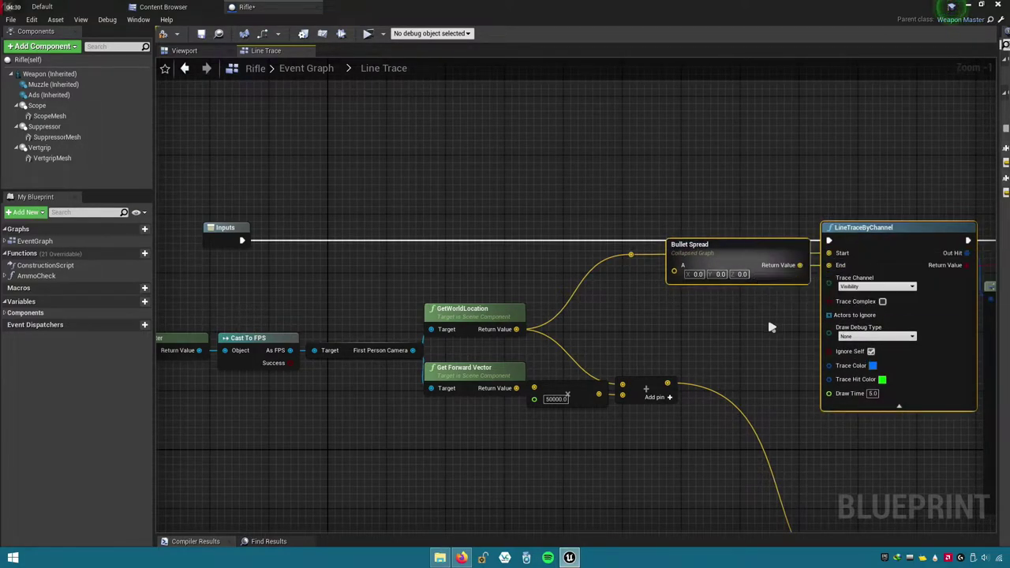
left_click_drag(673, 270, 678, 320)
left_click_drag(676, 387, 670, 385)
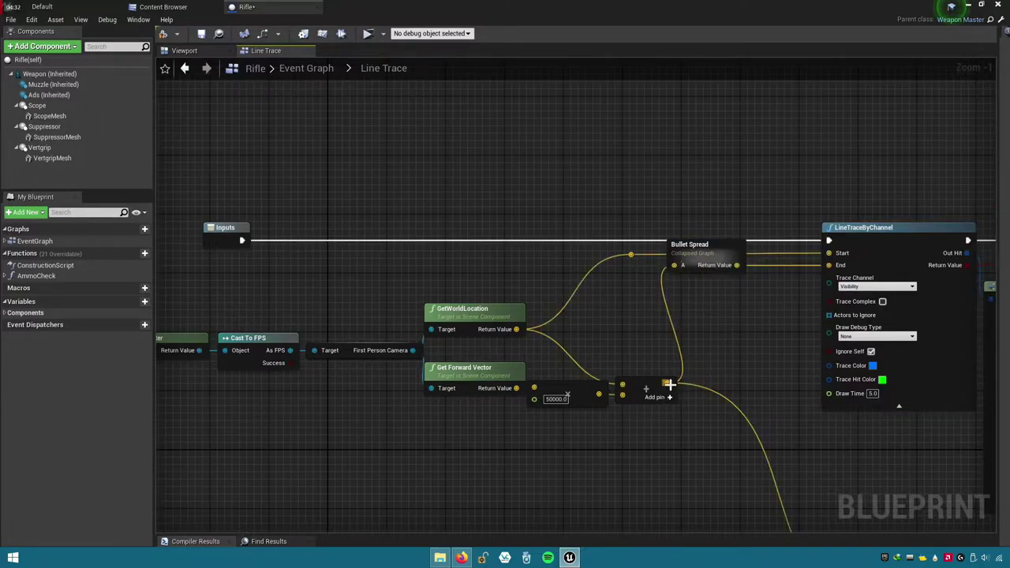
double_click(676, 334)
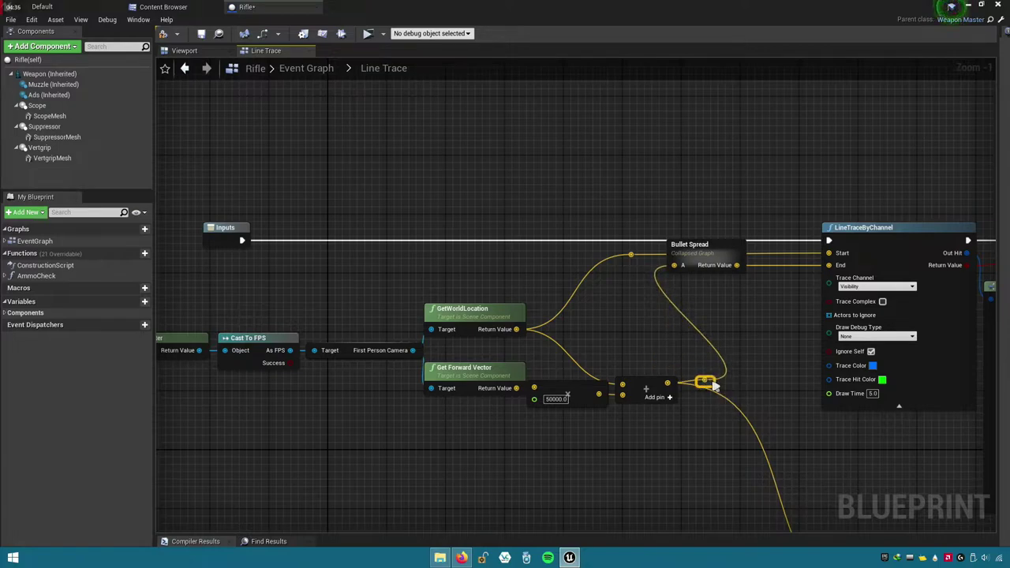
left_click_drag(663, 392, 667, 395)
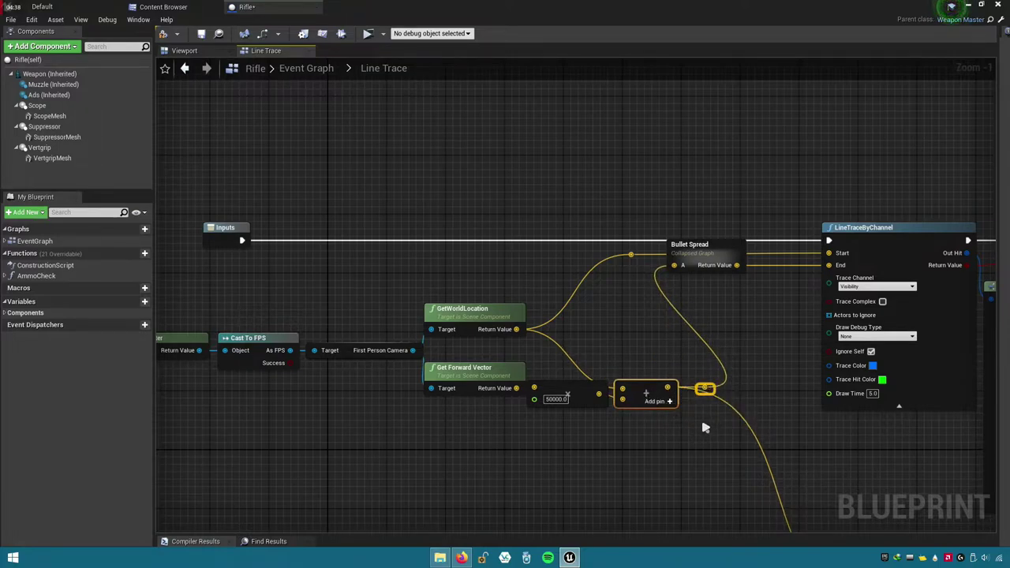
- Move Bullet Spread right toward LineTraceByChannel and box-select the trace setup nodes
left_click_drag(477, 392, 478, 393)
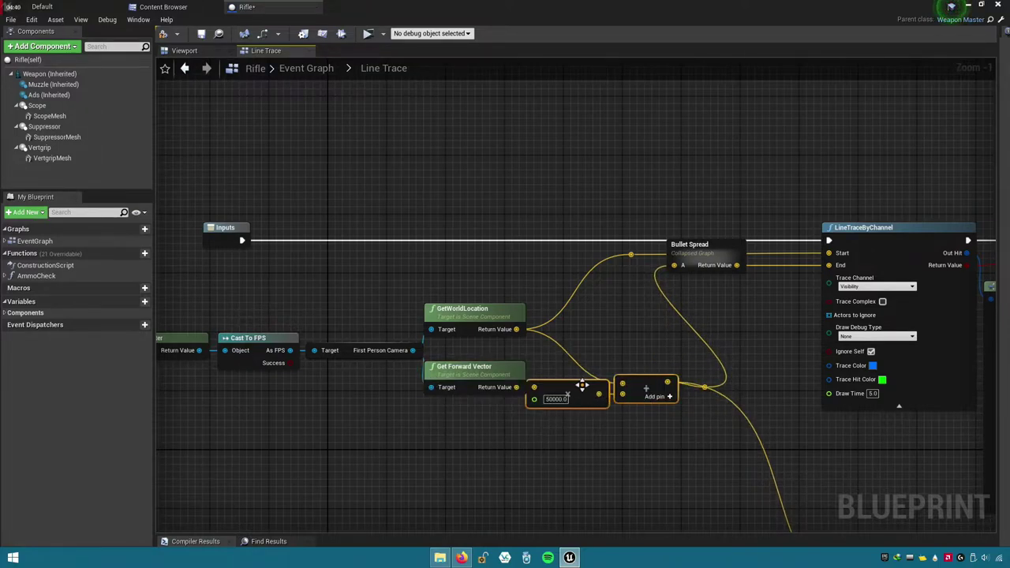
left_click(681, 439)
right_click_drag(694, 424, 673, 401)
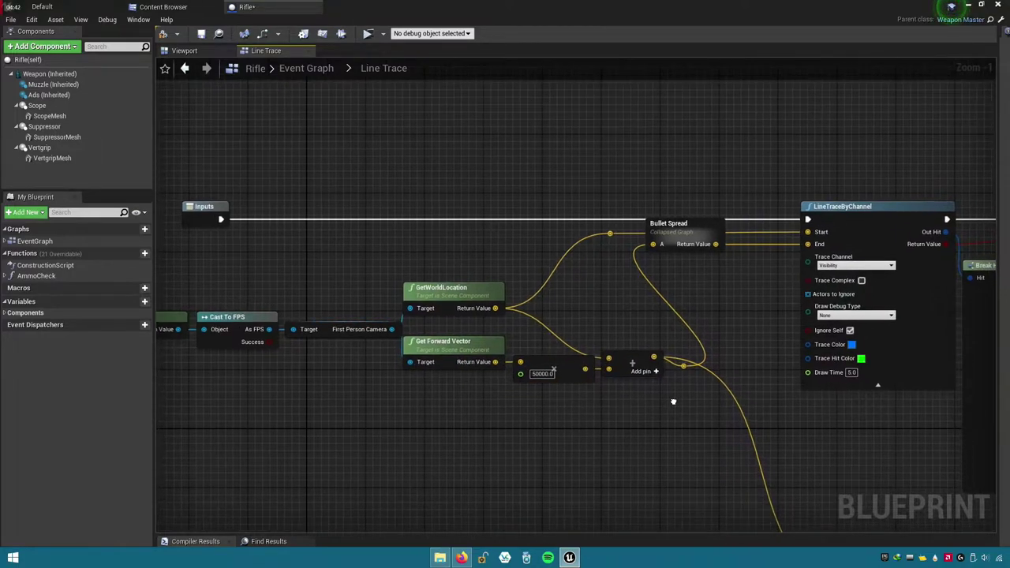
scroll(700, 394, "up", 1)
left_click_drag(669, 221, 744, 220)
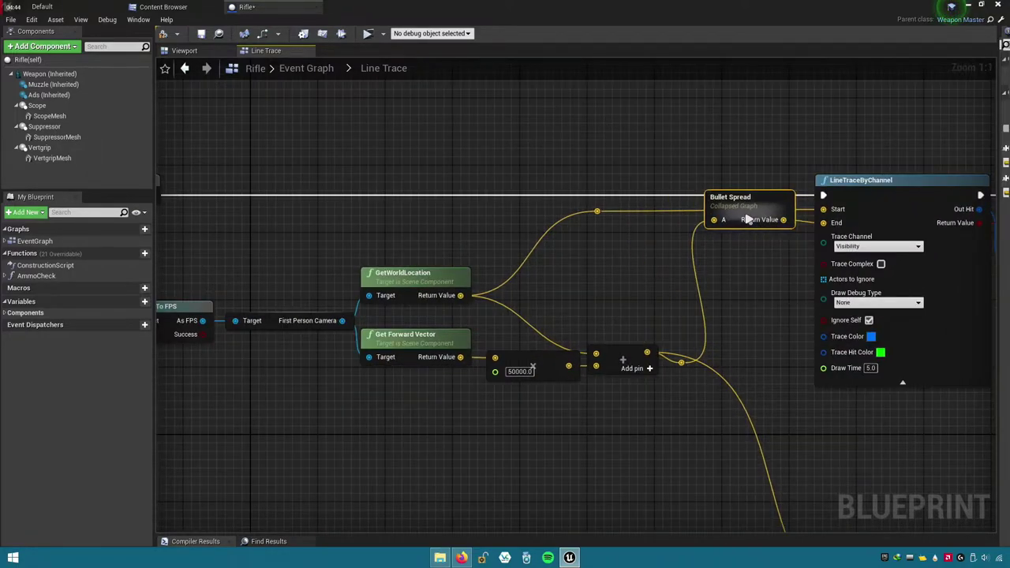
left_click(887, 193)
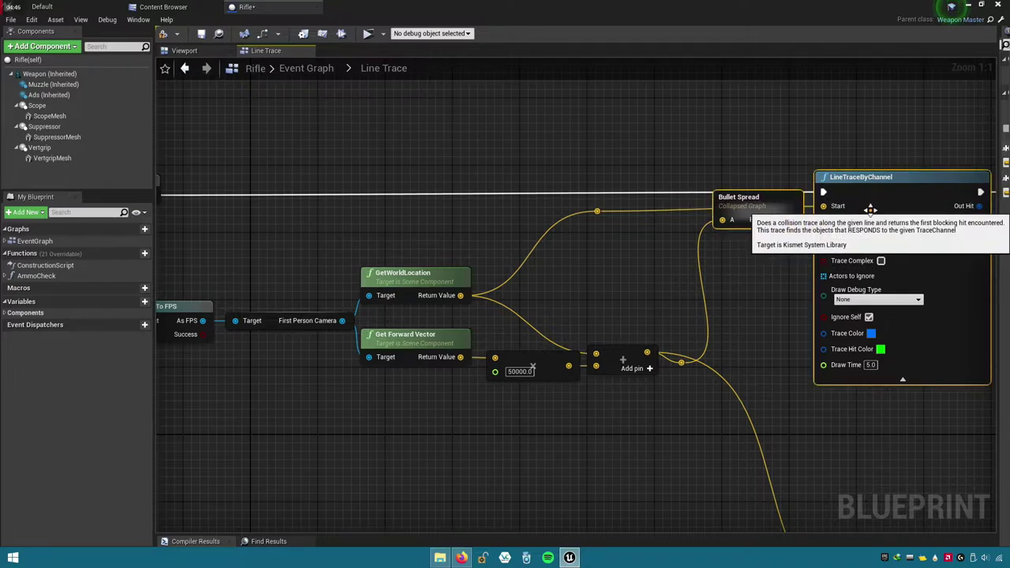
left_click(710, 376)
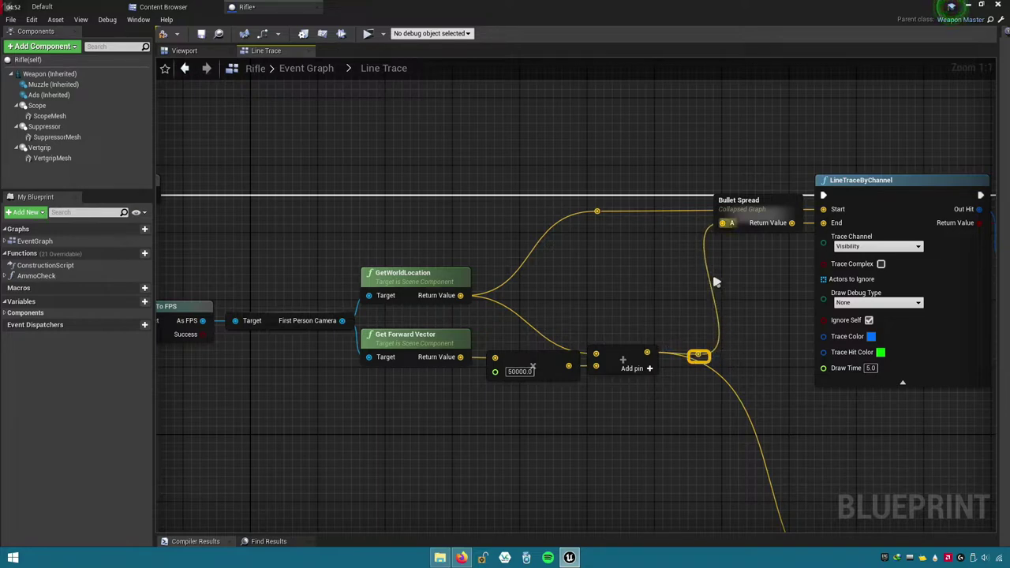
scroll(716, 282, "down", 1)
scroll(679, 331, "down", 1)
scroll(765, 323, "down", 1)
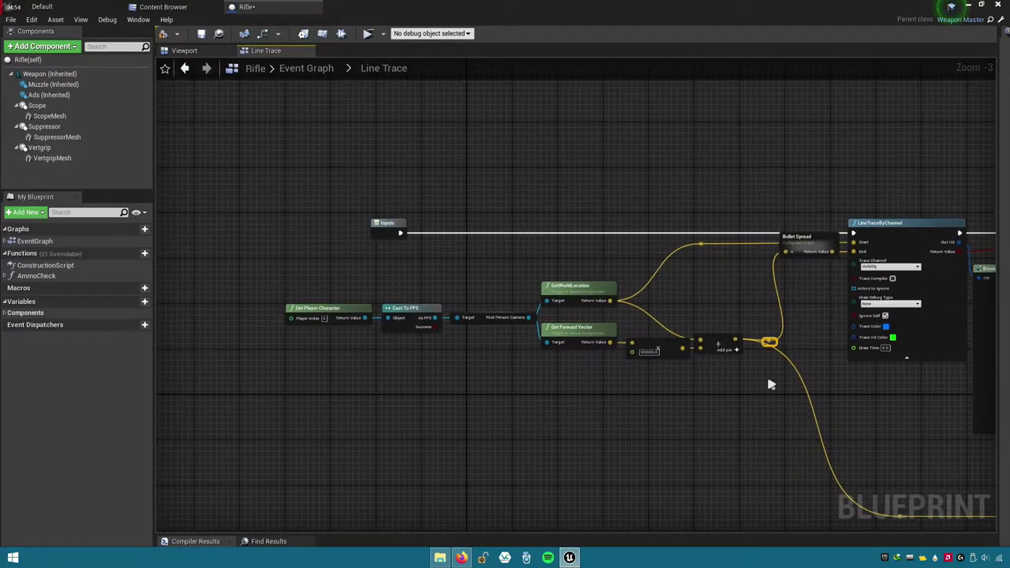
left_click_drag(768, 379, 474, 276)
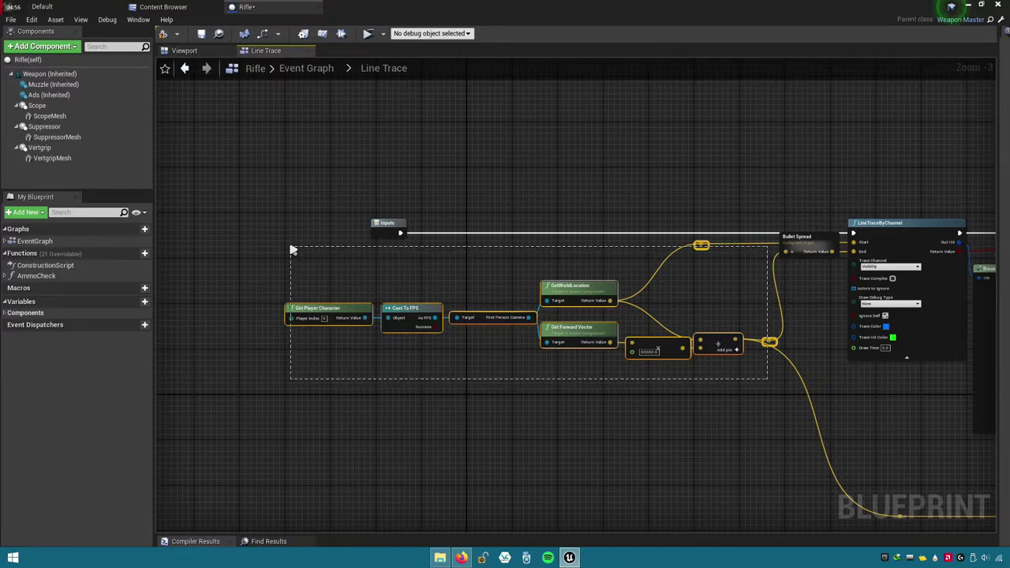
left_click_drag(292, 251, 290, 249)
- Move the Inputs node left, review the trace chain, and save the Rifle blueprint
scroll(666, 393, "up", 2)
scroll(662, 347, "up", 1)
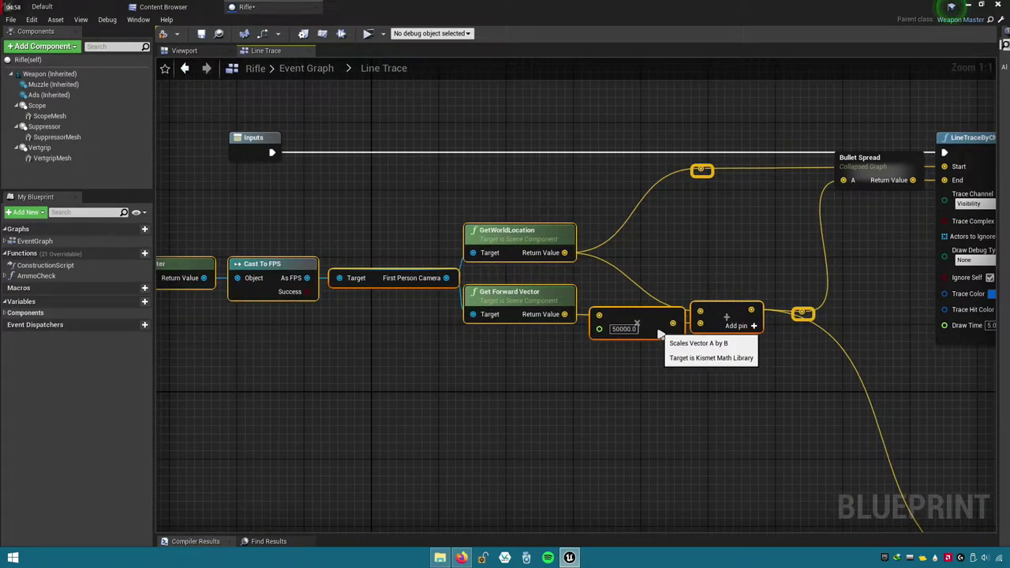
left_click(644, 380)
right_click_drag(644, 381, 703, 409)
scroll(800, 415, "down", 1)
scroll(826, 406, "down", 1)
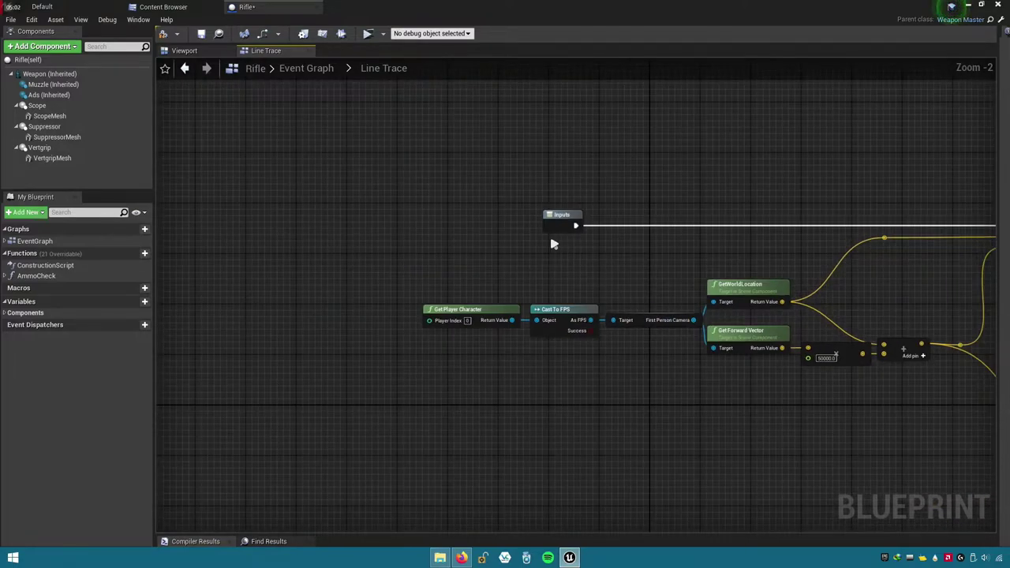
right_click_drag(553, 244, 640, 269)
left_click_drag(650, 250, 557, 245)
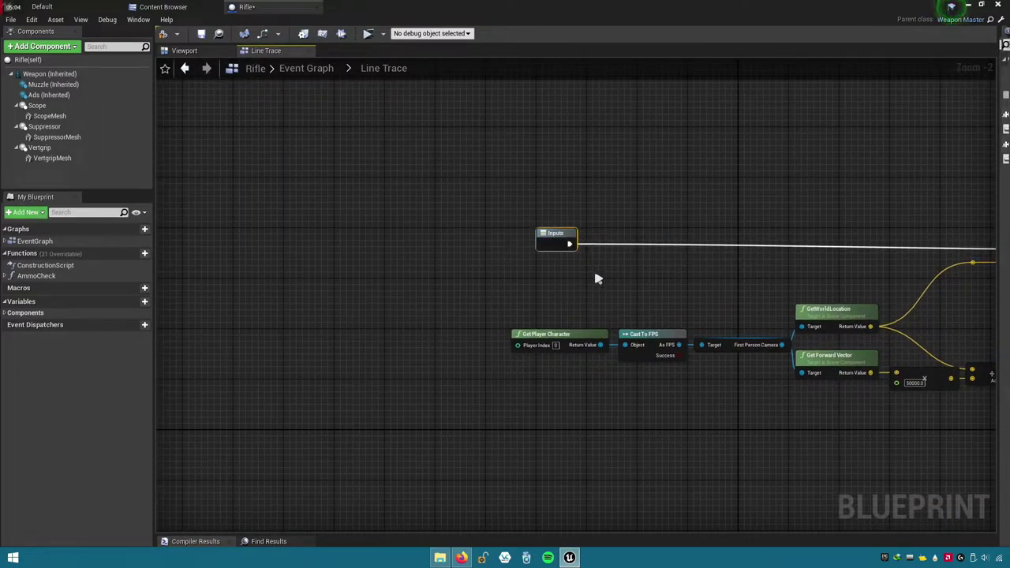
right_click_drag(597, 279, 492, 292)
scroll(358, 286, "up", 1)
right_click_drag(300, 280, 377, 235)
scroll(377, 235, "up", 1)
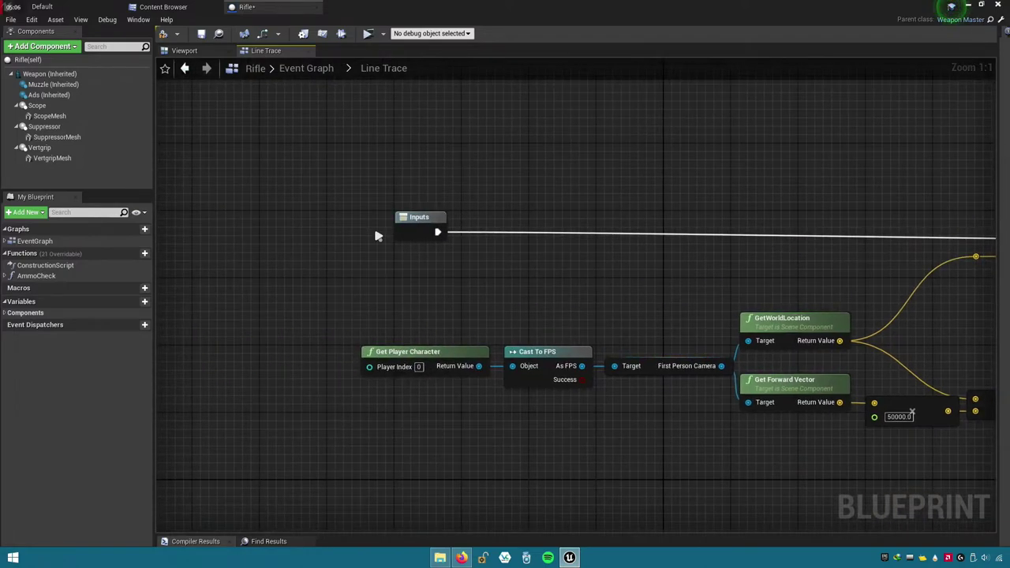
right_click_drag(541, 298, 197, 294)
right_click_drag(654, 316, 475, 315)
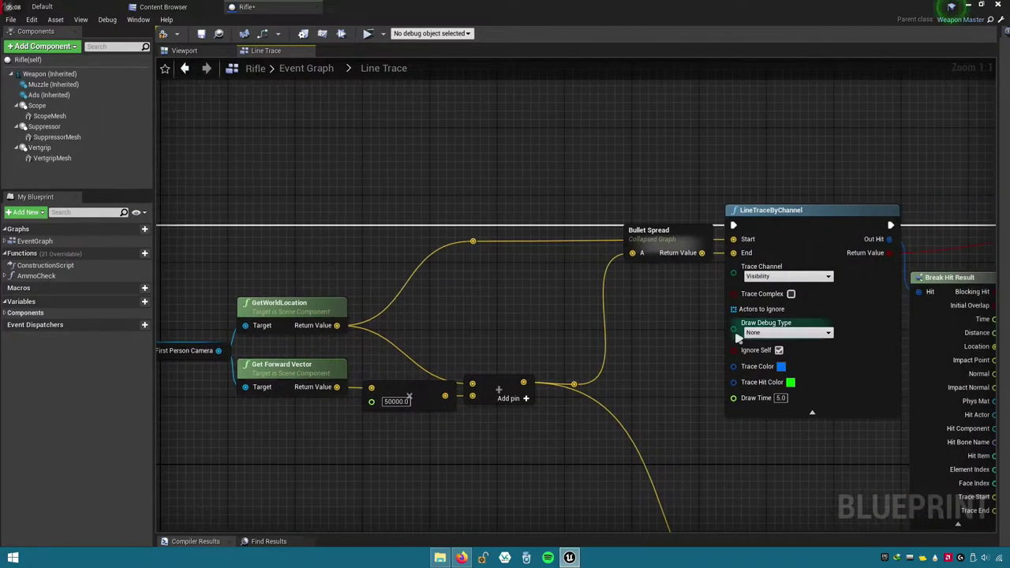
right_click_drag(744, 345, 469, 345)
left_click(397, 237)
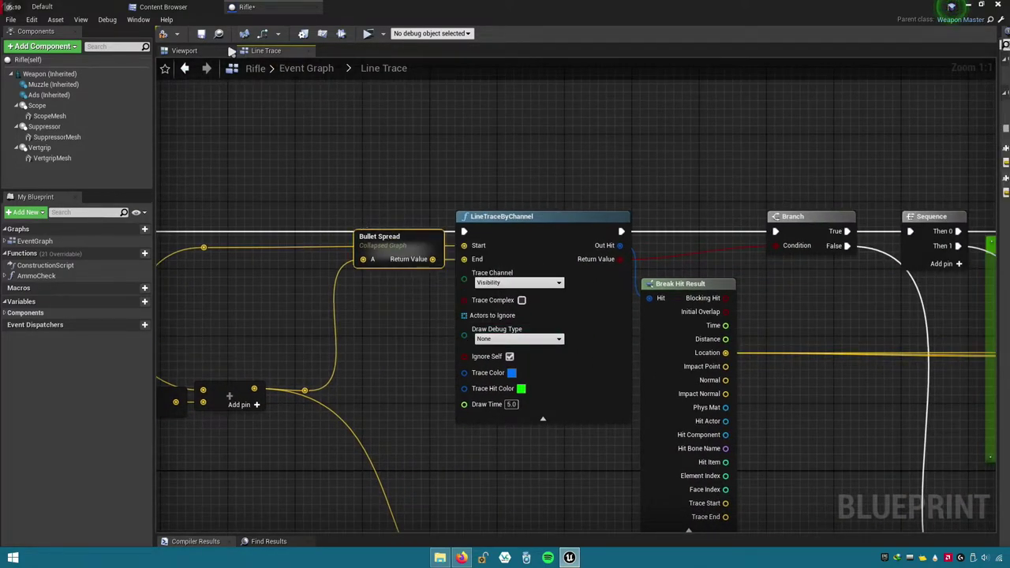
left_click(202, 34)
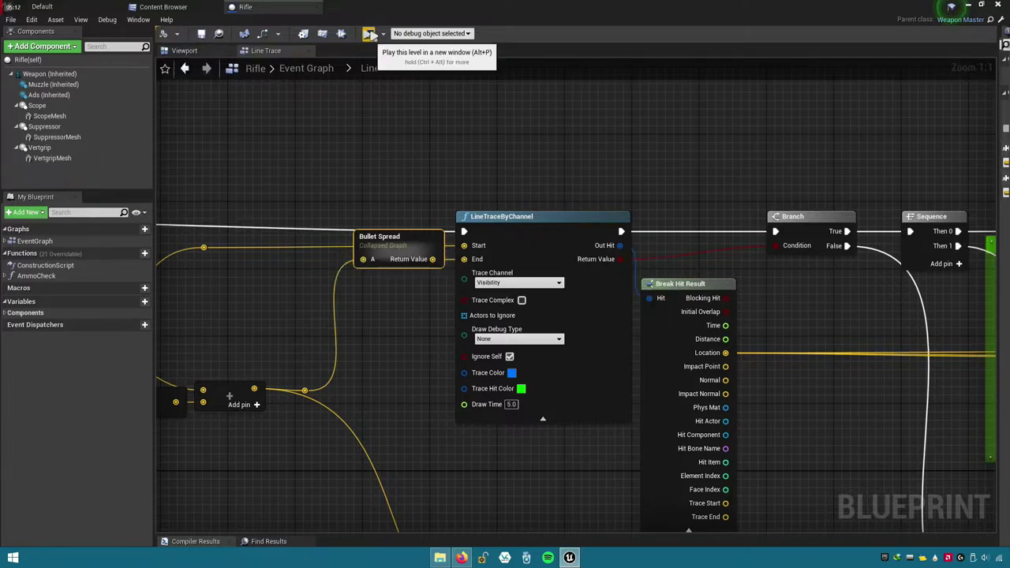
left_click(368, 34)
left_click(520, 151)
left_click(505, 280)
left_click(505, 279)
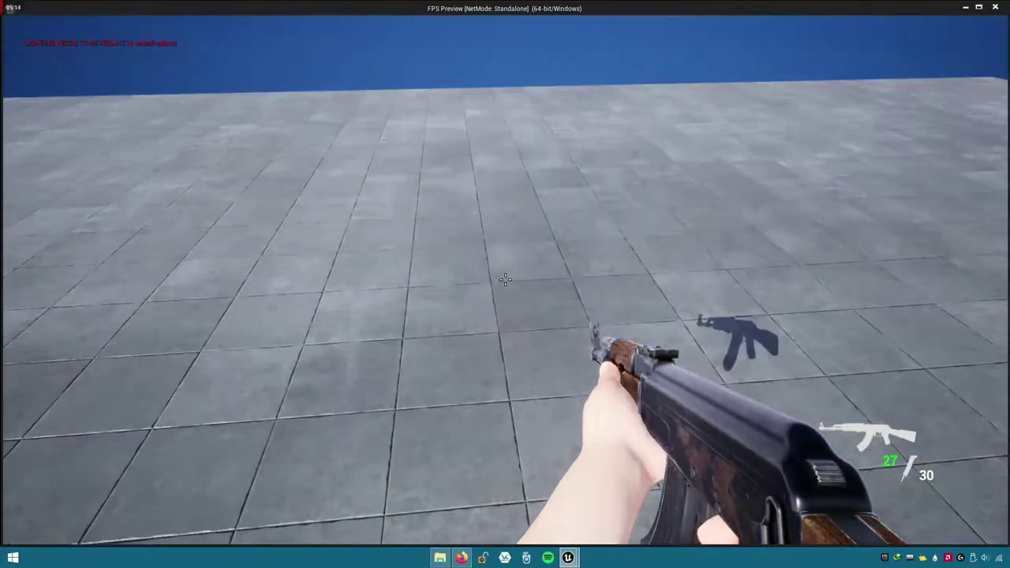
left_click(505, 279)
left_click_drag(505, 279, 505, 279)
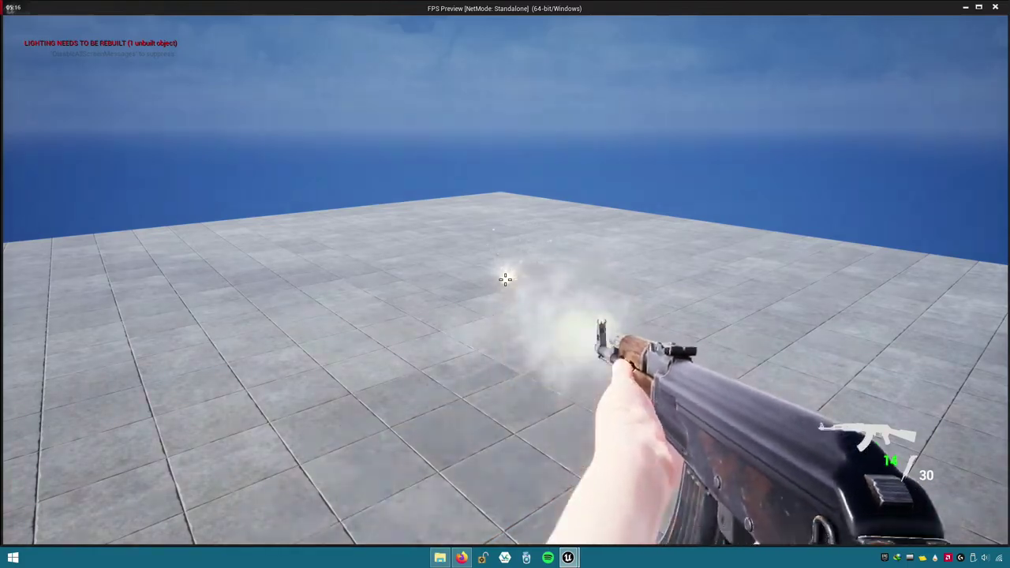
key("r")
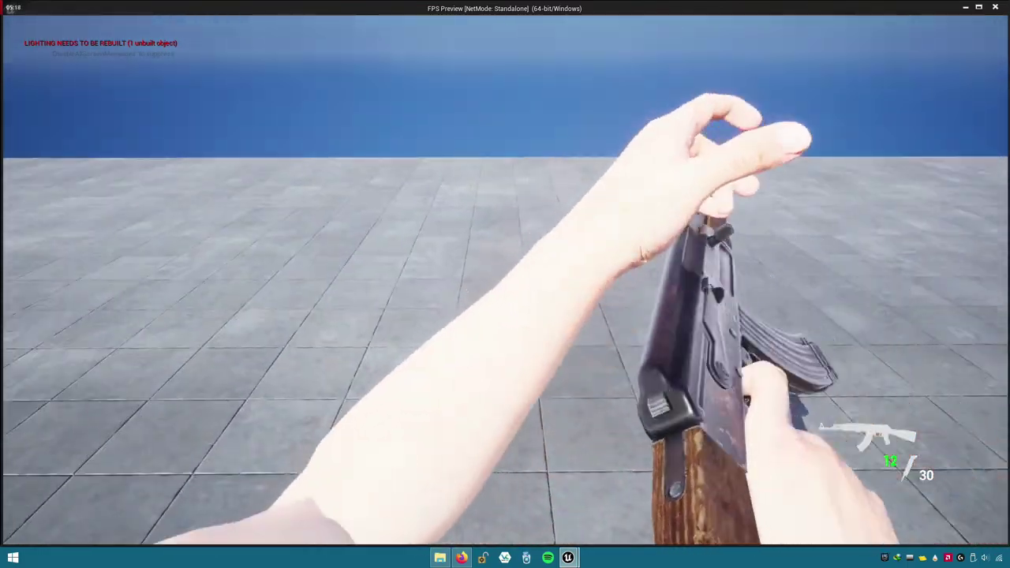
key("Escape")
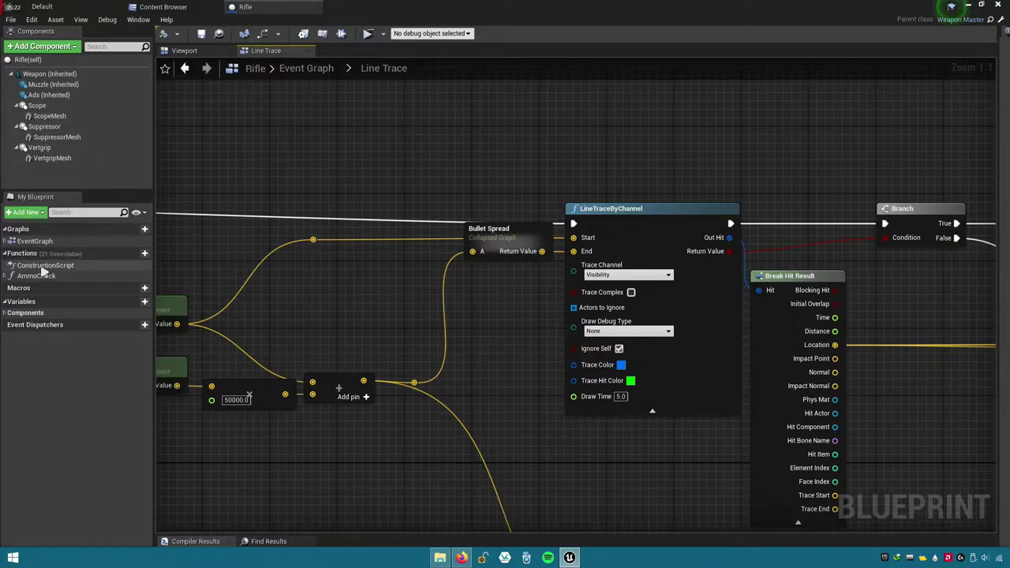
- In the Construction Script, add a SET Bullet Spread node after the Fire Mode SET, valued 1000.0
double_click(77, 266)
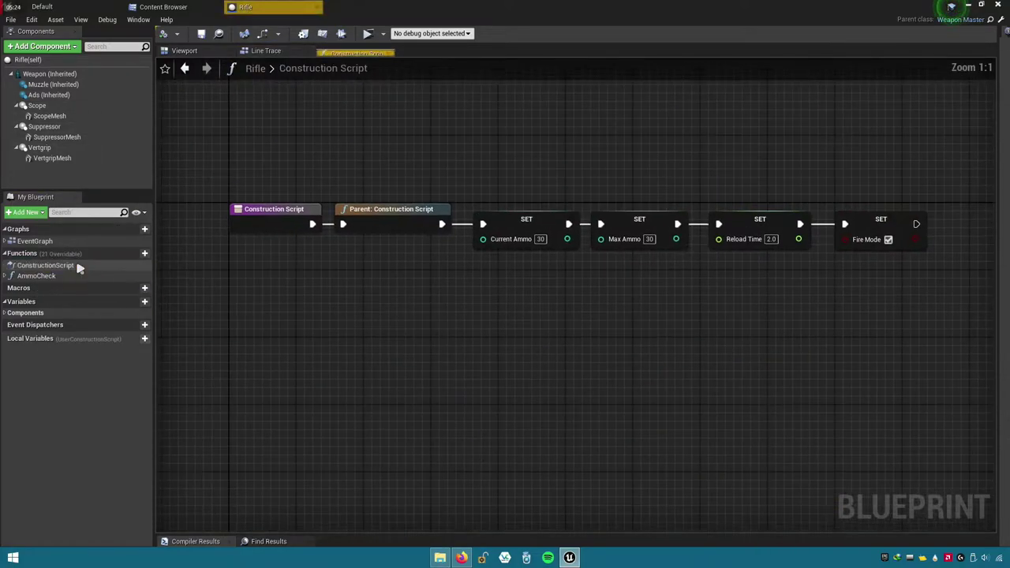
right_click_drag(686, 361, 456, 337)
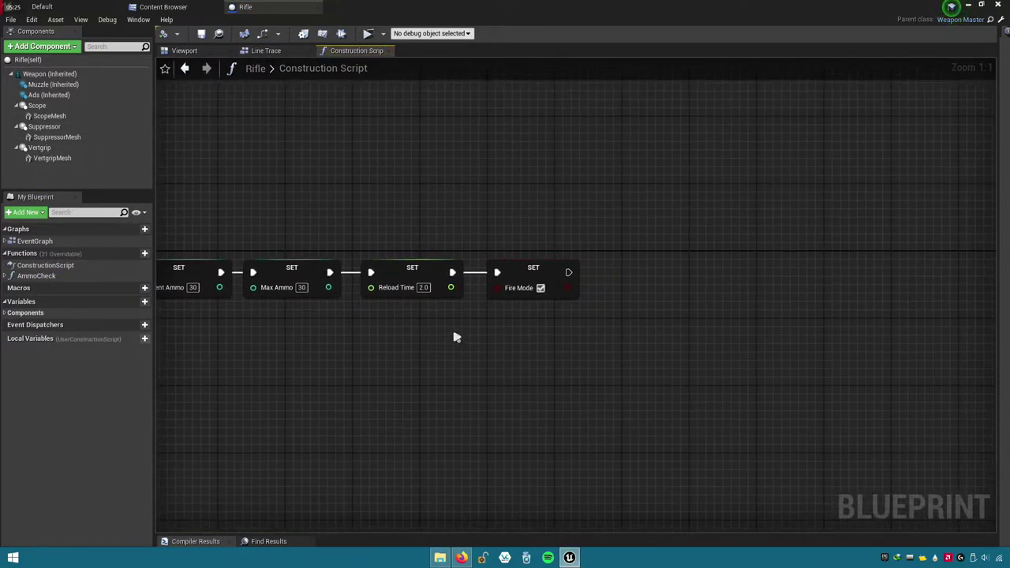
right_click(666, 277)
type("set b")
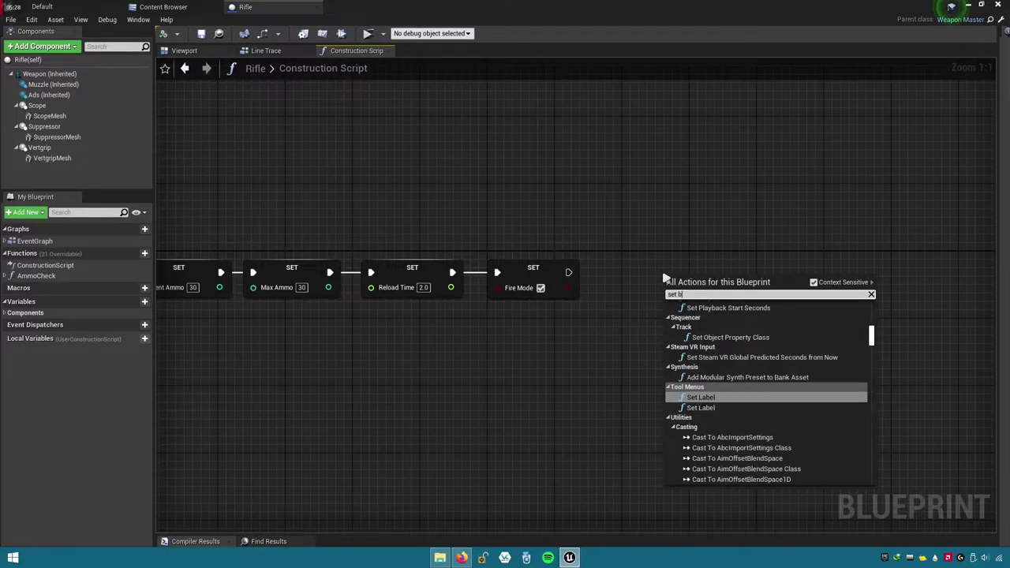
type("ullet sp")
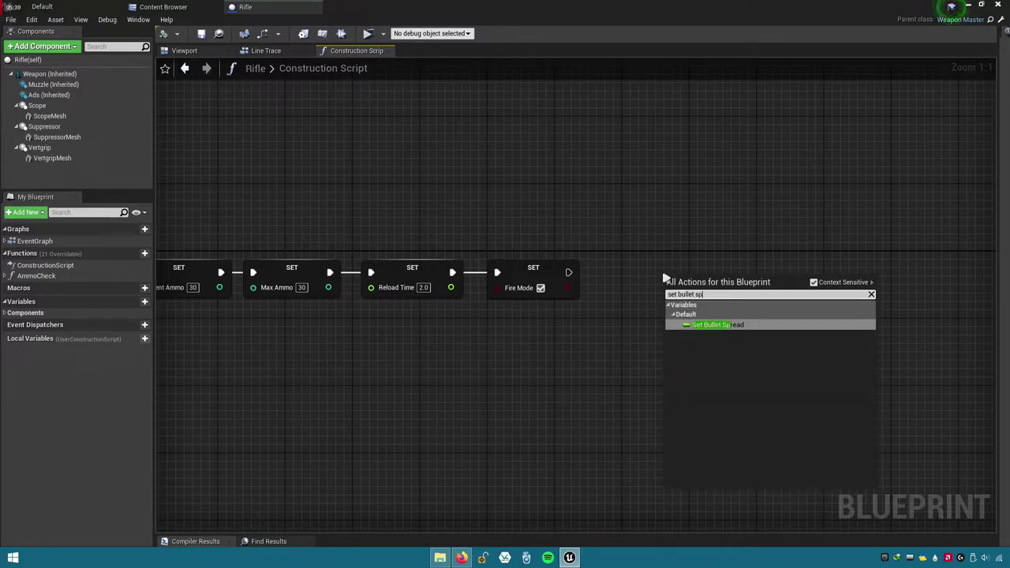
left_click(714, 325)
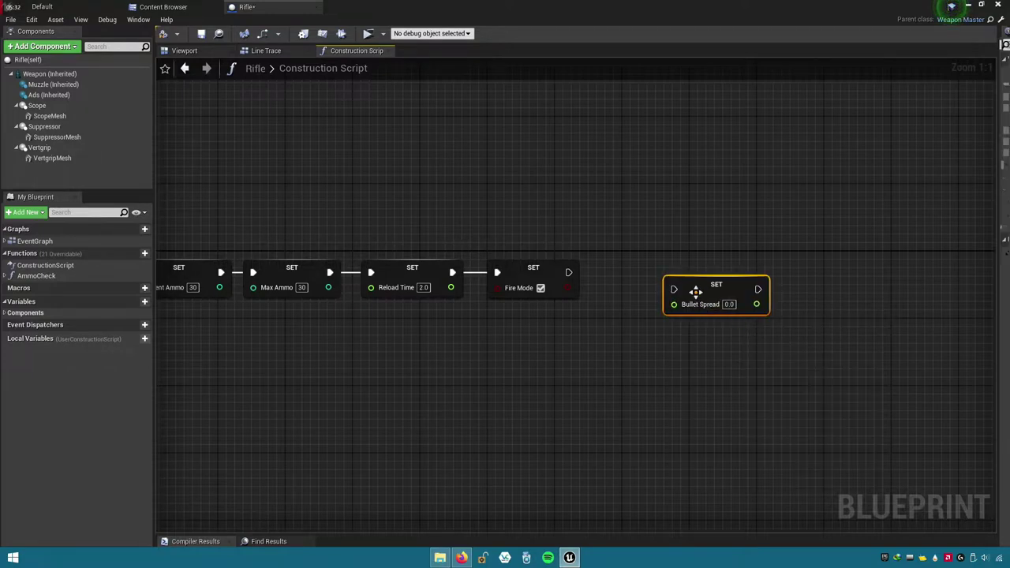
mouse_move(699, 291)
left_mouse_down()
mouse_move(655, 272)
mouse_move(632, 277)
left_mouse_up()
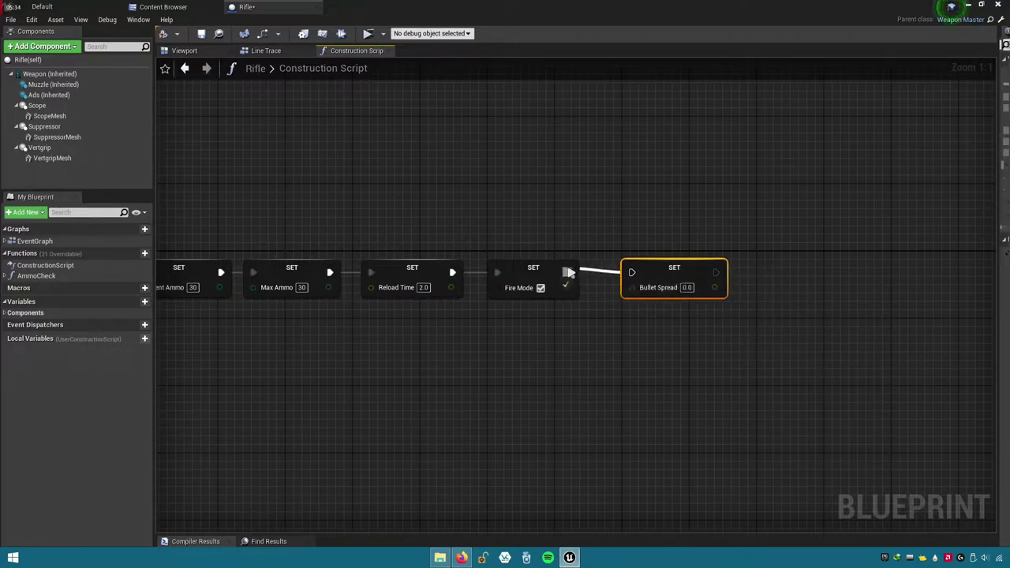
type("1000")
left_click(777, 331)
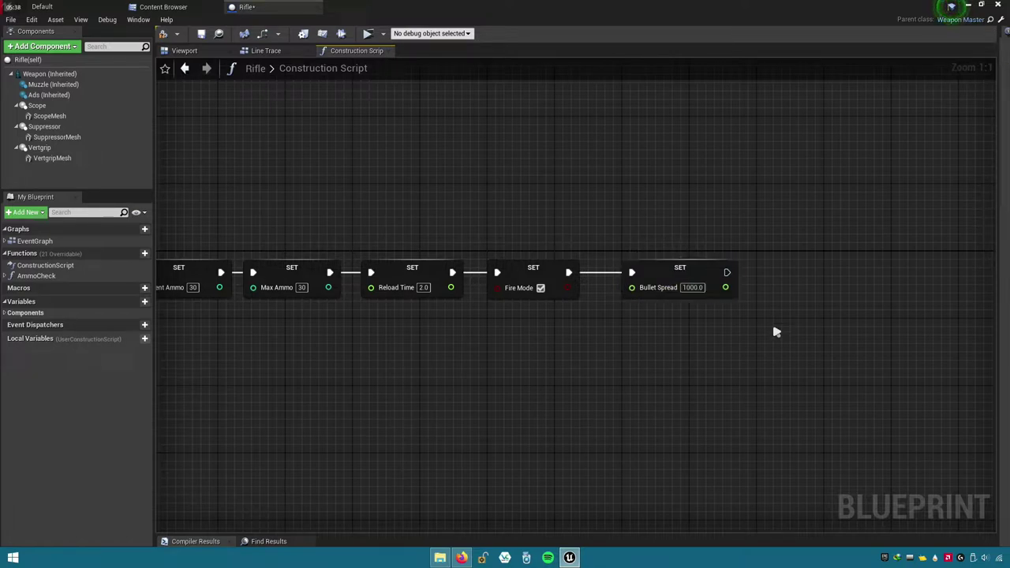
- Compile the Rifle blueprint and test-fire the rifle at the floor in play mode
left_click(164, 34)
left_click(366, 33)
left_click(430, 103)
left_click_drag(505, 279, 505, 280)
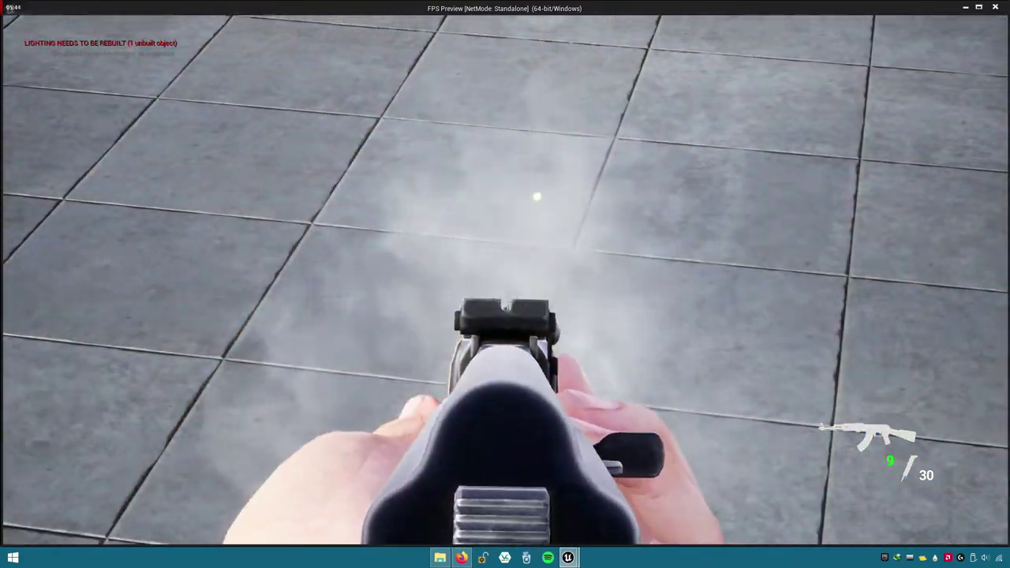
key("Escape")
- Raise Bullet Spread to 5000.0, save, test the wider spread, and return to the level editor
left_click(692, 288)
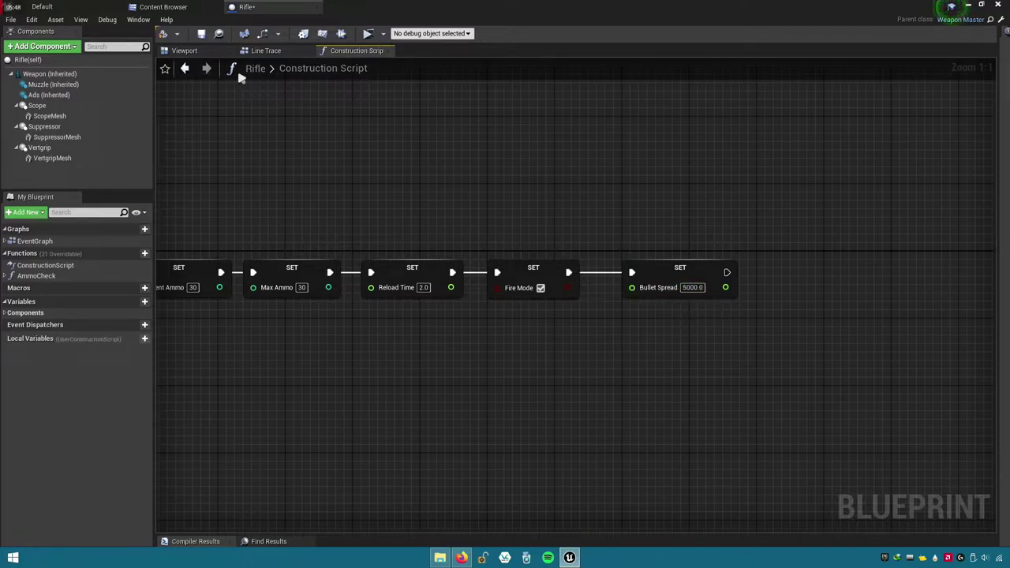
left_click(201, 34)
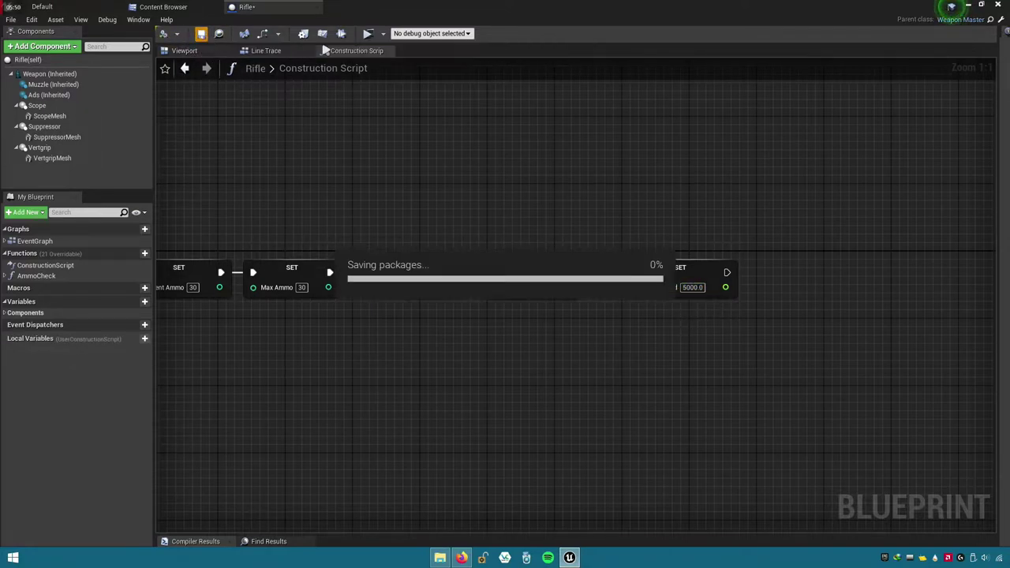
left_click(367, 34)
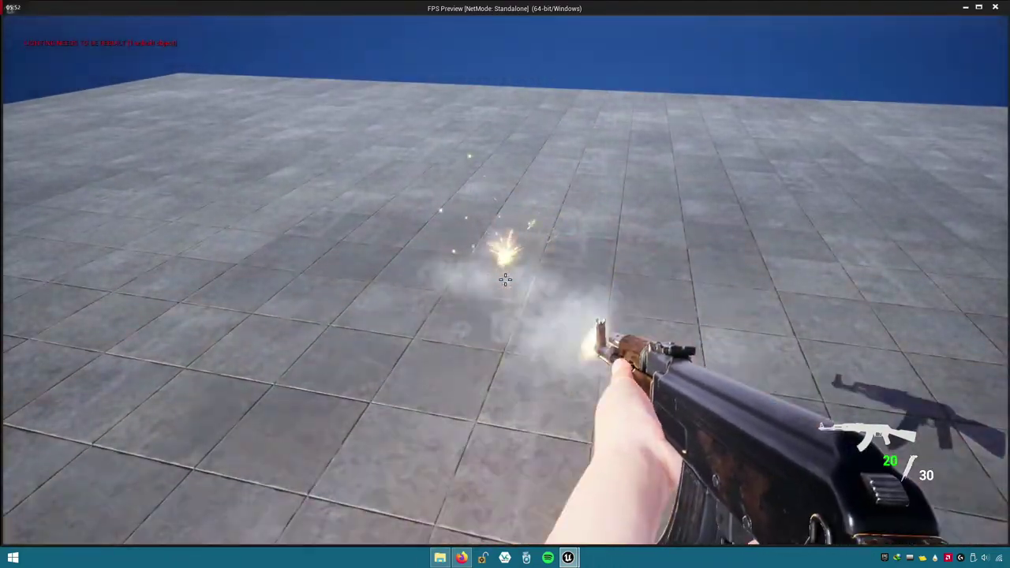
left_click_drag(505, 279, 505, 279)
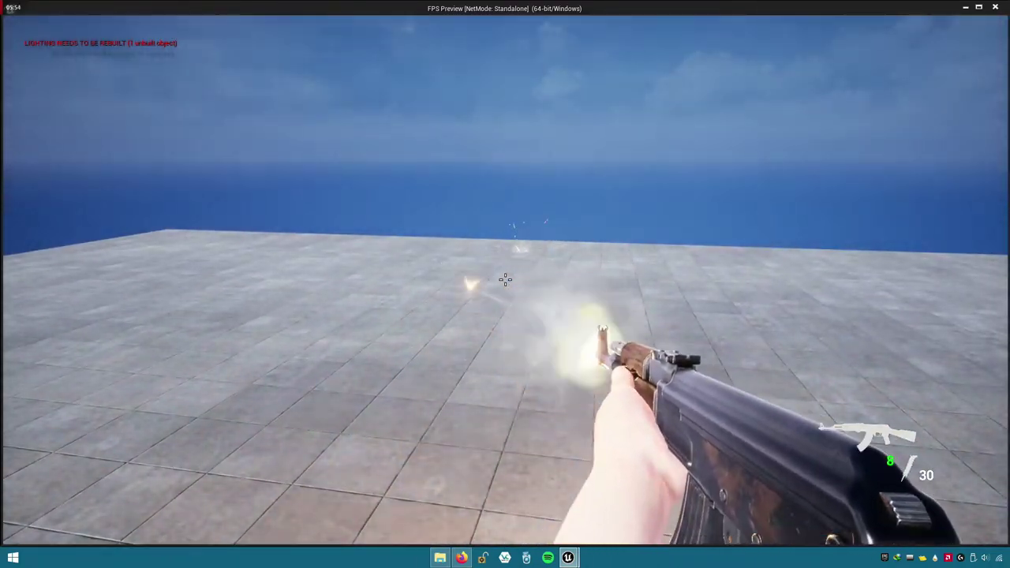
key("Escape")
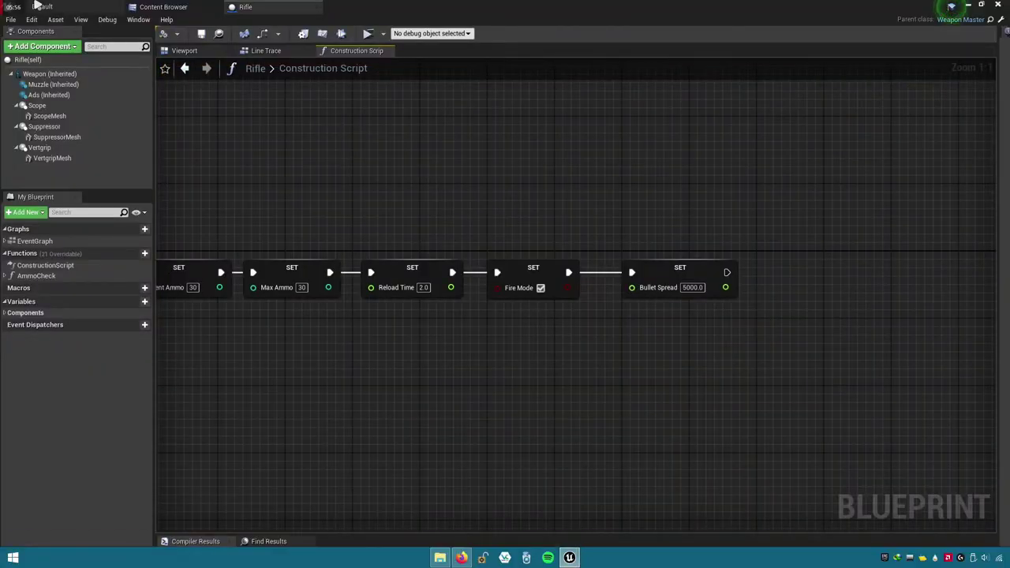
left_click(39, 6)
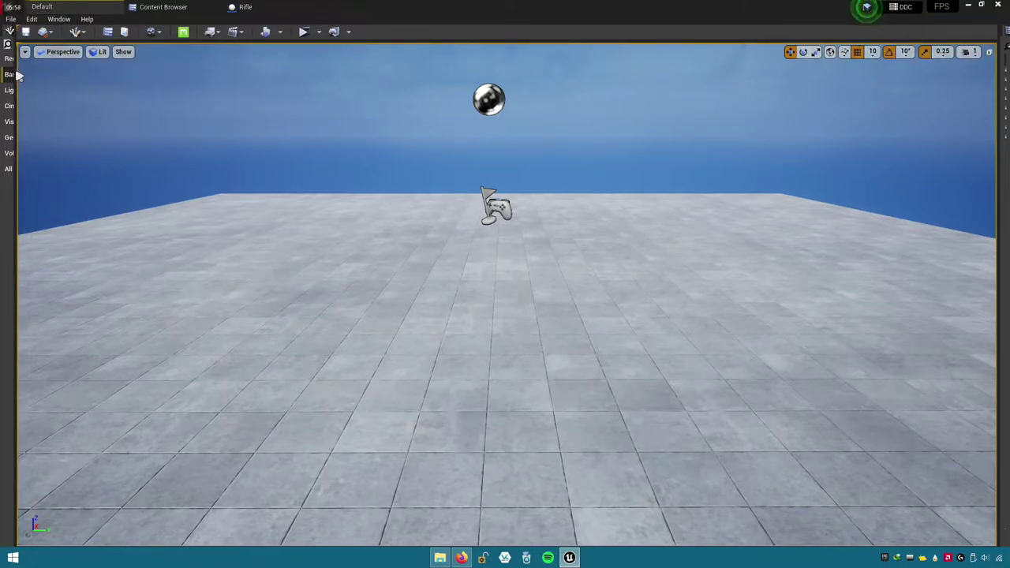
left_click_drag(18, 74, 132, 86)
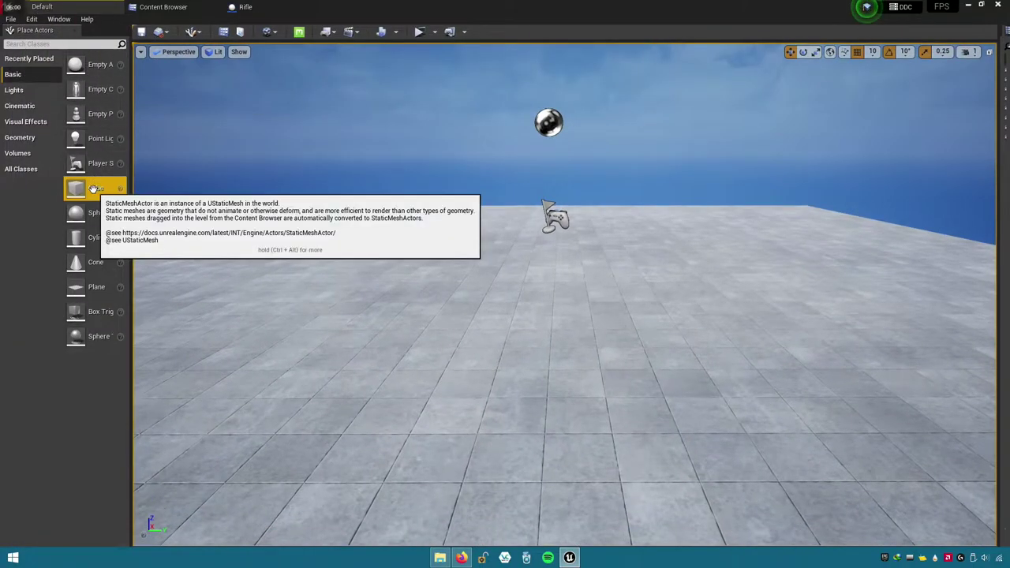
left_click_drag(93, 190, 477, 227)
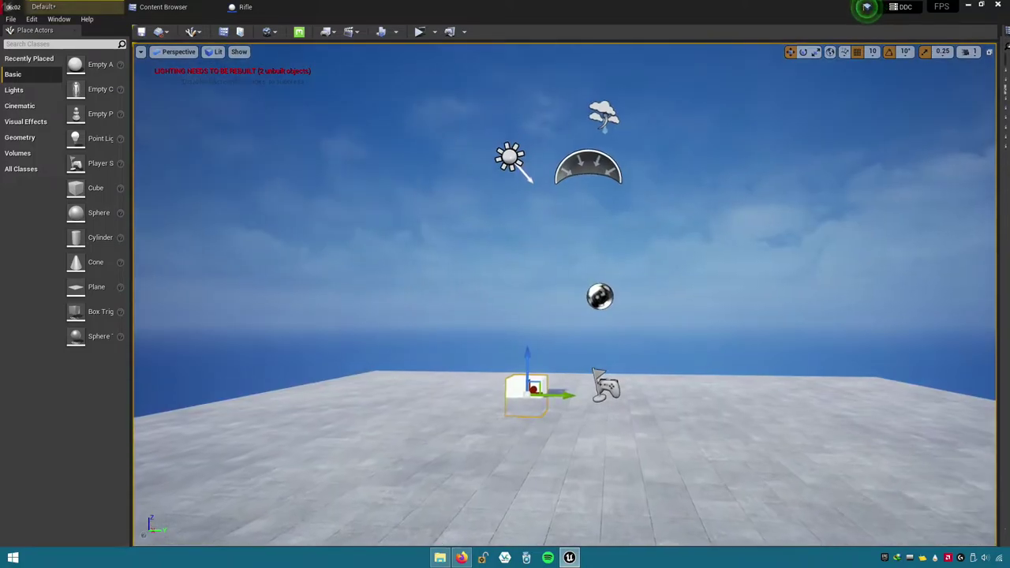
right_click_drag(512, 333, 545, 371)
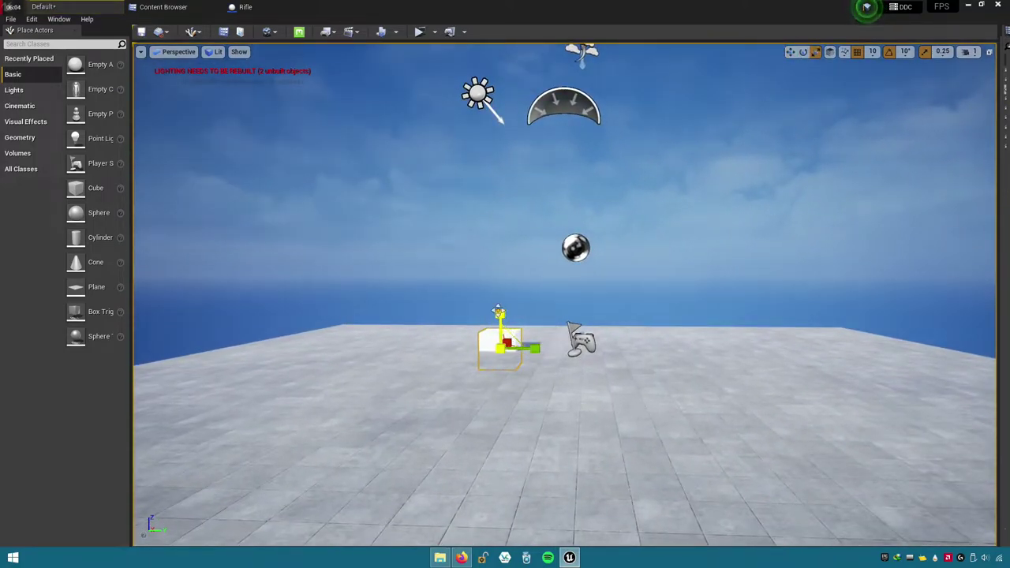
mouse_move(504, 343)
left_mouse_down()
mouse_move(488, 327)
mouse_move(501, 244)
left_mouse_up()
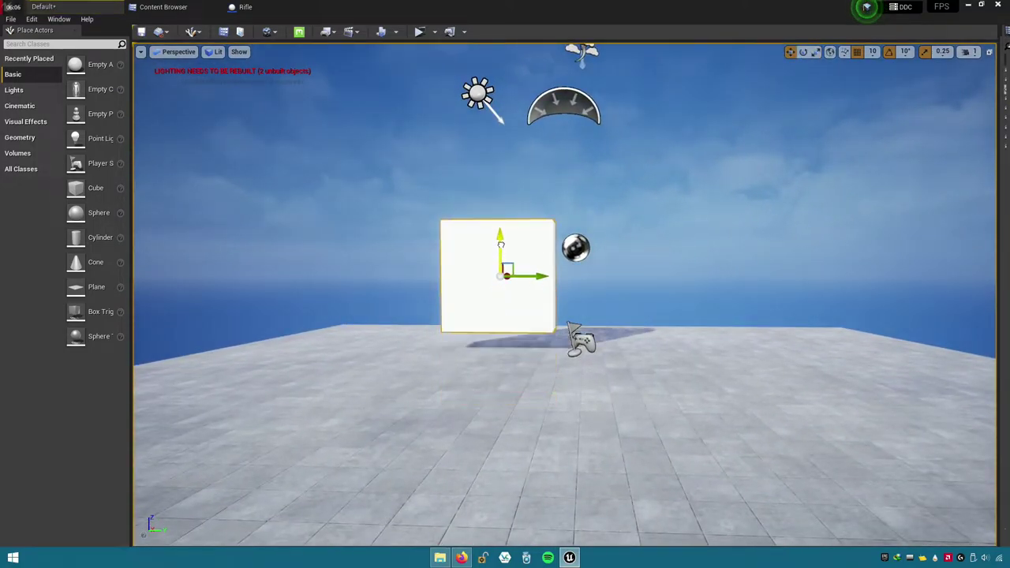
left_click(419, 32)
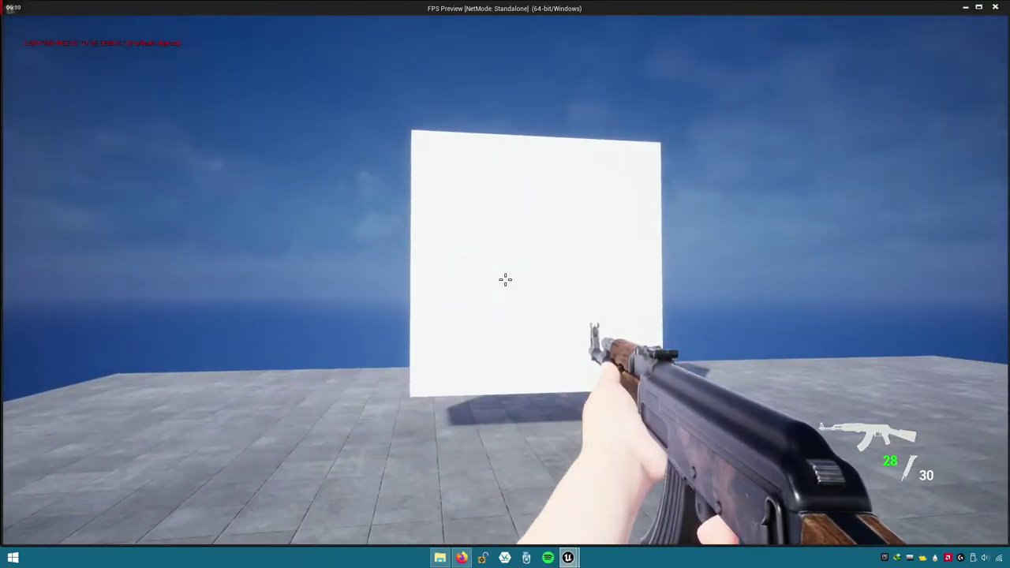
left_click(505, 279)
key("w")
left_click_drag(505, 279, 505, 280)
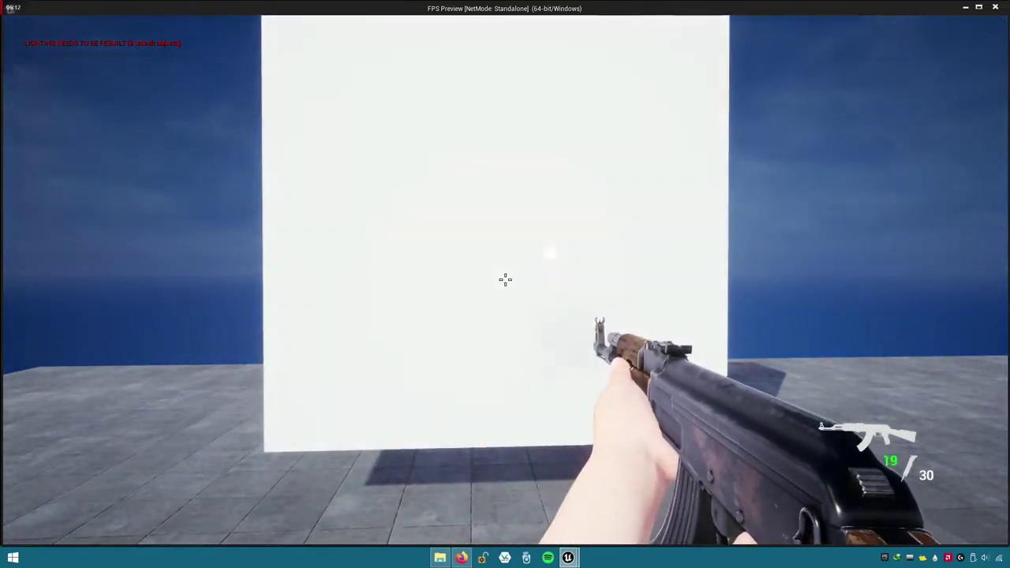
key("w")
key("s")
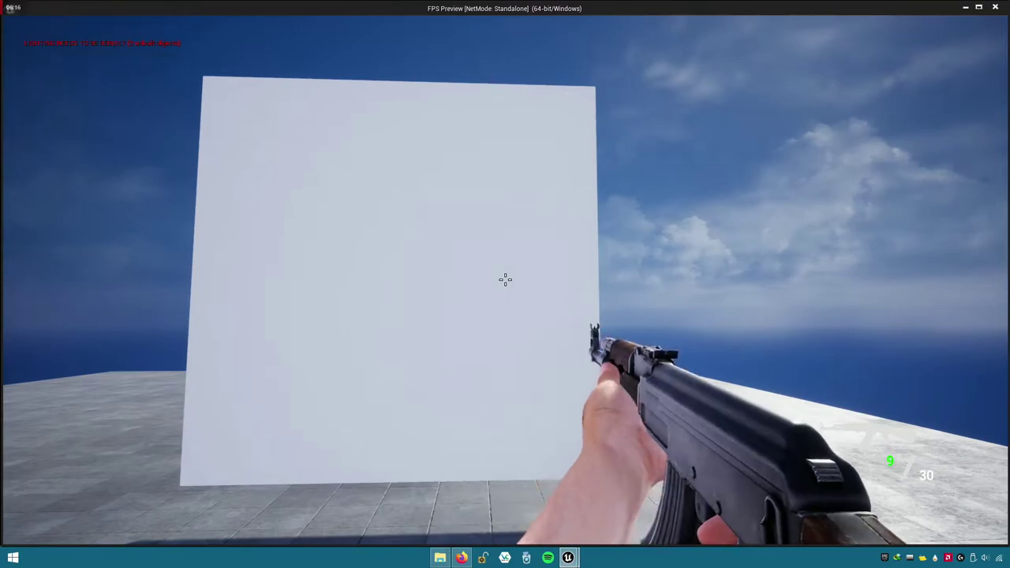
left_click_drag(505, 280, 505, 280)
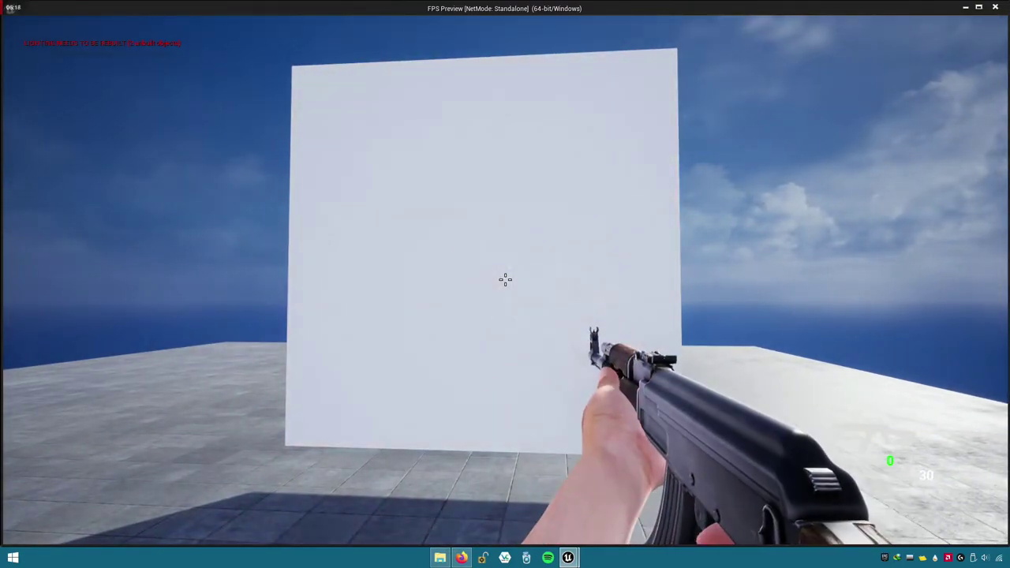
key("r")
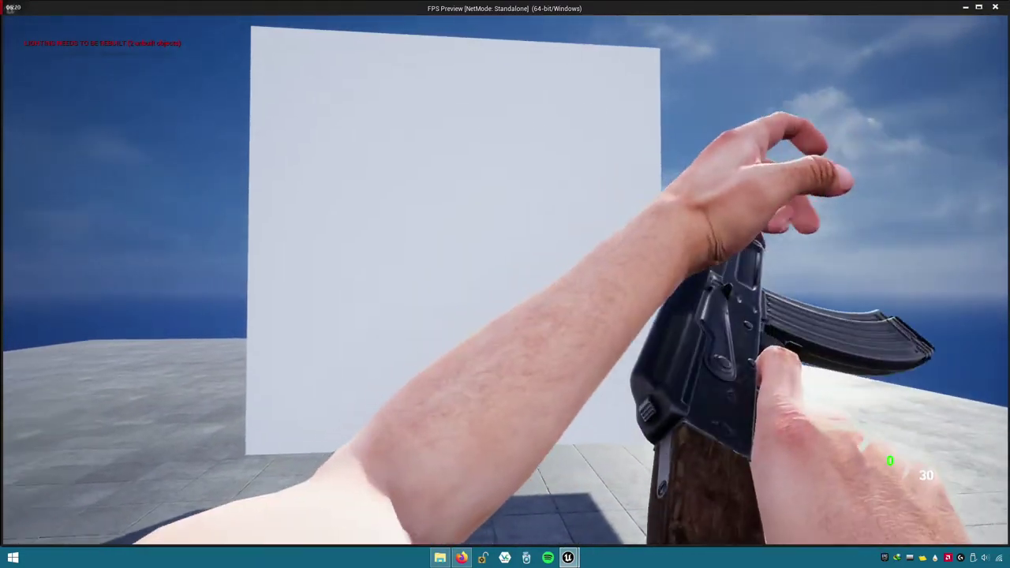
left_click_drag(505, 279, 505, 279)
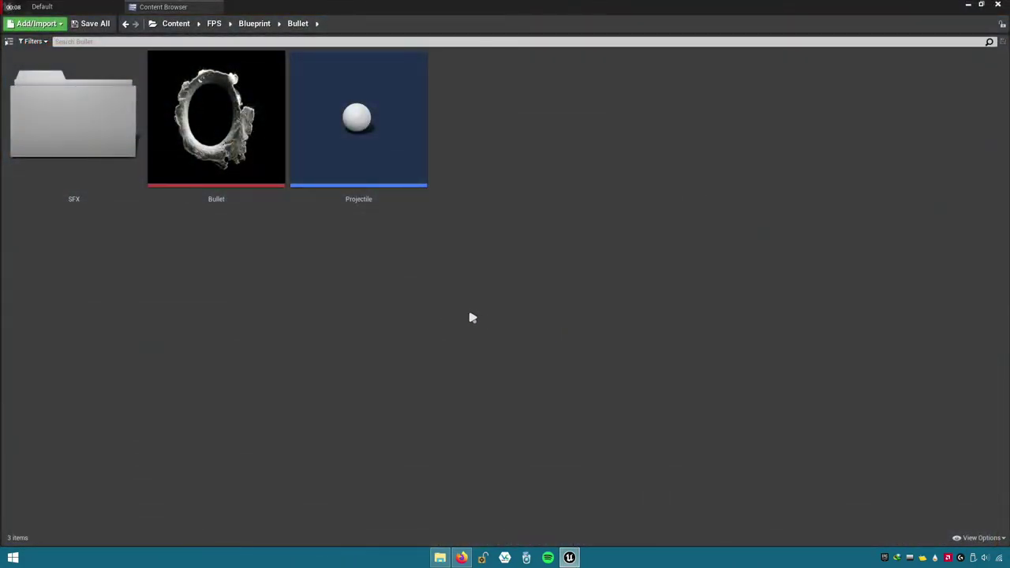
- Inspect the Bullet texture in its viewer, then close it
double_click(189, 203)
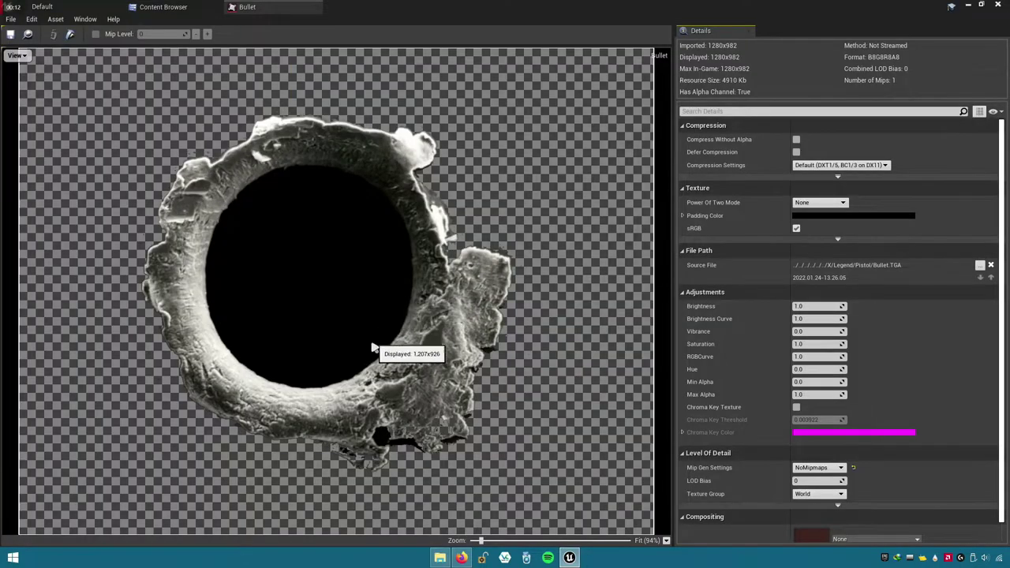
scroll(368, 359, "up", 1)
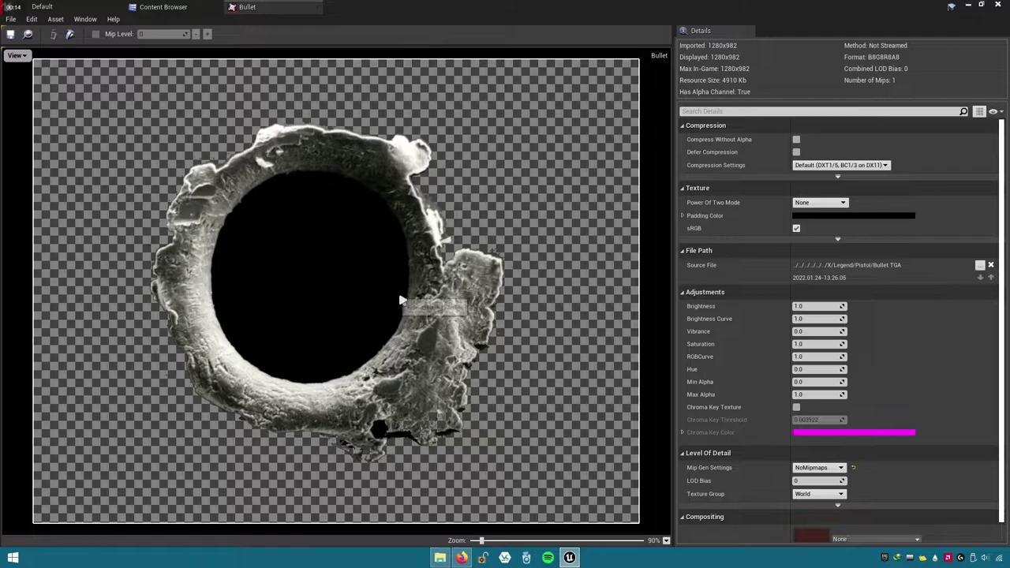
scroll(402, 301, "down", 3)
scroll(445, 332, "up", 1)
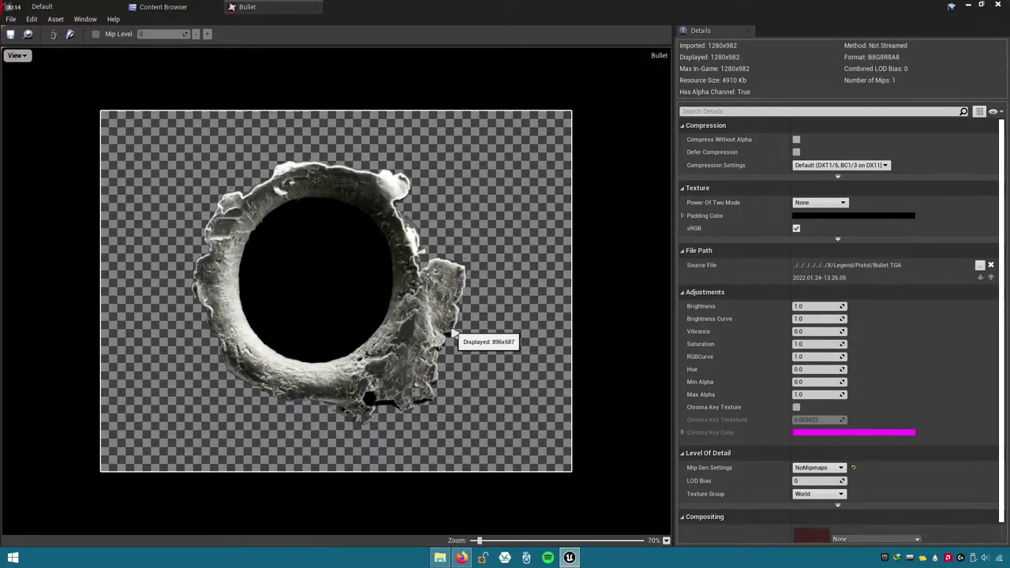
left_click(322, 10)
- Create a material from the Bullet texture and rename it Decal_Mat
right_click(224, 163)
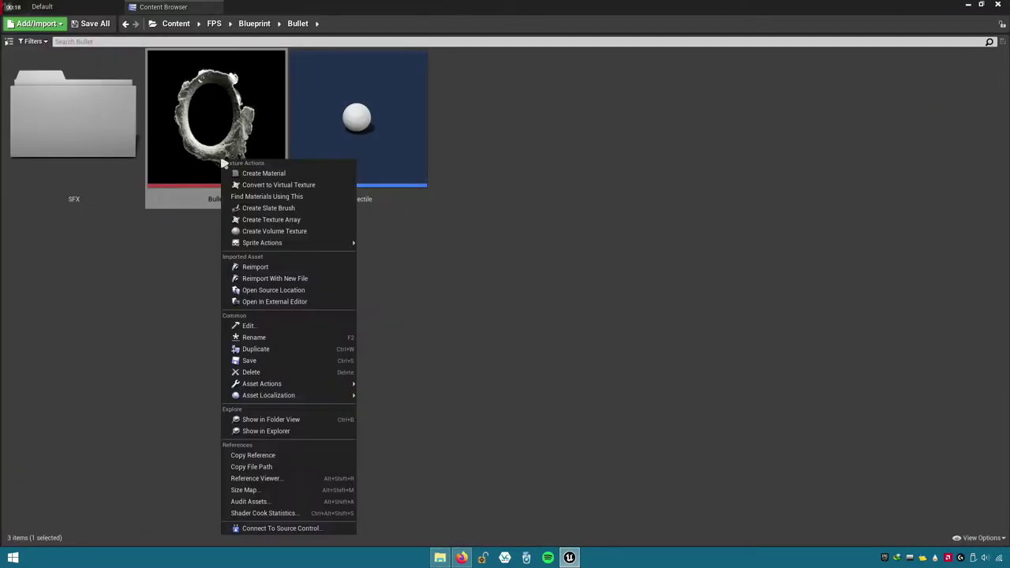
left_click(307, 174)
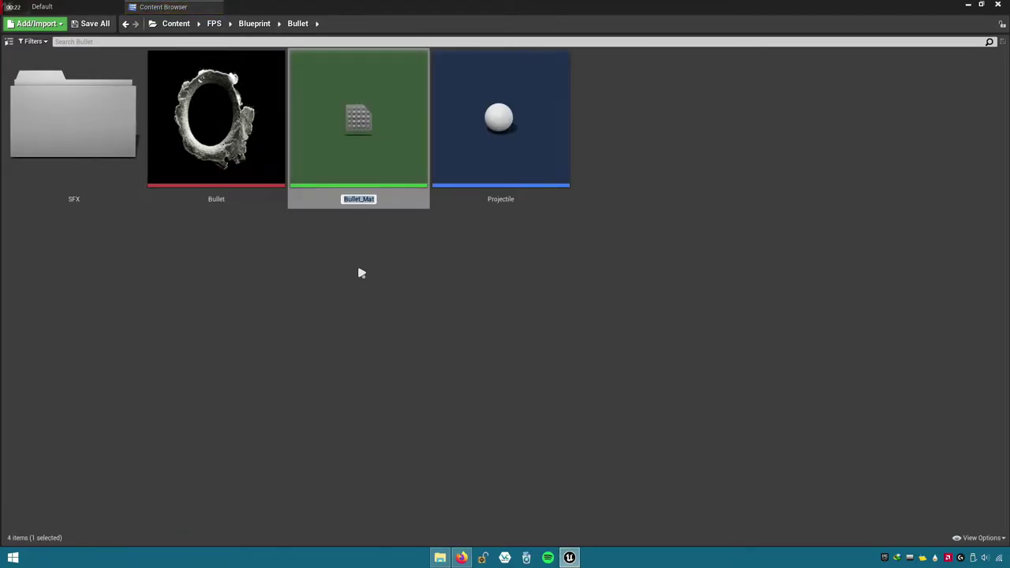
key("Home")
key("shift+Right")
key("shift+Right")
key("shift+Right")
type("Dec")
type("al")
- Confirm the Decal_Mat name and create a new folder named Decal
key("Return")
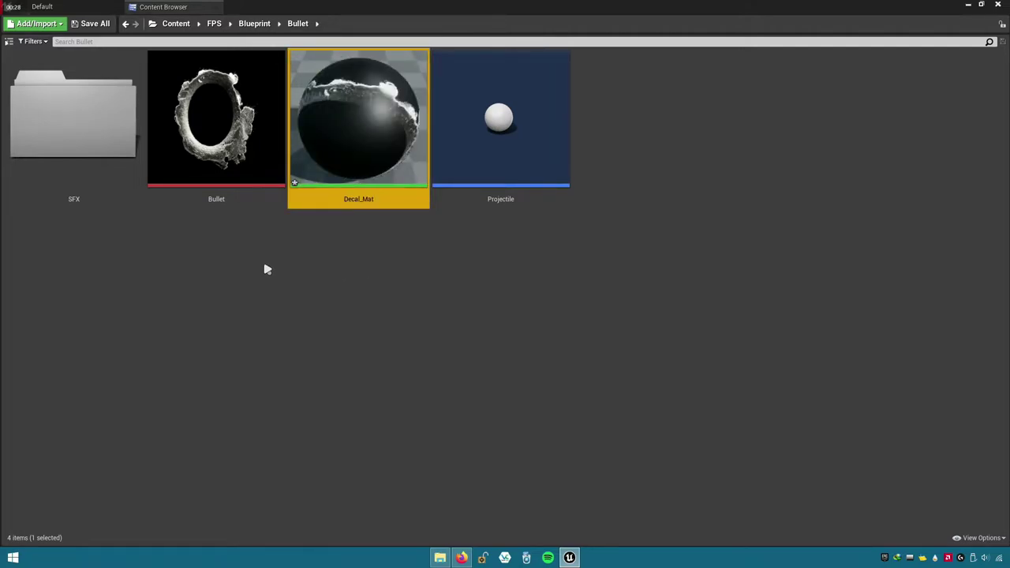
right_click(266, 269)
left_click(314, 231)
type("Decal")
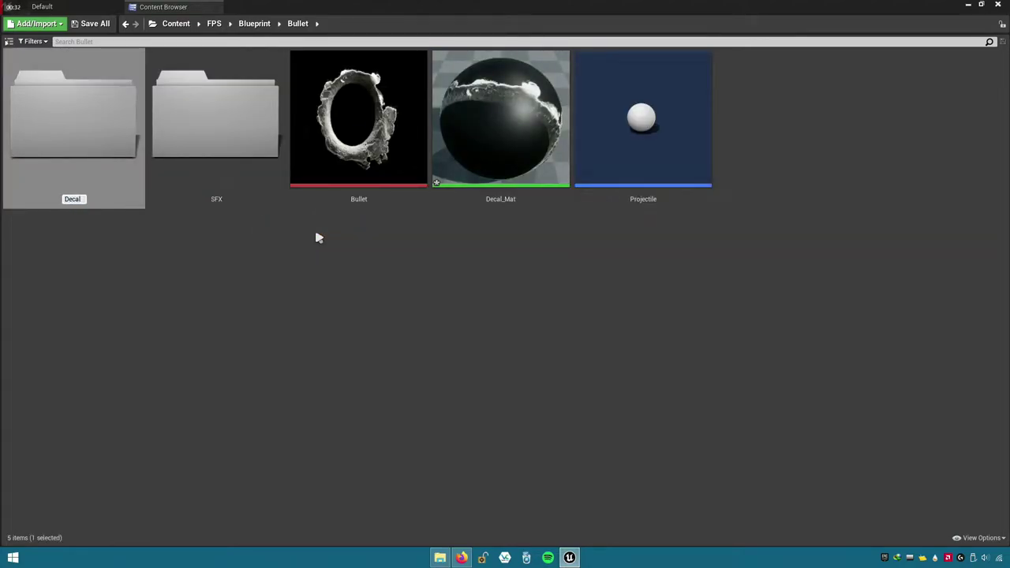
key("Return")
- Move Bullet and Decal_Mat into the Decal folder, then open Decal_Mat from it
left_click(371, 158)
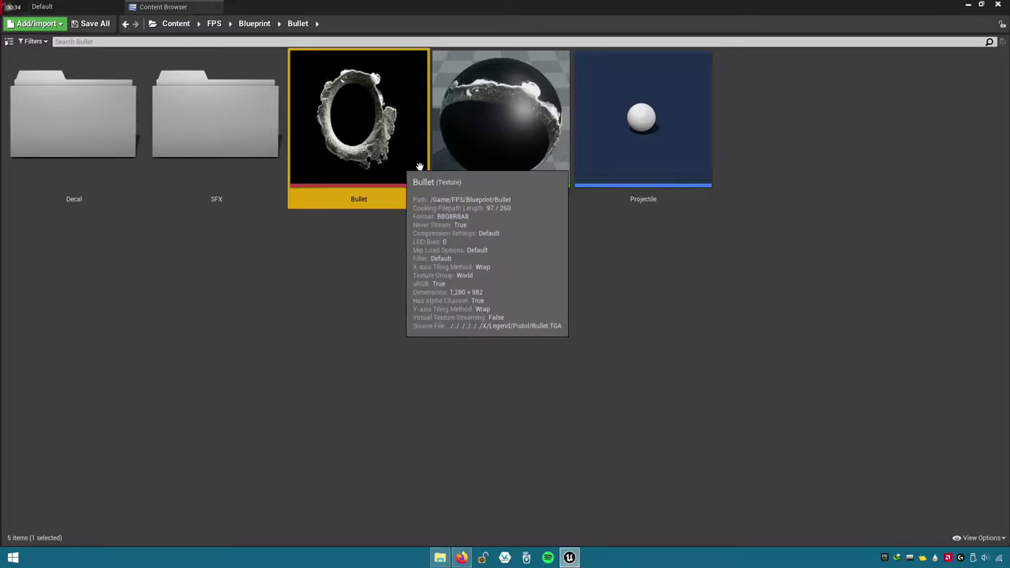
left_click(500, 156, "ctrl")
left_click_drag(372, 160, 133, 180)
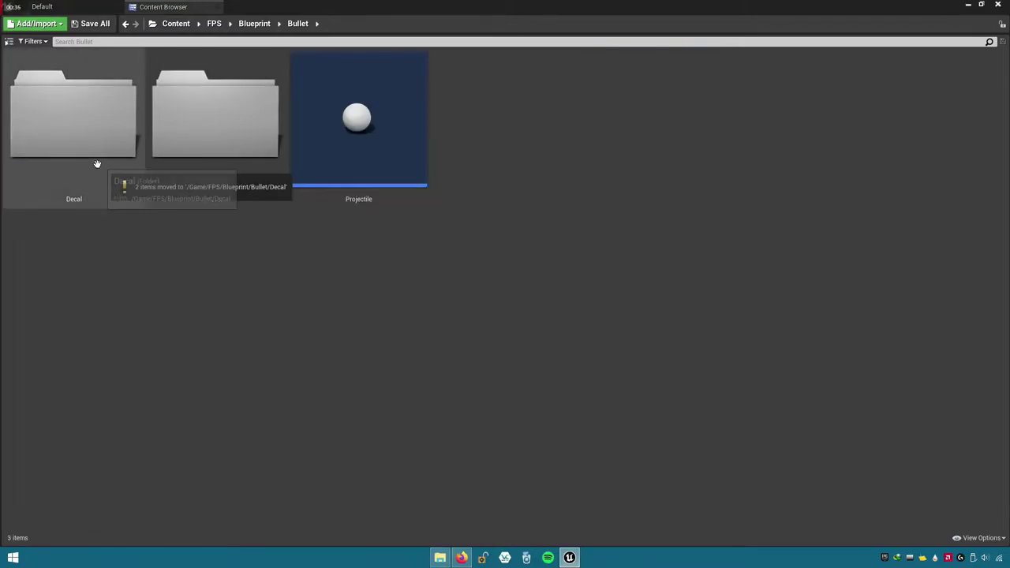
double_click(86, 150)
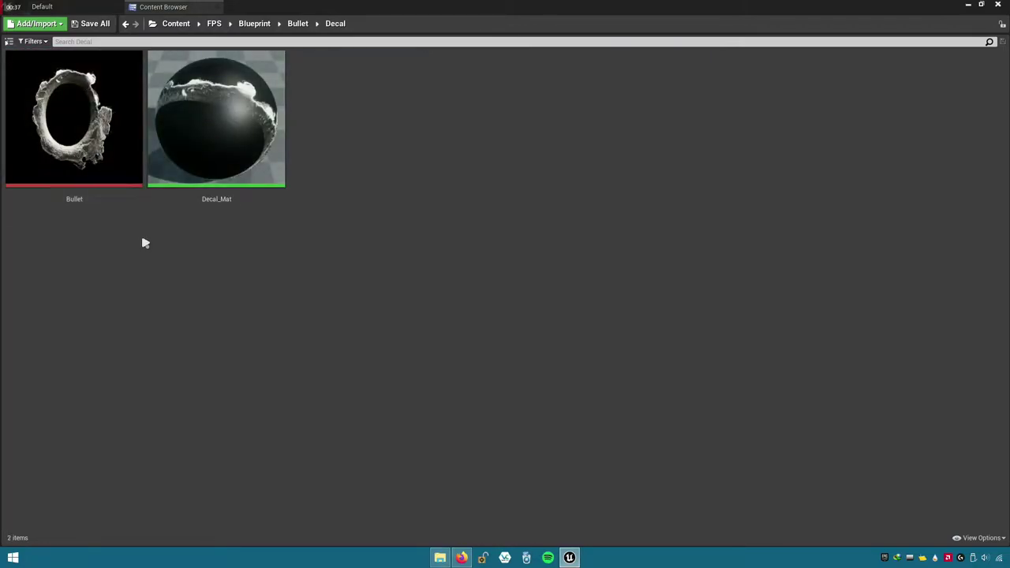
double_click(214, 180)
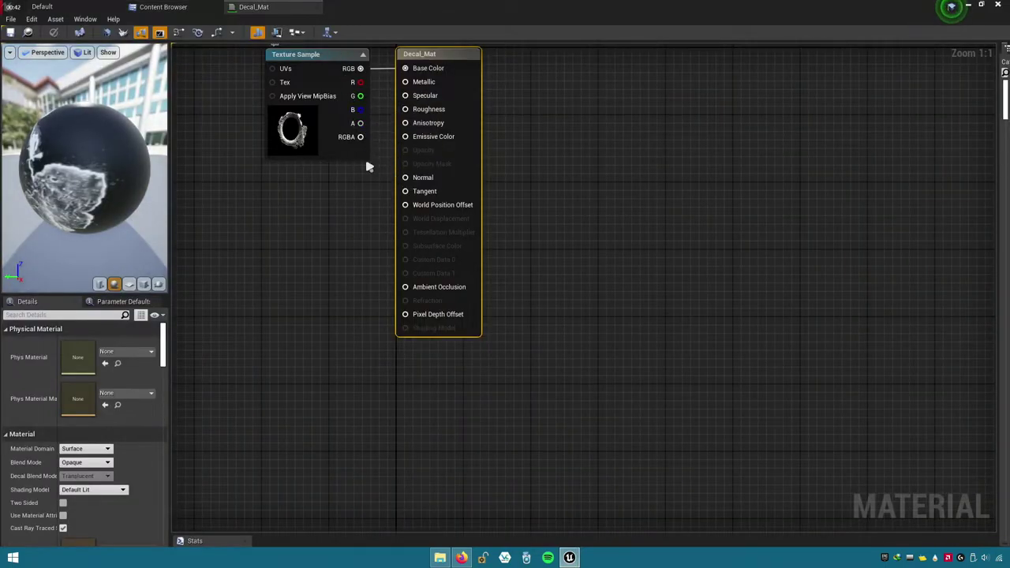
- Set Decal_Mat to Deferred Decal domain, Translucent blend, and DBuffer Translucent Color,Normal,Roughness decal blending
key("Home")
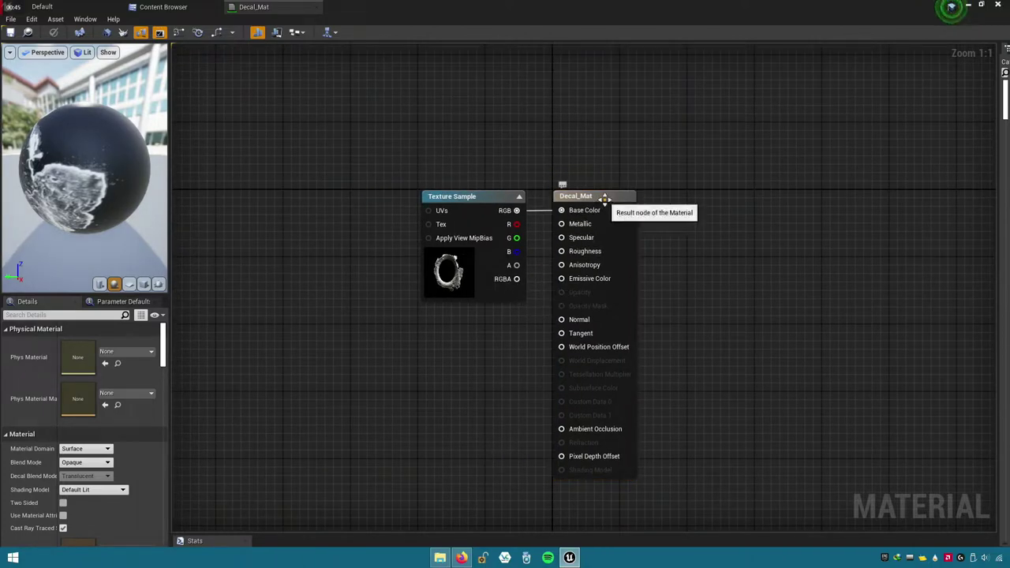
left_click(626, 199)
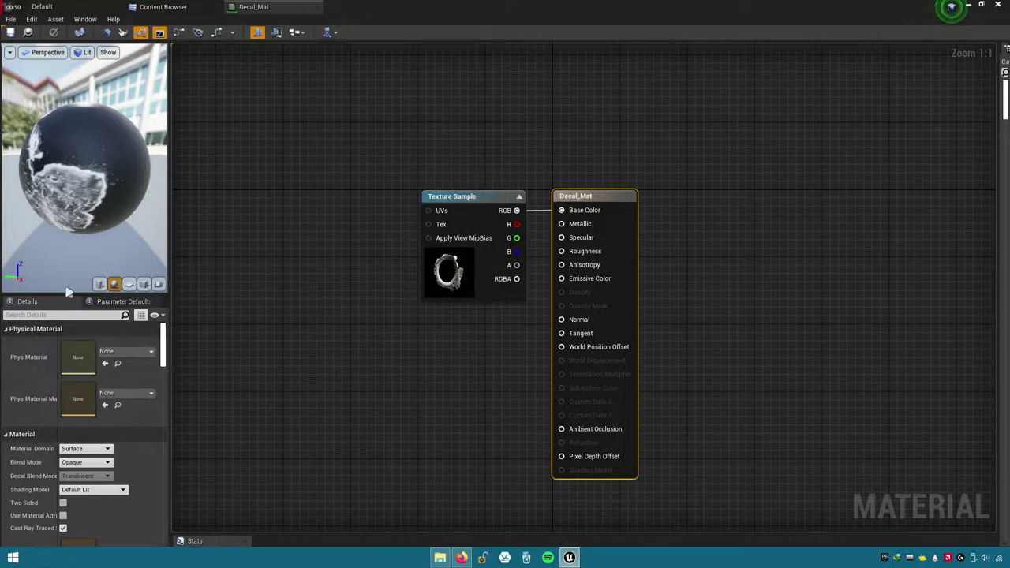
left_click_drag(71, 293, 71, 126)
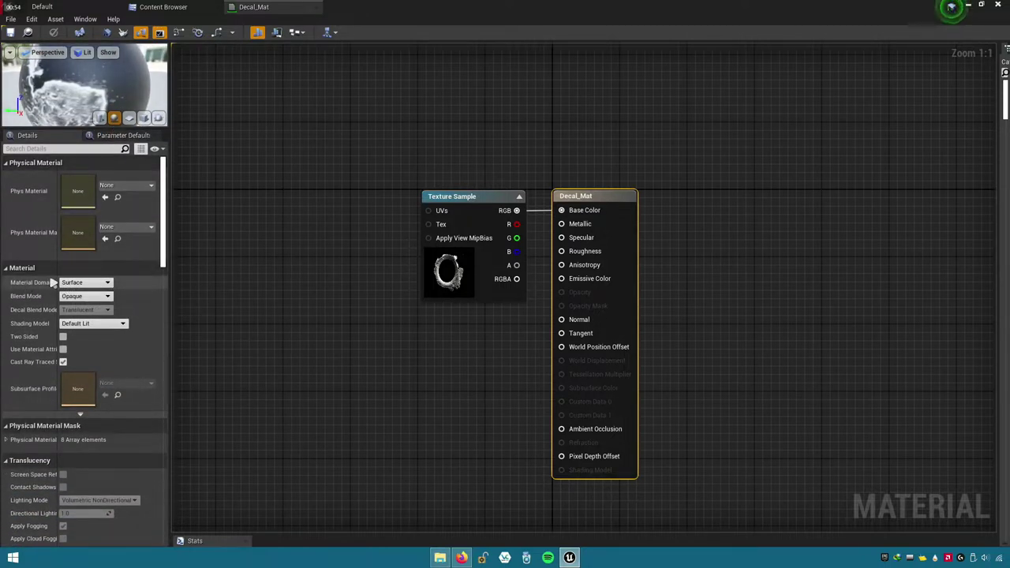
left_click(93, 284)
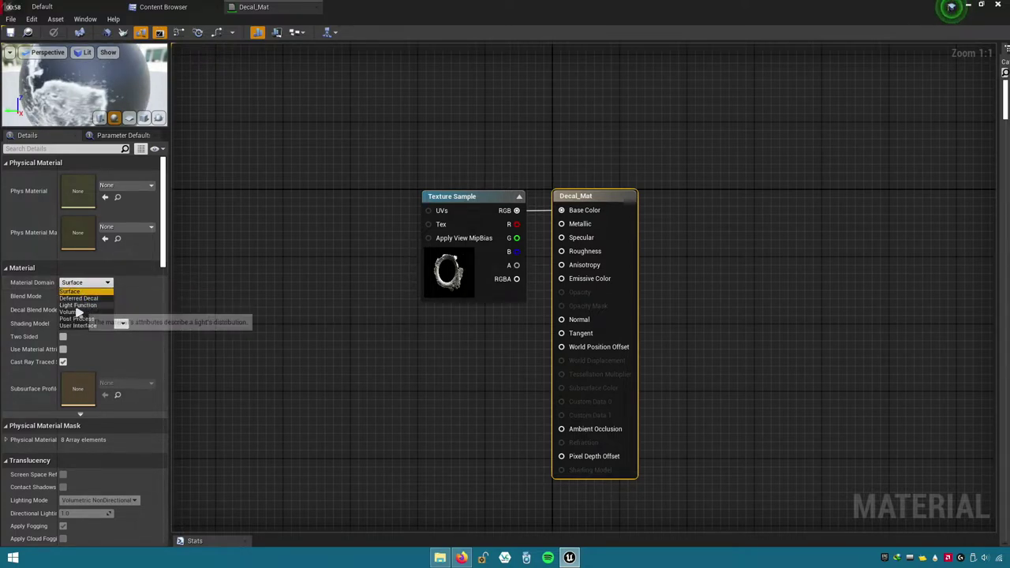
left_click(79, 298)
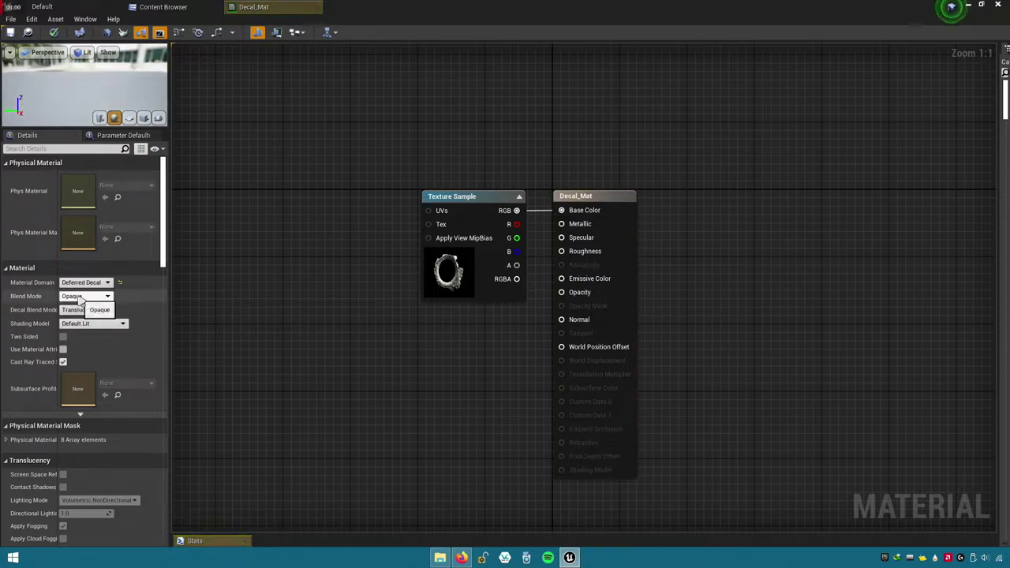
left_click(80, 298)
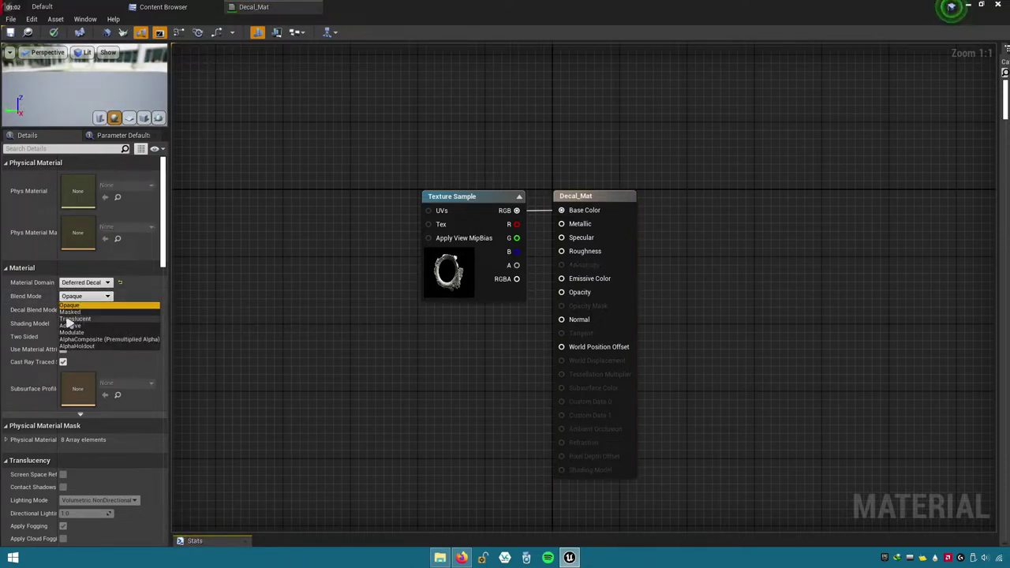
left_click(86, 320)
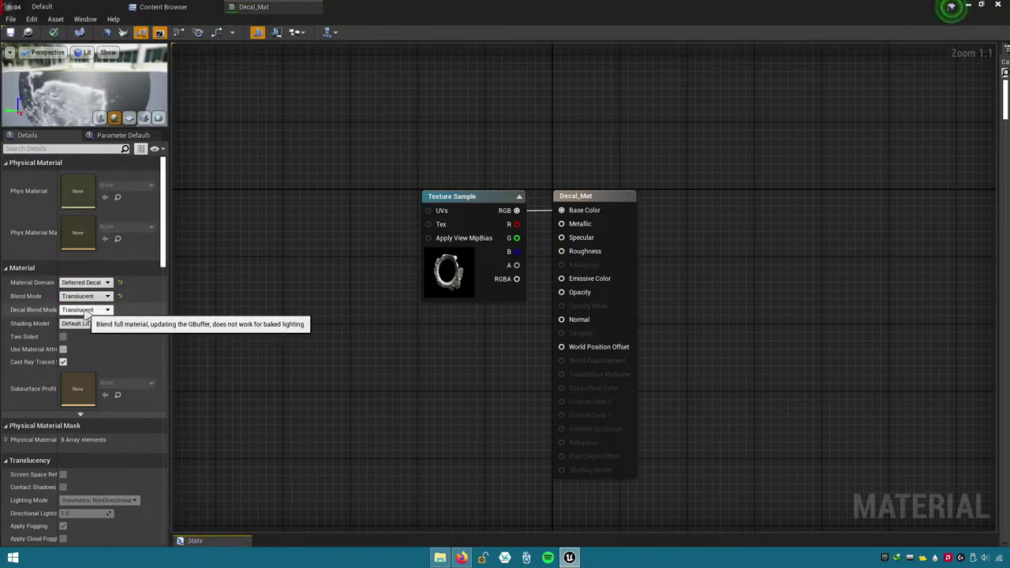
left_click(87, 310)
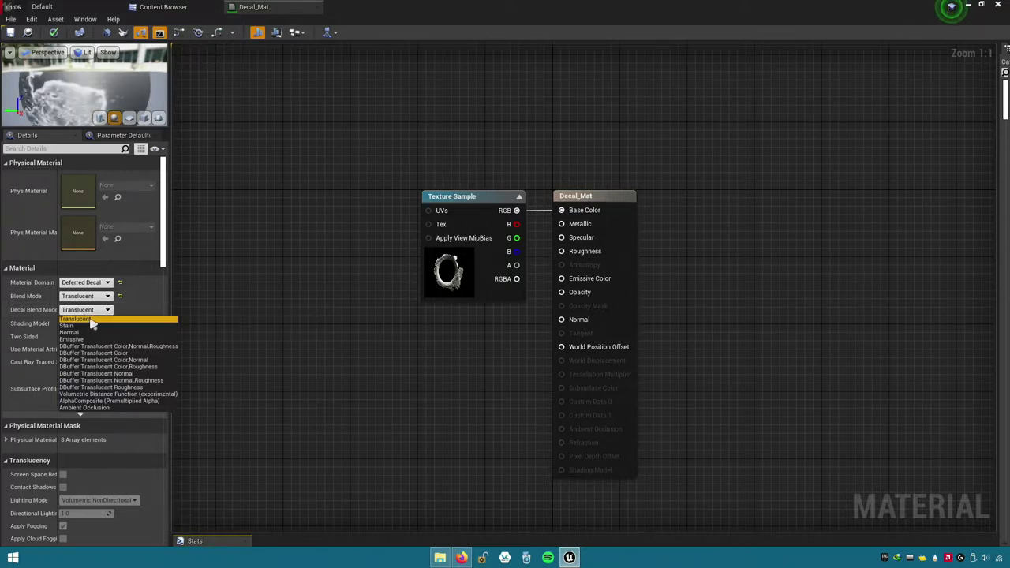
left_click(161, 347)
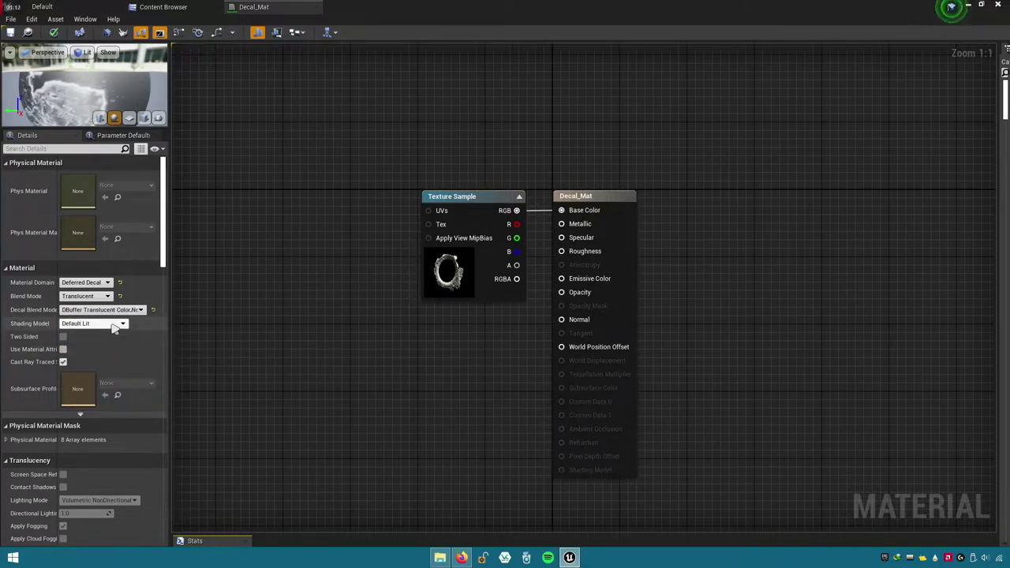
- Connect the Texture Sample output to Opacity and apply the material
right_click_drag(261, 333, 207, 371)
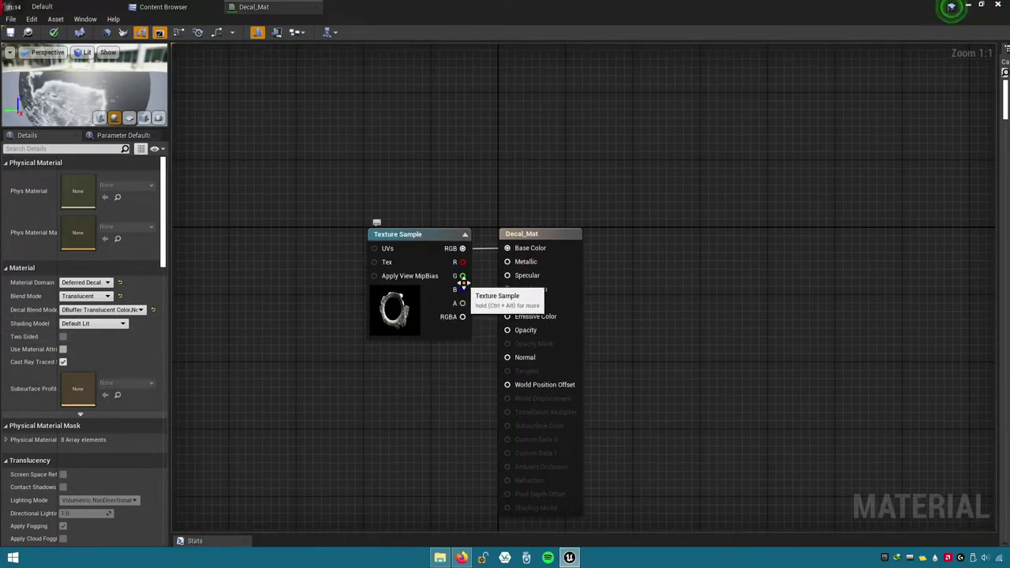
mouse_move(462, 248)
left_mouse_down()
mouse_move(504, 309)
mouse_move(475, 315)
left_mouse_up()
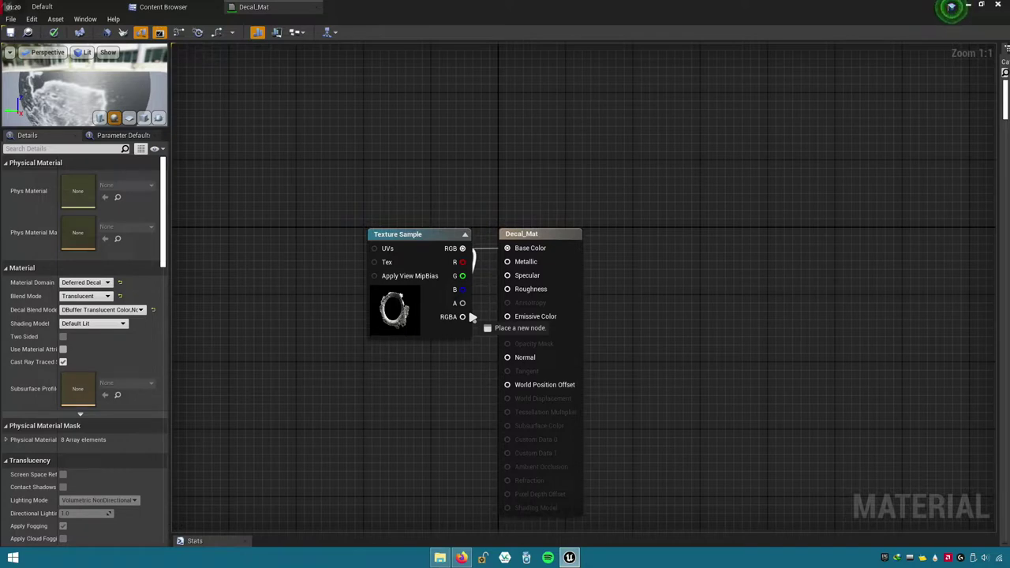
mouse_move(454, 312)
left_mouse_down()
mouse_move(432, 311)
mouse_move(509, 330)
left_mouse_up()
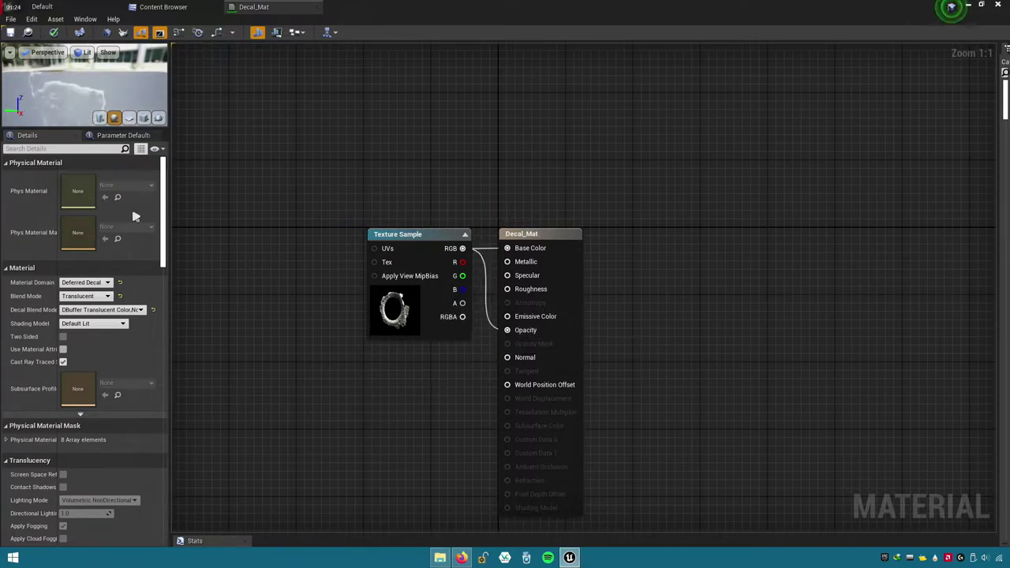
left_click(54, 31)
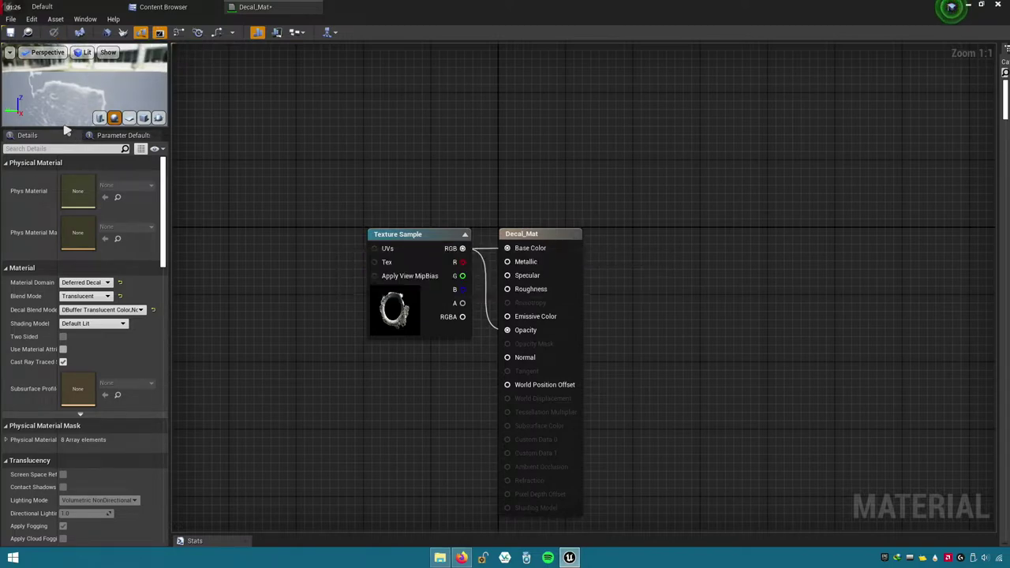
- Check the decal in the enlarged preview, then close the Decal_Mat editor
left_click_drag(62, 130, 79, 207)
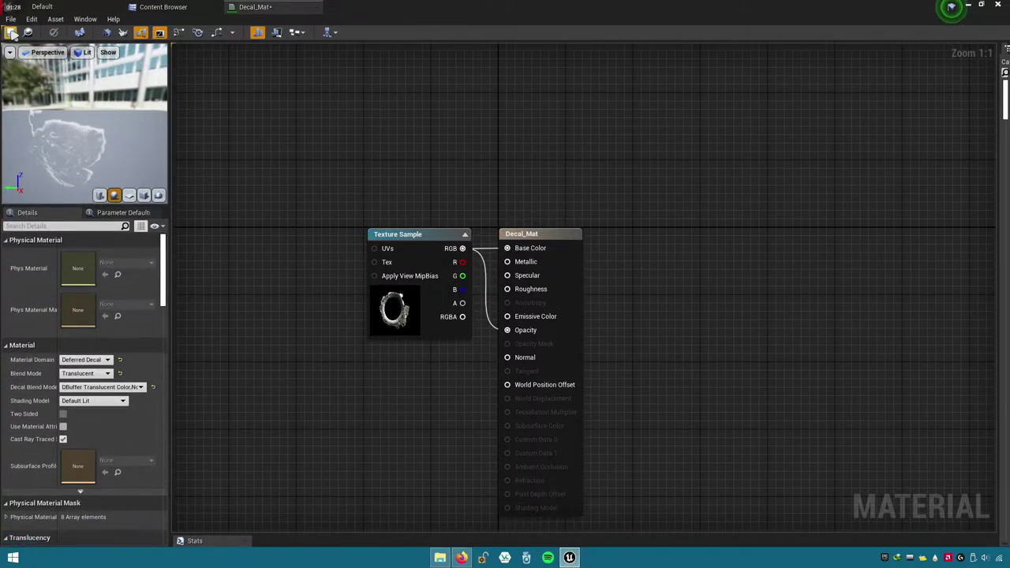
left_click_drag(84, 126, 118, 138)
right_click_drag(427, 388, 374, 383)
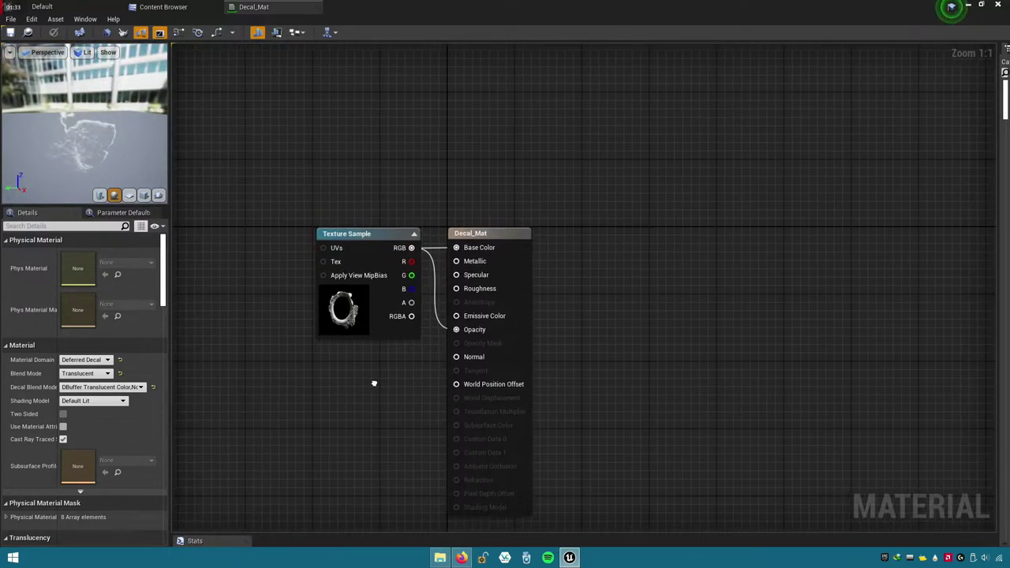
left_click(316, 8)
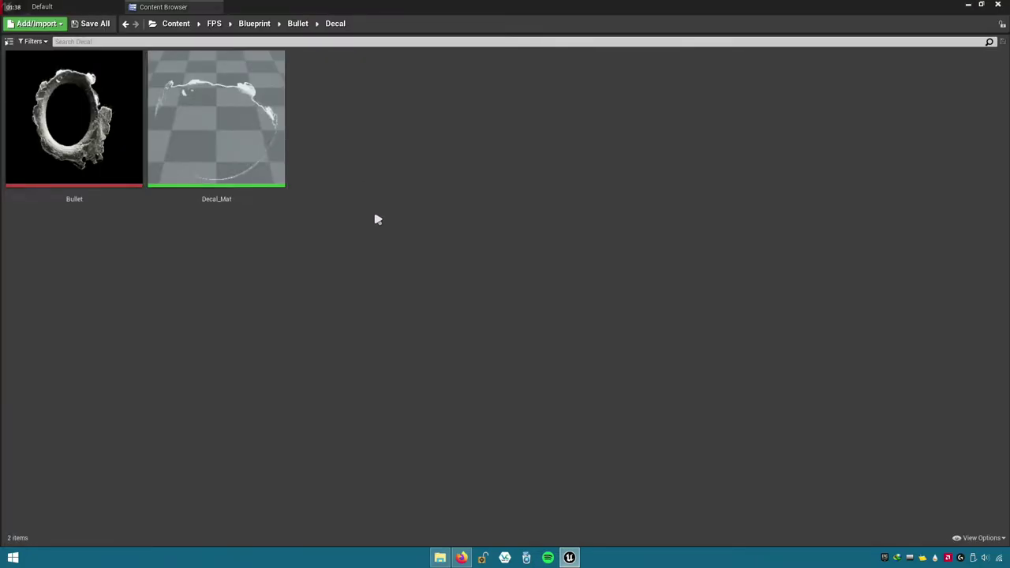
- Create an Actor-based Blueprint Class named Decal in the Decal folder
right_click(376, 203)
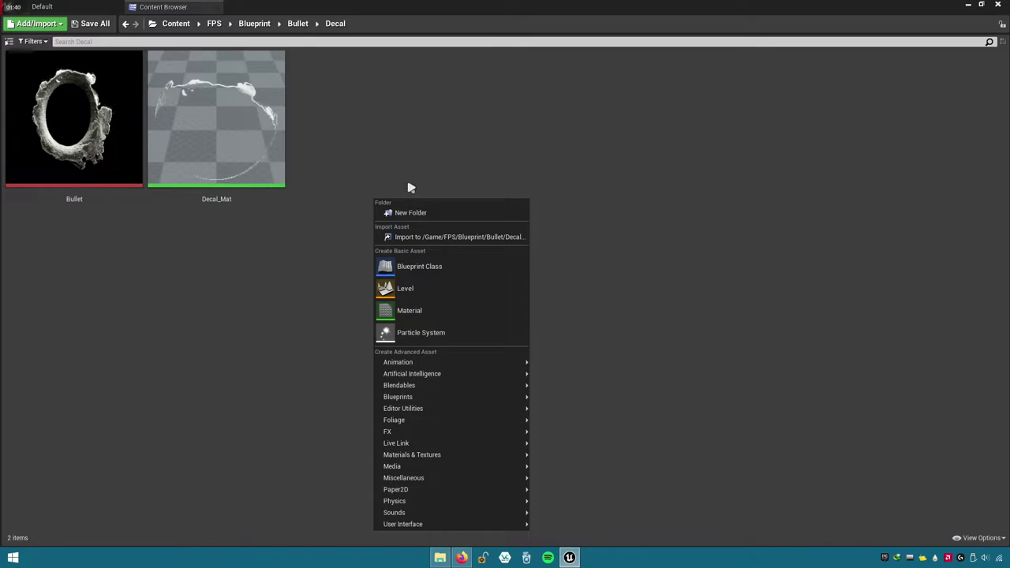
left_click(410, 186)
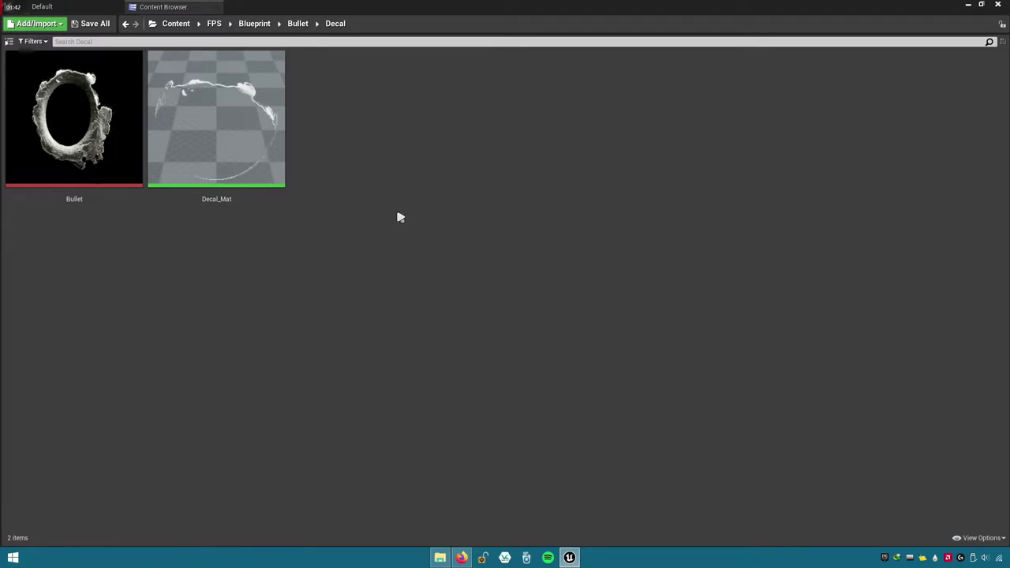
right_click(382, 211)
left_click(439, 274)
left_click(423, 333)
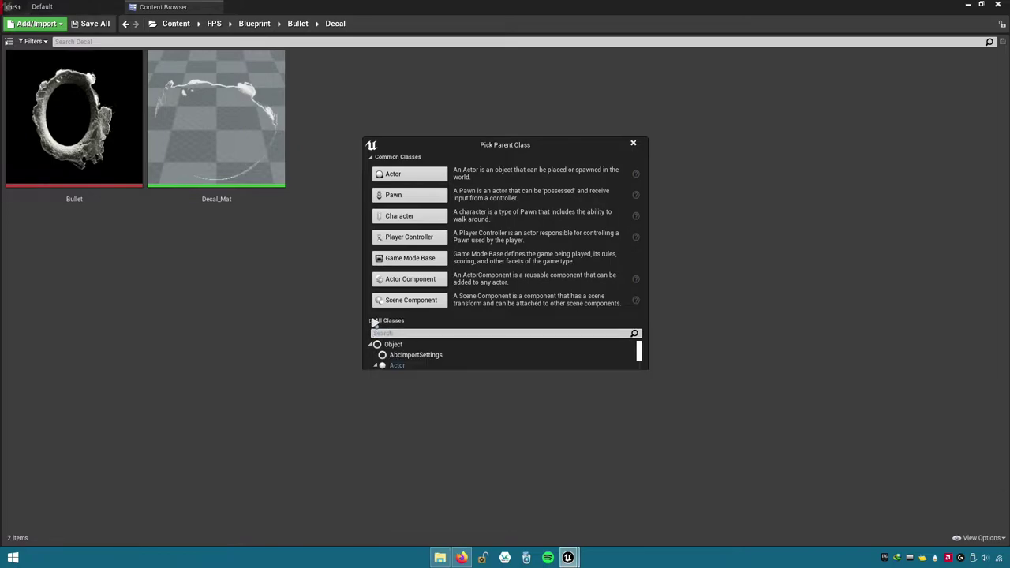
left_click(371, 321)
left_click(424, 179)
type("Decal")
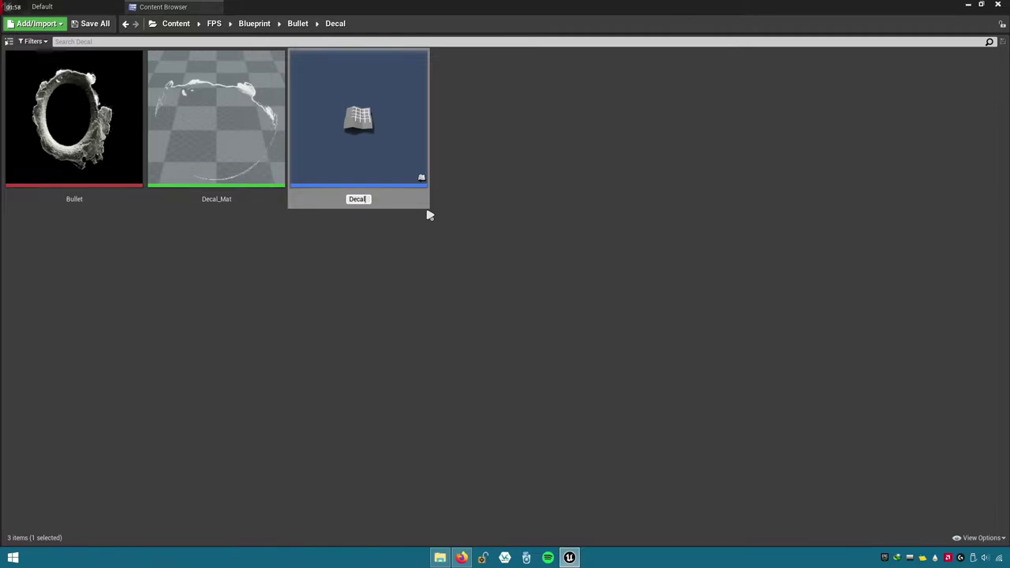
key("Return")
key("Return")
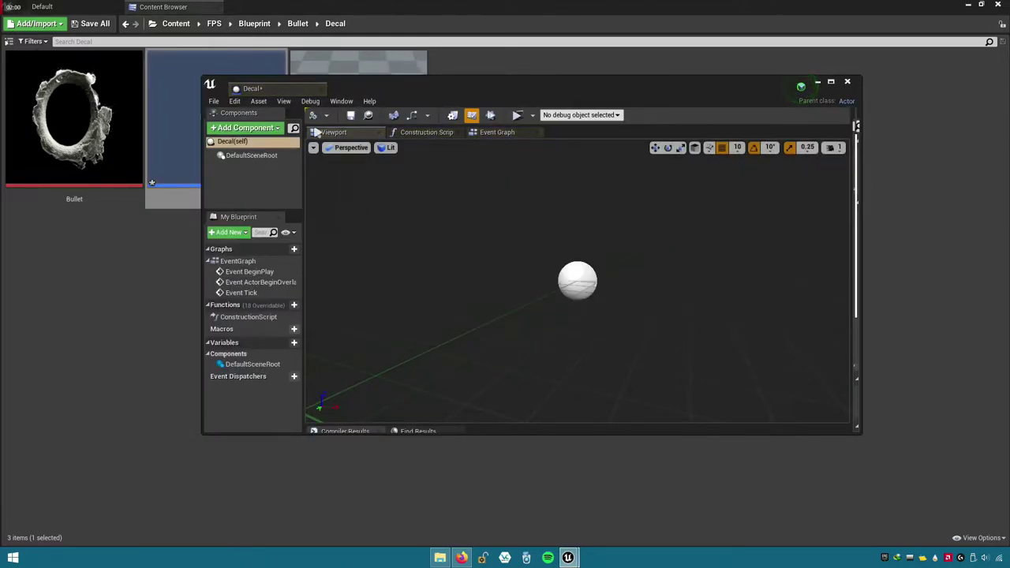
- Add a Decal component to the maximized Decal blueprint and show its Details
left_click_drag(289, 89, 290, 5)
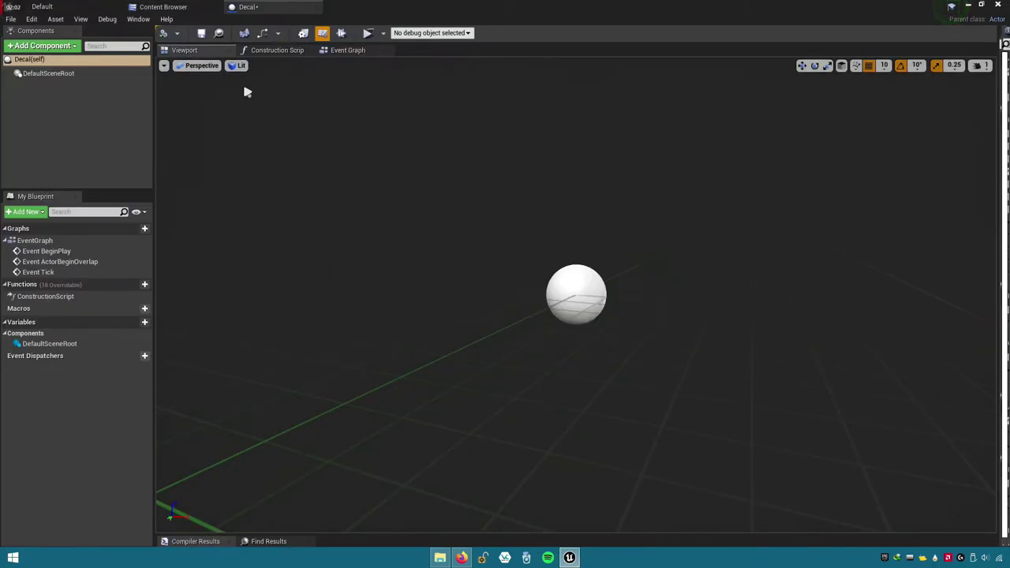
left_click(61, 49)
type("de")
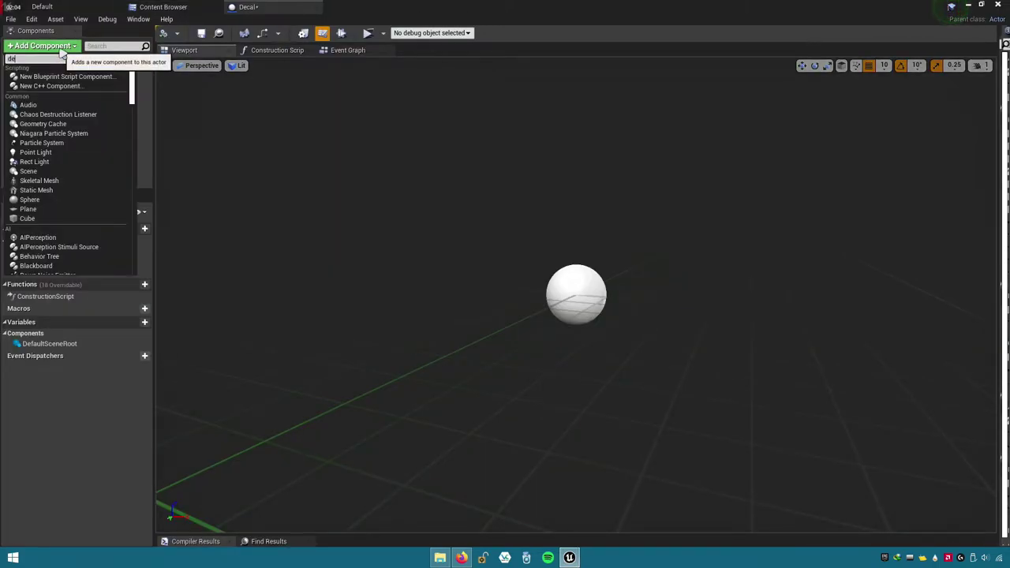
type("cak")
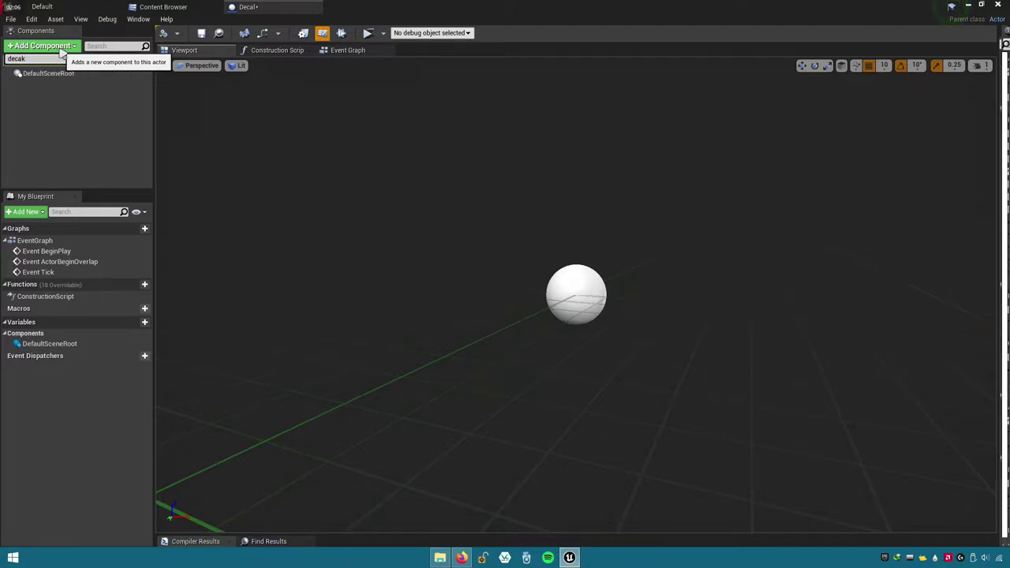
key("BackSpace")
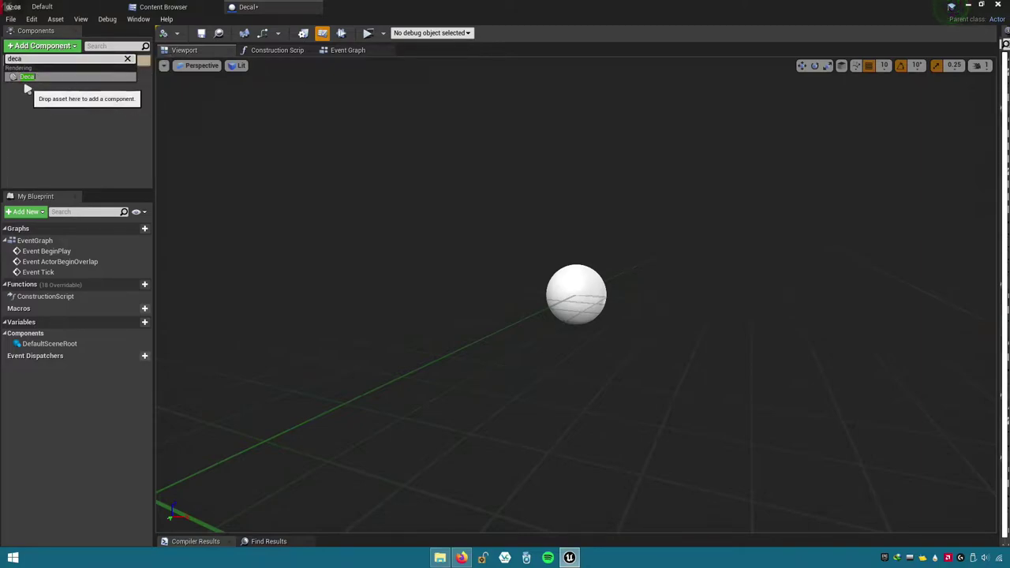
left_click(42, 79)
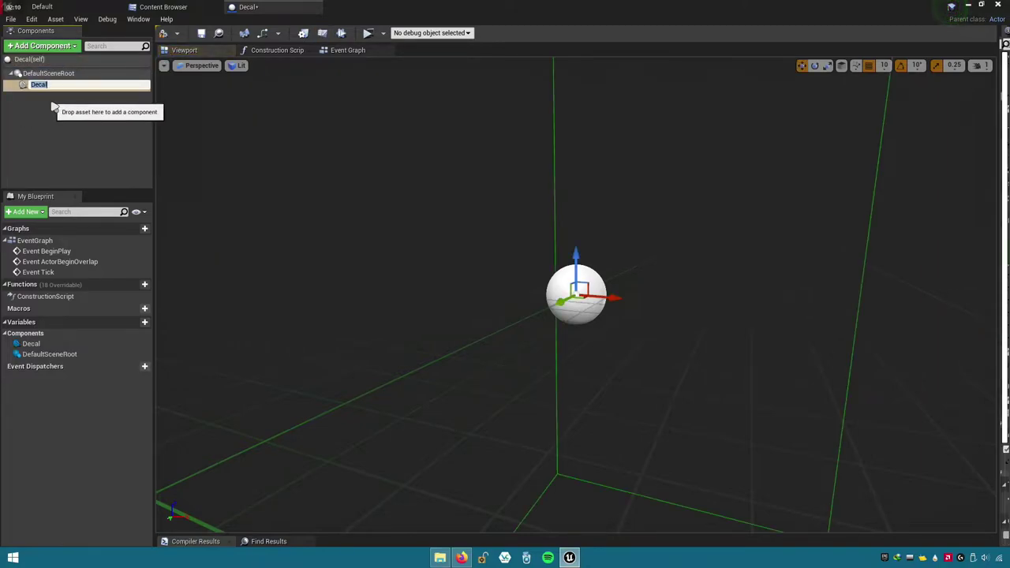
left_click(63, 126)
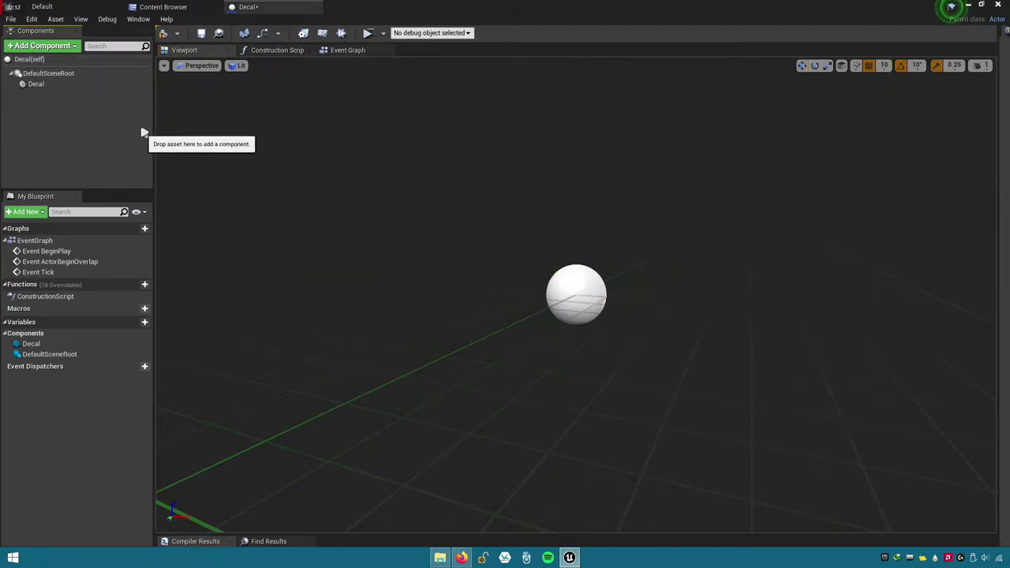
left_click(45, 84)
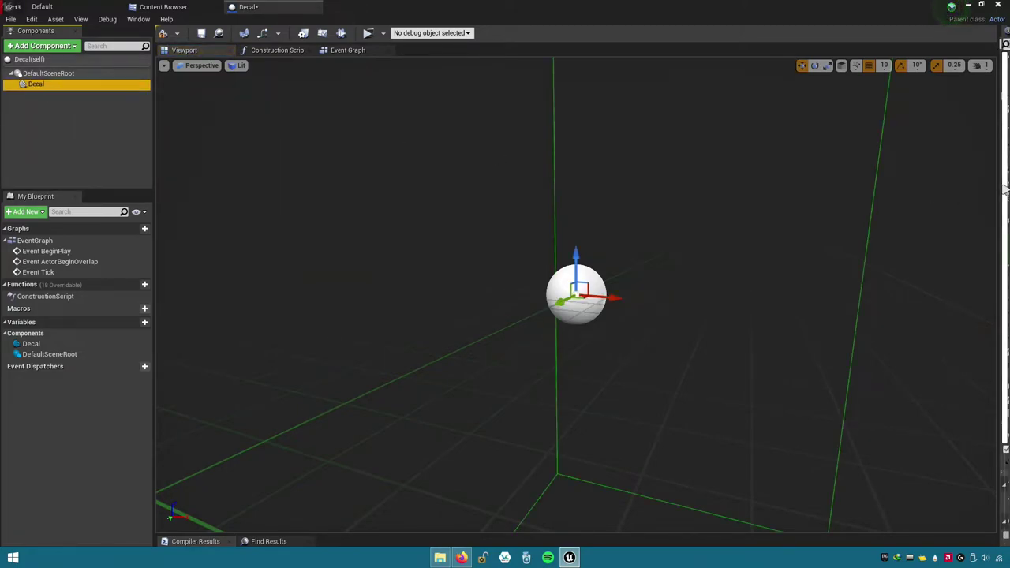
left_click_drag(1002, 190, 726, 193)
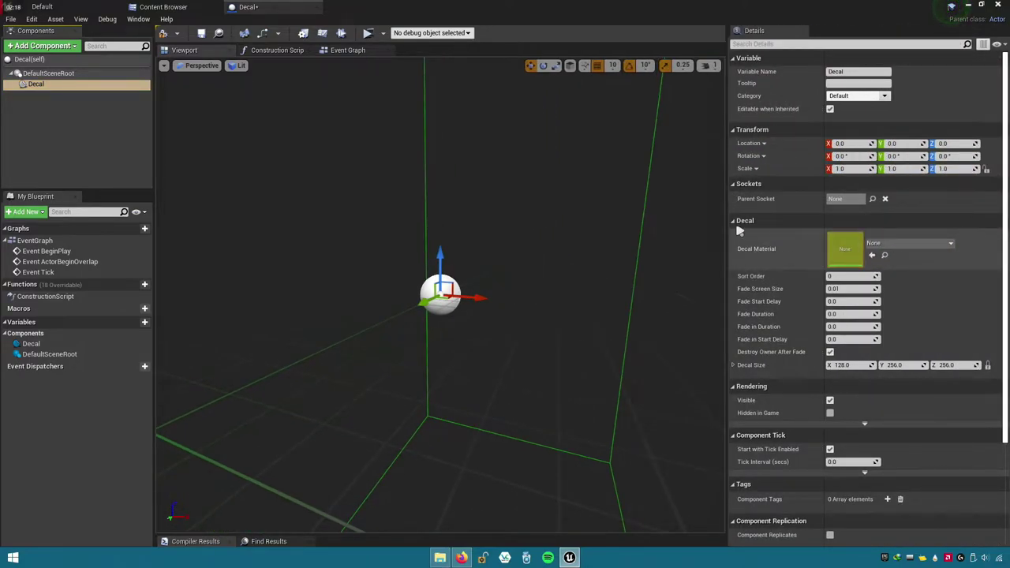
- Return to the Content Browser and select Bullet and Decal_Mat
left_click(164, 6)
left_click(90, 184)
left_click(323, 201)
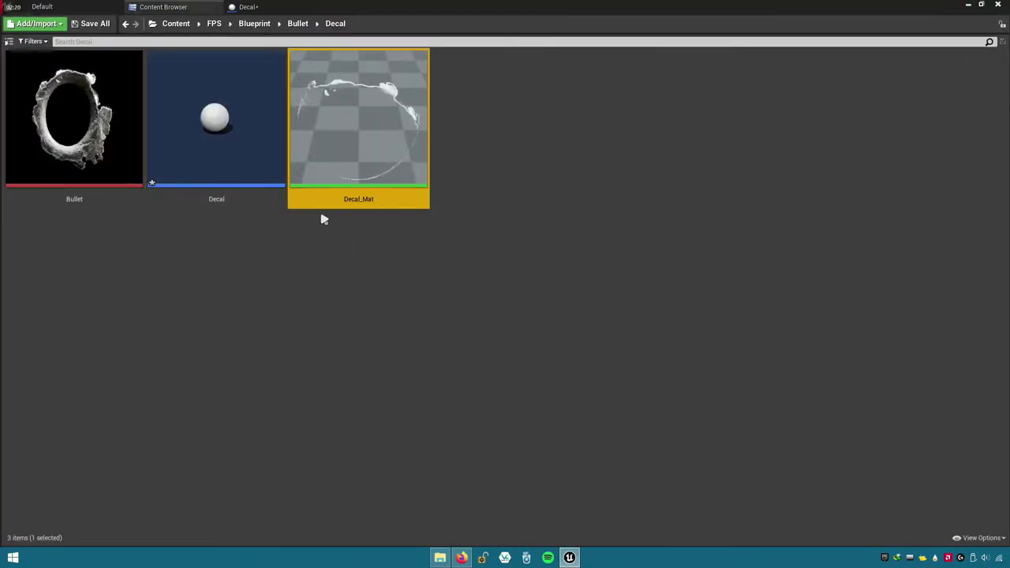
- Rename the material to Decal_MAT and navigate back into the Decal folder
left_click(369, 201)
type("AT")
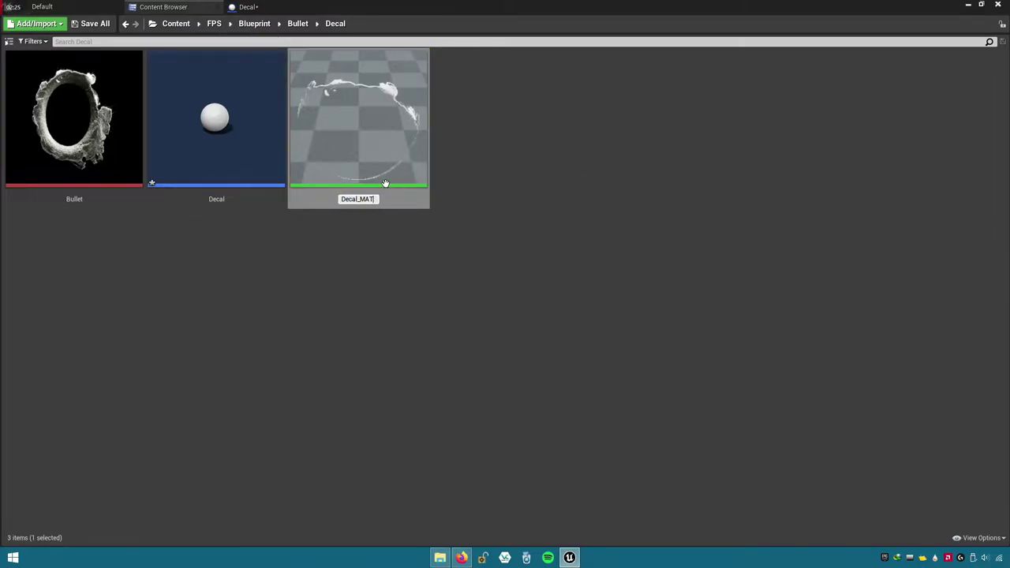
key("Return")
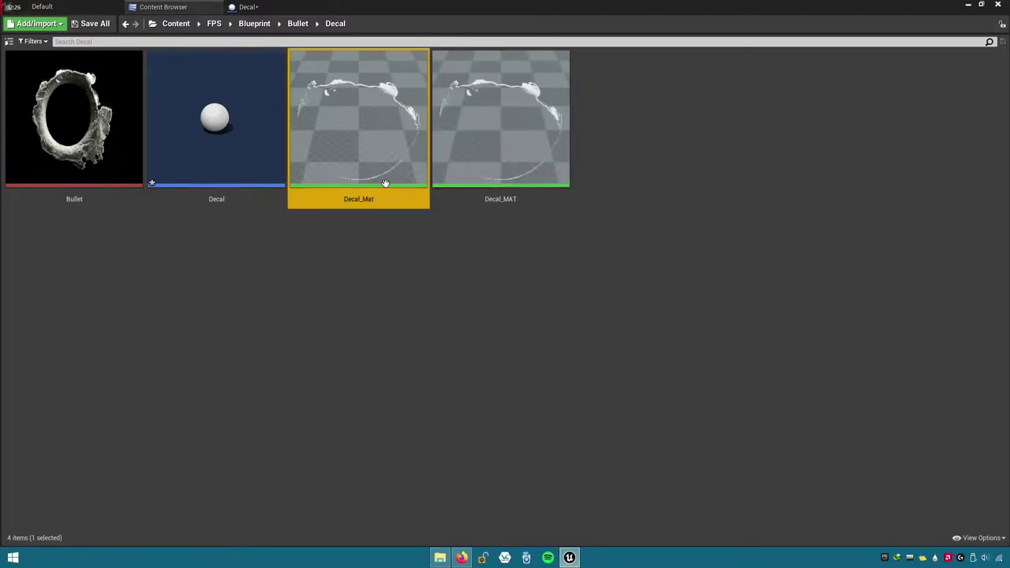
left_click(317, 23)
left_click(297, 22)
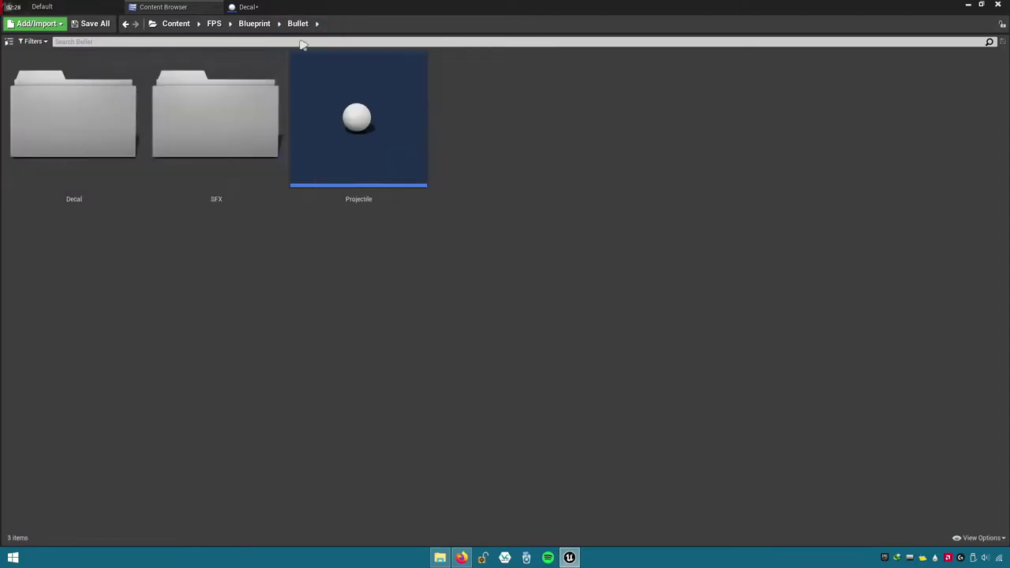
double_click(74, 180)
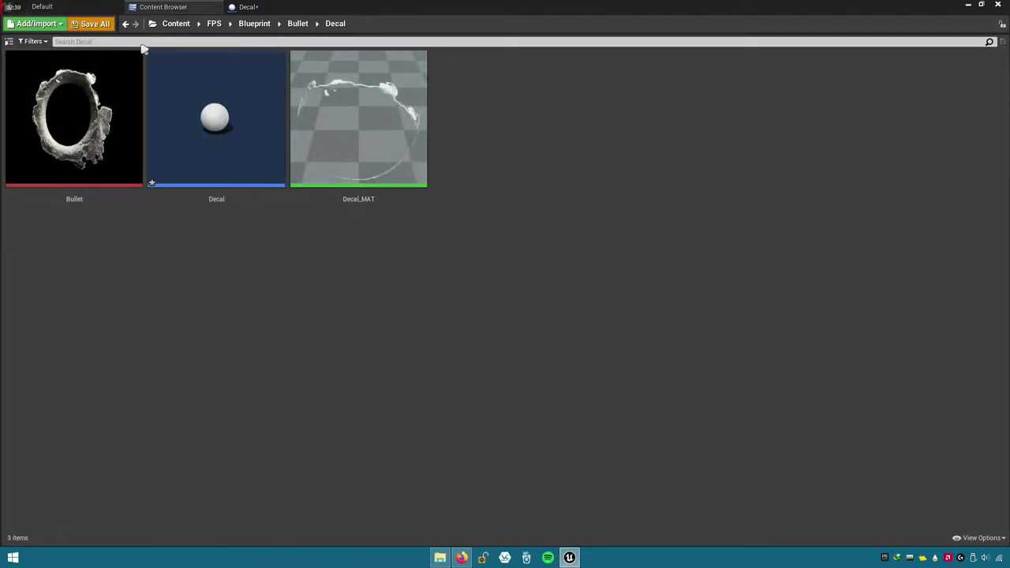
- Save all modified assets, then inspect Decal_MAT's graph and close it
key("ctrl+shift+s")
left_click(600, 375)
left_click(360, 165)
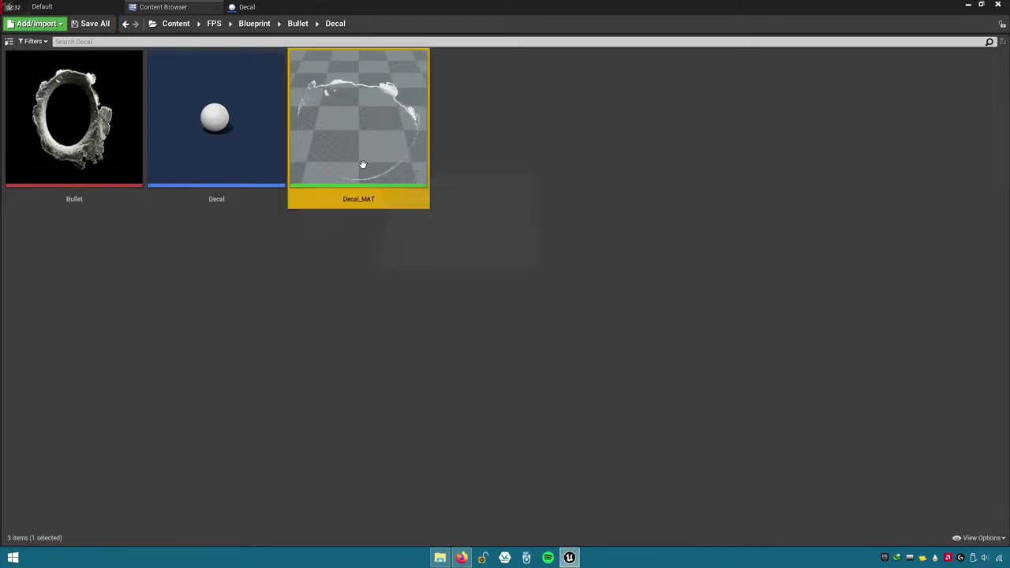
double_click(376, 202)
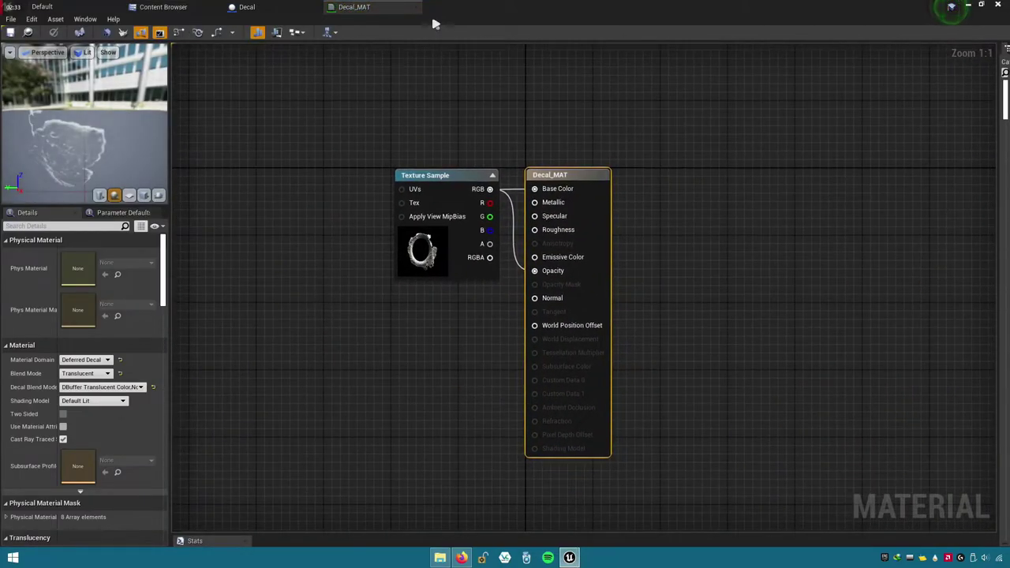
left_click(417, 9)
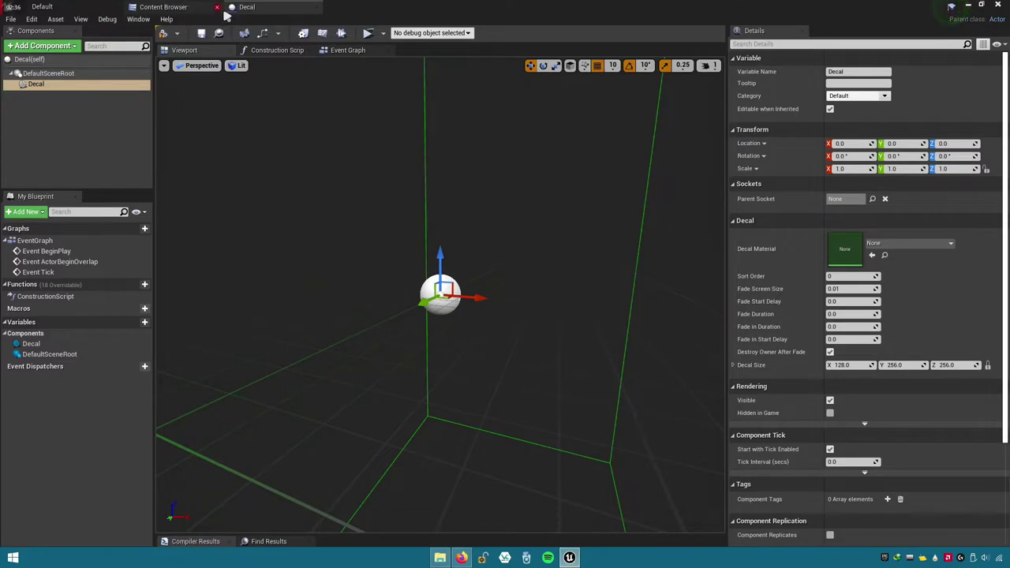
- Reopen the Decal blueprint and set its Decal component's material to Decal_MAT
left_click(179, 7)
left_click(213, 140)
double_click(214, 140)
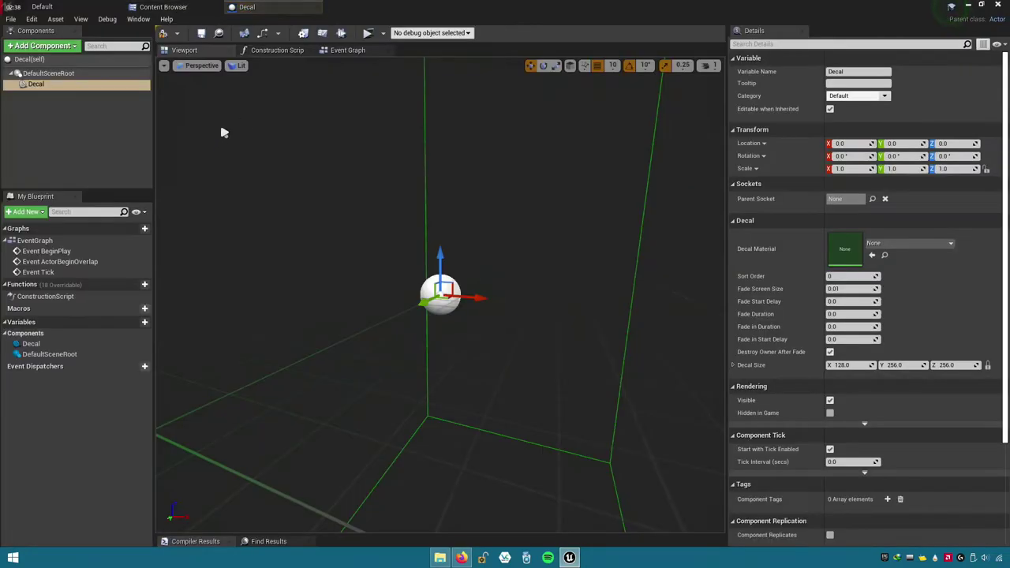
left_click(920, 248)
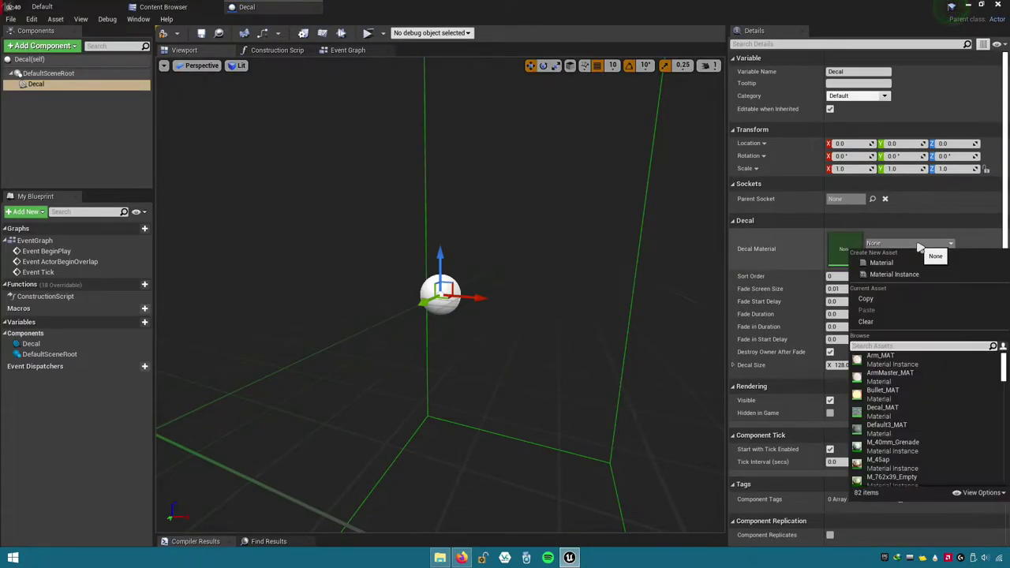
type("deca")
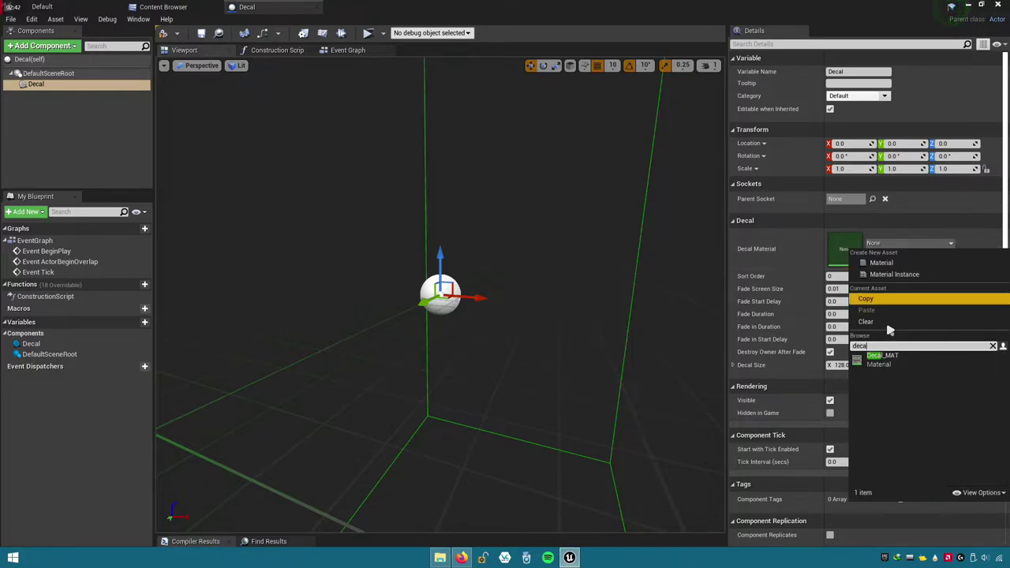
left_click(929, 367)
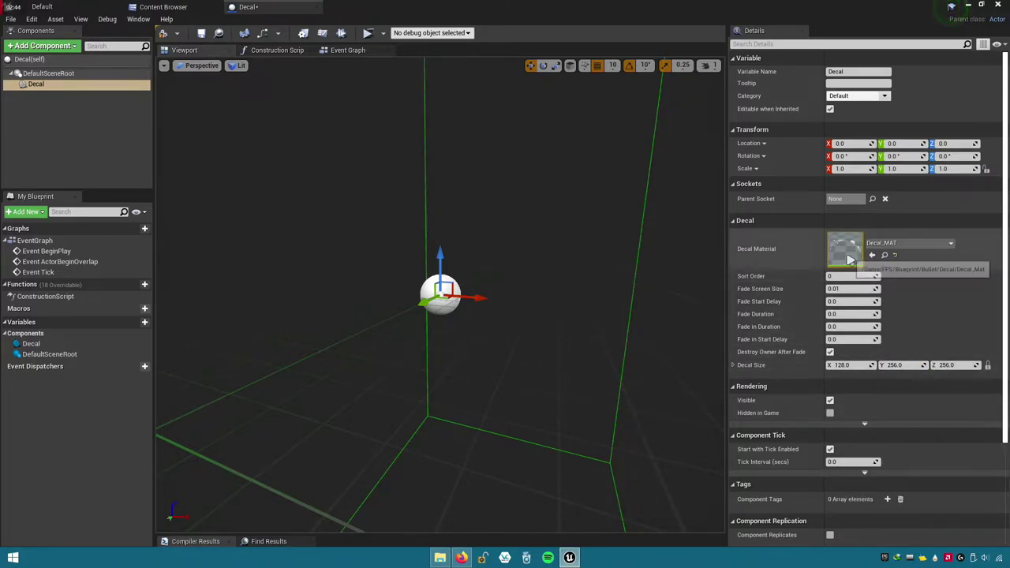
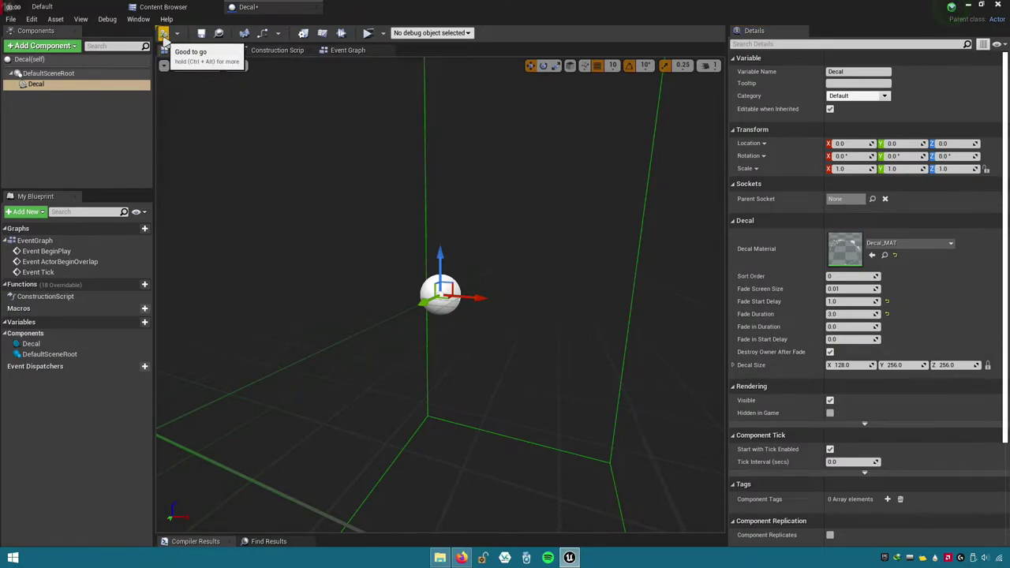
- Save the Decal blueprint with its Decal_MAT, 1.0 fade delay and 3.0 fade duration settings
left_click(207, 36)
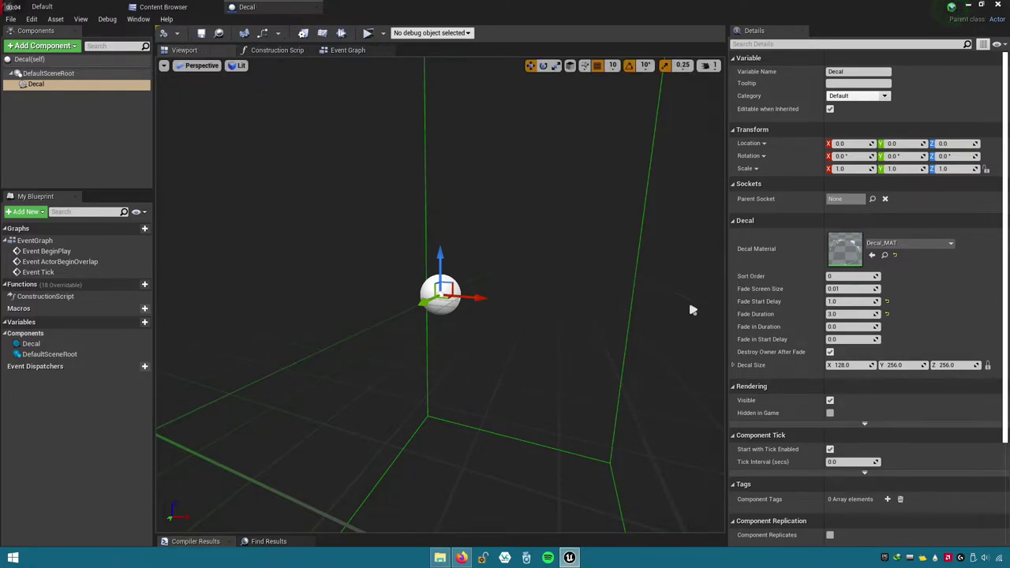
scroll(1002, 282, "down", 3)
scroll(1002, 281, "up", 3)
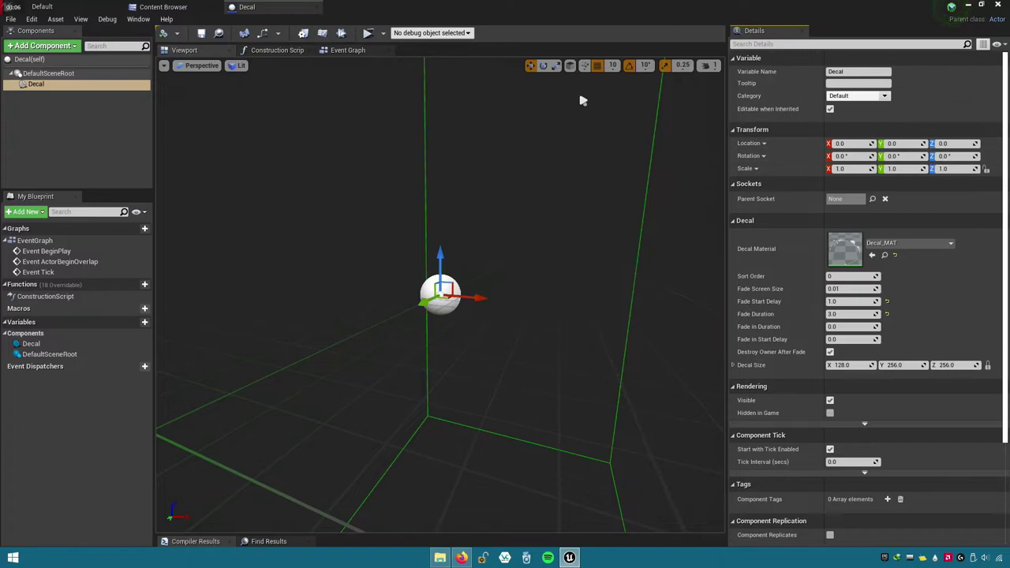
- Browse the Content Browser to FPS > Blueprint and select the Rifle blueprint
left_click(319, 30)
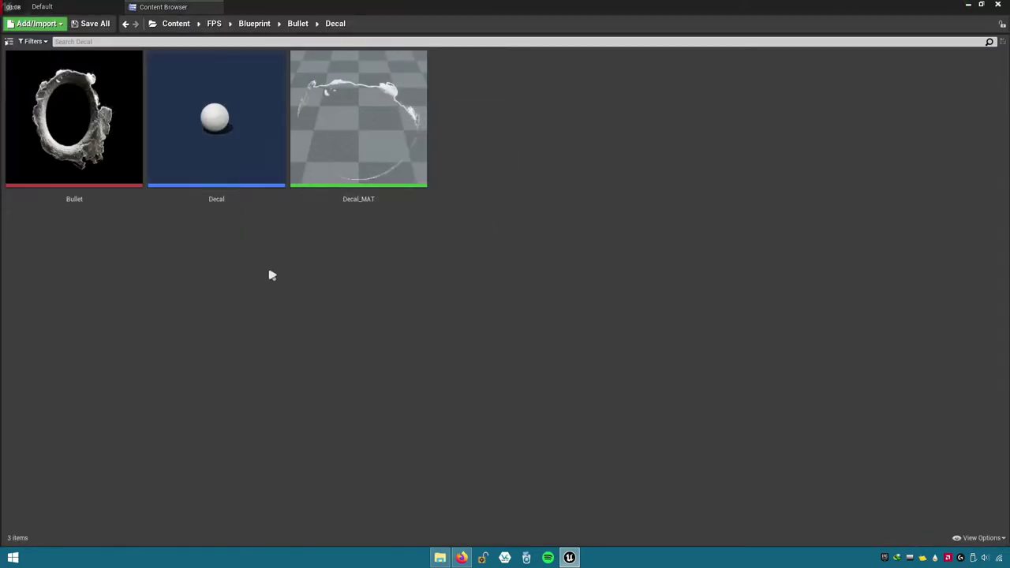
left_click(214, 23)
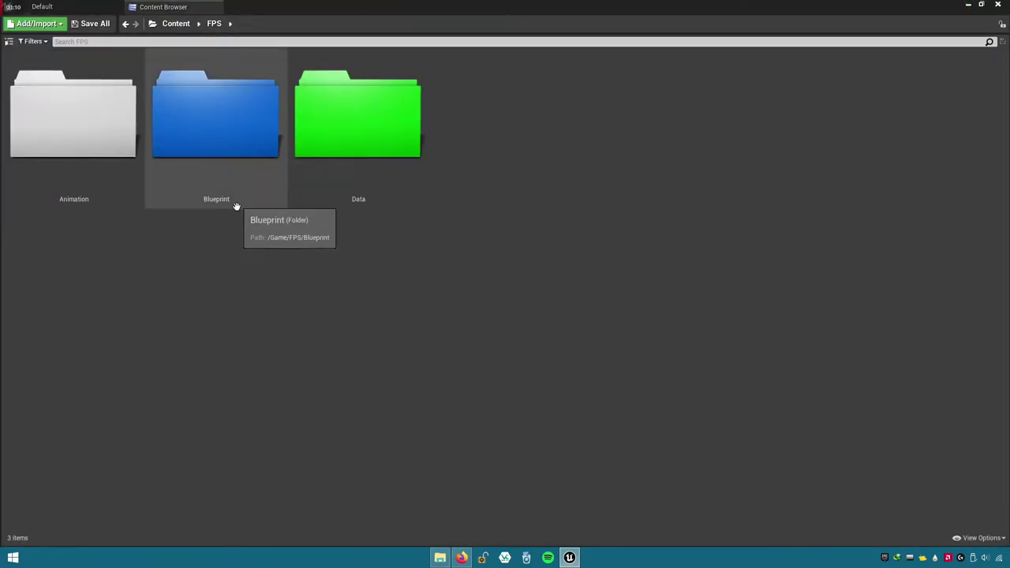
double_click(232, 172)
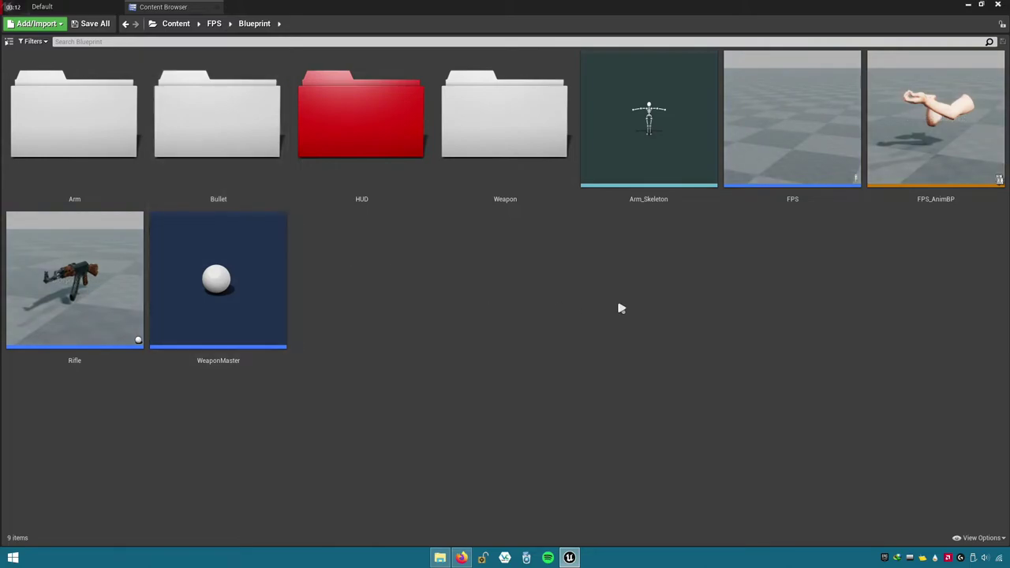
left_click(64, 342)
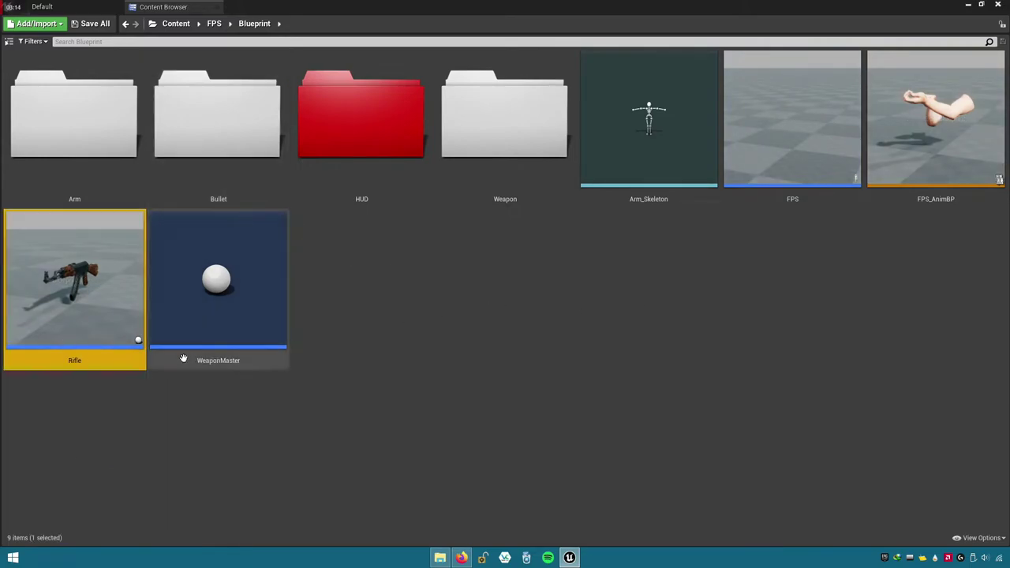
- Open the Rifle blueprint and frame the Event Graph's firing chain near Muzzle Flash
double_click(123, 359)
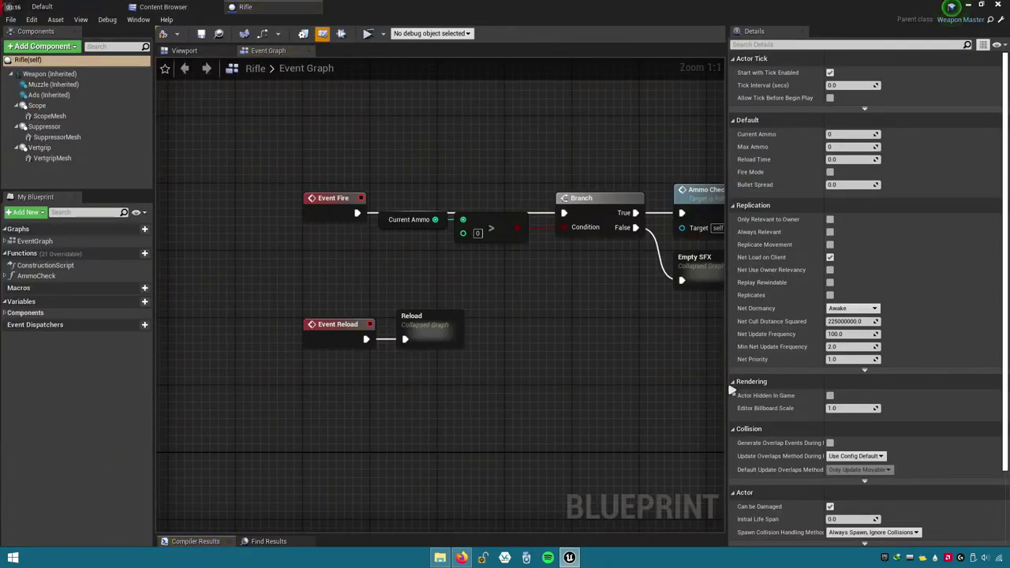
left_click_drag(729, 387, 999, 387)
mouse_move(822, 384)
right_mouse_down()
mouse_move(804, 394)
mouse_move(470, 385)
right_mouse_up()
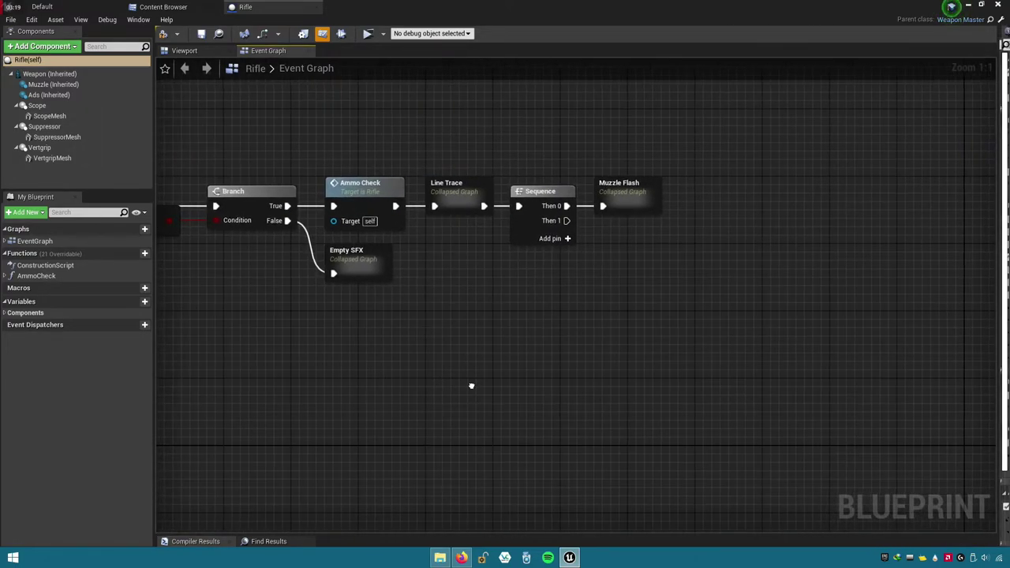
left_click(619, 199)
right_click_drag(634, 227, 727, 295)
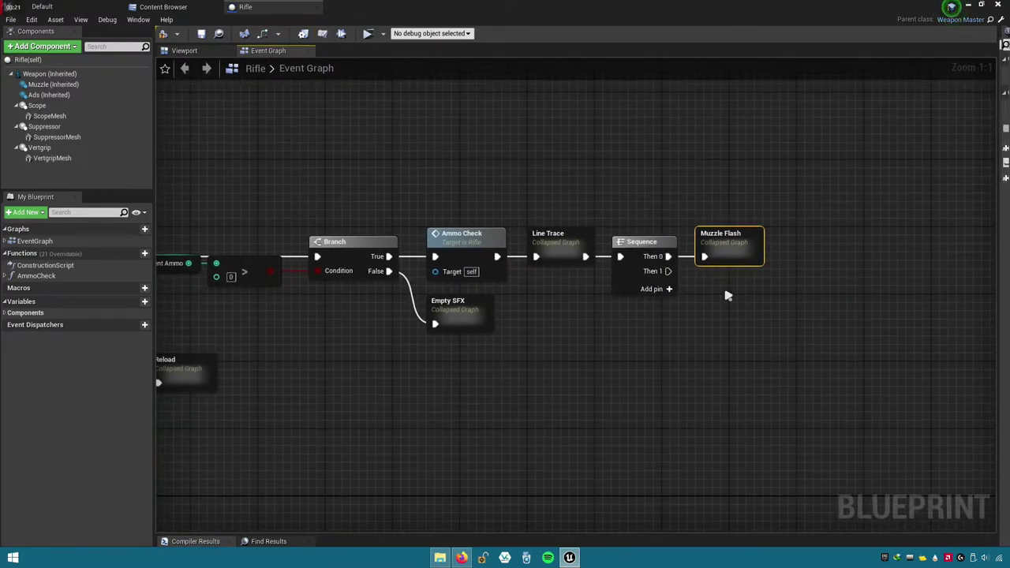
- Add a Spawn Actor from Class node beside the firing chain via 'spawn act' search
right_click(748, 333)
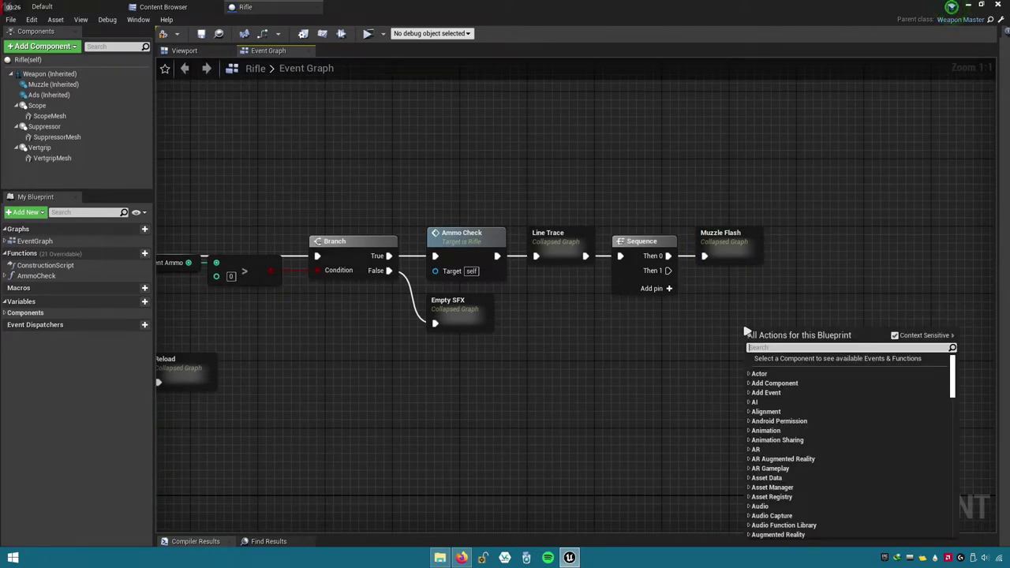
type("spawn ac")
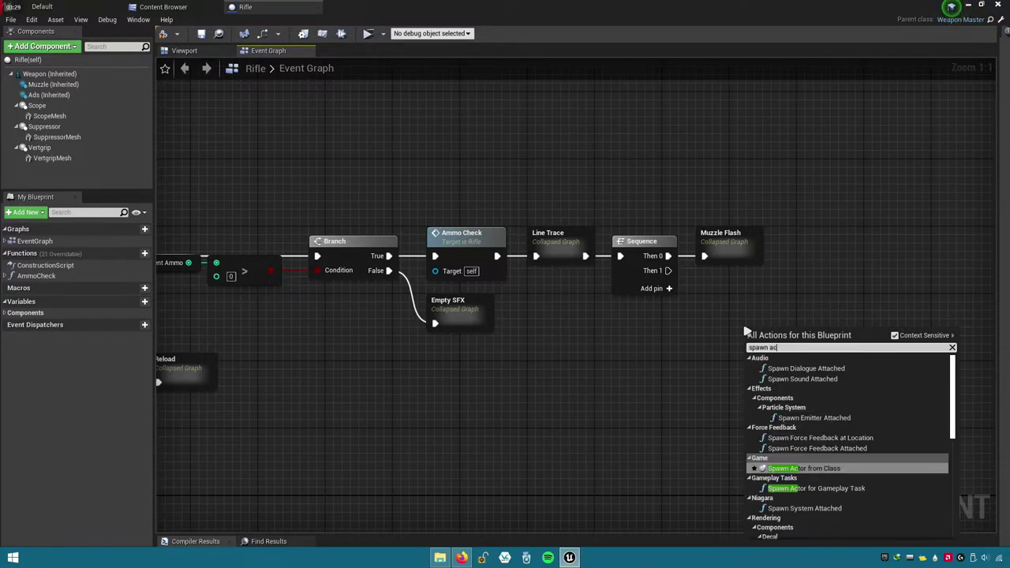
type("tor")
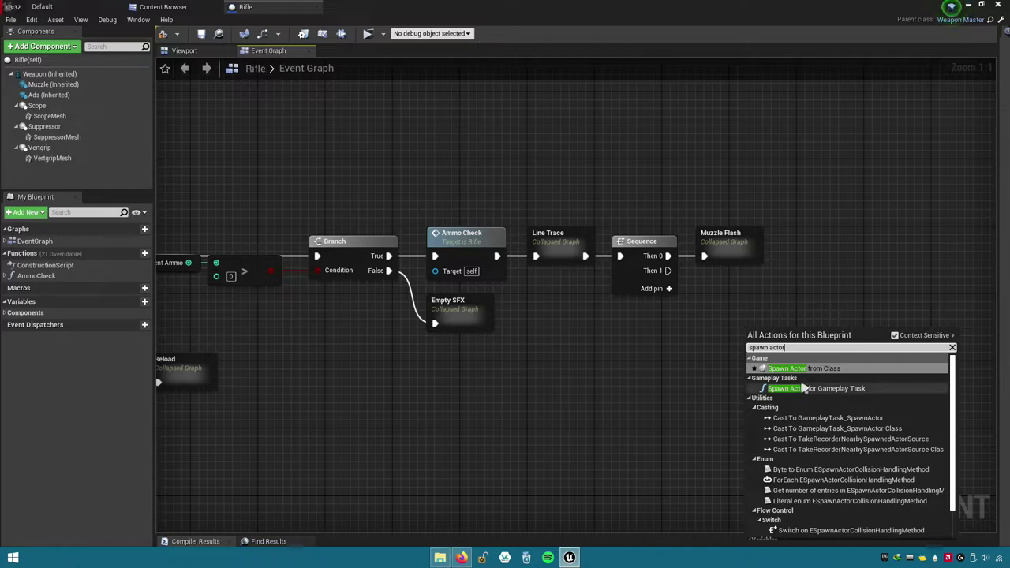
left_click(809, 368)
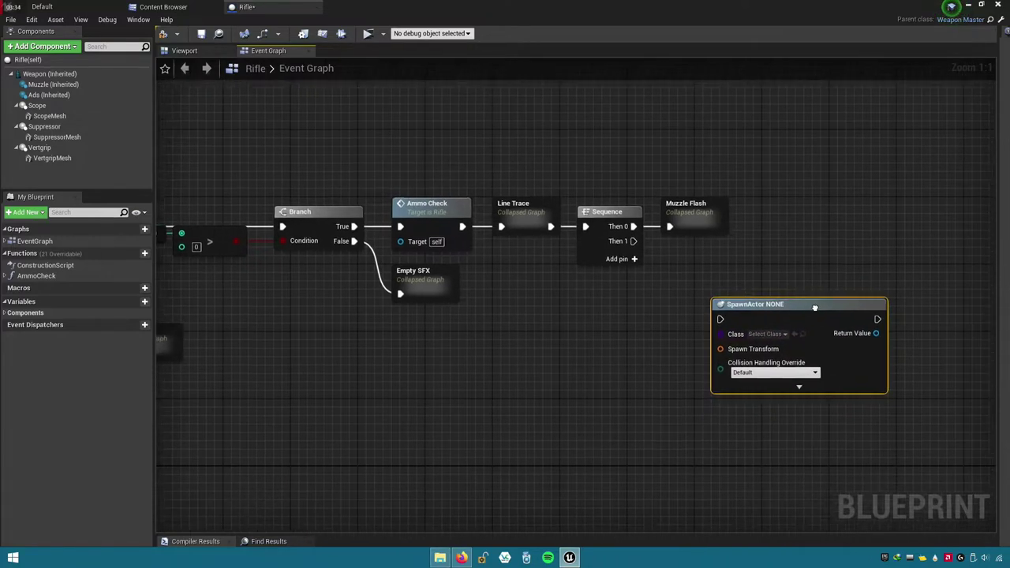
- Set the SpawnActor node's class to Decal
right_click_drag(810, 365, 756, 318)
left_click(756, 318)
type("decal")
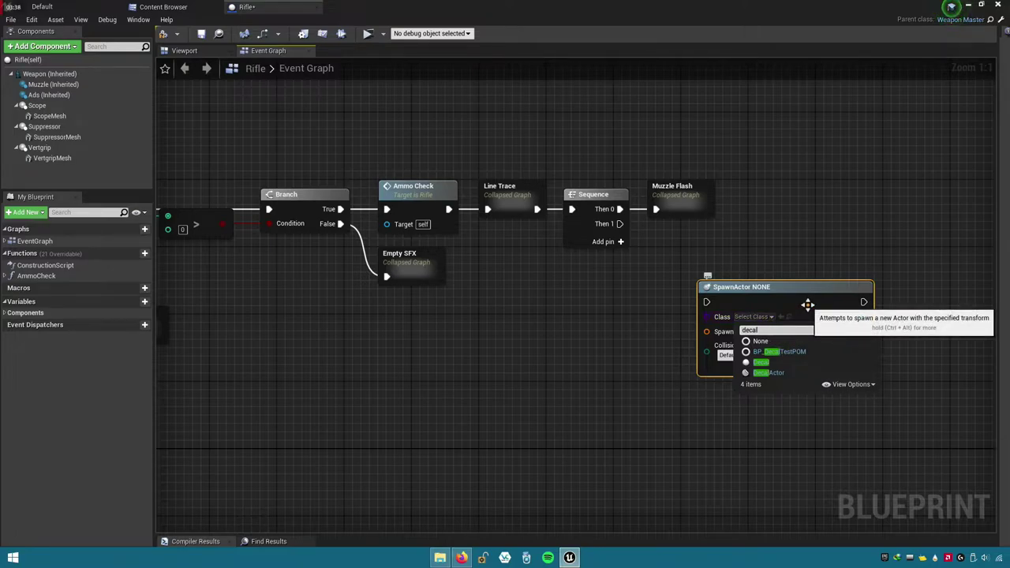
left_click(791, 365)
- Locate the Decal blueprint under Blueprint > Bullet > Decal, then return to the Rifle graph
left_click(162, 6)
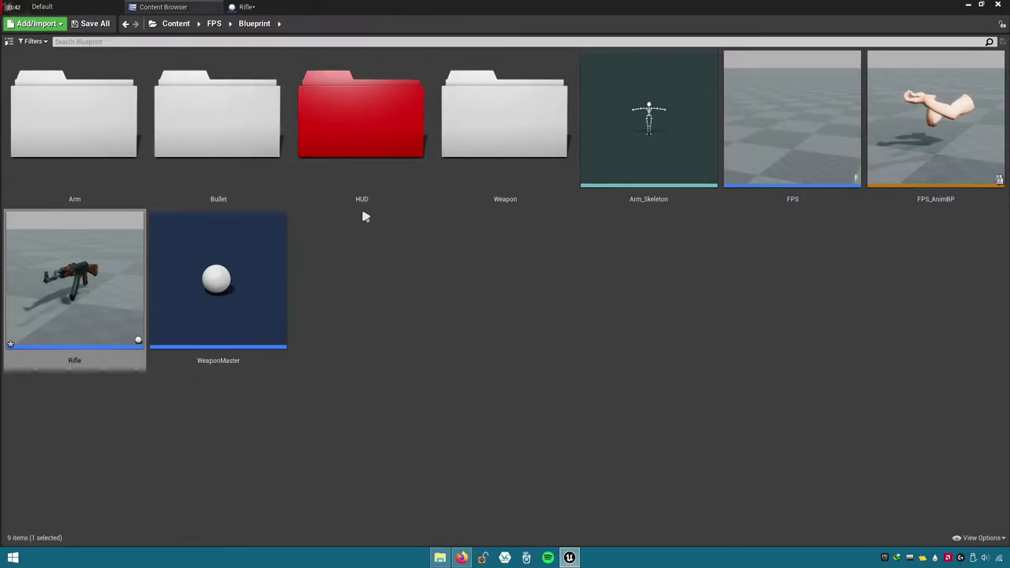
double_click(491, 189)
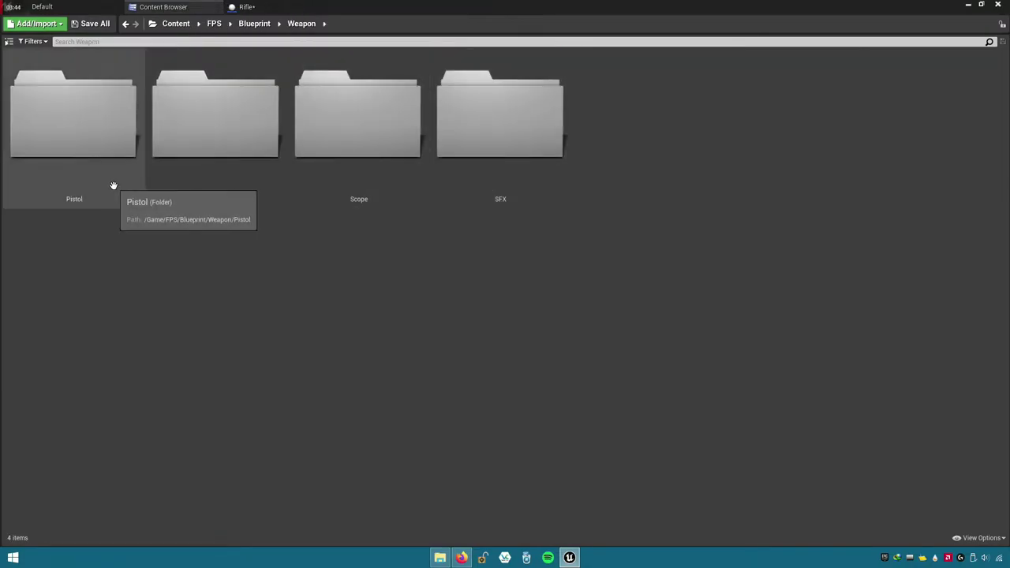
left_click(263, 26)
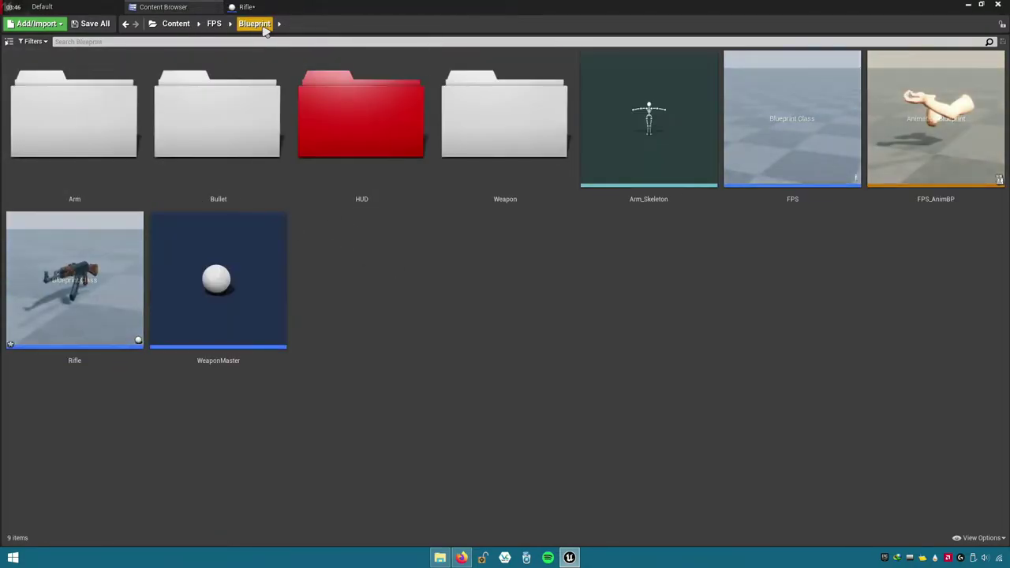
double_click(217, 171)
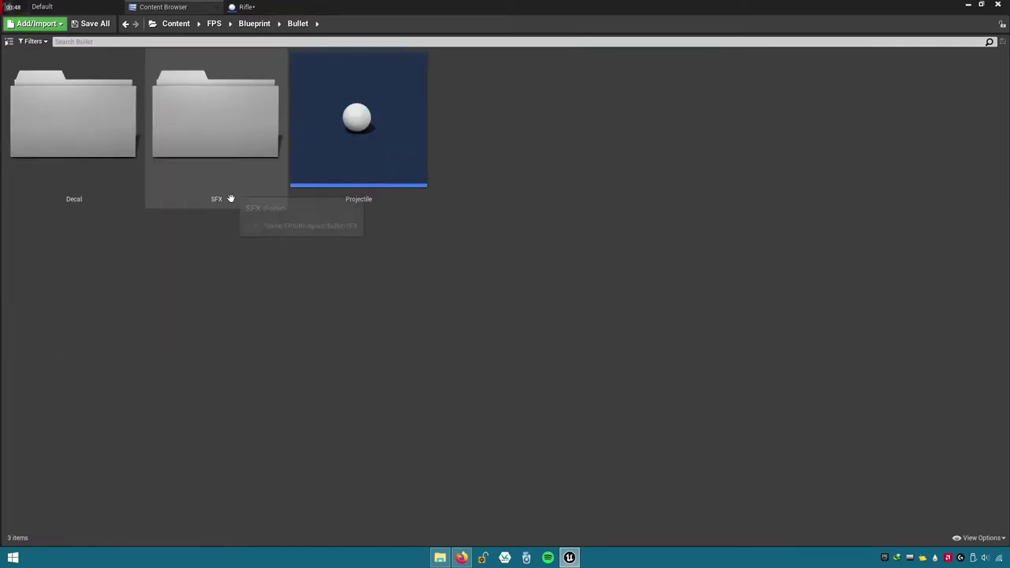
double_click(79, 201)
left_click(259, 189)
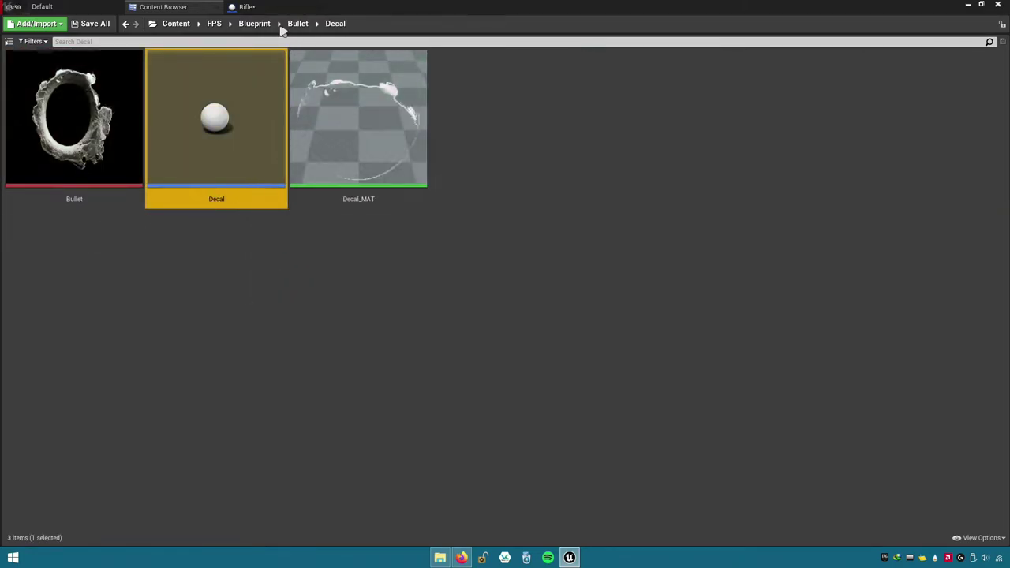
left_click(260, 7)
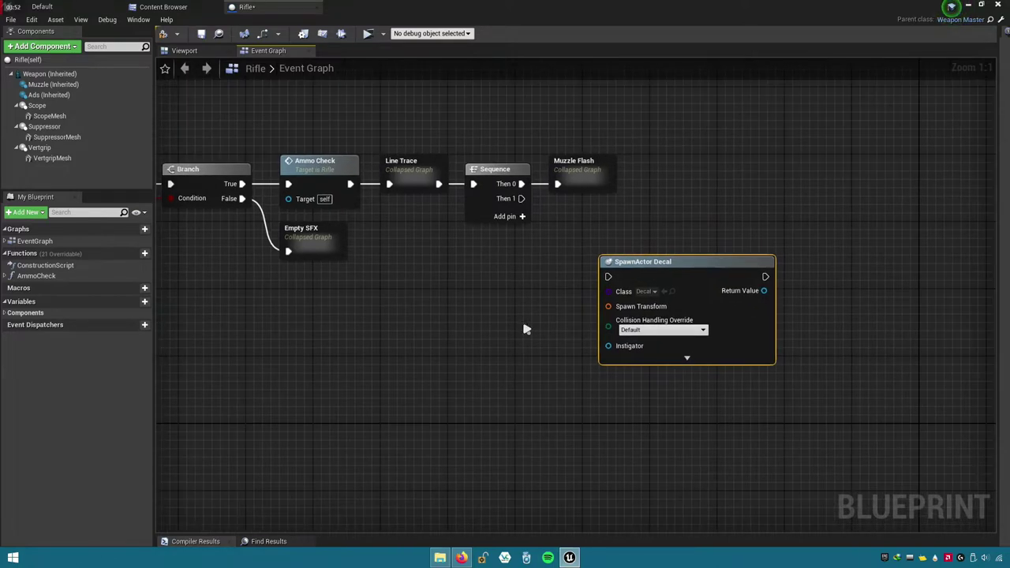
- Wire a new Make Transform node into the SpawnActor Decal node's Spawn Transform pin
right_click_drag(629, 355, 608, 277)
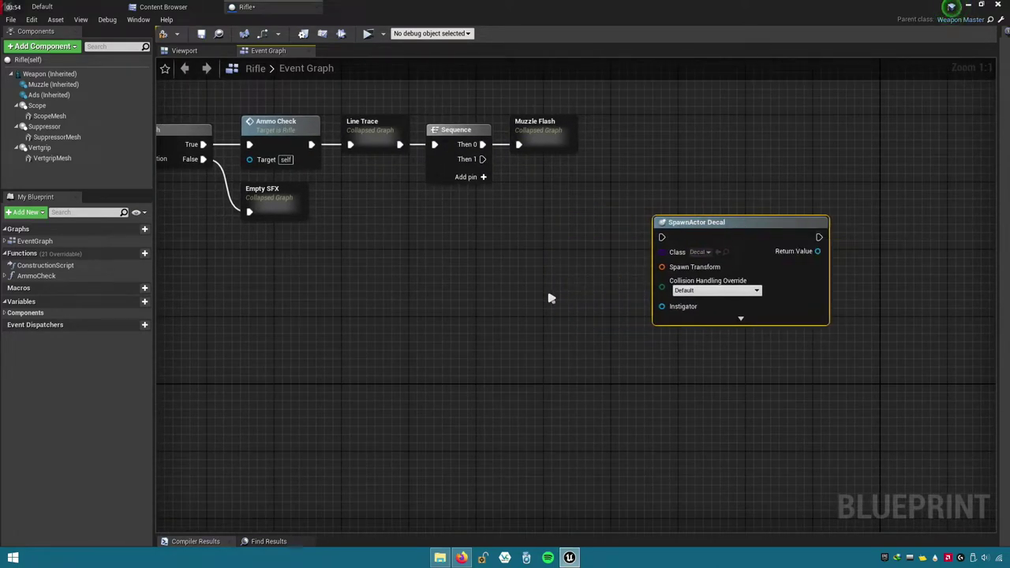
left_click_drag(670, 269, 570, 285)
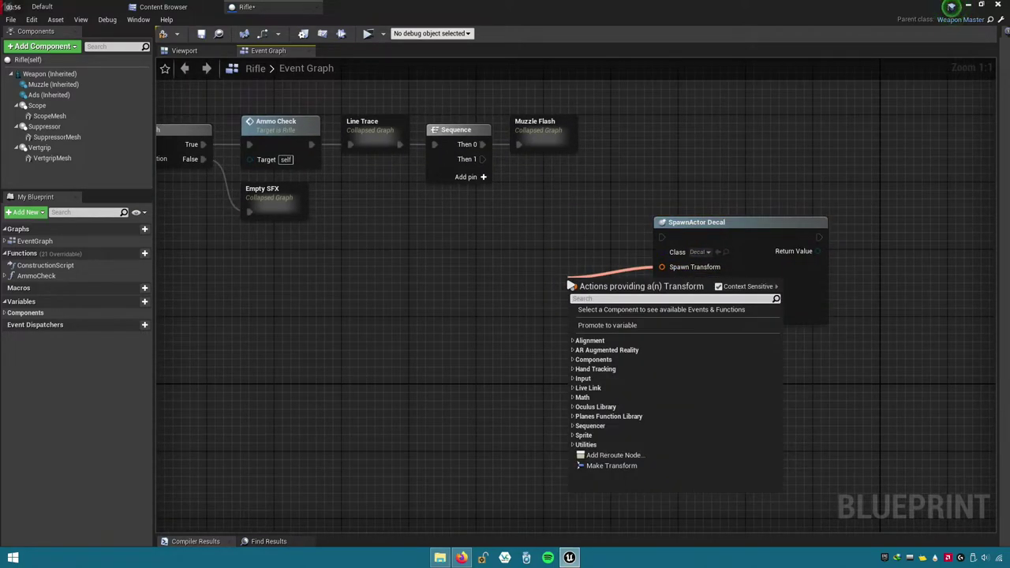
type("make")
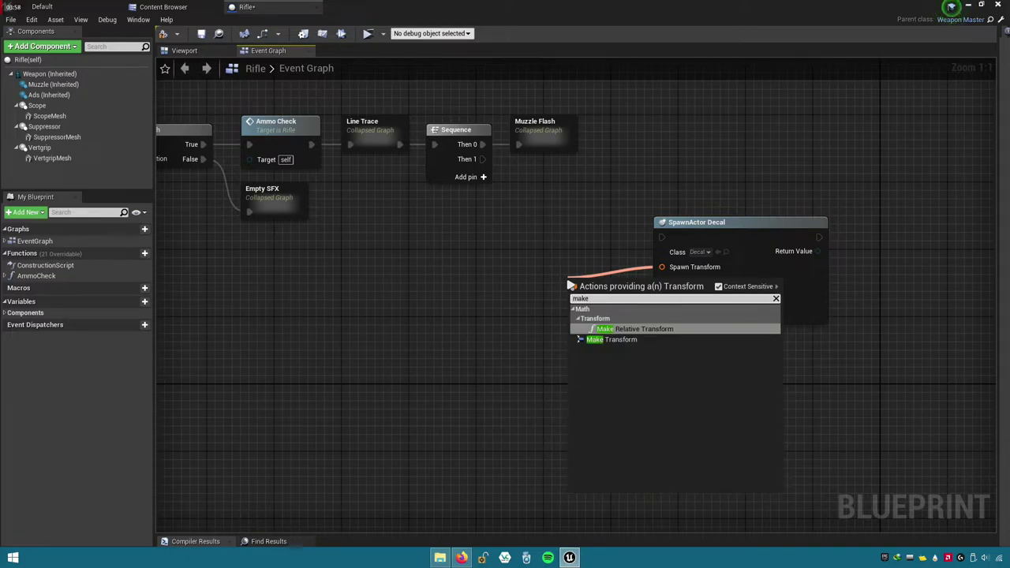
type(" transf")
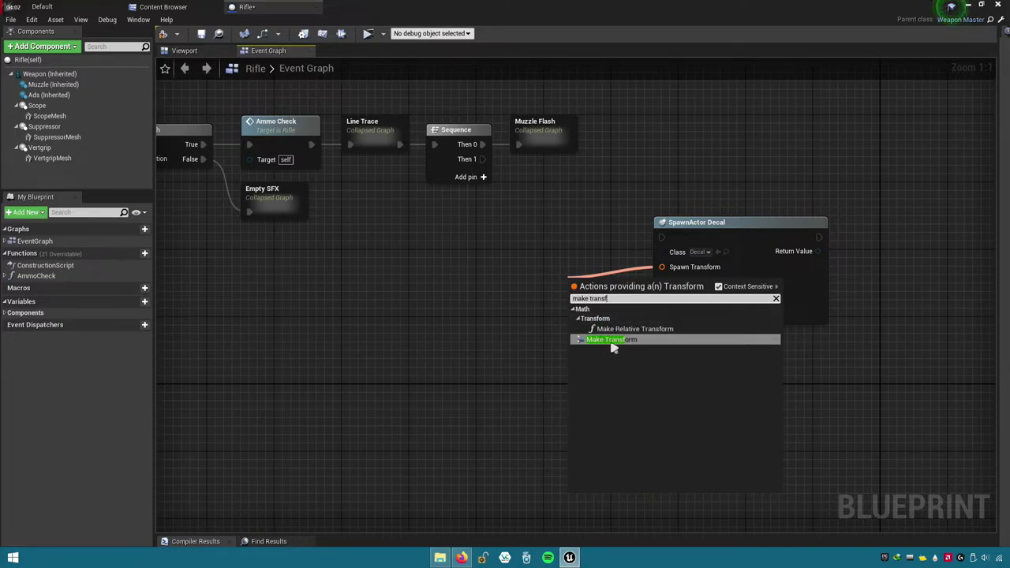
left_click(648, 342)
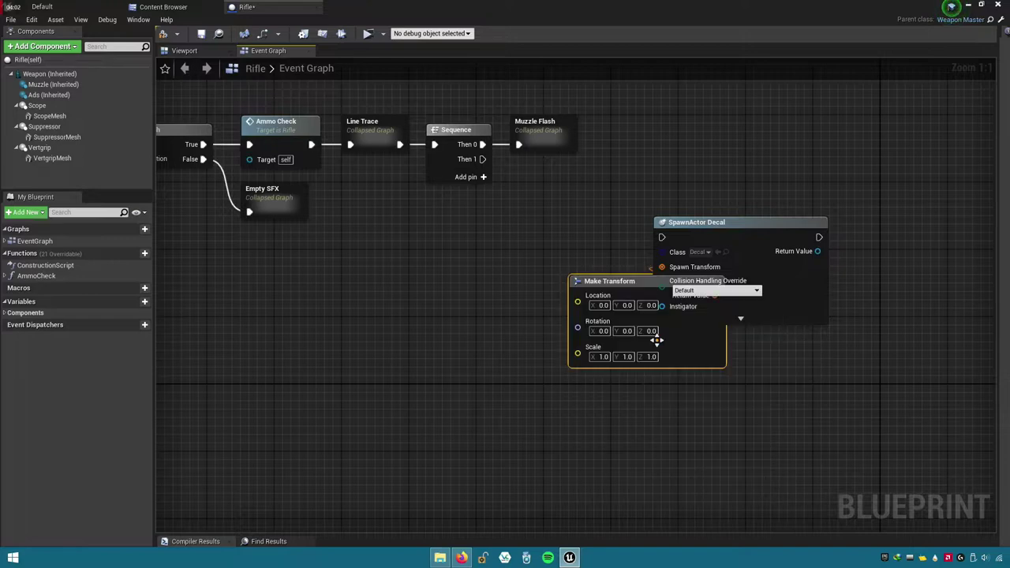
- Arrange the Make Transform and SpawnActor nodes side by side in the graph
left_click_drag(602, 289, 501, 260)
mouse_move(527, 376)
left_mouse_down()
mouse_move(755, 251)
mouse_move(838, 259)
left_mouse_up()
left_click(655, 415)
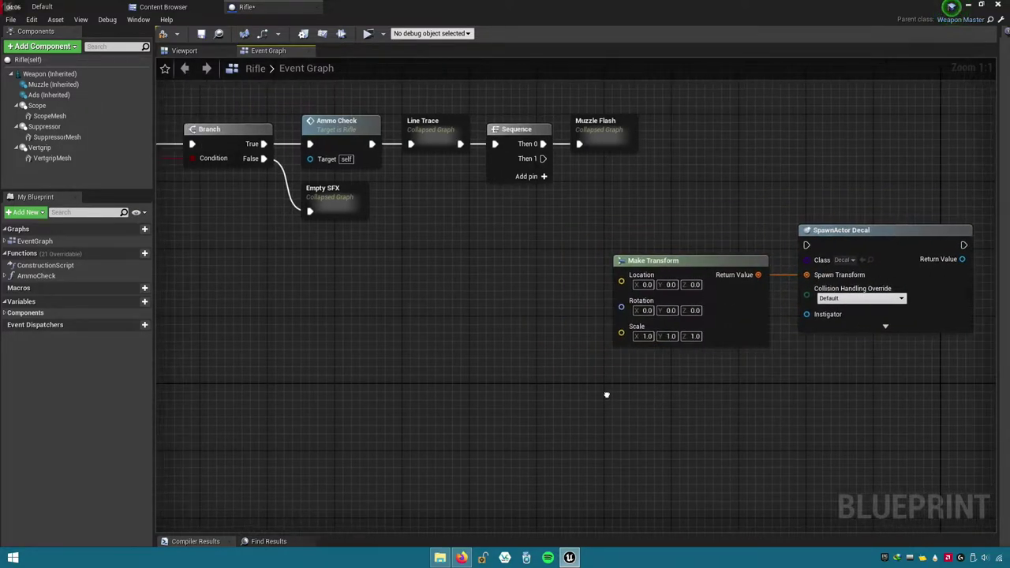
right_click_drag(590, 402, 647, 399)
left_click_drag(666, 287, 640, 291)
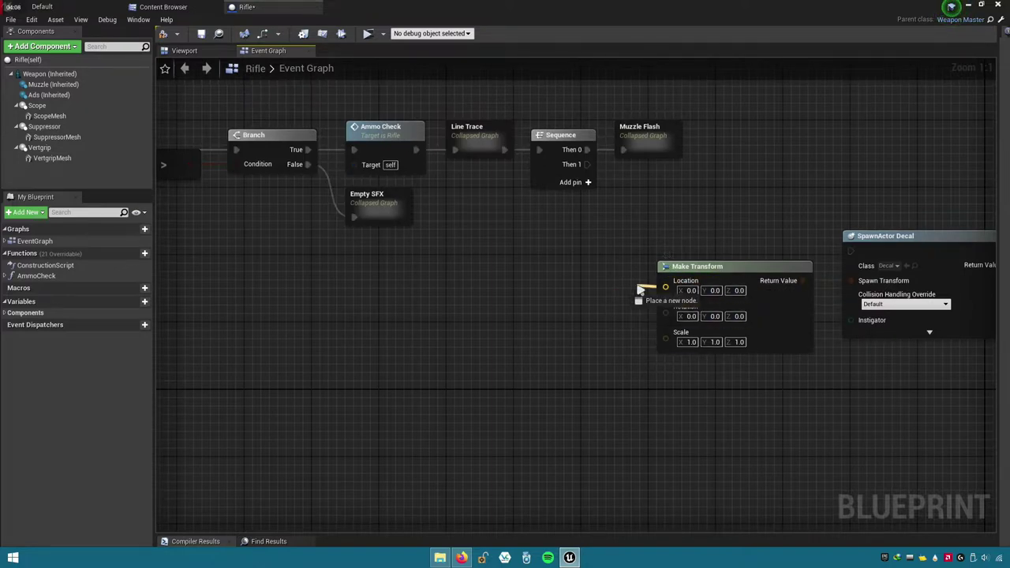
left_click_drag(580, 281, 580, 280)
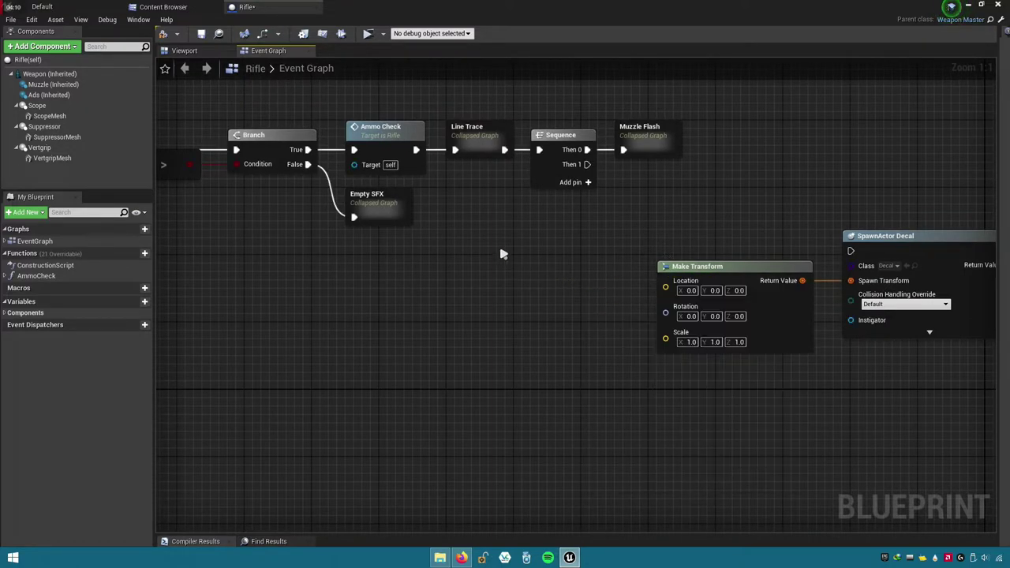
right_click_drag(530, 202, 451, 210)
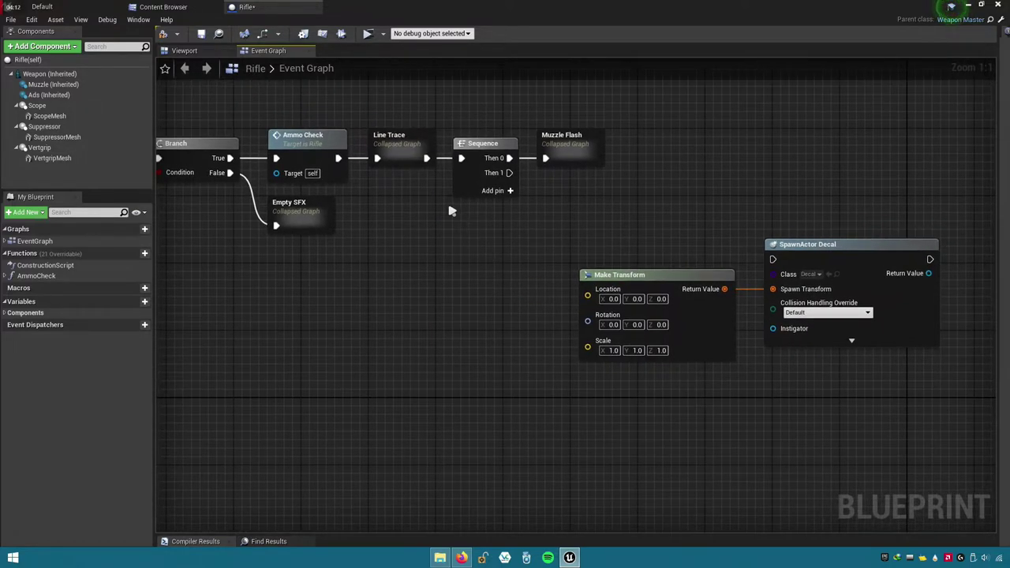
- Open the Line Trace collapsed graph and frame the Break Hit Result and Spawn Emitter nodes
double_click(400, 158)
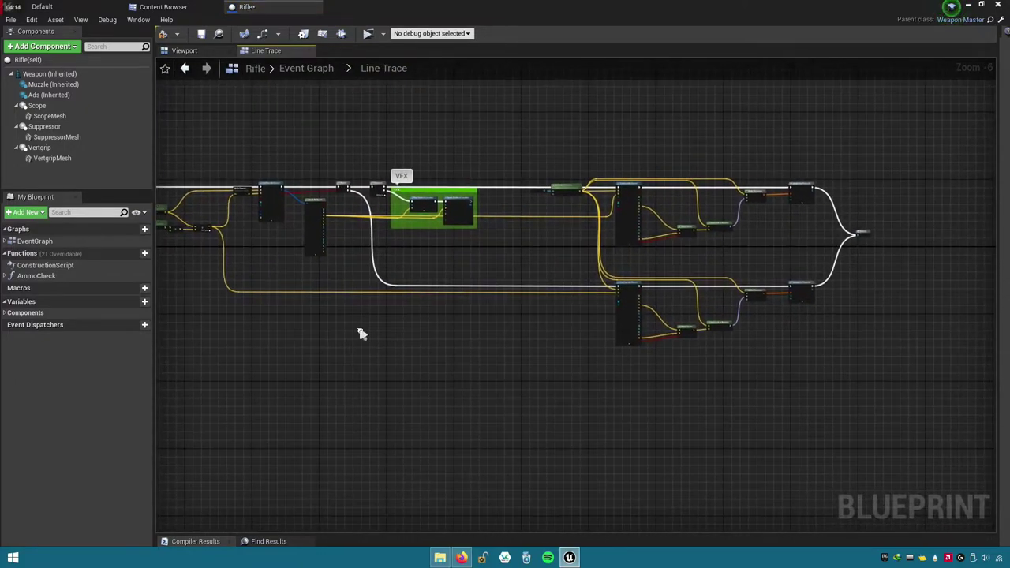
scroll(897, 315, "up", 6)
scroll(498, 355, "down", 4)
scroll(499, 356, "up", 1)
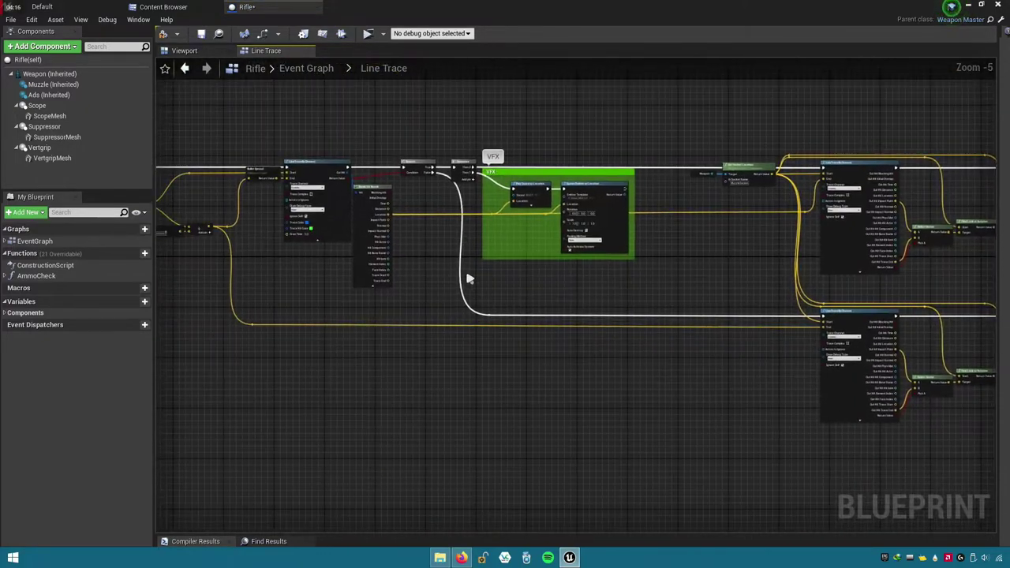
scroll(467, 275, "up", 2)
mouse_move(431, 203)
left_mouse_down()
mouse_move(454, 227)
mouse_move(677, 169)
left_mouse_up()
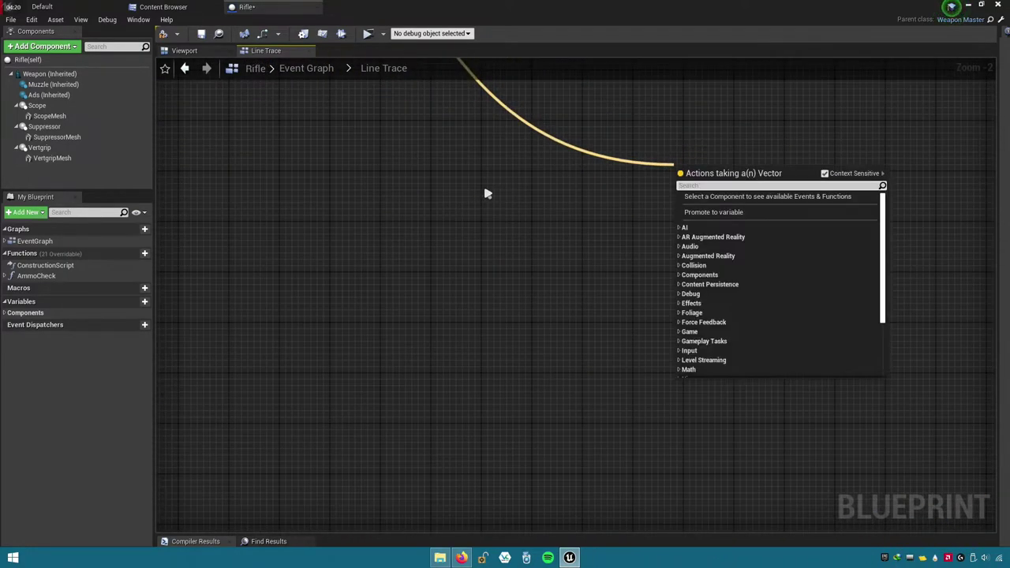
left_click(483, 182)
scroll(480, 315, "down", 3)
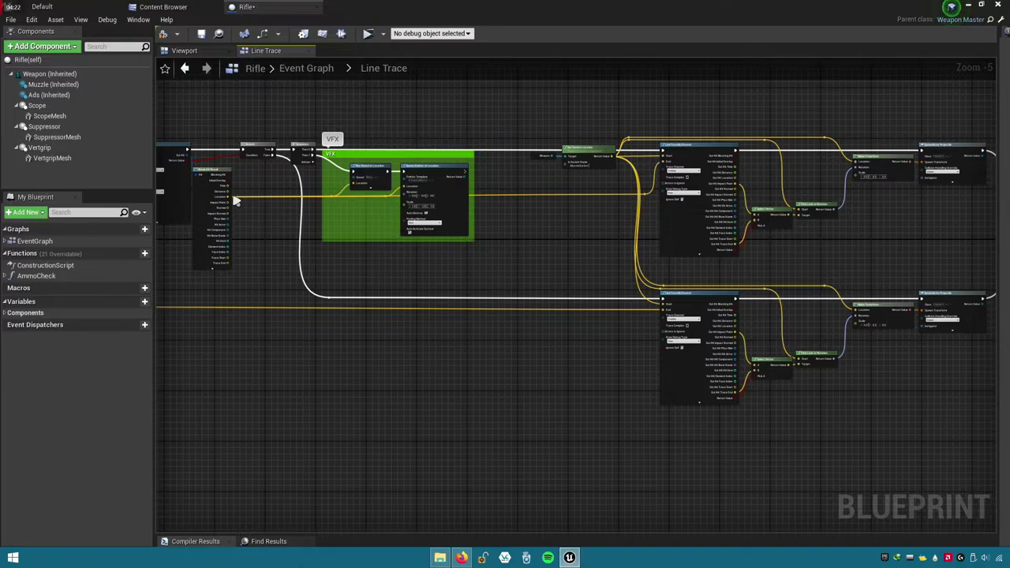
right_click_drag(229, 202, 701, 244)
scroll(702, 245, "up", 4)
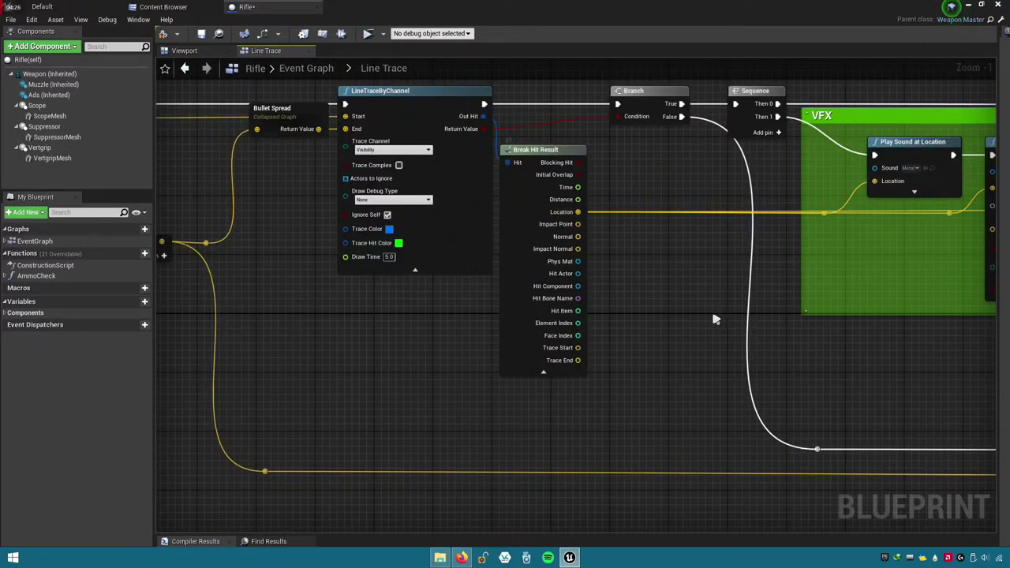
right_click_drag(618, 227, 469, 188)
- Run a wire from Break Hit Result's Location into a reroute point placed lower down
left_click_drag(430, 178, 577, 481)
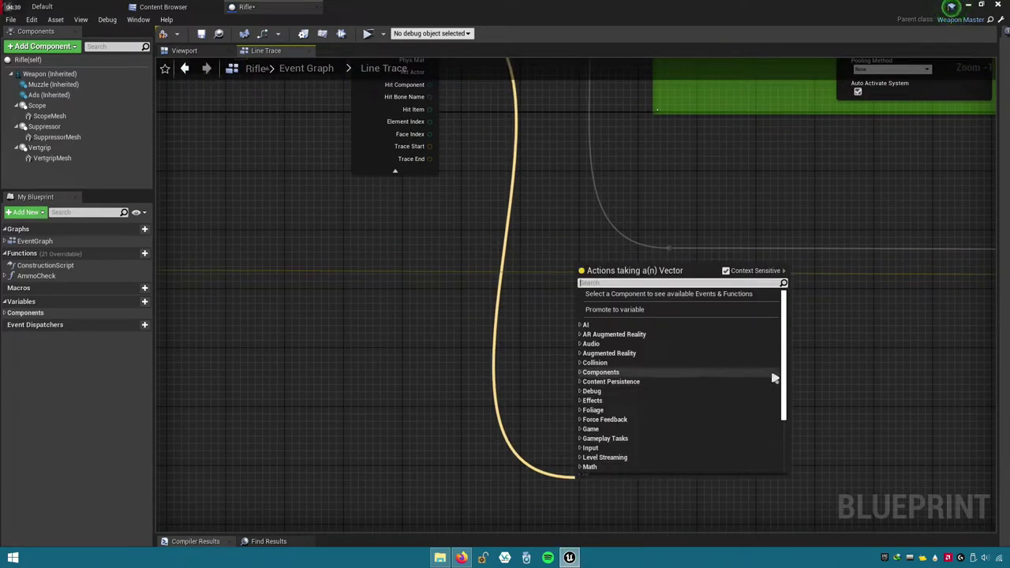
left_click_drag(786, 357, 787, 431)
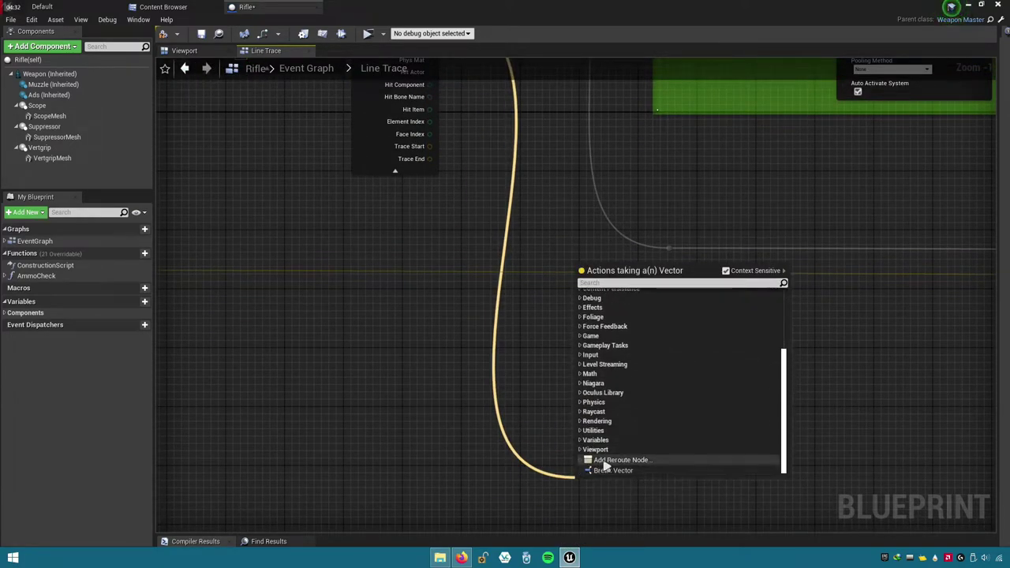
left_click(622, 460)
scroll(595, 474, "down", 3)
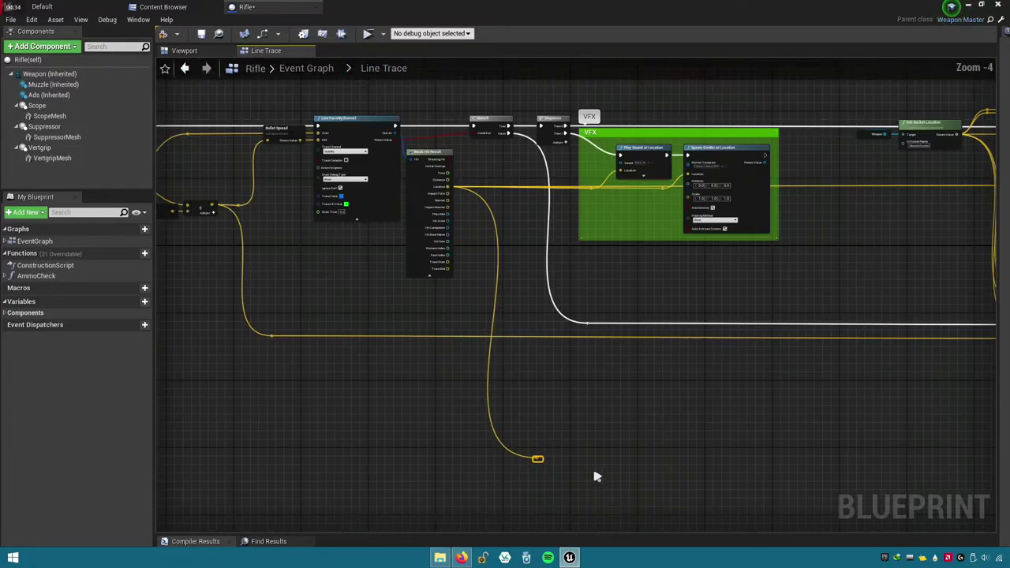
scroll(463, 428, "down", 1)
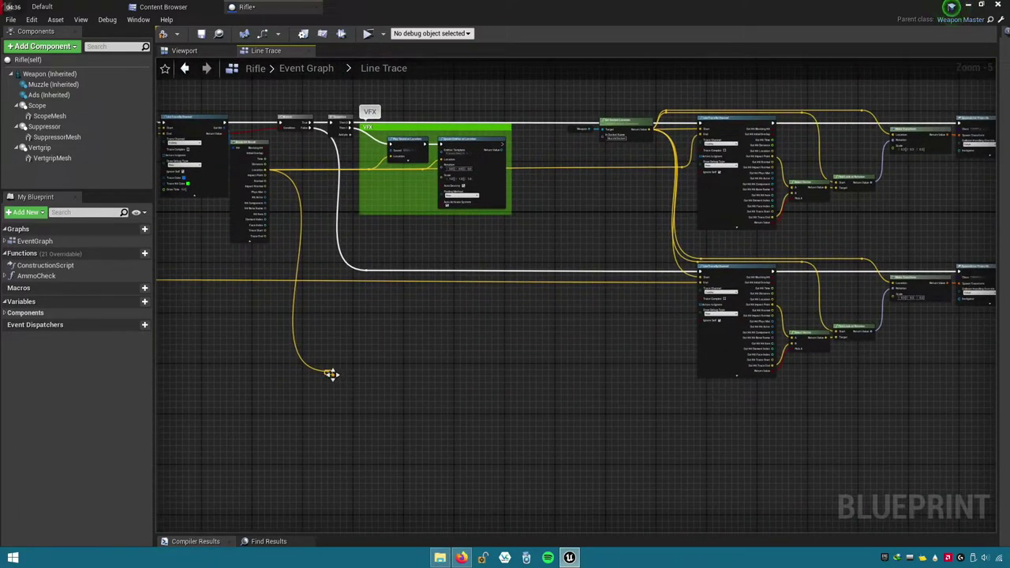
mouse_move(331, 375)
left_mouse_down()
mouse_move(352, 422)
mouse_move(370, 416)
left_mouse_up()
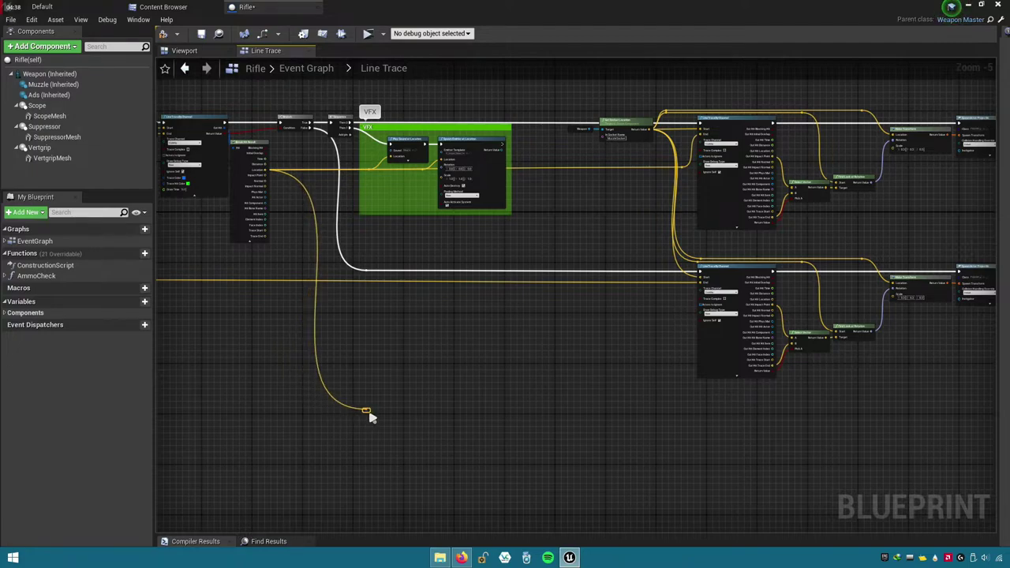
mouse_move(368, 417)
right_mouse_down()
mouse_move(257, 403)
mouse_move(472, 390)
right_mouse_up()
scroll(472, 390, "up", 4)
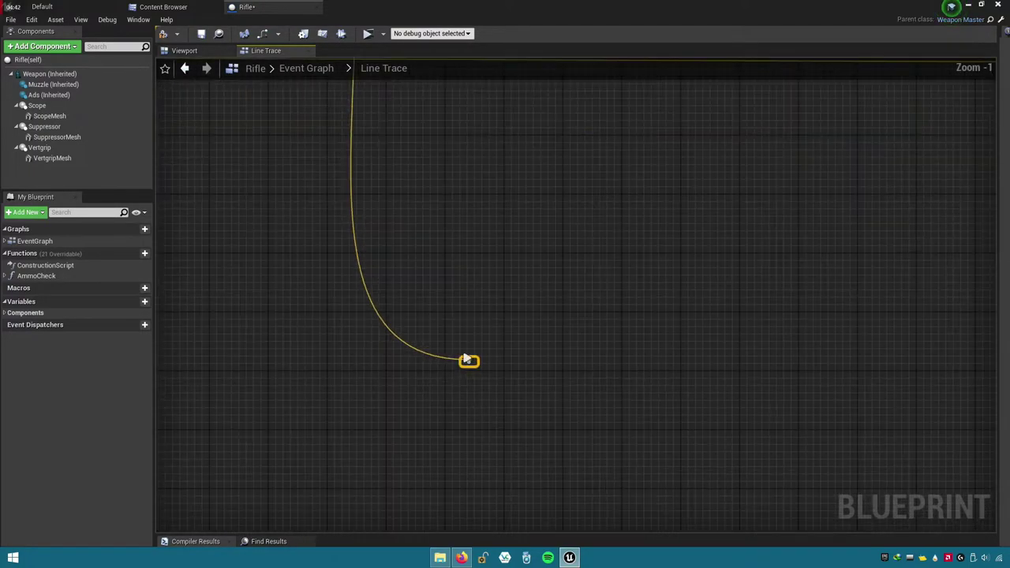
- Connect the rerouted hit Location wire to the Outputs node, creating a new output pin
left_click_drag(472, 360, 668, 361)
left_click(561, 410)
scroll(561, 411, "down", 5)
mouse_move(442, 433)
right_mouse_down()
mouse_move(405, 438)
mouse_move(421, 384)
right_mouse_up()
scroll(421, 384, "up", 1)
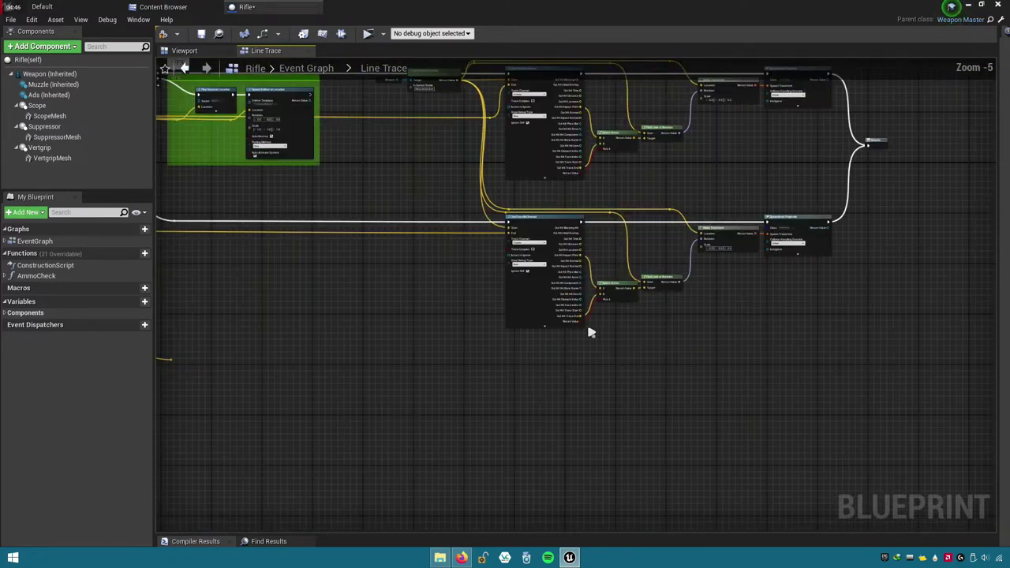
right_click_drag(526, 334, 687, 323)
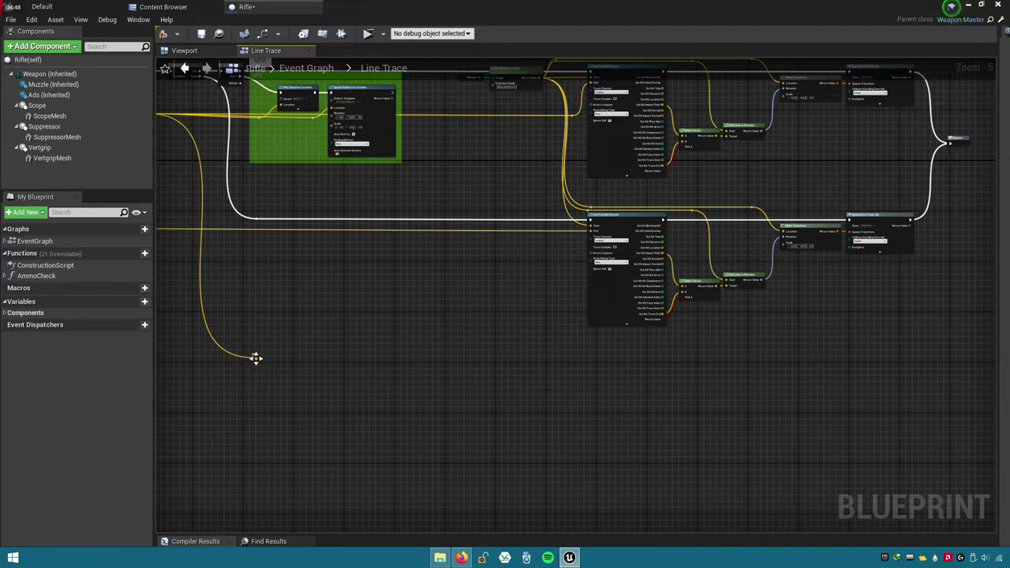
scroll(251, 359, "up", 1)
scroll(254, 356, "up", 1)
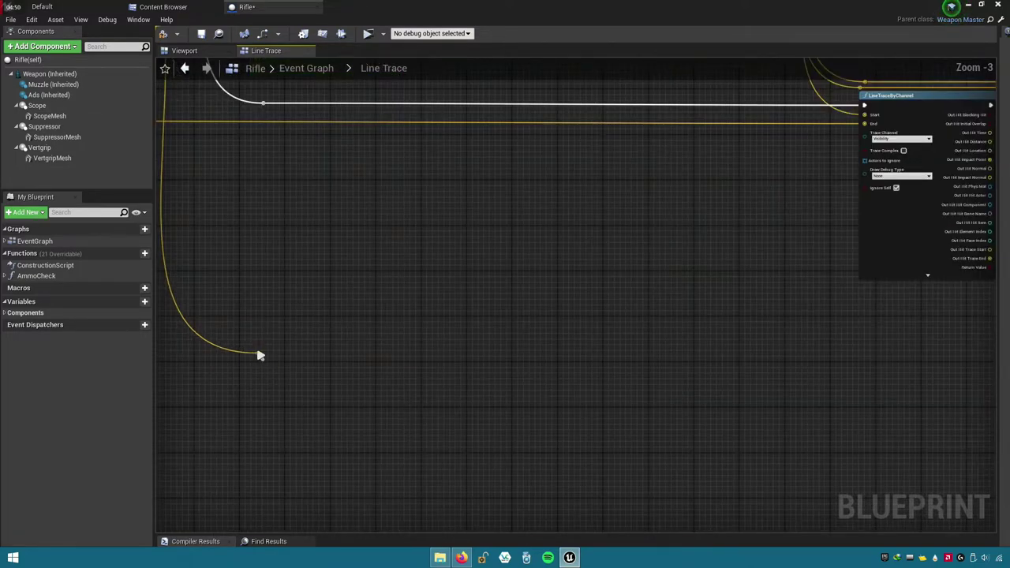
left_click_drag(257, 356, 987, 81)
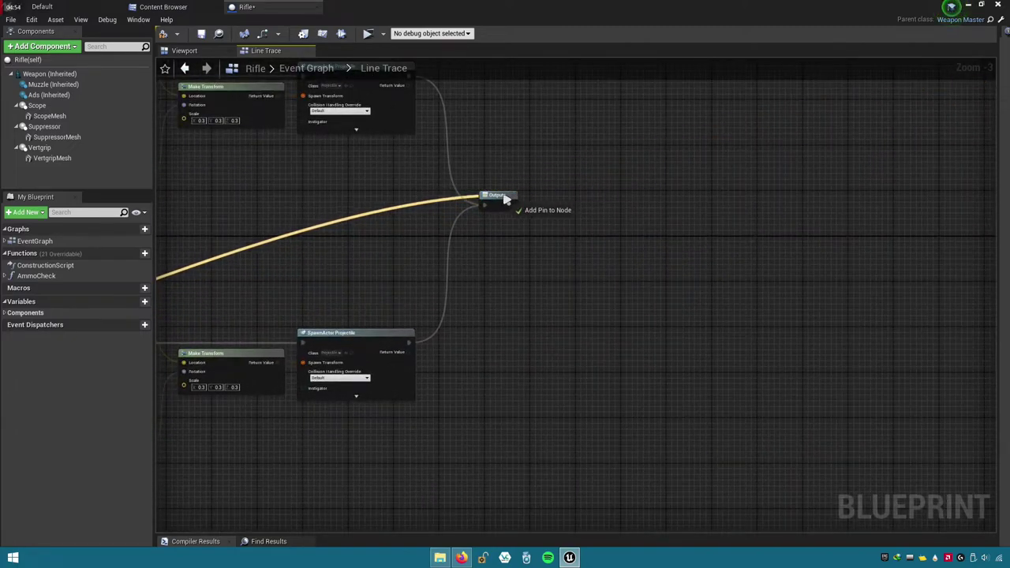
left_click_drag(987, 81, 504, 201)
- Add a second reroute point on the new wire and route it along the graph's bottom
scroll(670, 266, "down", 1)
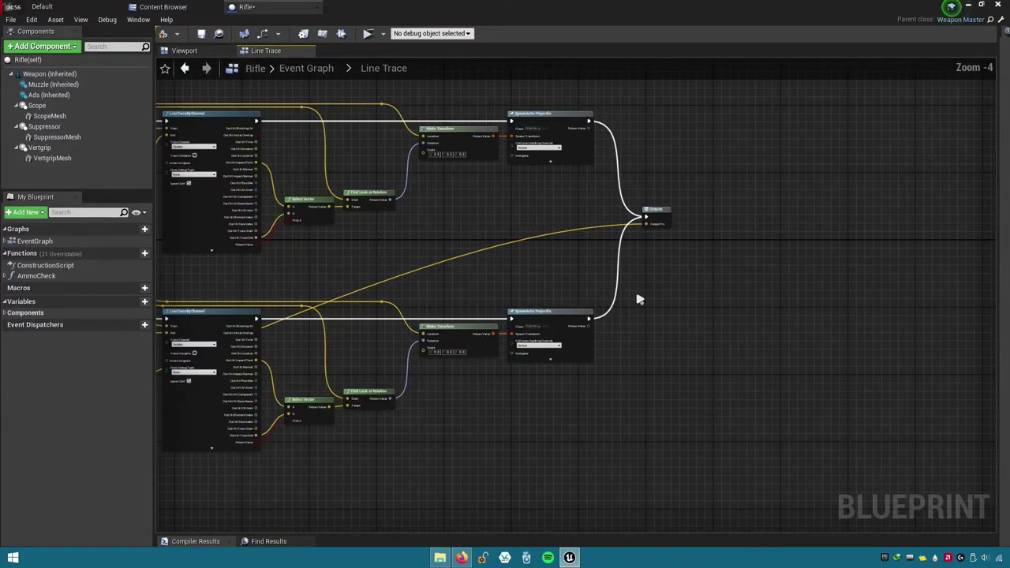
double_click(580, 176)
right_click_drag(581, 175, 705, 140)
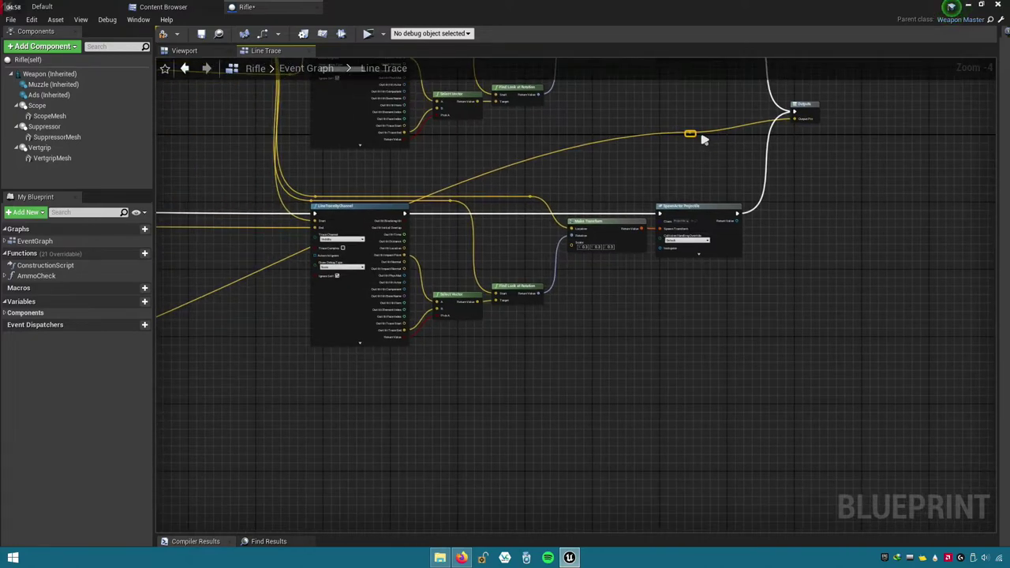
left_click_drag(691, 134, 683, 401)
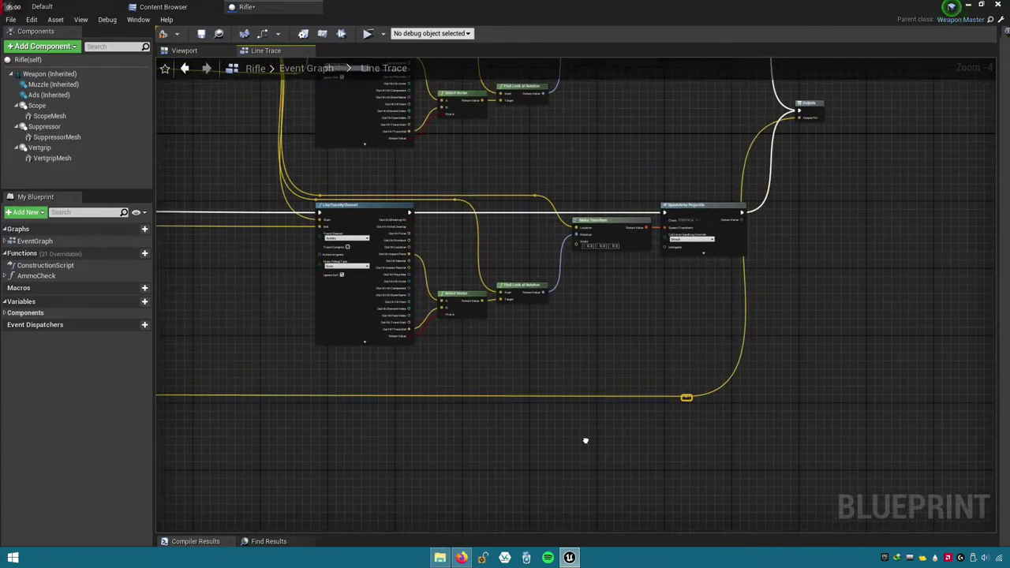
scroll(801, 400, "down", 1)
mouse_move(584, 440)
right_mouse_down()
mouse_move(801, 400)
mouse_move(731, 341)
right_mouse_up()
scroll(731, 340, "up", 1)
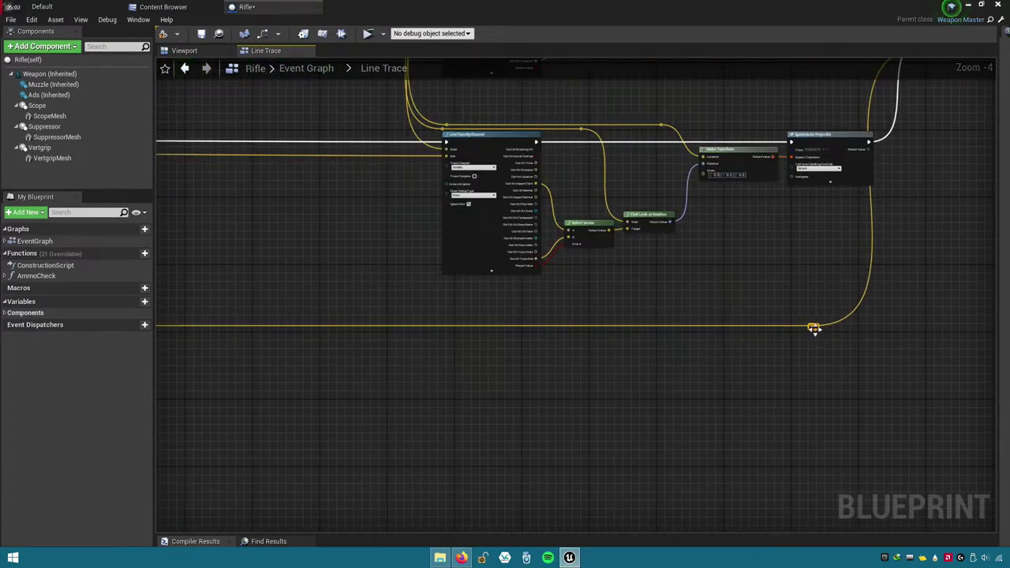
left_click_drag(814, 329, 813, 335)
- Nudge the reroute point into place and frame the line trace nodes
right_click_drag(694, 369, 742, 324)
scroll(742, 324, "up", 3)
mouse_move(820, 316)
right_mouse_down()
mouse_move(752, 314)
mouse_move(444, 486)
right_mouse_up()
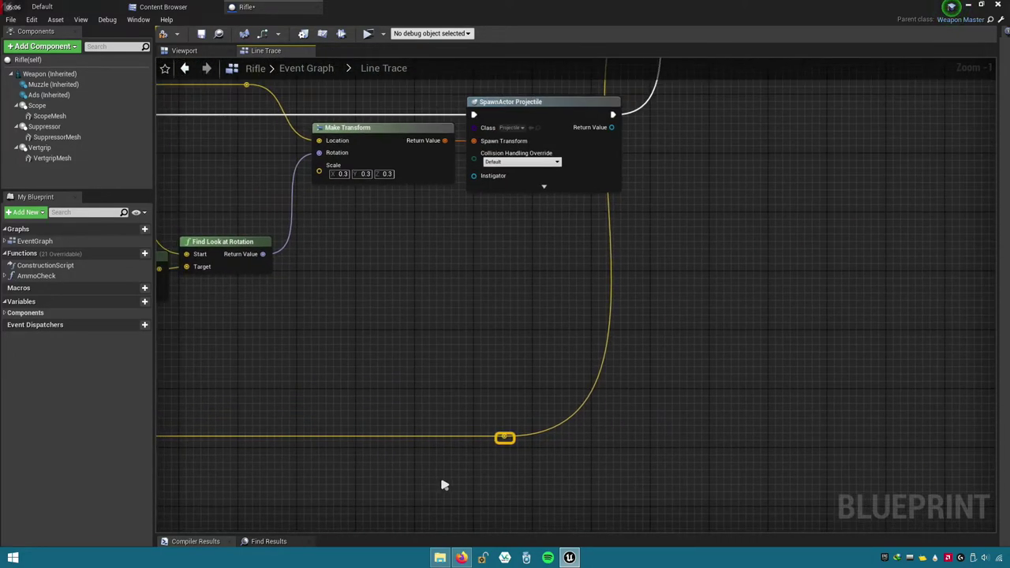
scroll(445, 486, "down", 3)
right_click_drag(511, 470, 541, 452)
left_click_drag(507, 440, 516, 446)
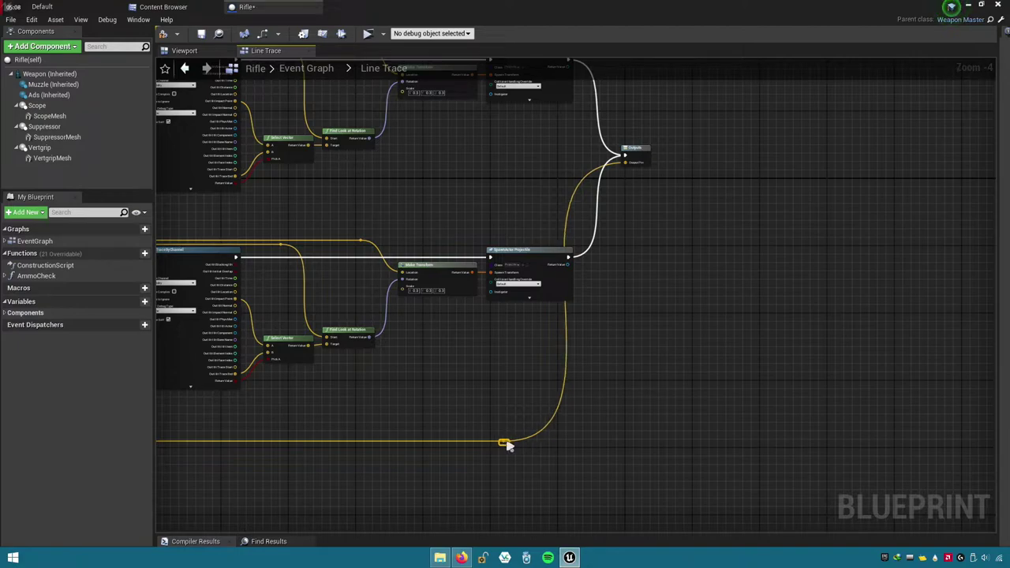
right_click_drag(515, 447, 735, 483)
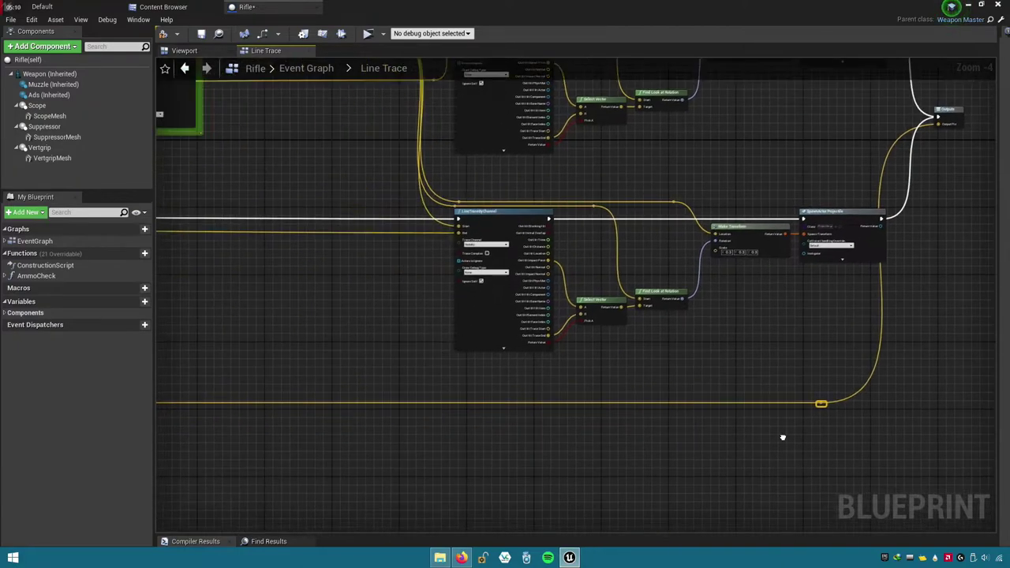
scroll(798, 360, "up", 1)
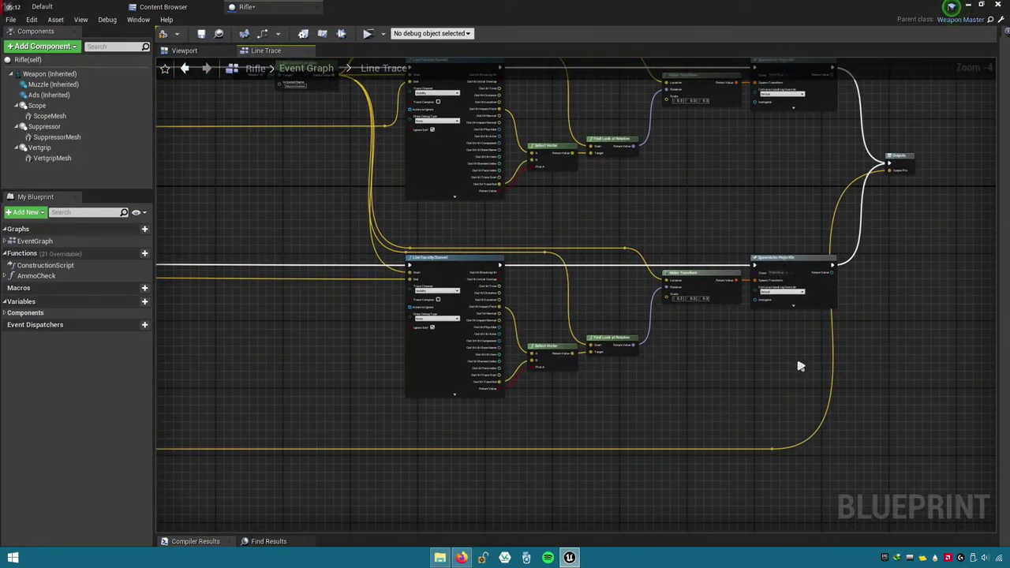
scroll(861, 237, "up", 1)
scroll(837, 170, "up", 2)
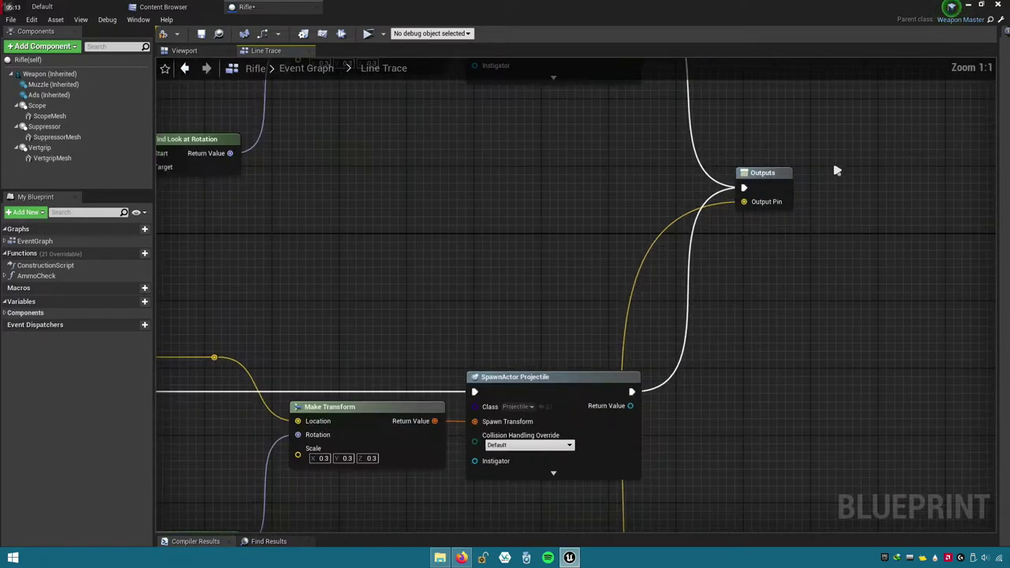
- Rename the Outputs node's new pin from OutputPin to Location
left_click(788, 173)
left_click(988, 212)
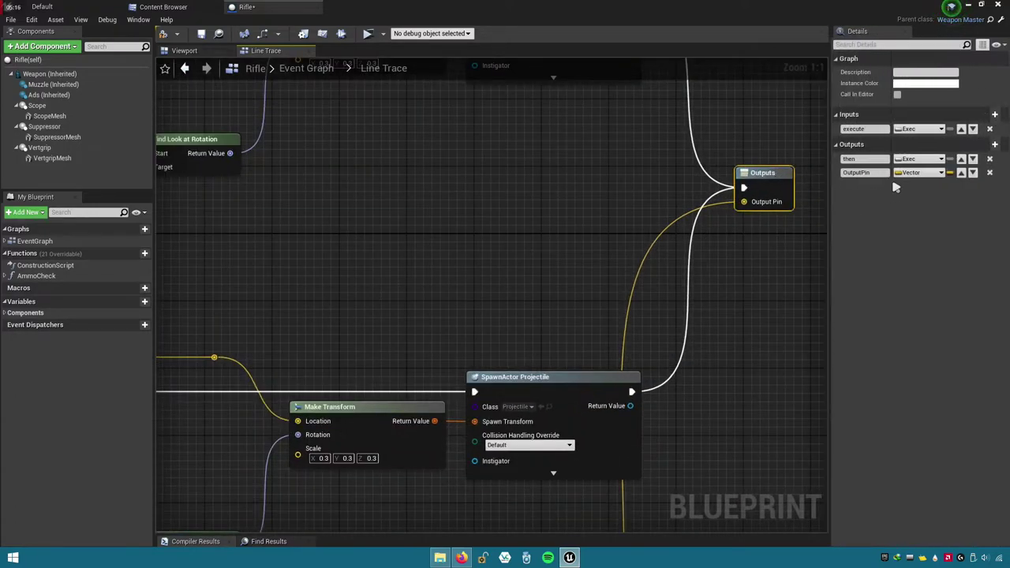
type("L")
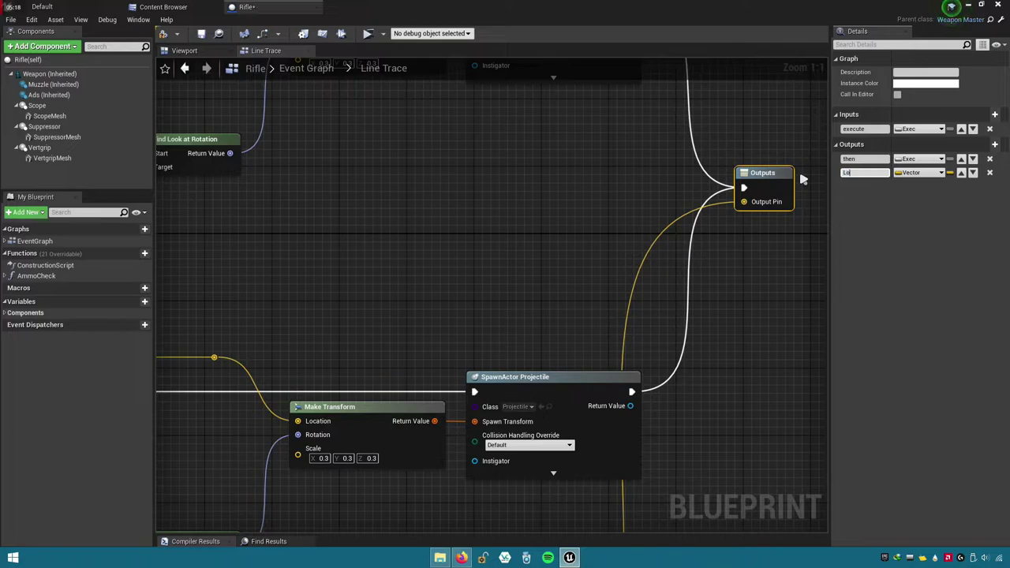
type("ocation")
- Compile and save the Rifle blueprint
left_click(161, 36)
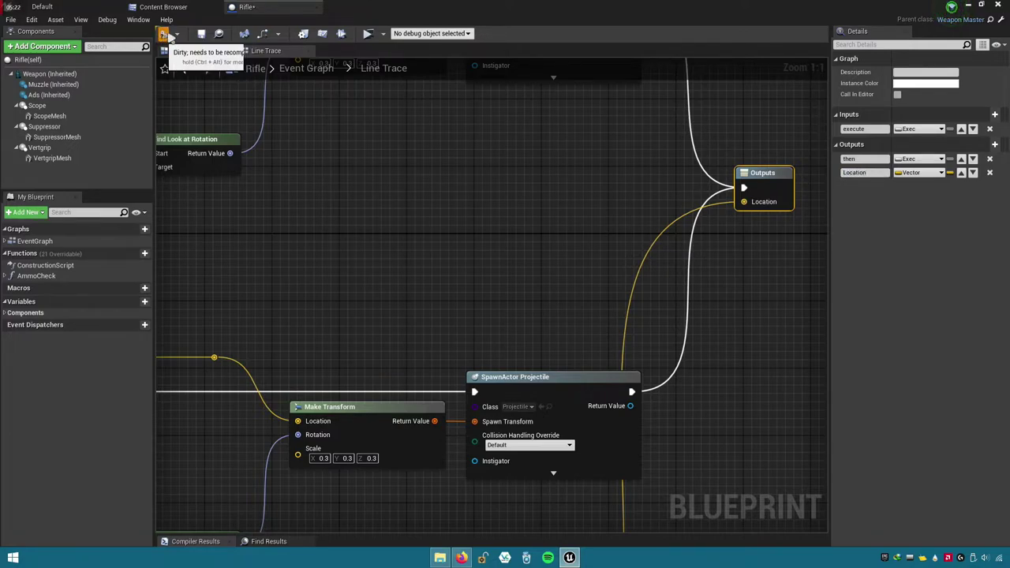
left_click(204, 36)
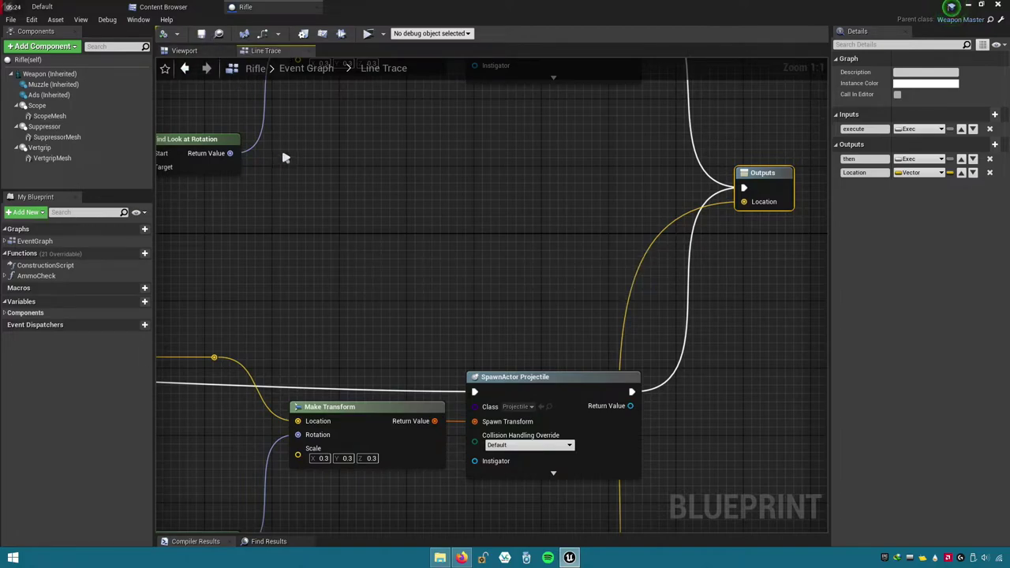
right_click_drag(264, 258, 382, 261)
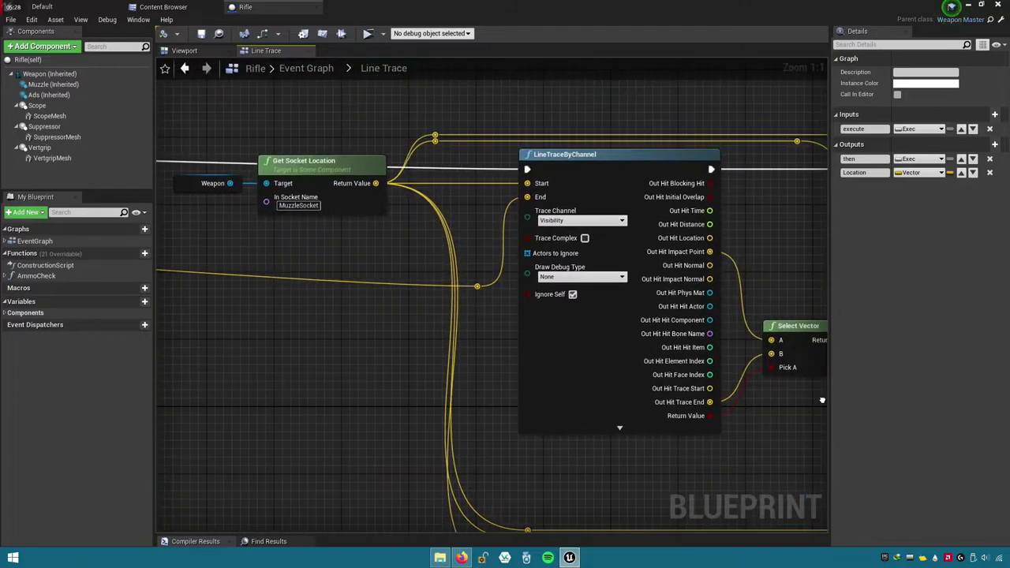
- Pull a wire from Break Hit Result's Normal pin into a new reroute node
right_click_drag(207, 238, 446, 380)
scroll(446, 381, "down", 2)
right_click_drag(422, 250, 503, 311)
scroll(333, 317, "up", 1)
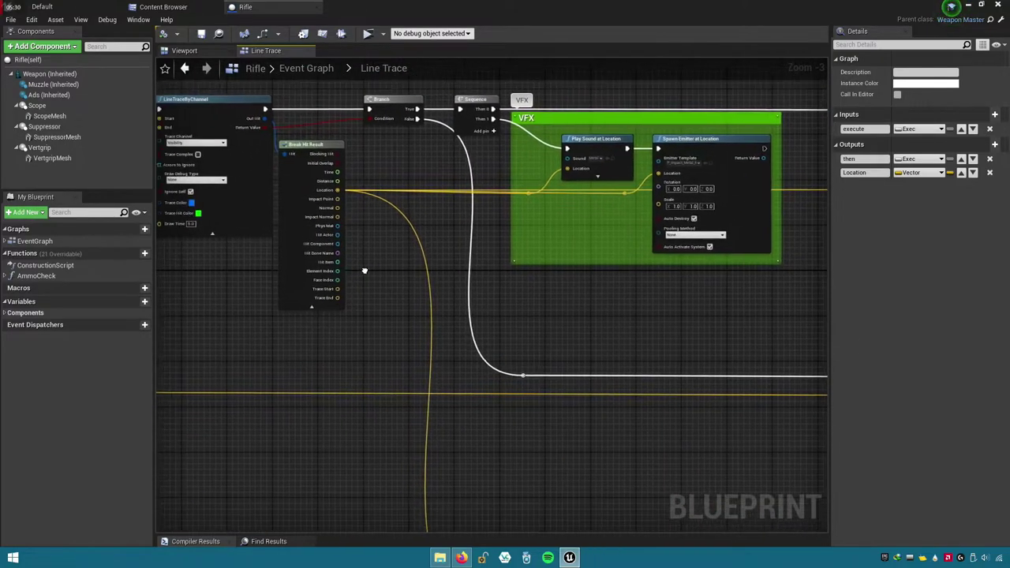
scroll(350, 179, "up", 2)
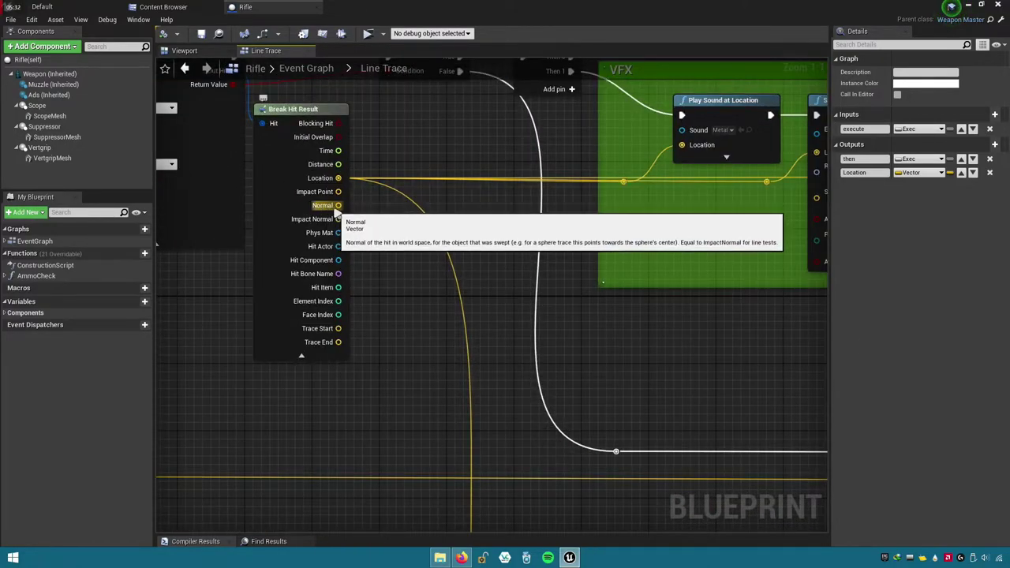
right_click_drag(468, 310, 439, 211)
left_click_drag(306, 106, 566, 329)
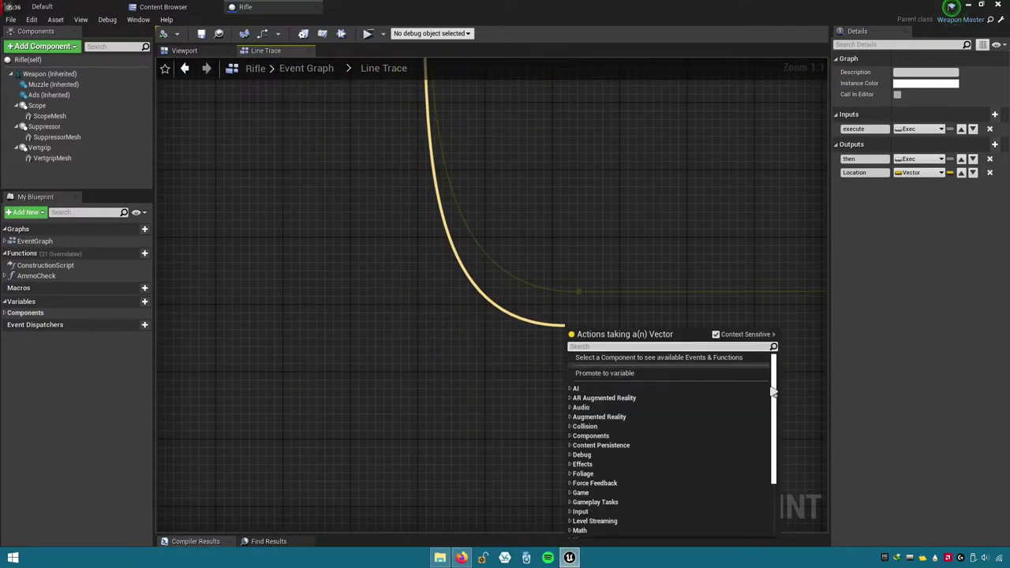
left_click_drag(778, 388, 776, 530)
left_click(603, 524)
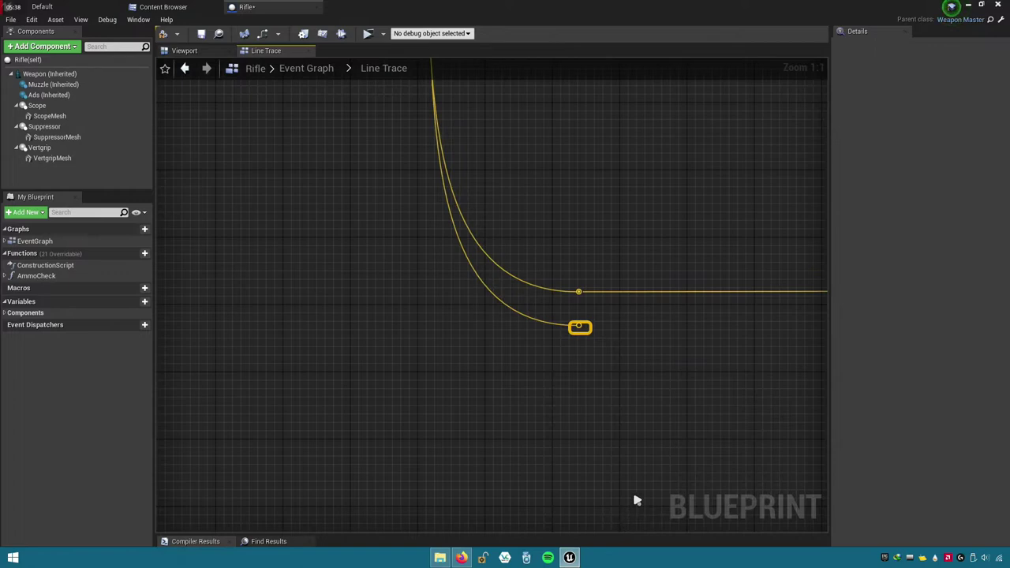
- Connect the reroute node's wire to the Outputs node as a second vector output pin
scroll(556, 490, "down", 2)
scroll(531, 500, "down", 2)
right_click_drag(531, 501, 476, 452)
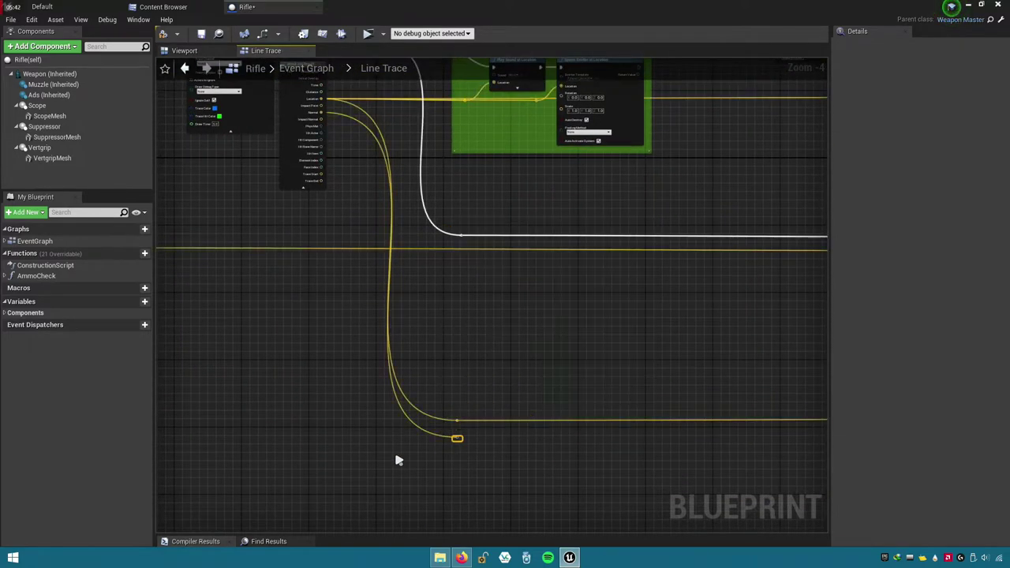
scroll(370, 466, "down", 1)
scroll(319, 436, "down", 2)
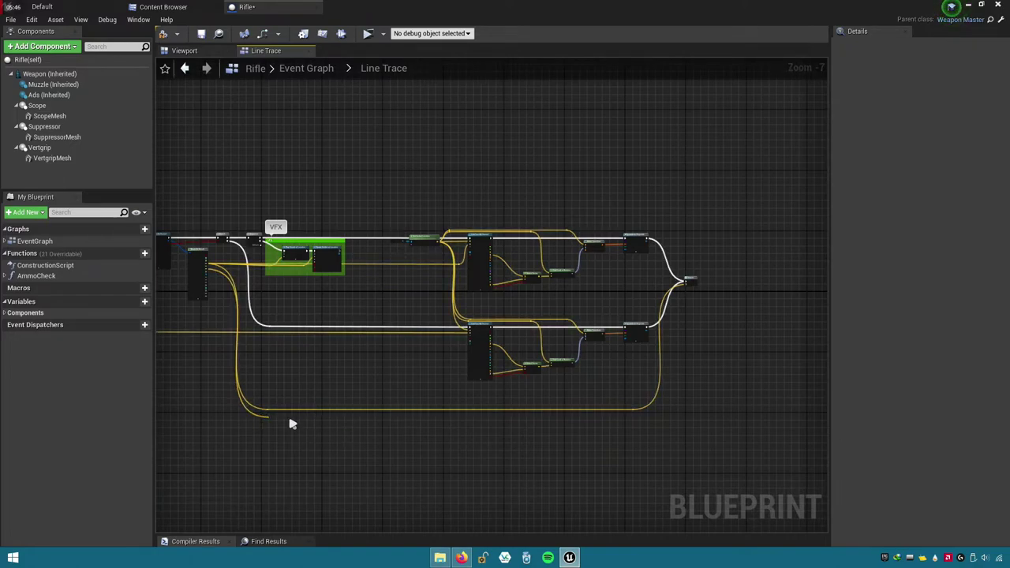
scroll(263, 432, "up", 3)
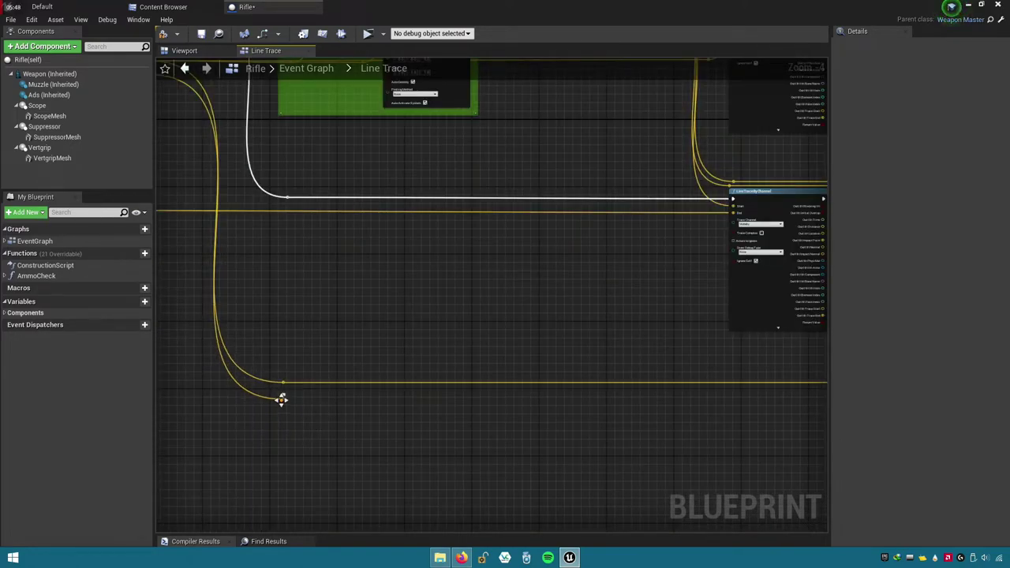
mouse_move(282, 399)
left_mouse_down()
mouse_move(156, 161)
mouse_move(695, 97)
left_mouse_up()
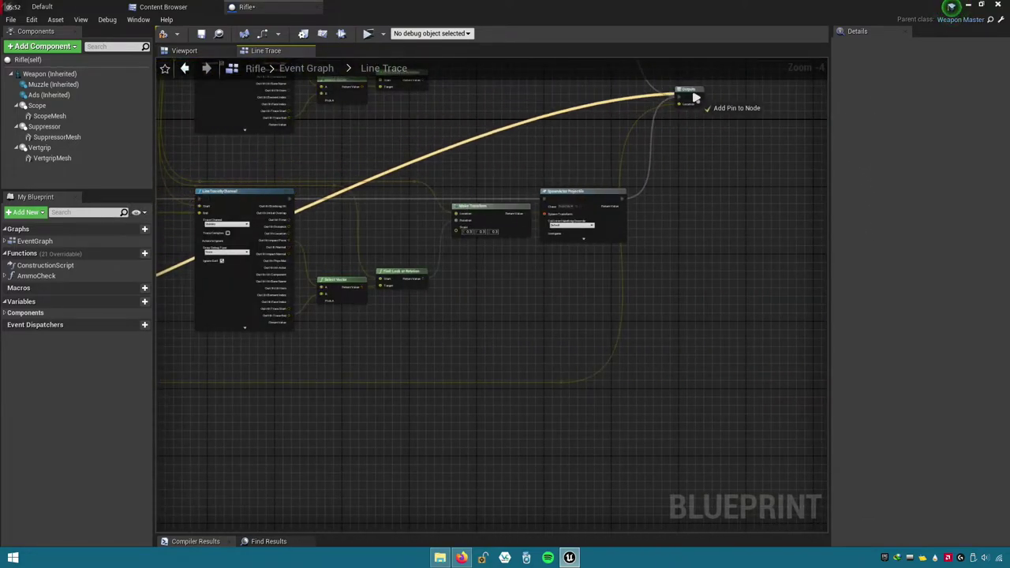
left_click_drag(694, 97, 692, 213)
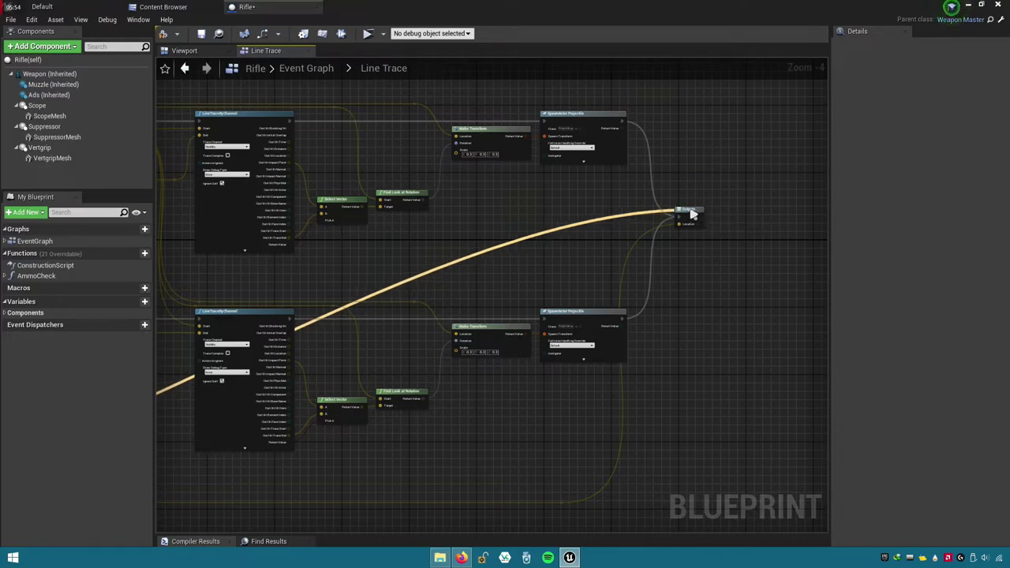
scroll(688, 192, "up", 5)
left_click(686, 189)
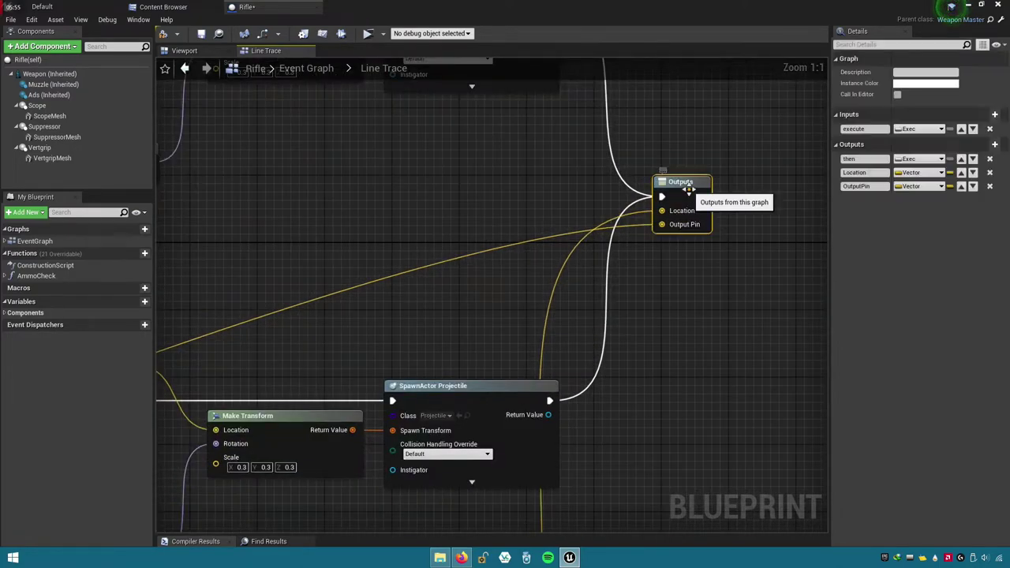
- Rename the second output pin to Normal
left_click(868, 186)
type("n")
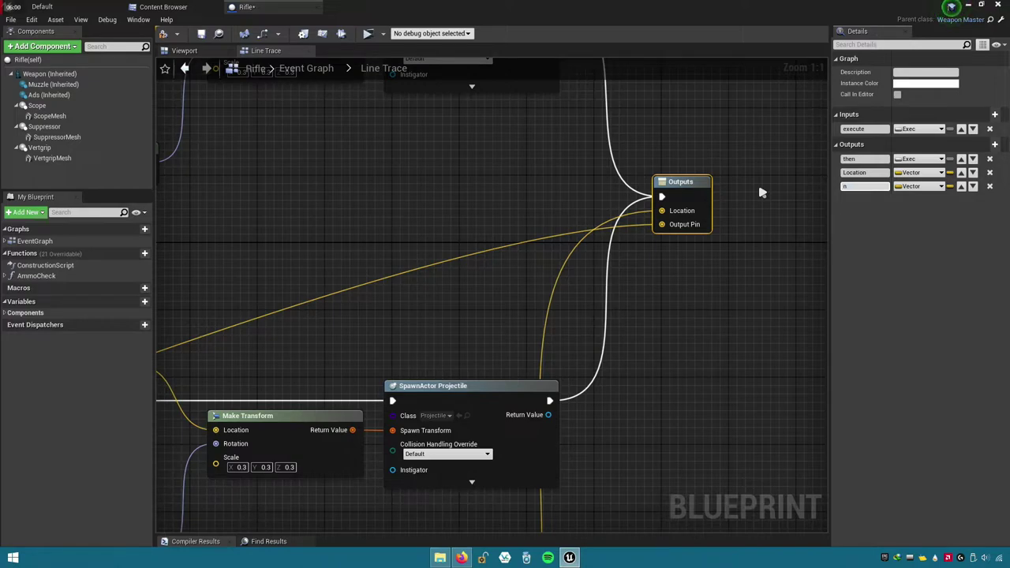
type("nnnnnnnnnn")
type("n")
type("N")
key("Left")
key("BackSpace")
type("or")
type("mal")
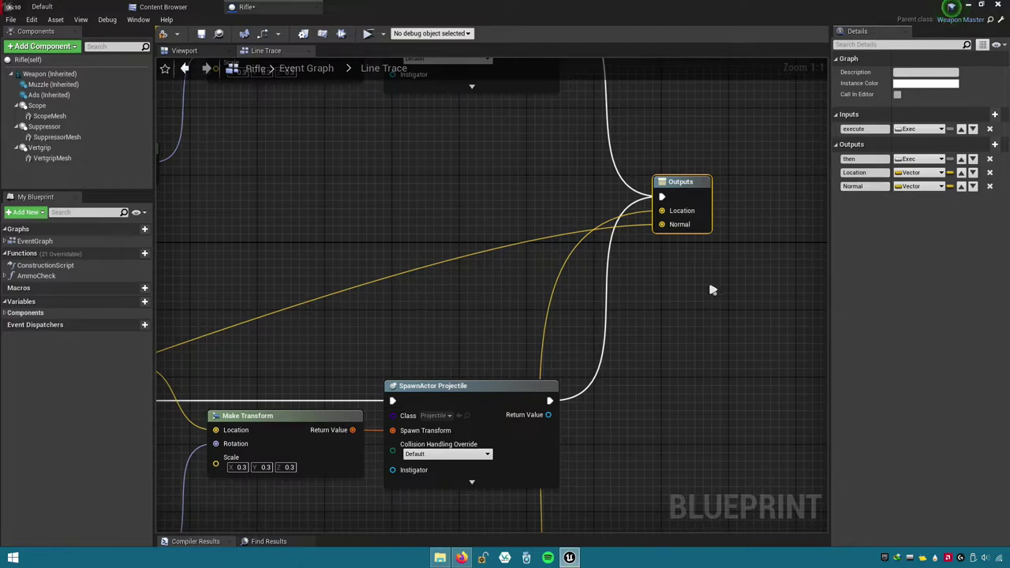
- Move the lower reroute node left to tidy the Normal wiring
scroll(708, 284, "down", 1)
scroll(696, 282, "down", 1)
left_click(543, 223)
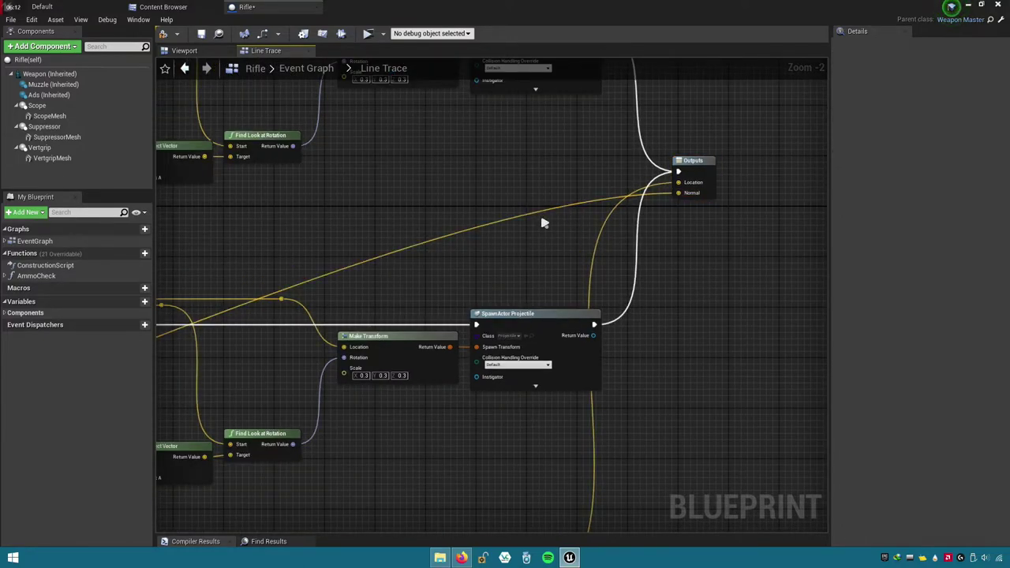
right_click_drag(534, 214, 737, 154)
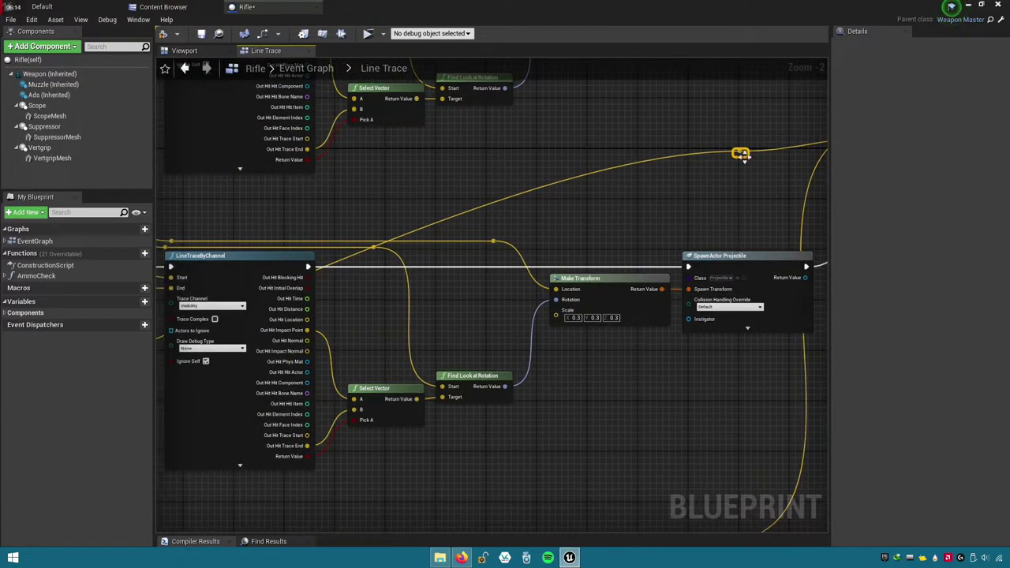
right_click_drag(761, 337, 762, 469)
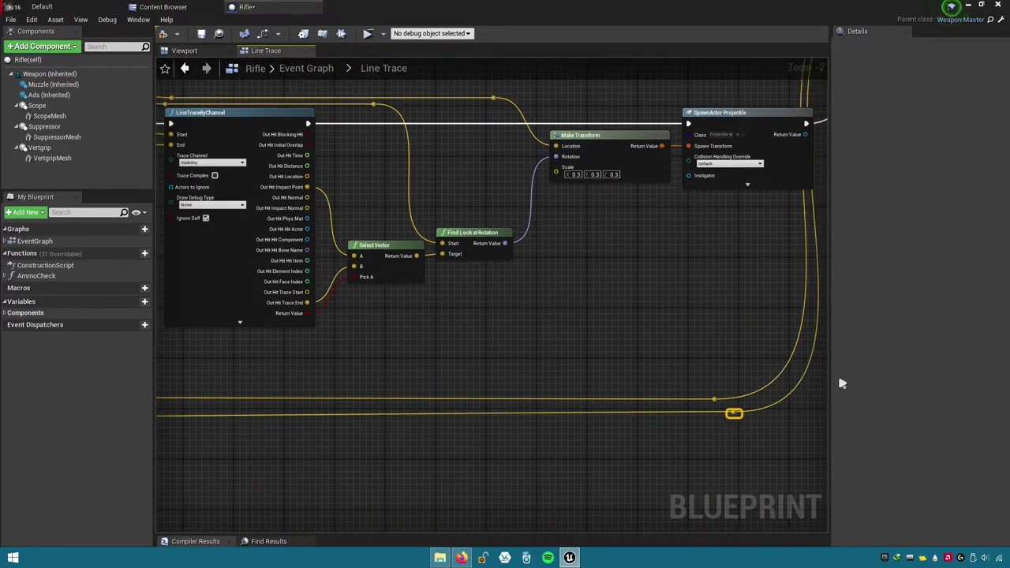
left_click_drag(829, 379, 1003, 378)
scroll(634, 440, "down", 1)
scroll(633, 440, "down", 1)
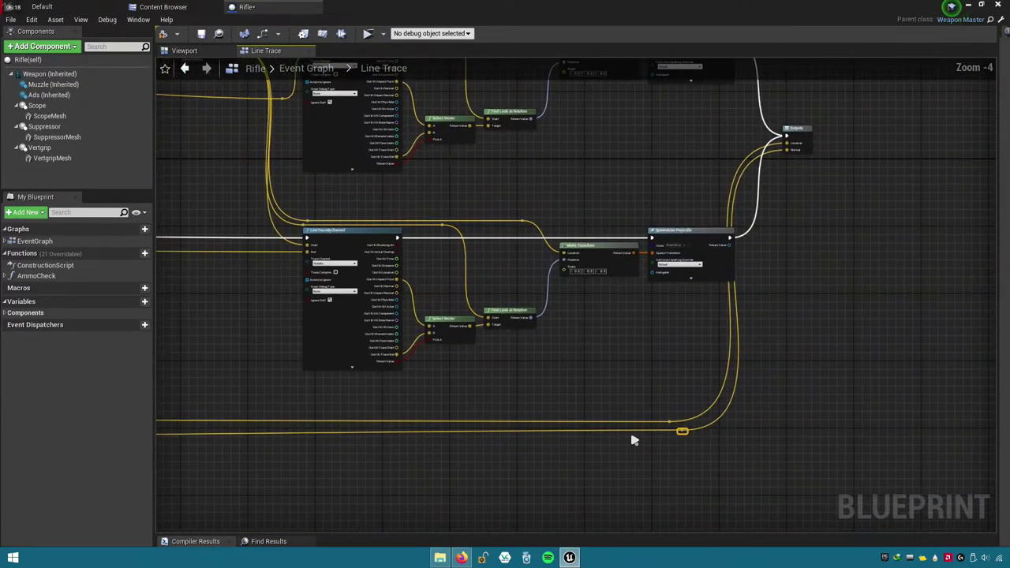
scroll(634, 440, "up", 2)
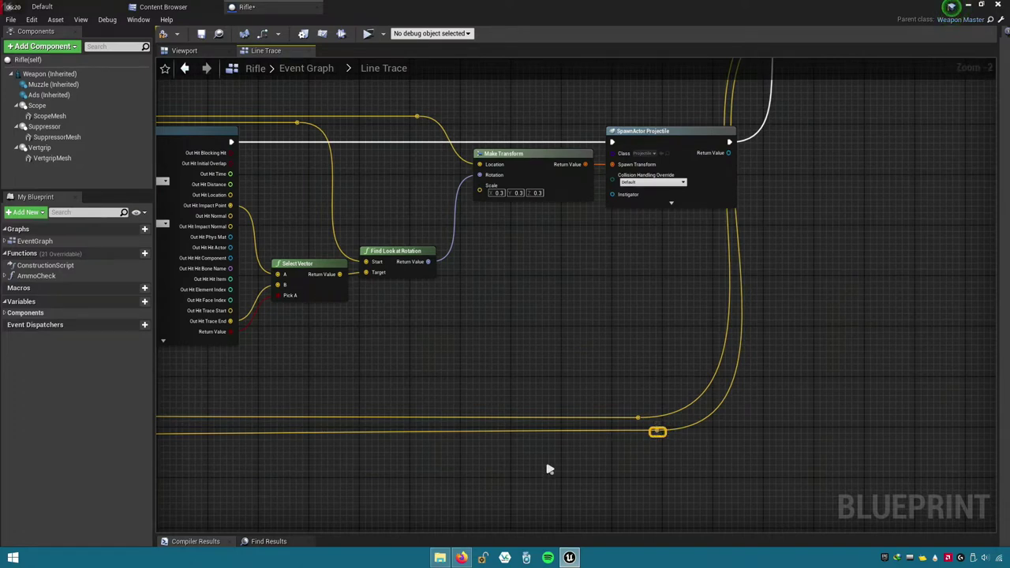
right_click_drag(550, 469, 548, 501)
key("Home")
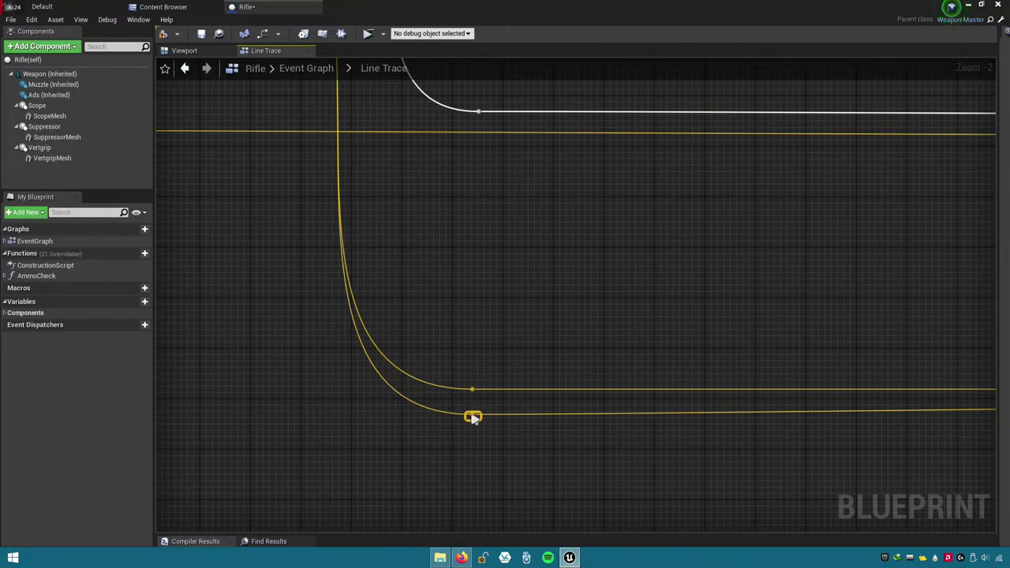
left_click_drag(472, 417, 452, 413)
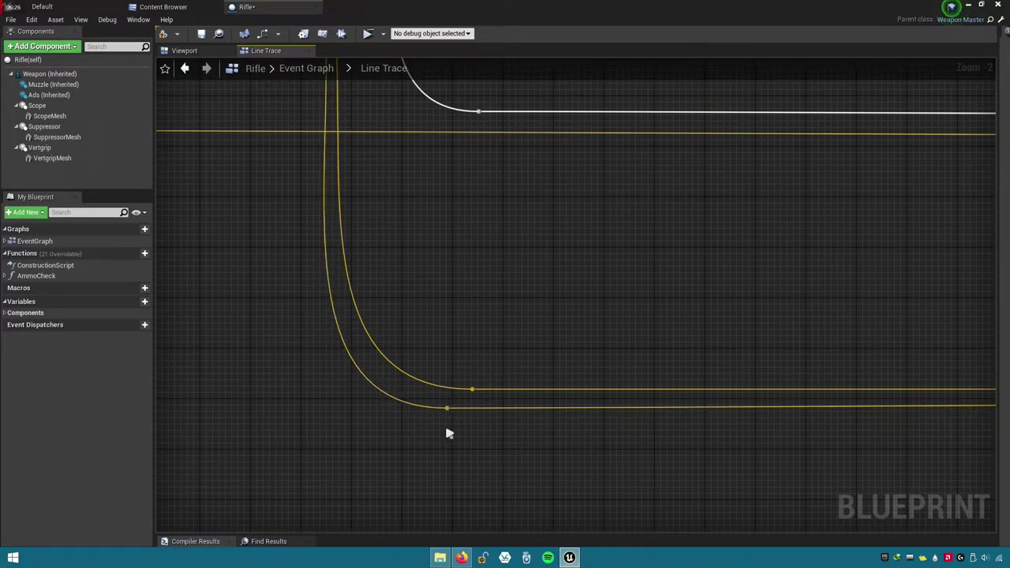
- Zoom out and save the Rifle blueprint
scroll(447, 433, "down", 2)
scroll(332, 474, "down", 2)
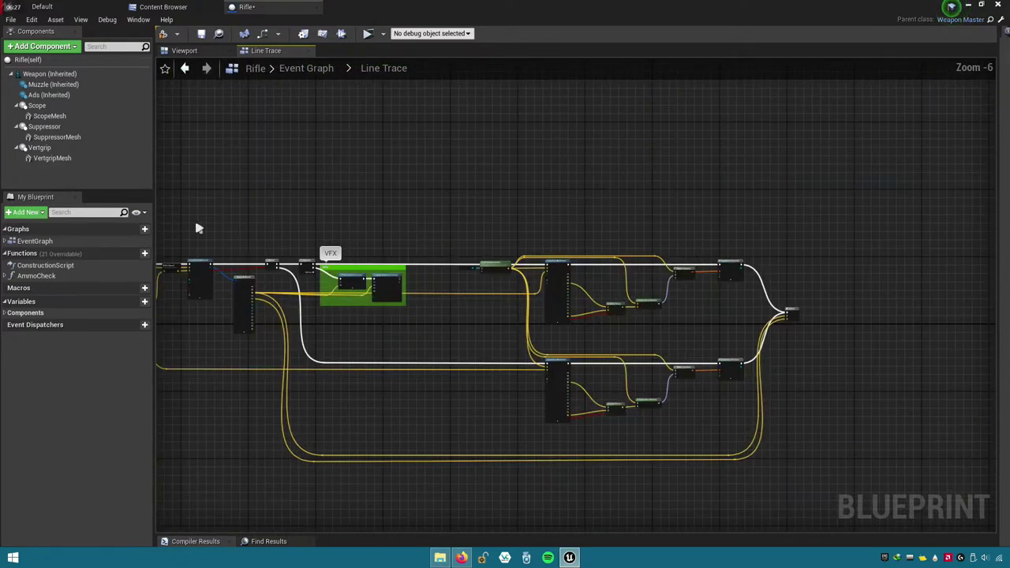
left_click(201, 36)
- Wire the Line Trace hit Location into Make Transform and add a RotationFromXVector node from Normal
left_click(306, 68)
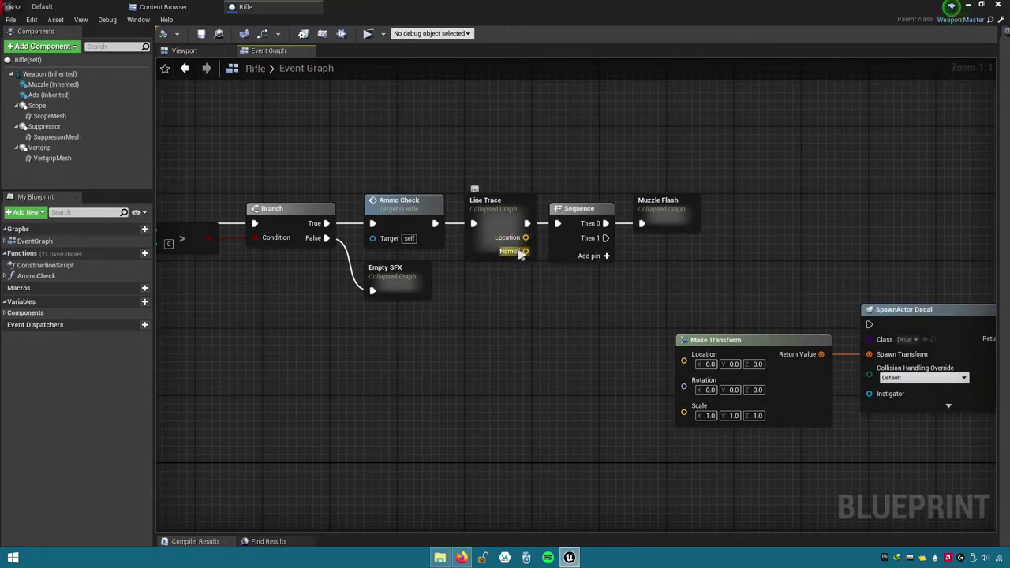
right_click_drag(558, 338, 508, 380)
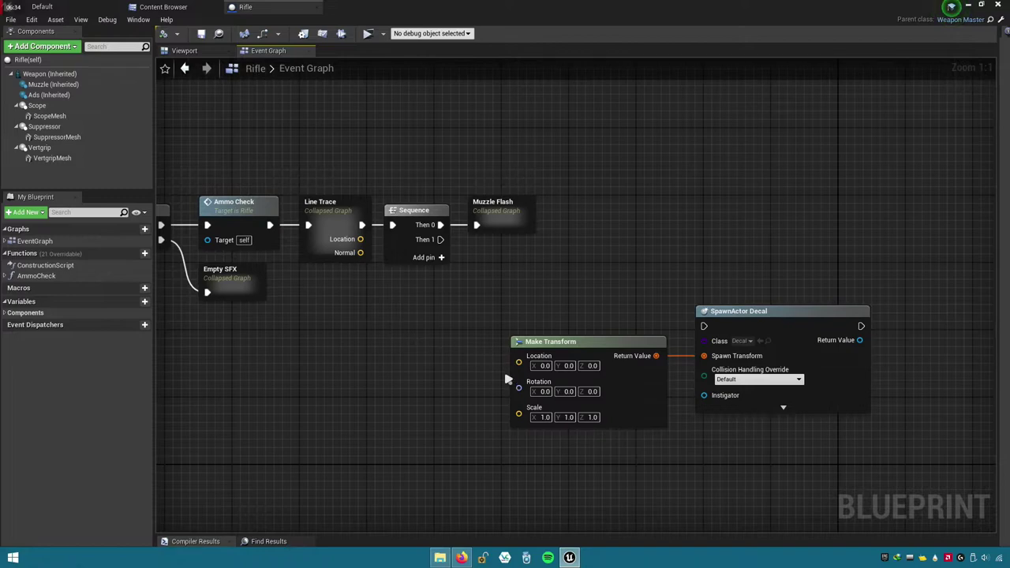
left_click_drag(360, 239, 518, 356)
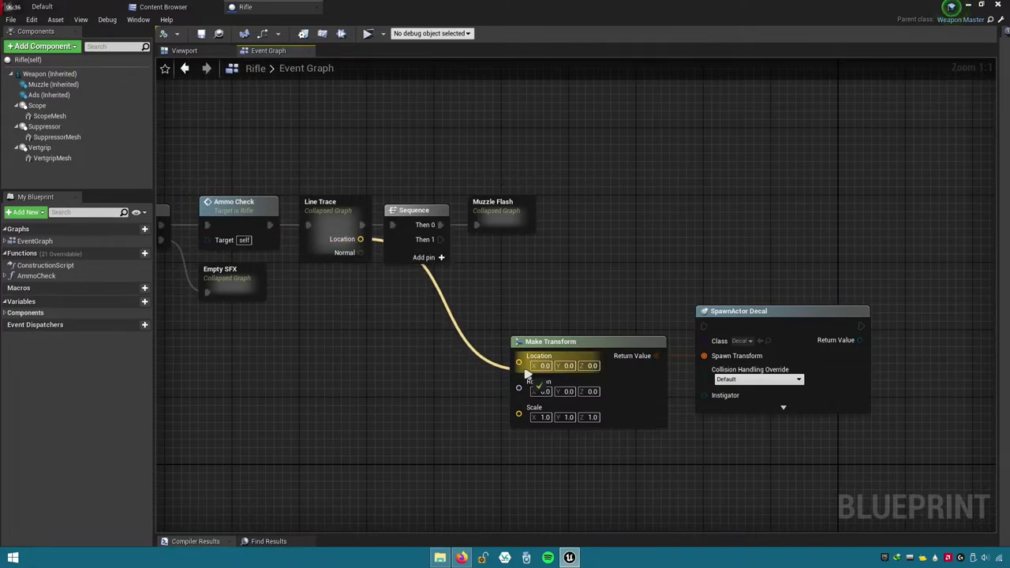
left_click_drag(360, 252, 384, 314)
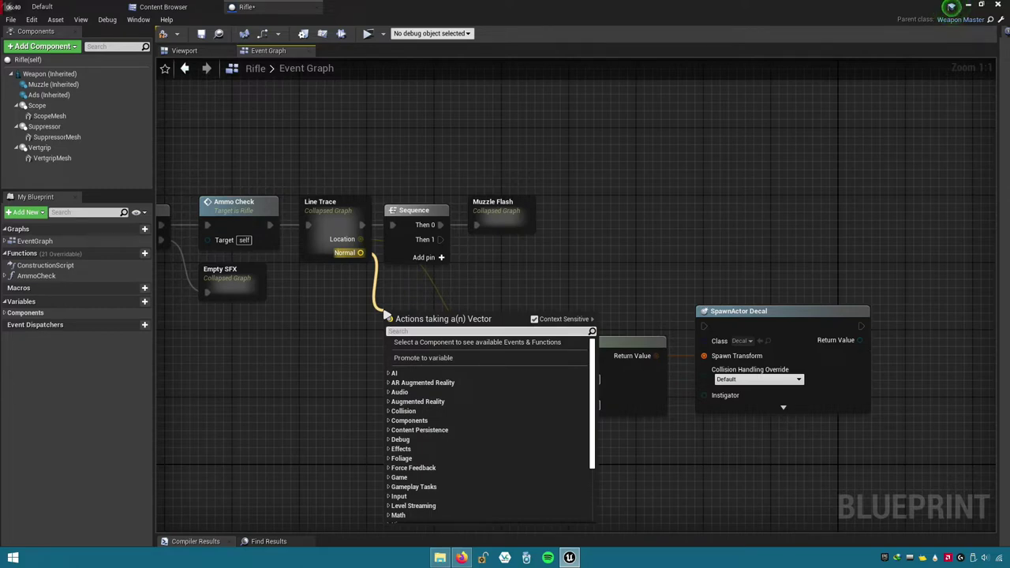
type("rotation")
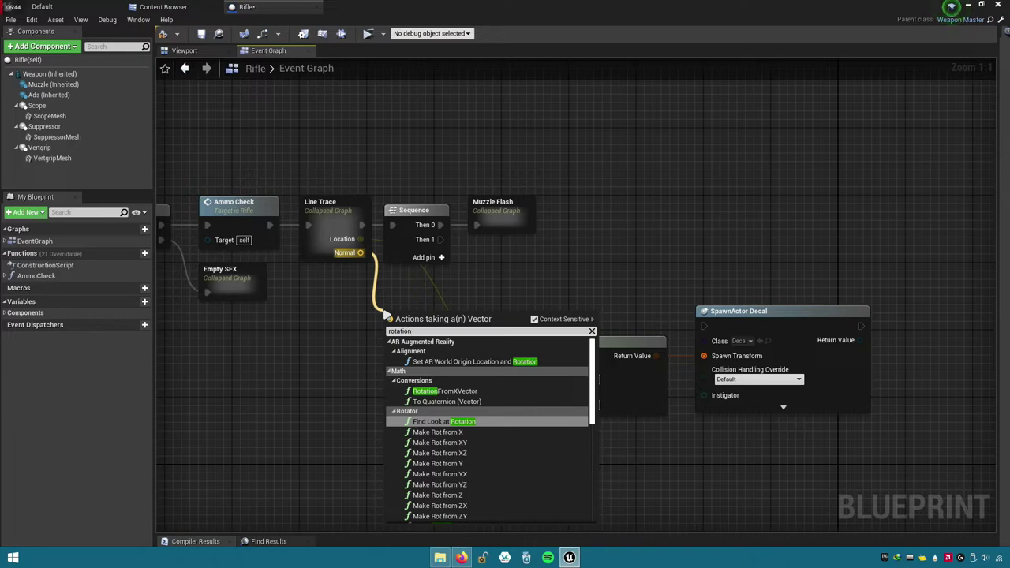
type("fromxvec")
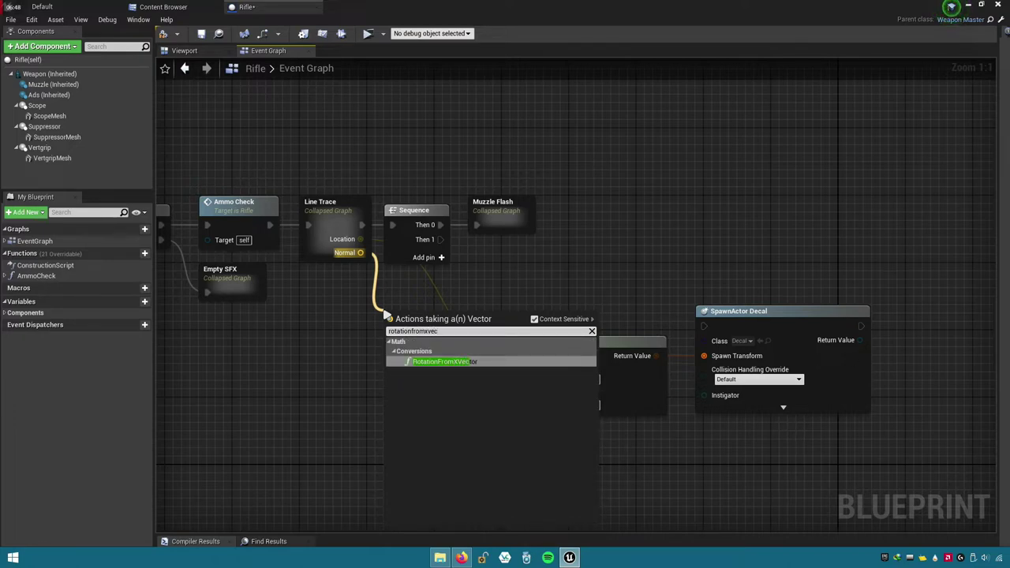
left_click(462, 363)
- Feed the rotation into Make Transform, trigger SpawnActor Decal from Then 1, and collapse the nodes
mouse_move(437, 338)
left_mouse_down()
mouse_move(436, 380)
mouse_move(557, 384)
mouse_move(533, 385)
left_mouse_up()
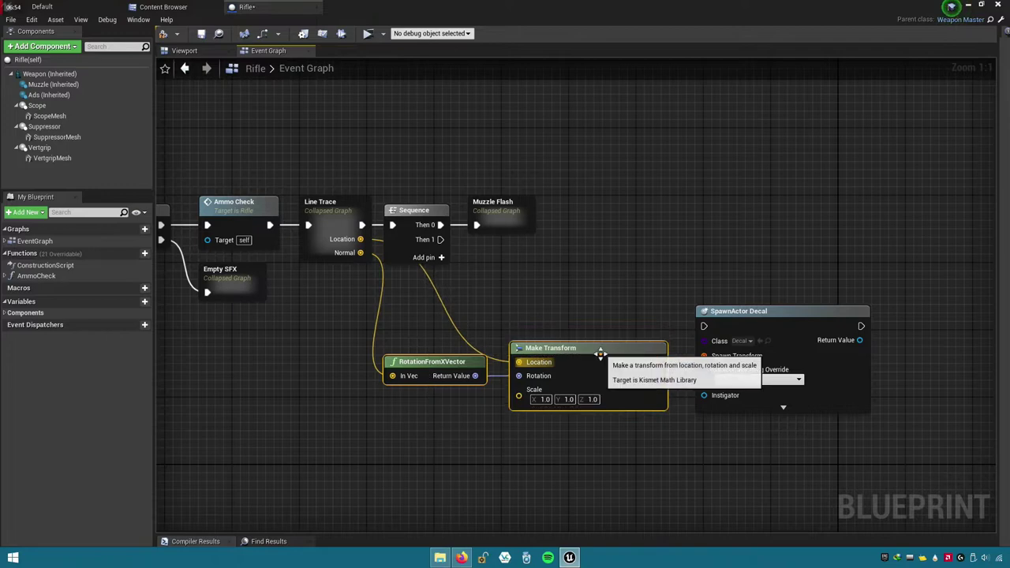
left_click_drag(584, 352, 600, 348)
left_click(751, 328, "ctrl")
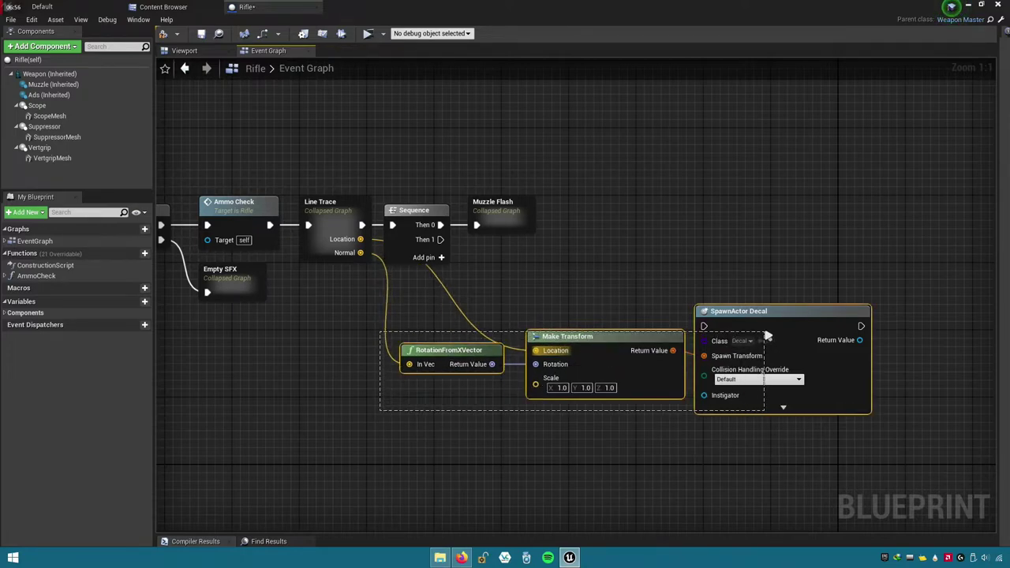
mouse_move(750, 328)
left_mouse_down()
mouse_move(784, 313)
mouse_move(441, 246)
left_mouse_up()
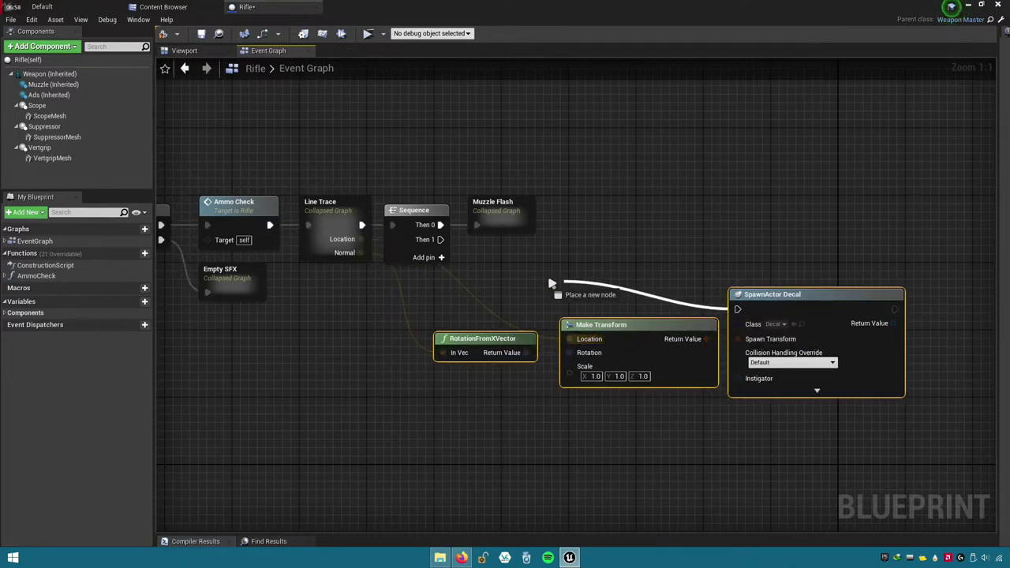
right_click_drag(599, 331, 543, 338)
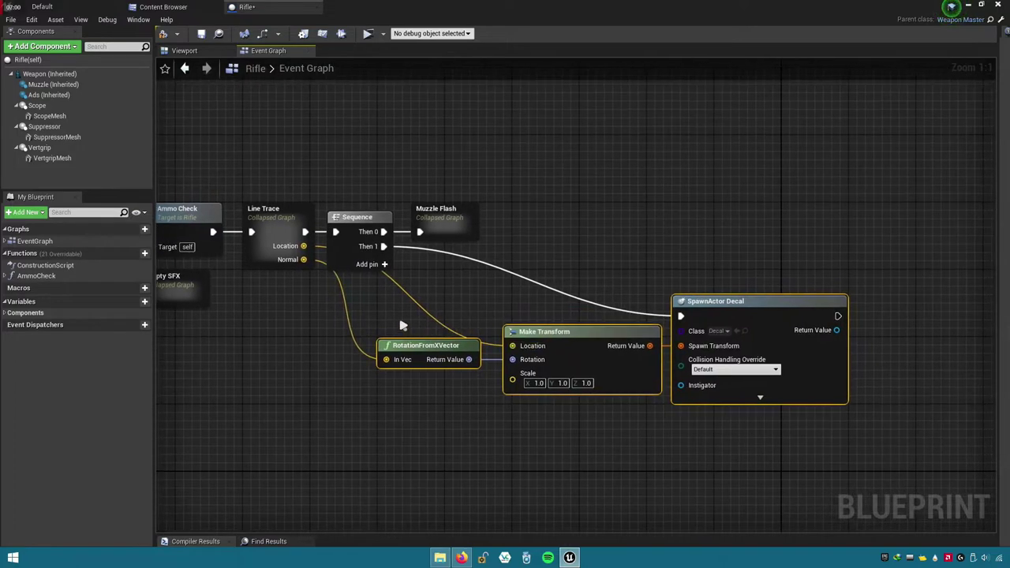
right_click(738, 308)
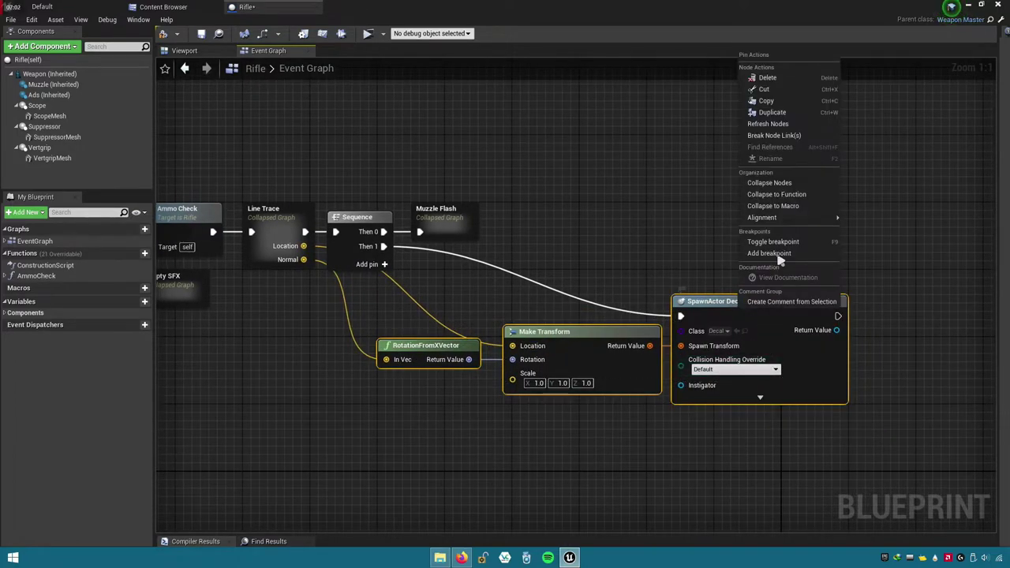
left_click(773, 184)
- Name the collapsed graph Decal and place it beside the Sequence node
type("Decal")
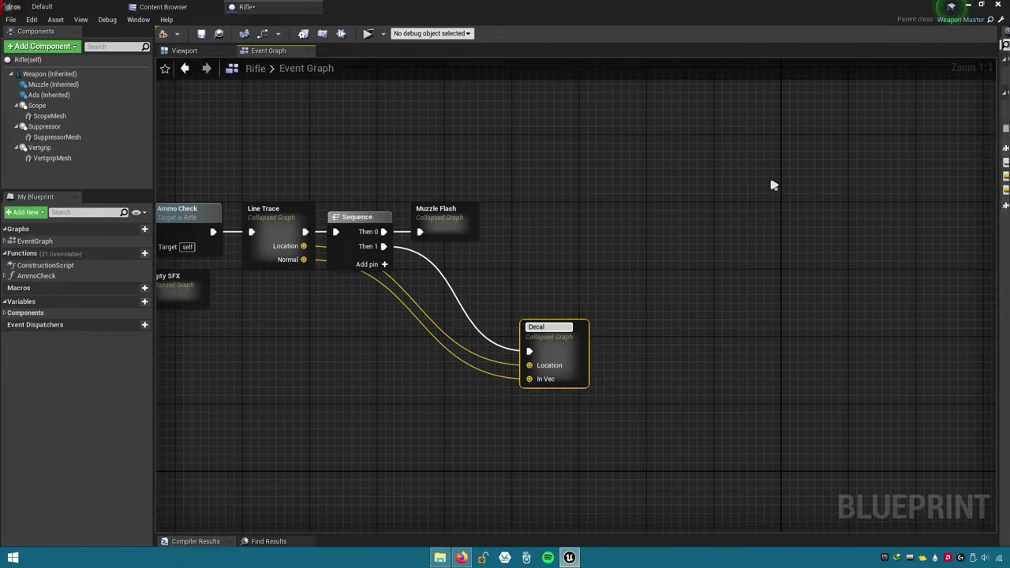
key("Return")
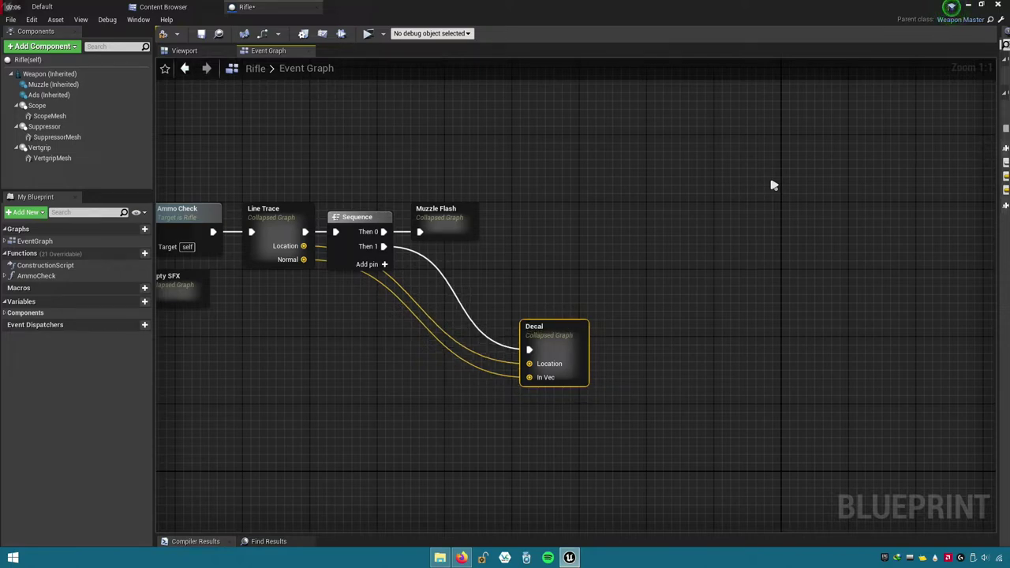
mouse_move(562, 348)
left_mouse_down()
mouse_move(478, 289)
mouse_move(601, 245)
mouse_move(536, 253)
left_mouse_up()
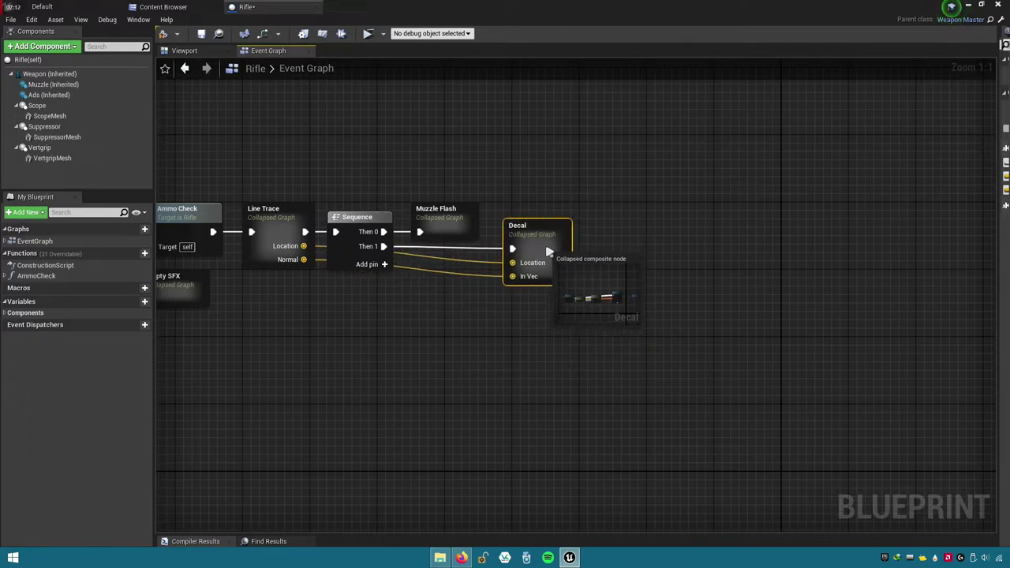
right_click_drag(463, 301, 545, 290)
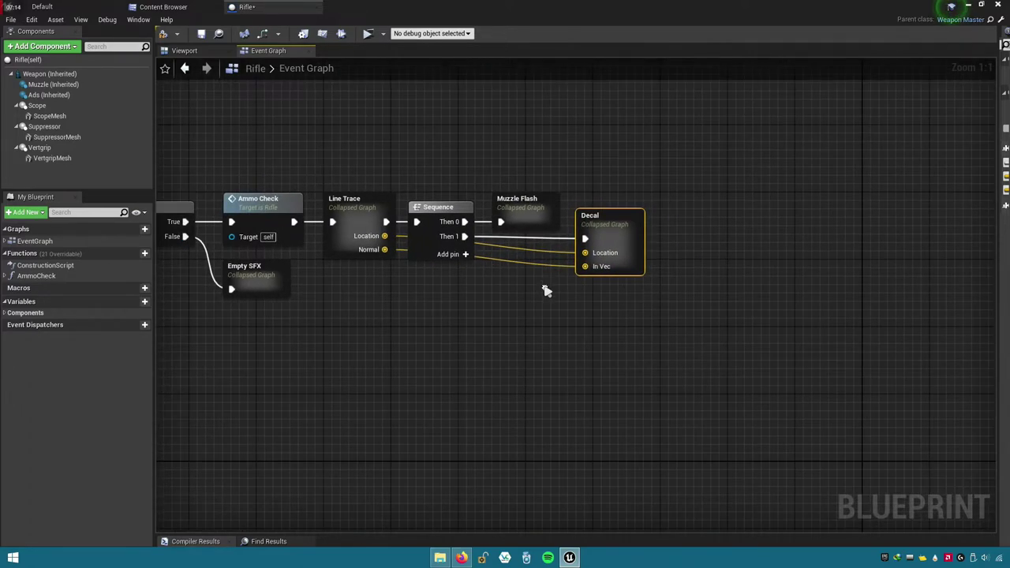
- Add reroute points on the Location and Normal wires below the nodes
double_click(487, 262)
left_click_drag(488, 261, 416, 288)
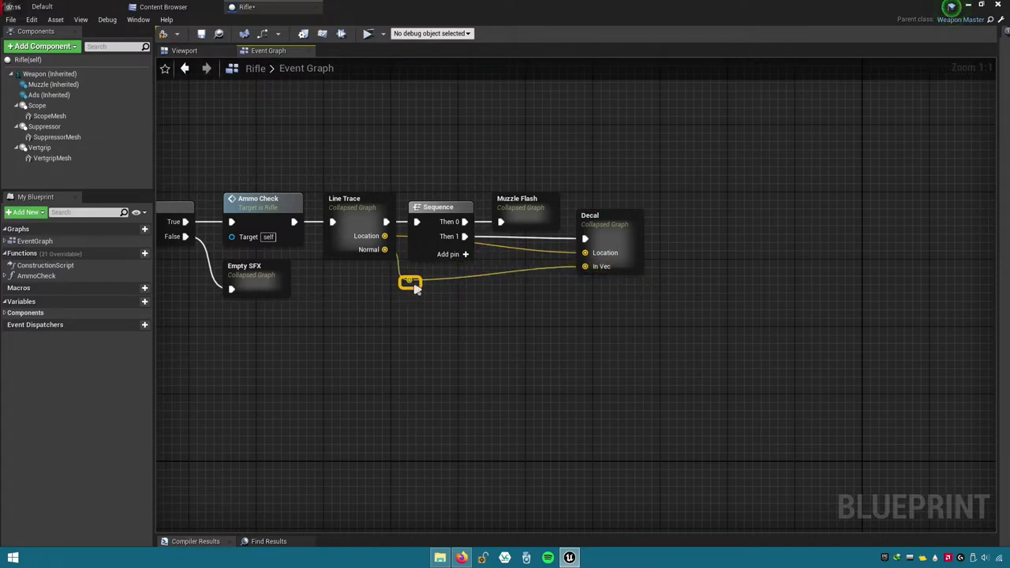
double_click(489, 274)
left_click_drag(489, 274, 559, 294)
left_click_drag(425, 284, 417, 293)
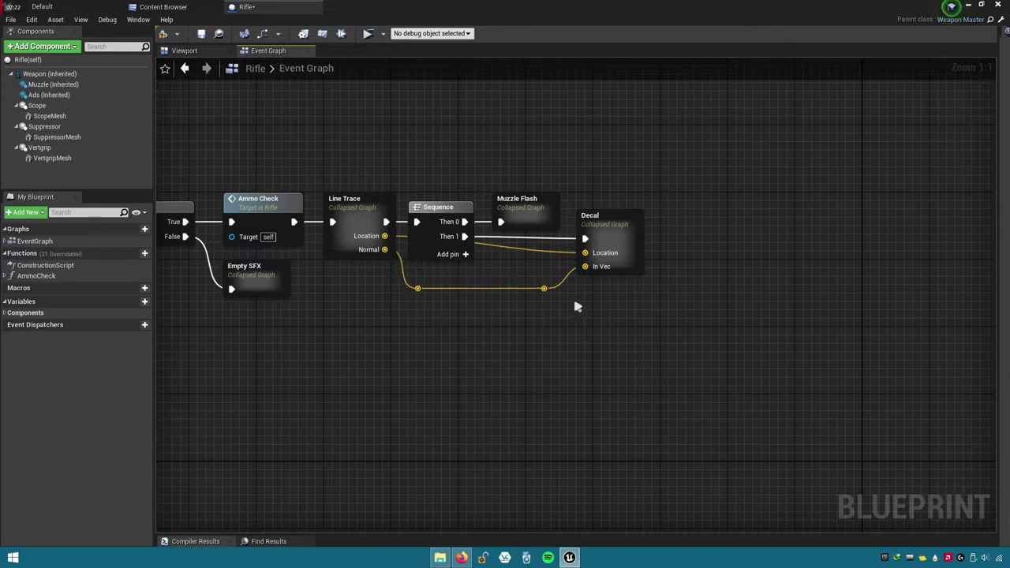
- Add two more Location reroute points and line up all the reroute points
double_click(489, 250)
left_click_drag(496, 252, 432, 275)
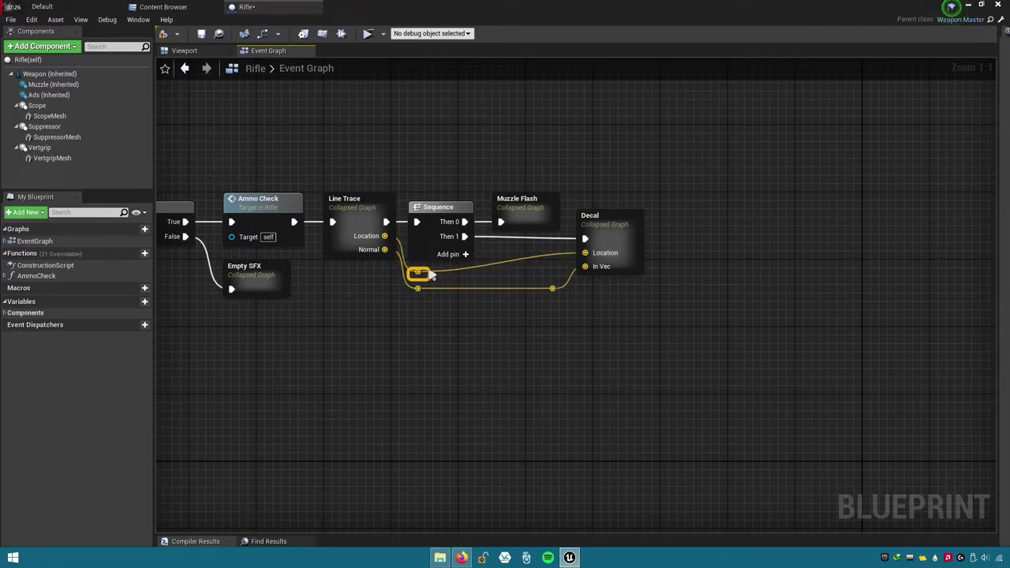
double_click(518, 258)
left_click_drag(515, 256, 559, 283)
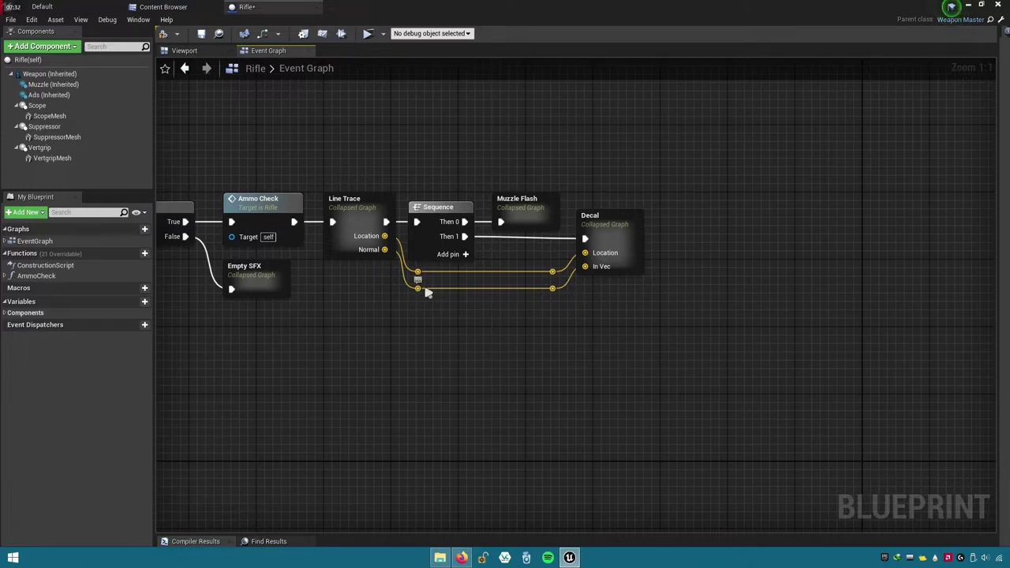
left_click_drag(427, 293, 428, 287)
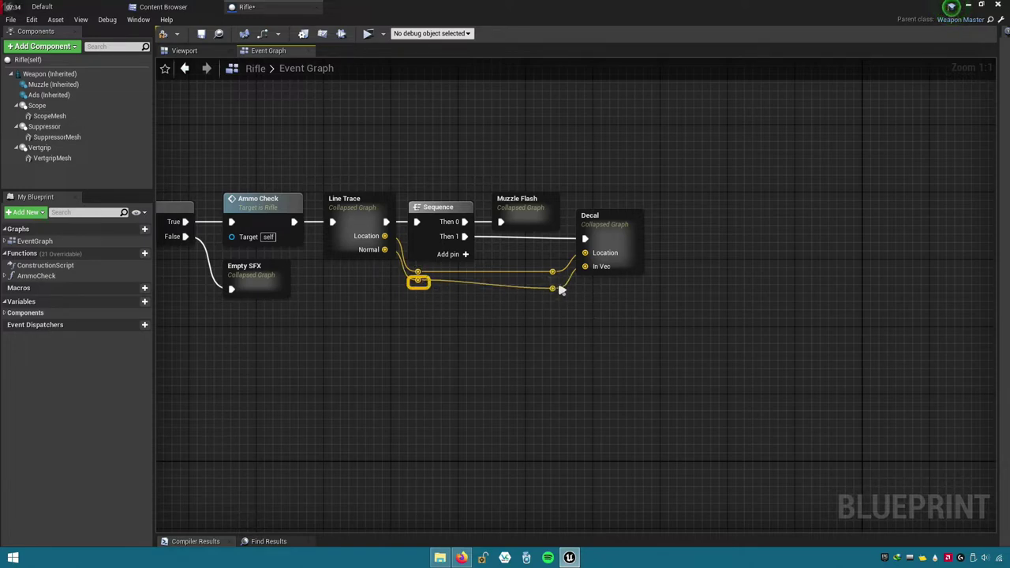
left_click_drag(559, 289, 555, 281)
right_click_drag(619, 297, 584, 307)
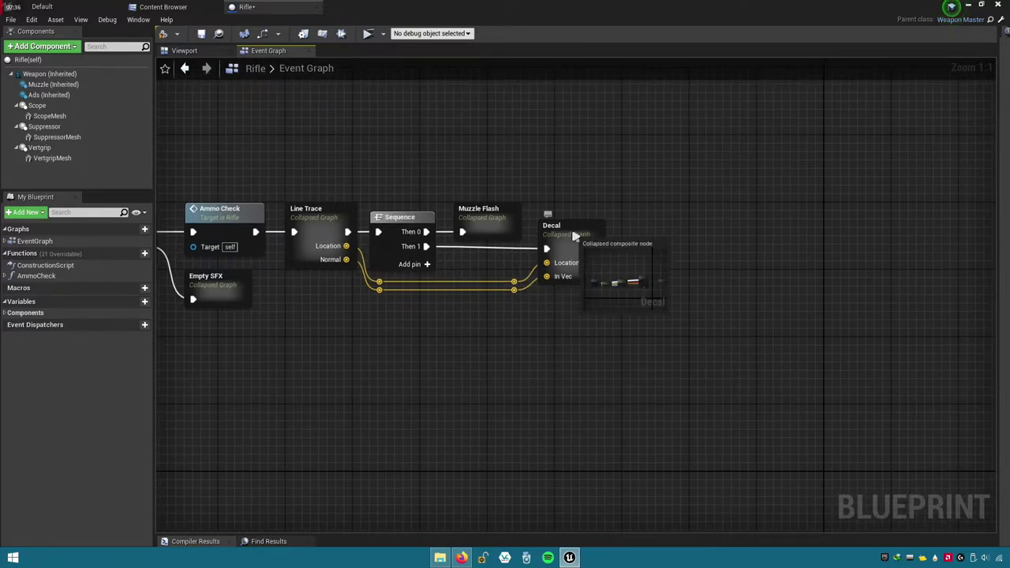
double_click(567, 236)
- Inside the Decal graph, reposition the Inputs node and straighten the In Vec wire through its reroute point
left_click_drag(317, 322, 317, 297)
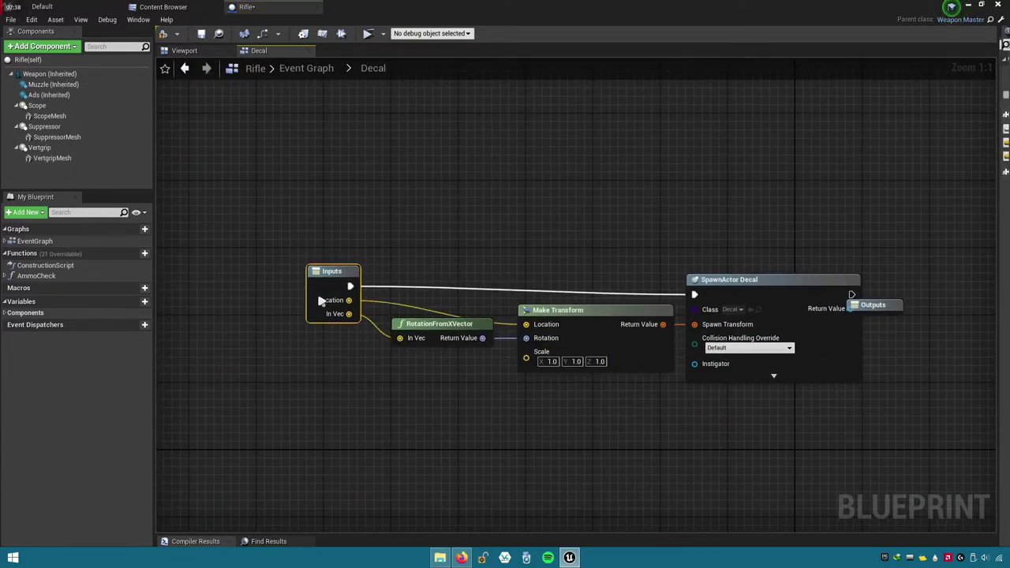
right_click_drag(362, 362, 380, 361)
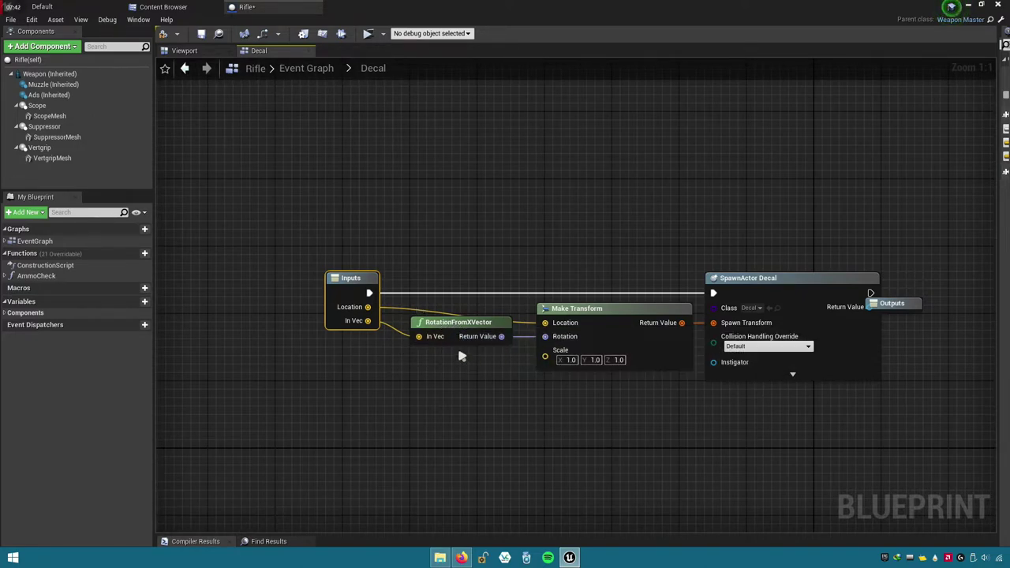
left_click(387, 330)
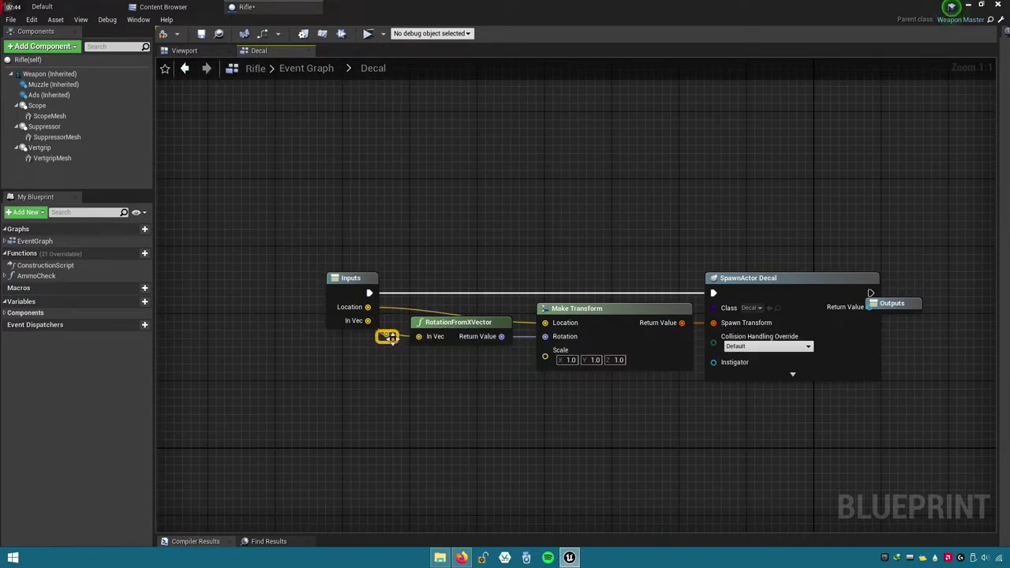
left_click_drag(339, 301, 304, 301)
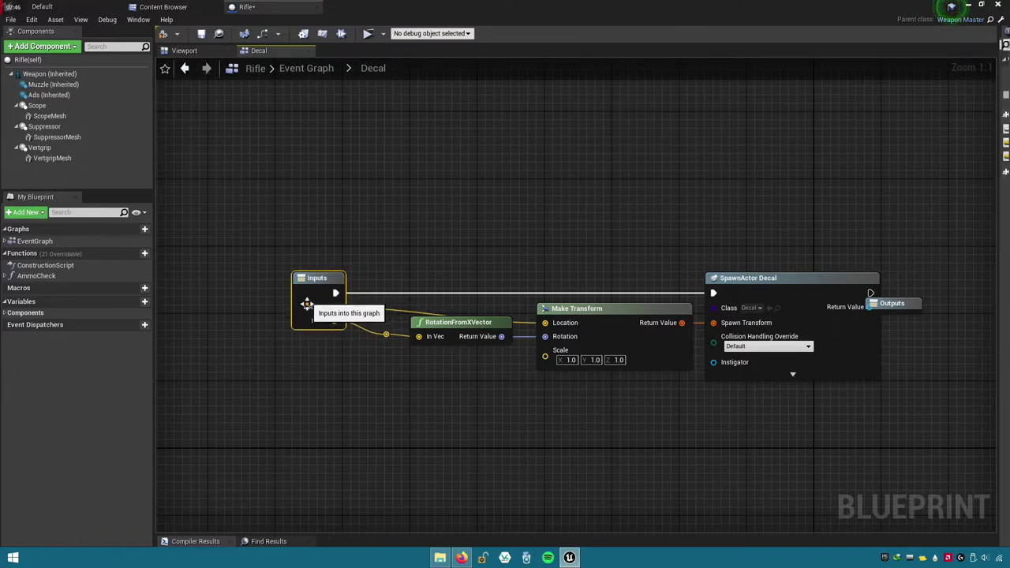
left_click(394, 339)
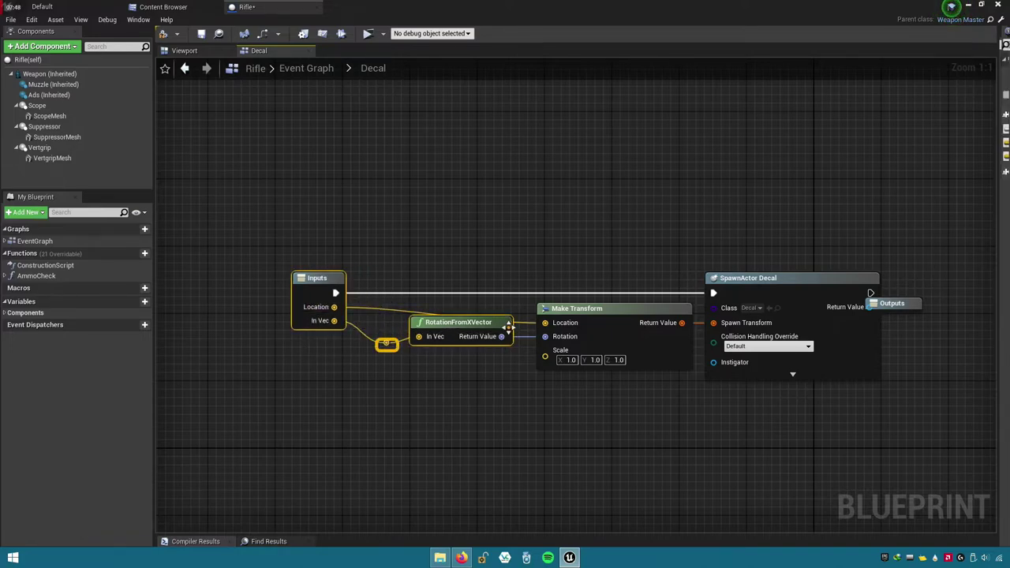
key("q")
left_click_drag(306, 304, 307, 287)
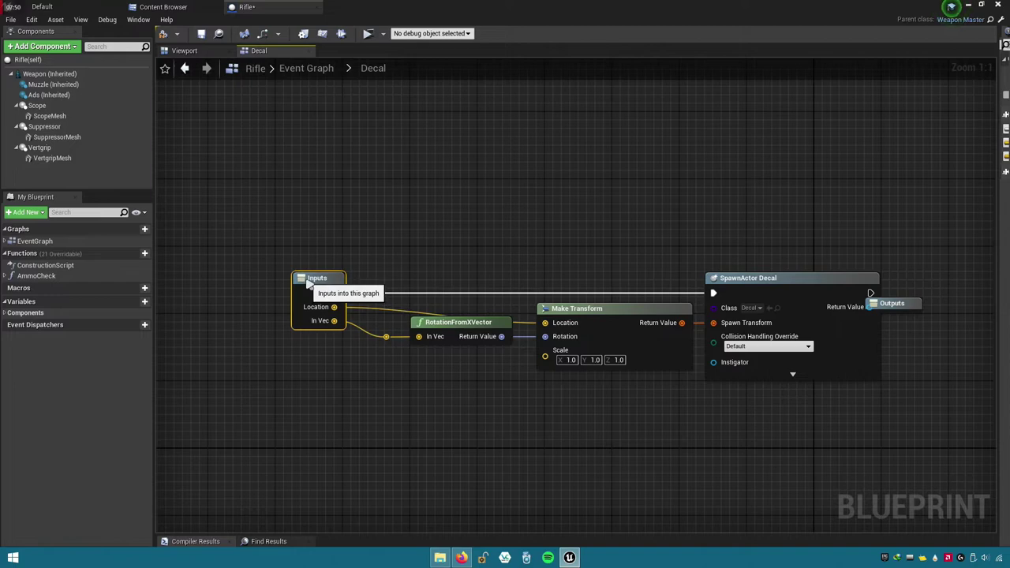
left_click(421, 407)
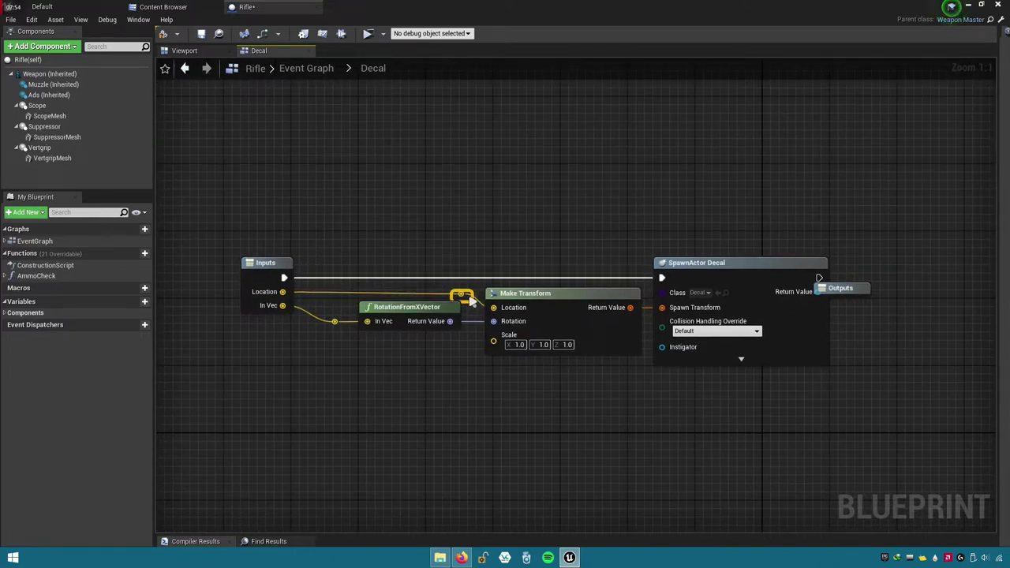
right_click_drag(473, 366, 412, 363)
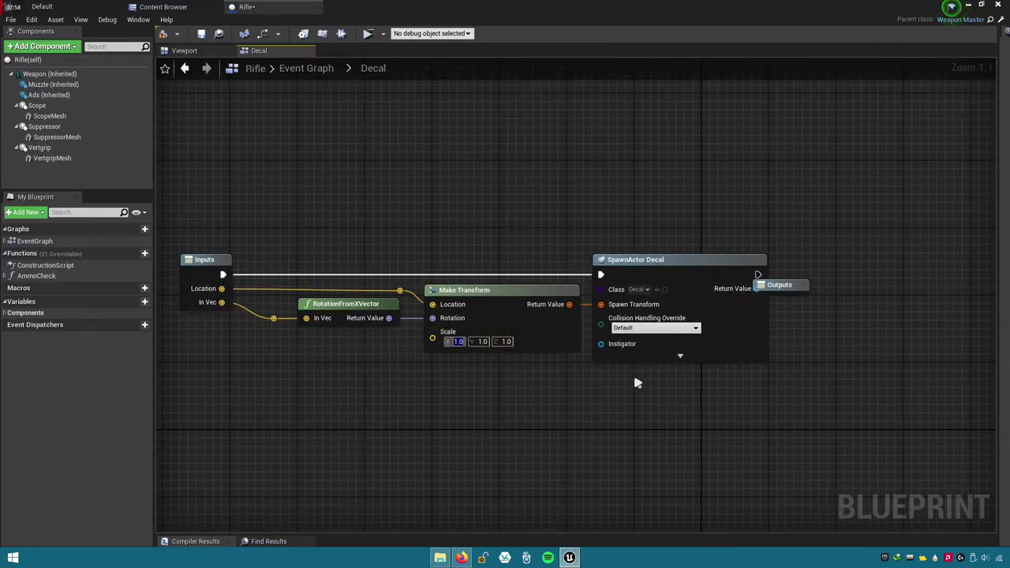
- Set the Make Transform scale to 0.02, 0.02, 0.025
type("0")
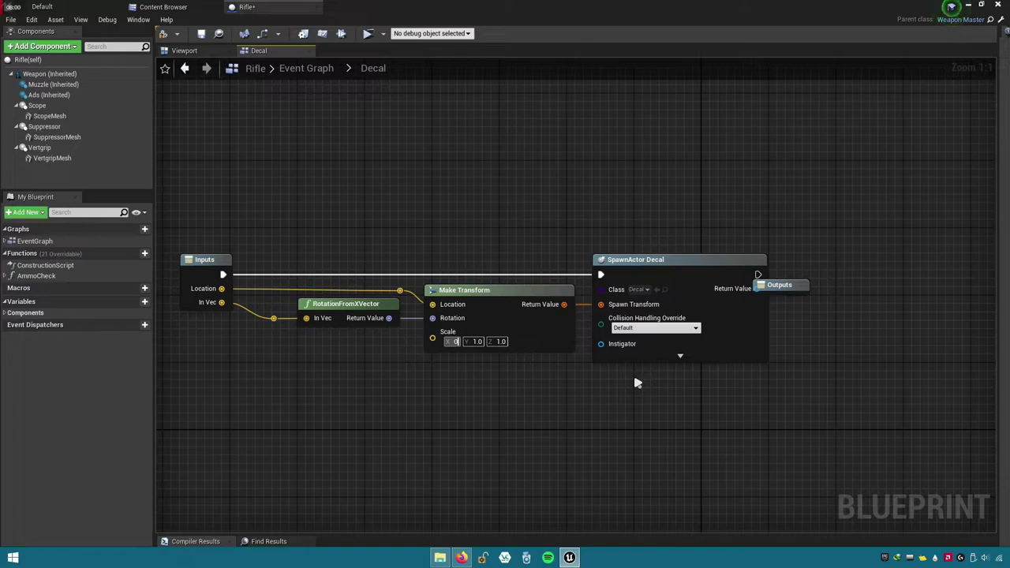
type(".0")
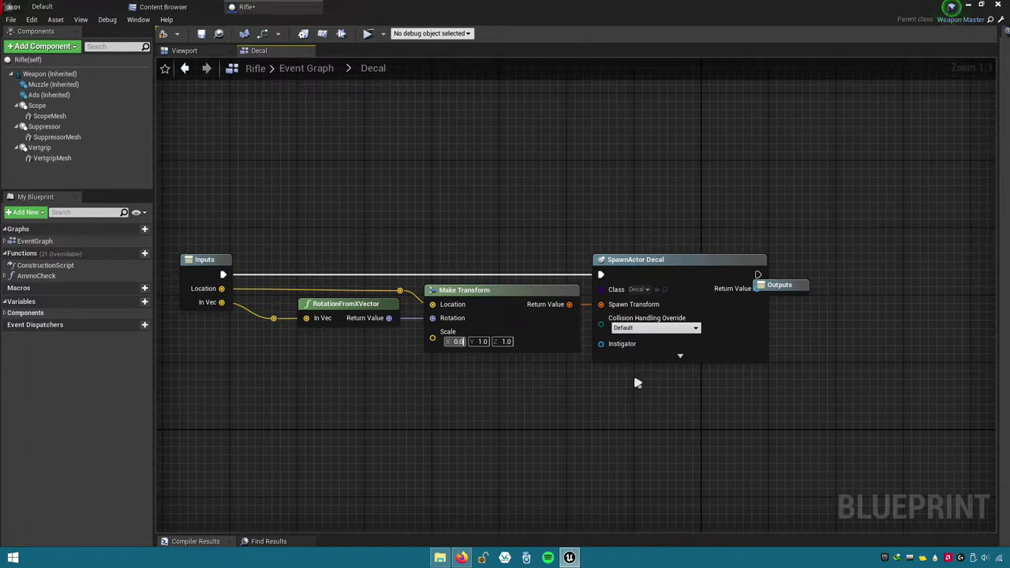
type("2")
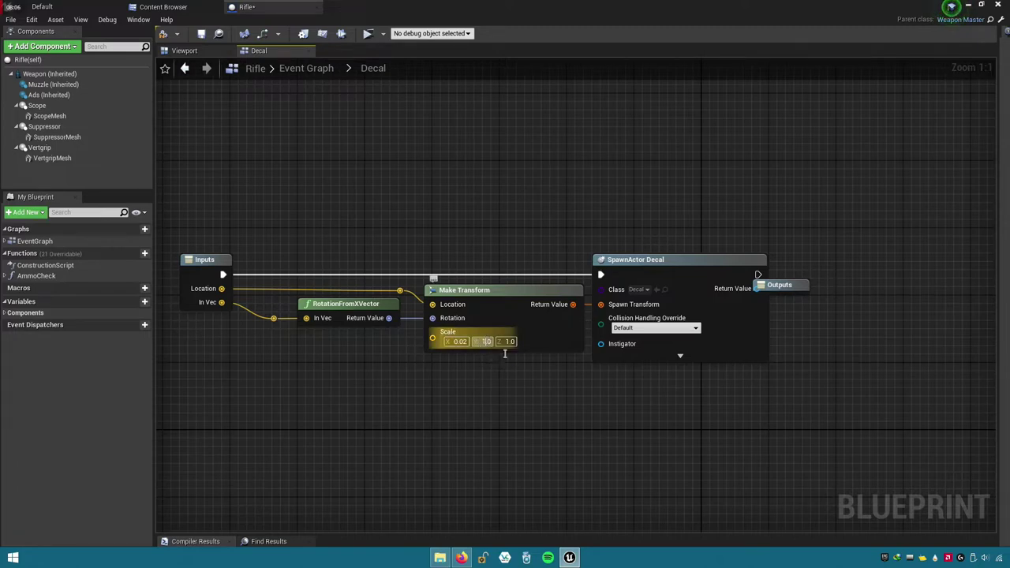
type("0.02")
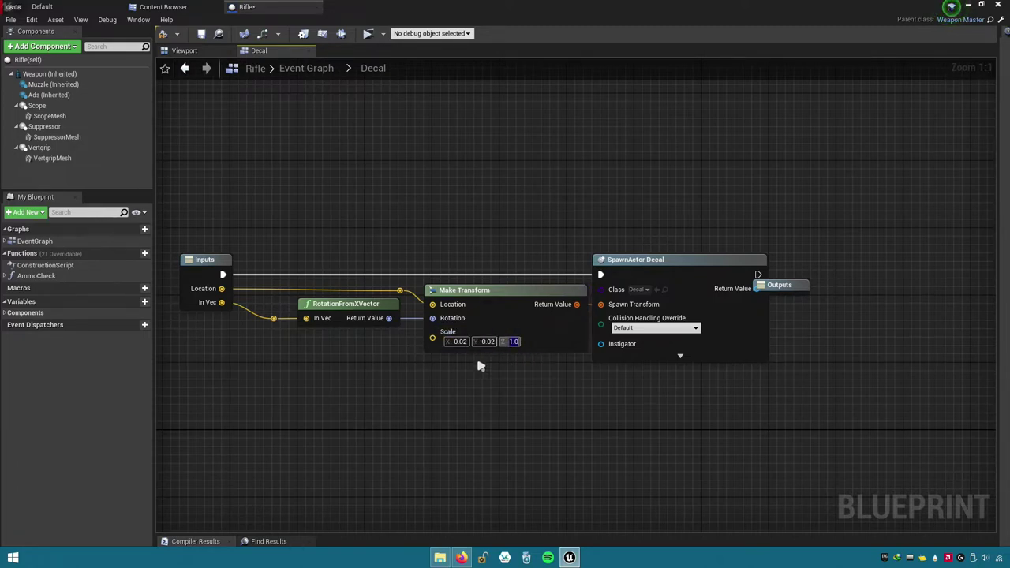
key("Tab")
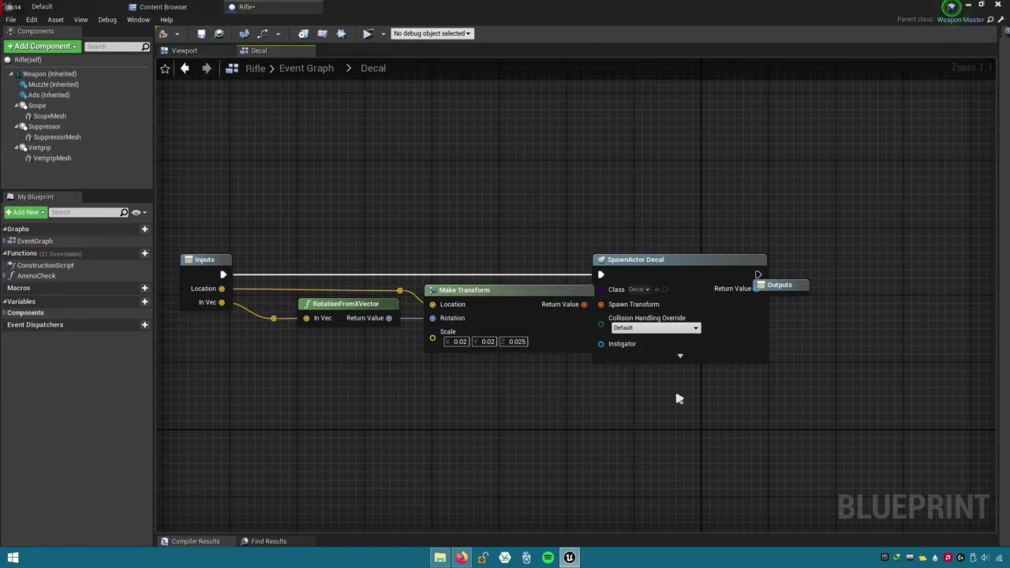
- Realign the Decal graph's nodes into one row and compile and save the Rifle blueprint
right_click_drag(862, 277, 626, 354)
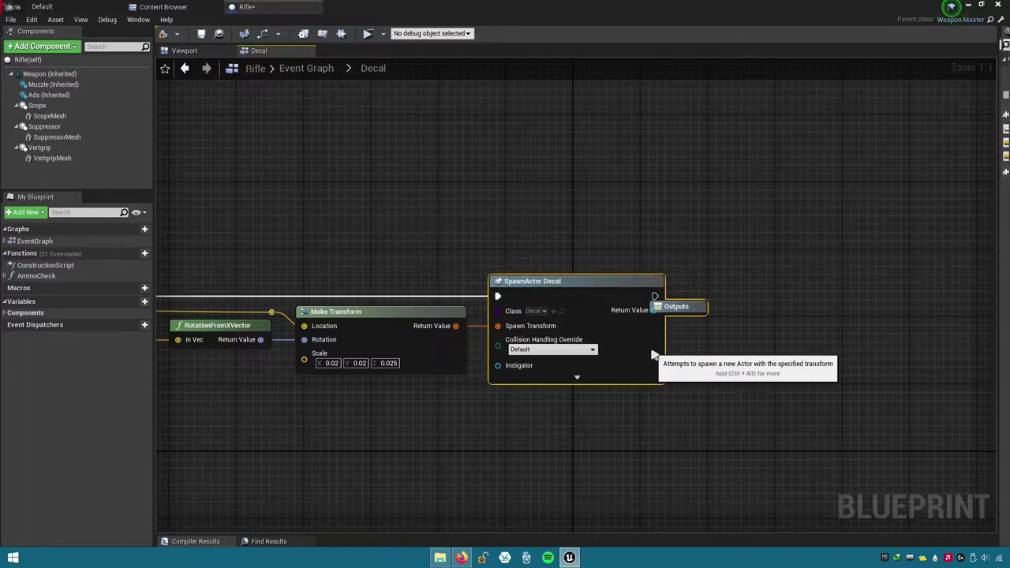
right_click_drag(654, 411, 741, 405)
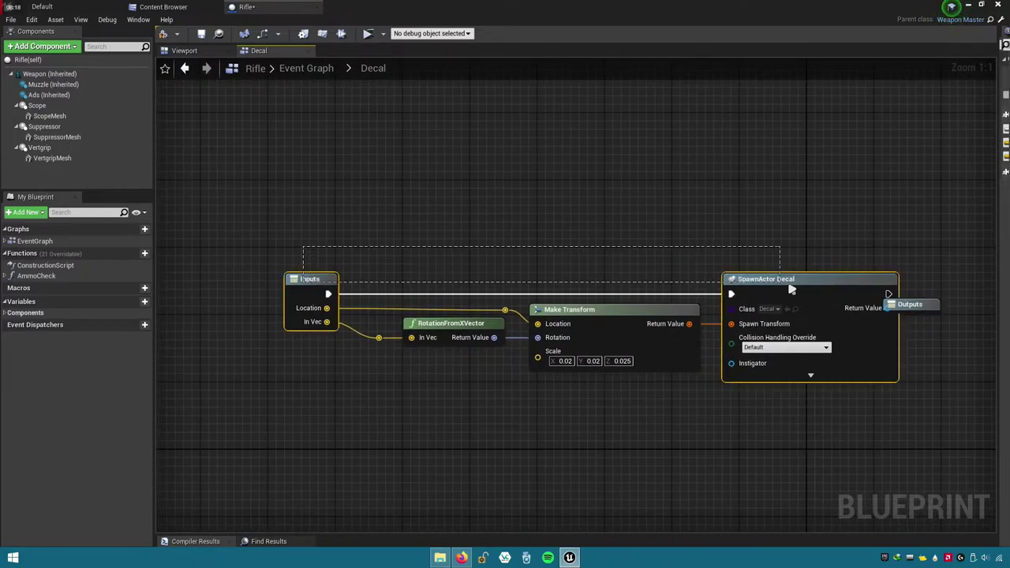
left_click_drag(790, 289, 912, 300)
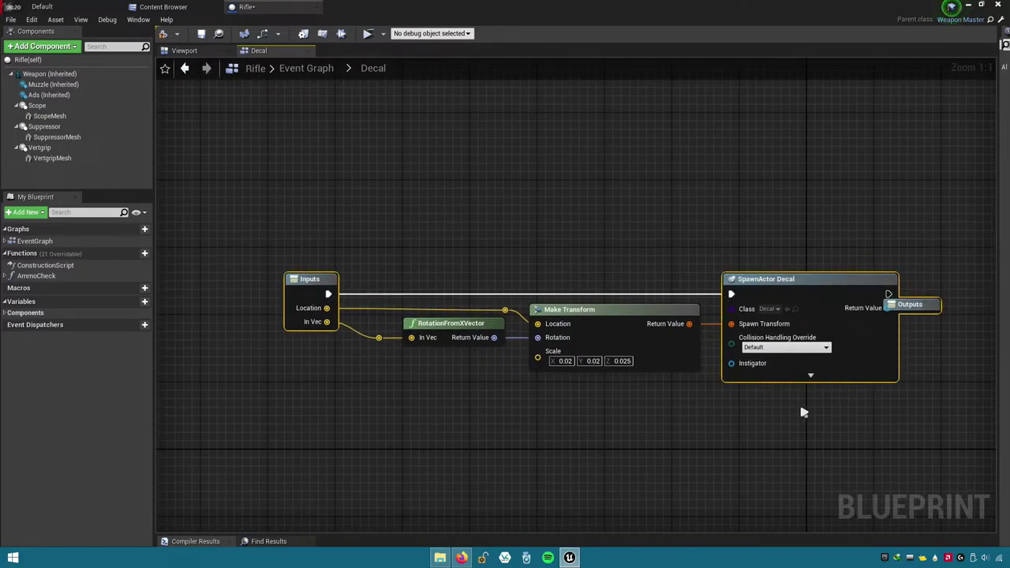
right_click_drag(702, 434, 694, 396)
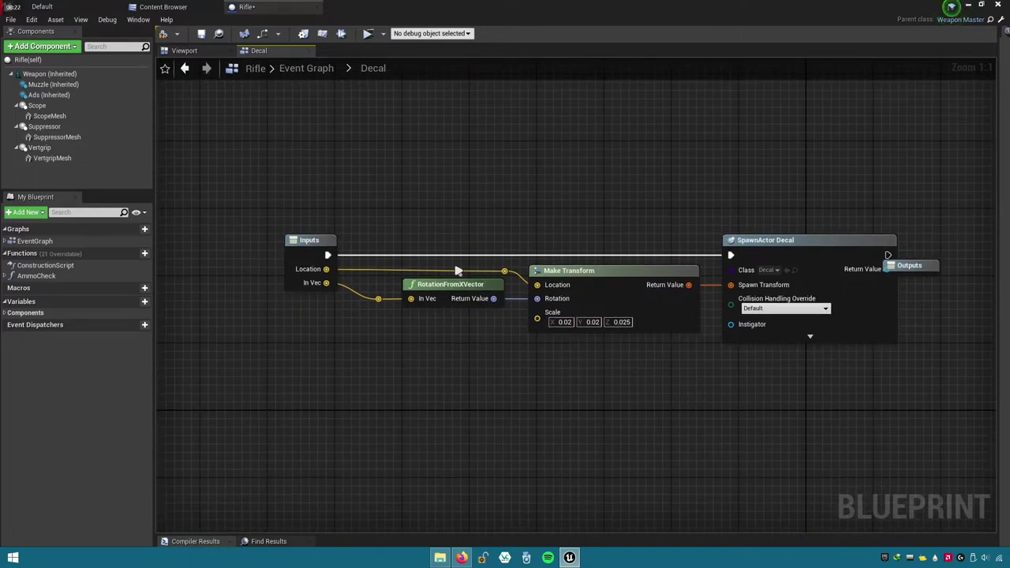
left_click(183, 37)
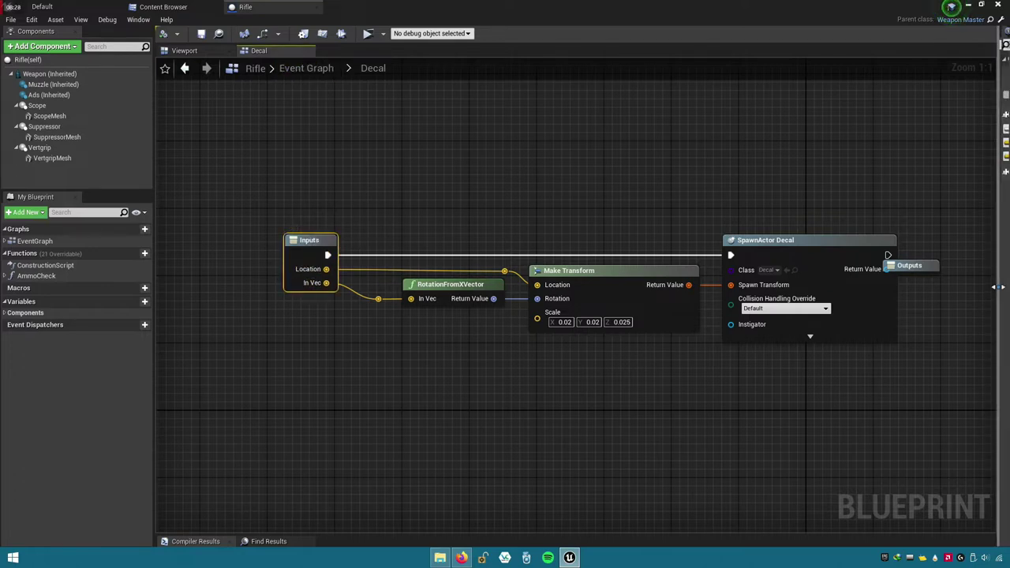
- Rename the Decal graph's In Vec input to Normal in the Details panel and save
left_click_drag(995, 288, 743, 262)
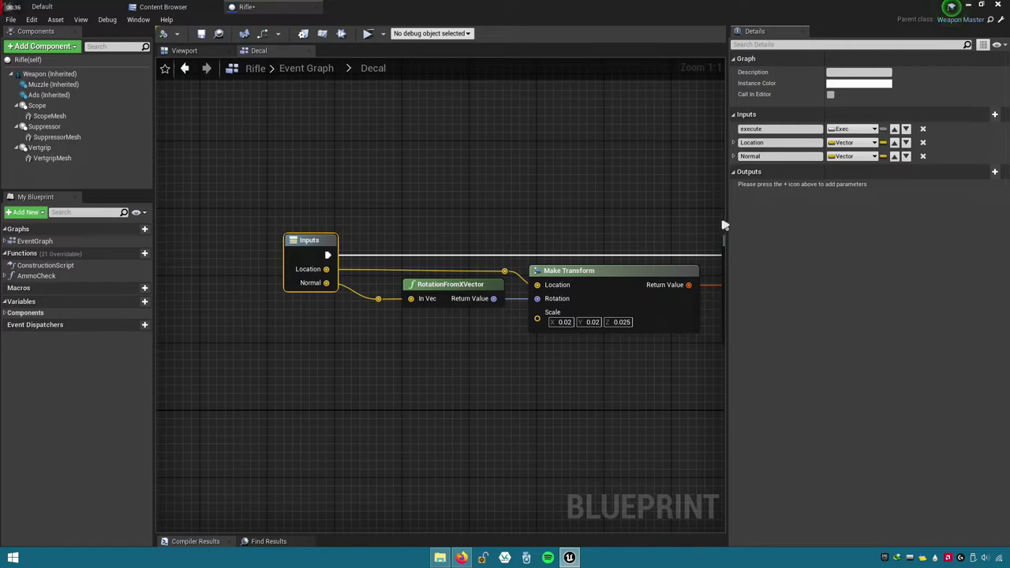
left_click_drag(726, 214, 1006, 230)
left_click(201, 33)
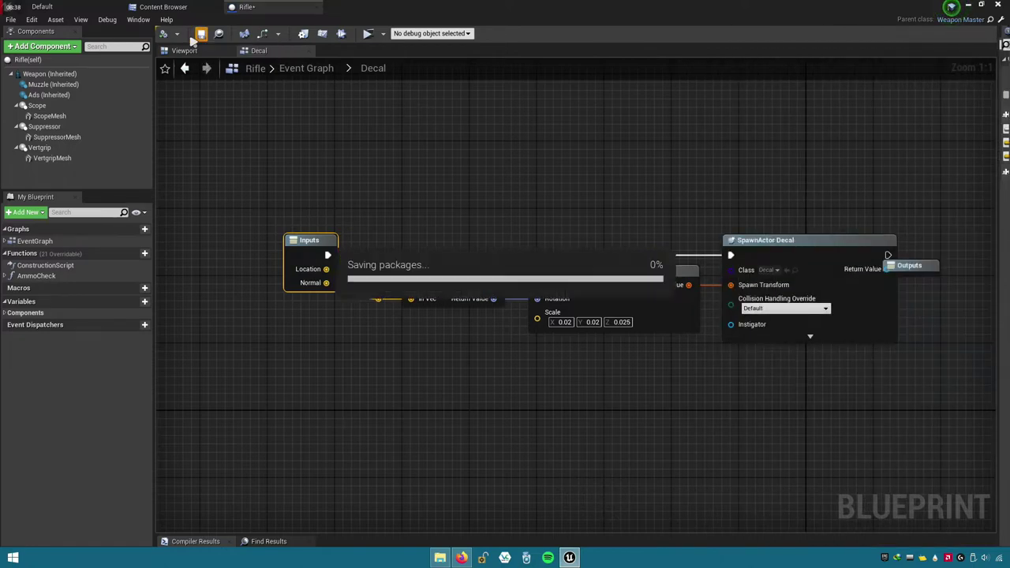
- Save the projectile blueprint and start the FPS preview from the Default level
left_click(164, 7)
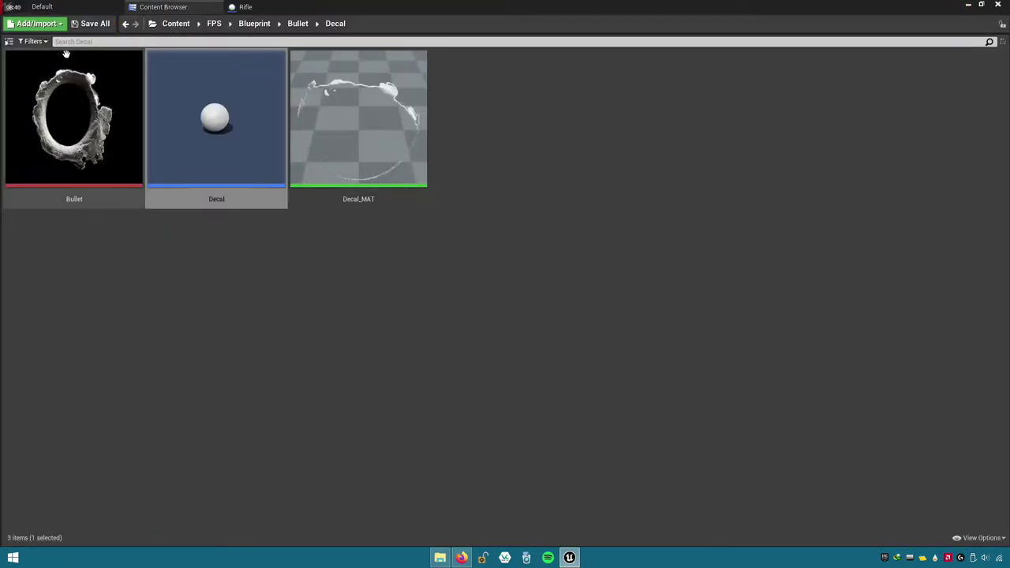
left_click(42, 6)
left_click(300, 35)
- Fire a long series of shots at the floor, then reload the rifle
left_click(505, 279)
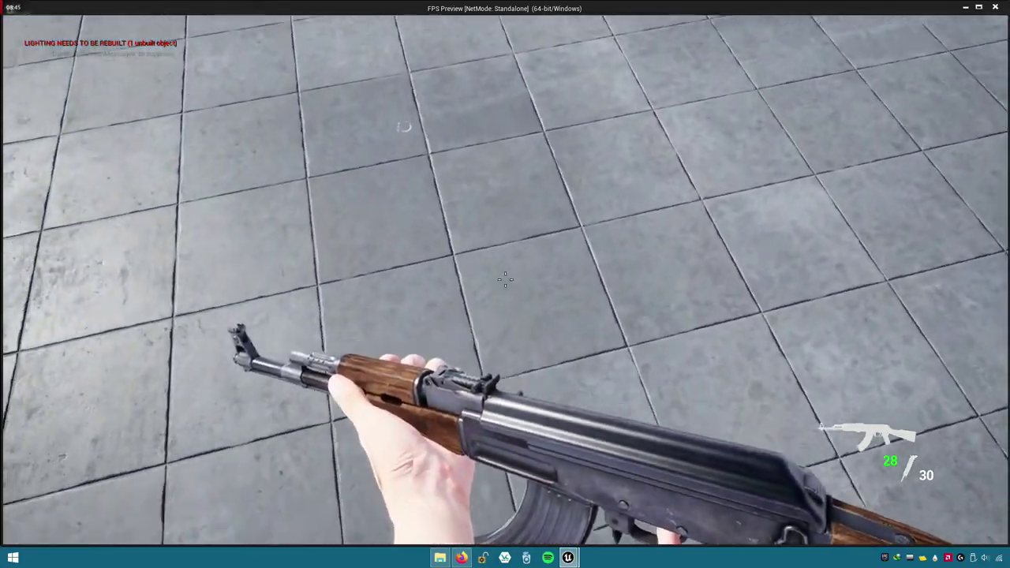
left_click(505, 279)
left_click(505, 279)
left_click(505, 280)
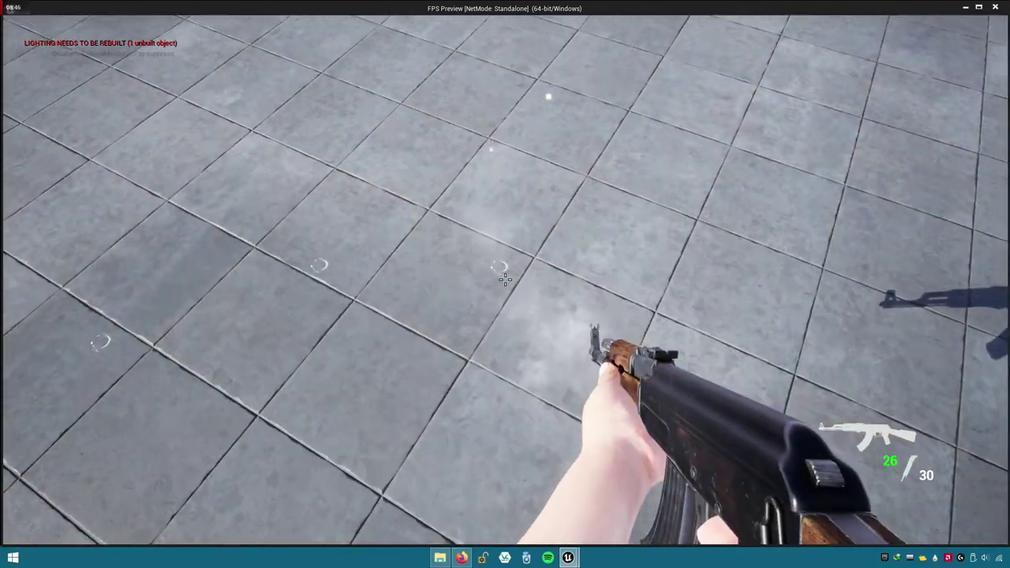
left_click(505, 279)
left_click(505, 279)
left_click(505, 279)
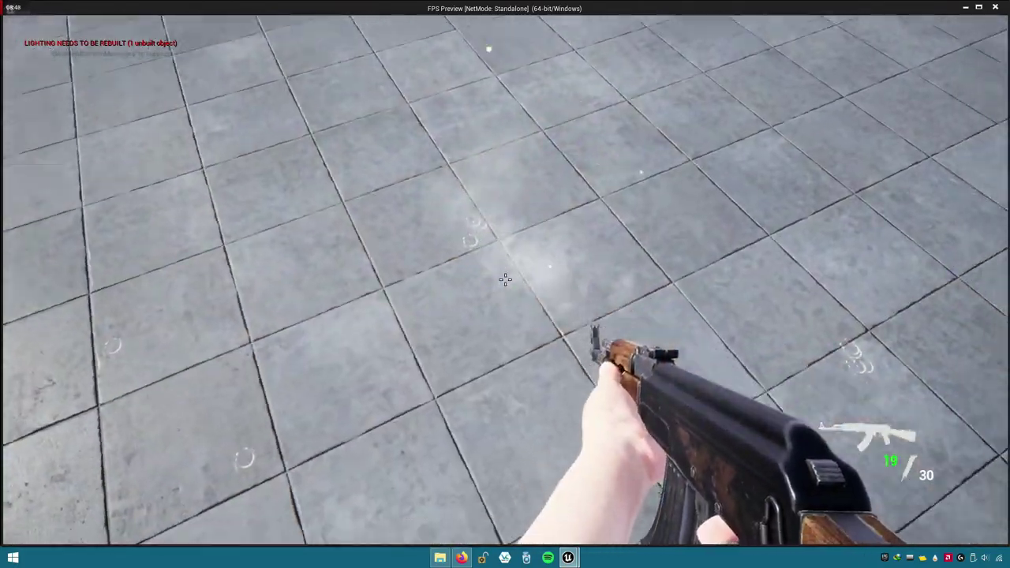
left_click(505, 280)
left_click(505, 279)
left_click(505, 279)
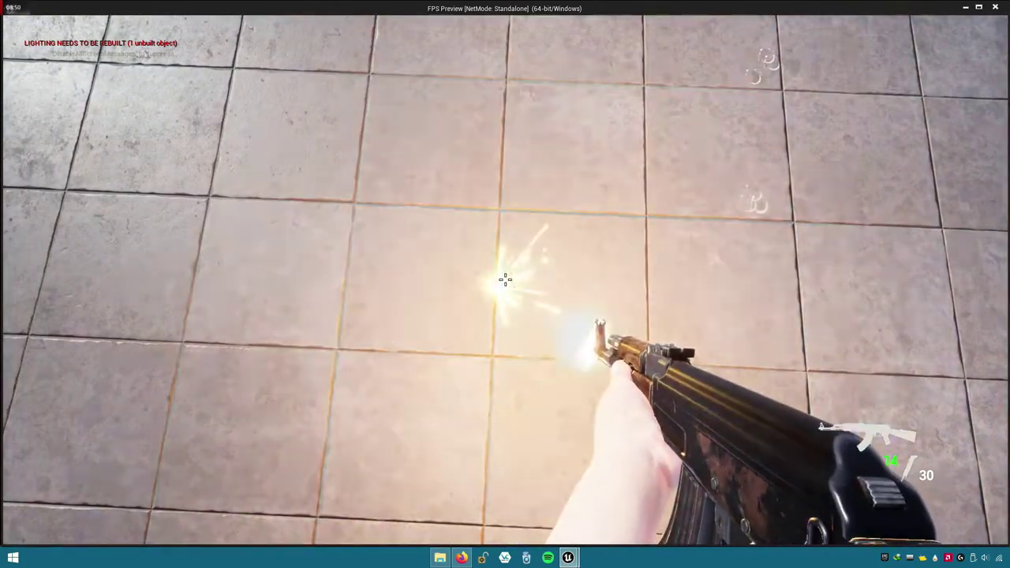
left_click(505, 279)
left_click(505, 280)
left_click(505, 279)
left_click(505, 279)
key("r")
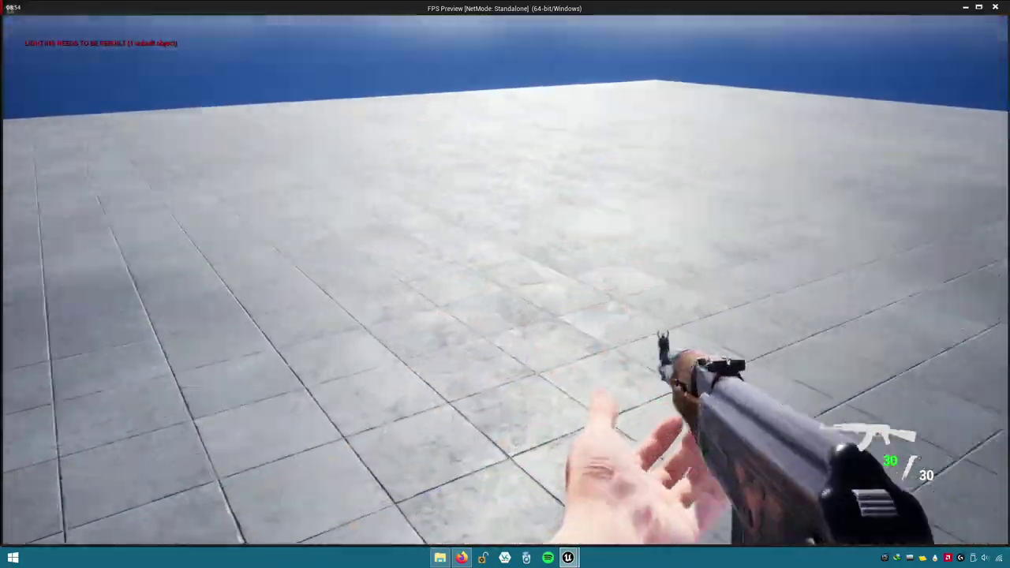
- Fire again while aiming down the sights, then exit the preview with Esc
left_click(504, 280)
left_click(505, 280)
right_click(505, 280)
left_click(505, 280)
left_click(505, 279)
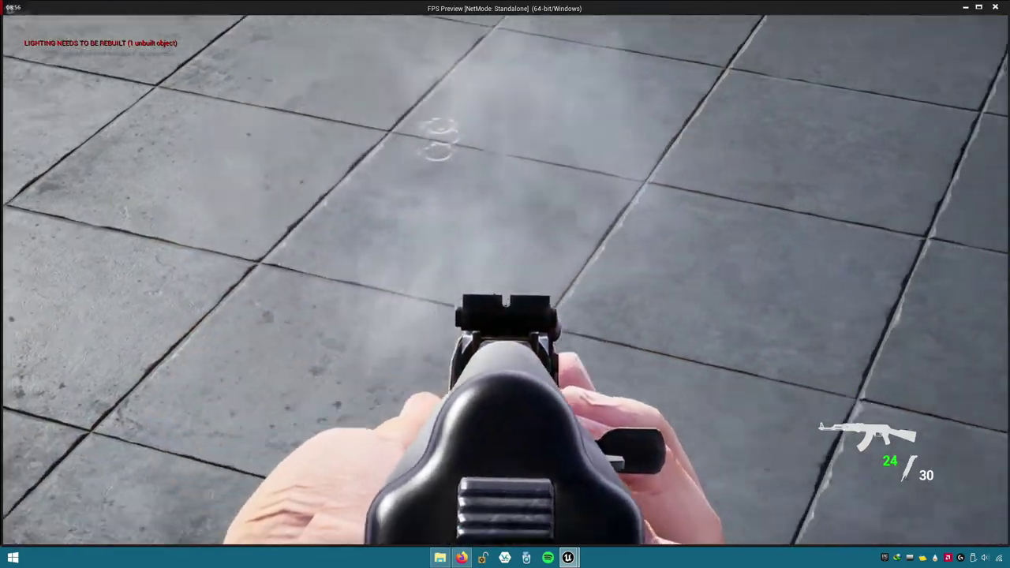
left_click(505, 279)
left_click(505, 280)
right_click(505, 279)
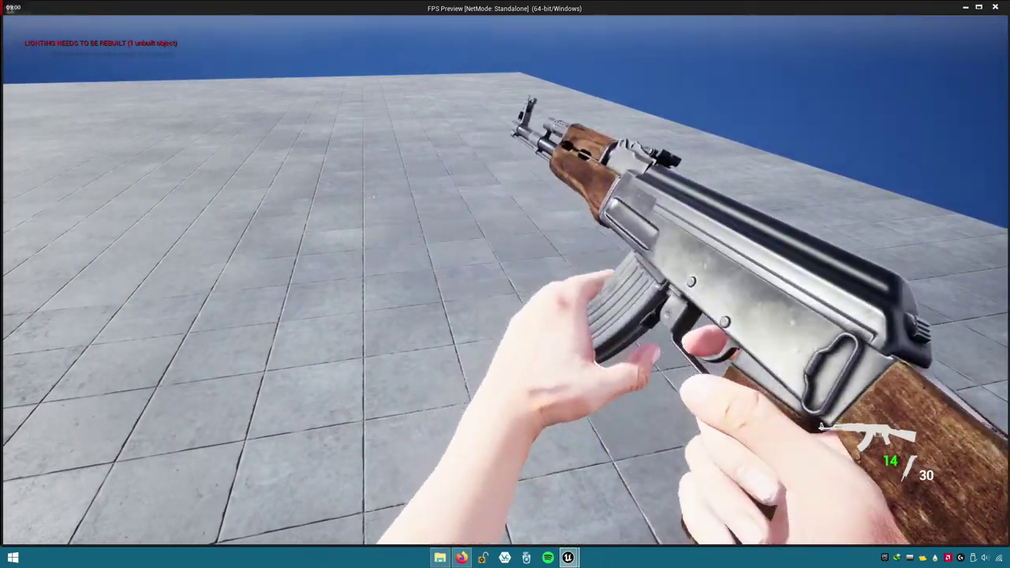
key("Escape")
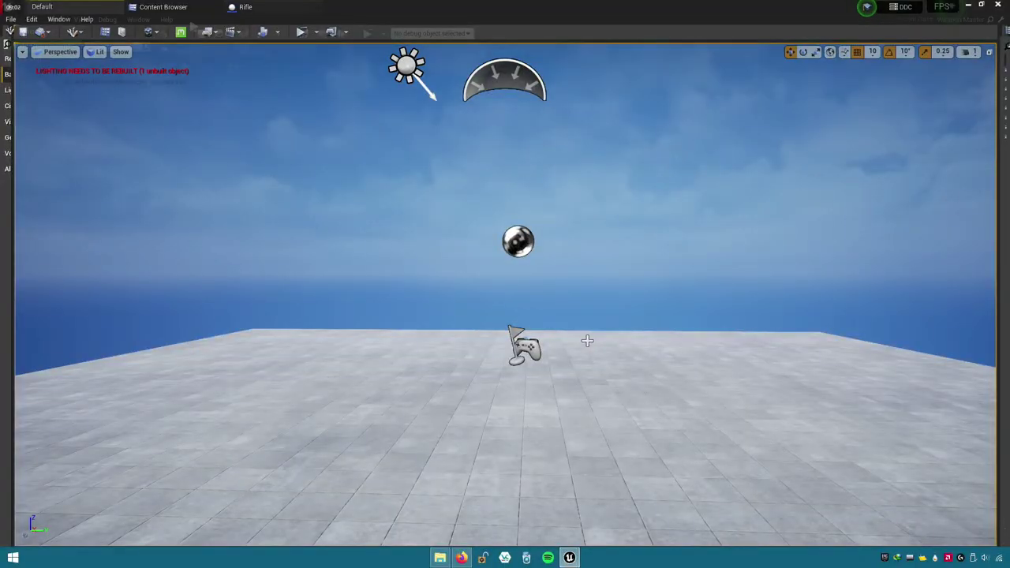
- Open the Decal_MAT material from the bullet decal assets
left_click(163, 6)
left_click(113, 229)
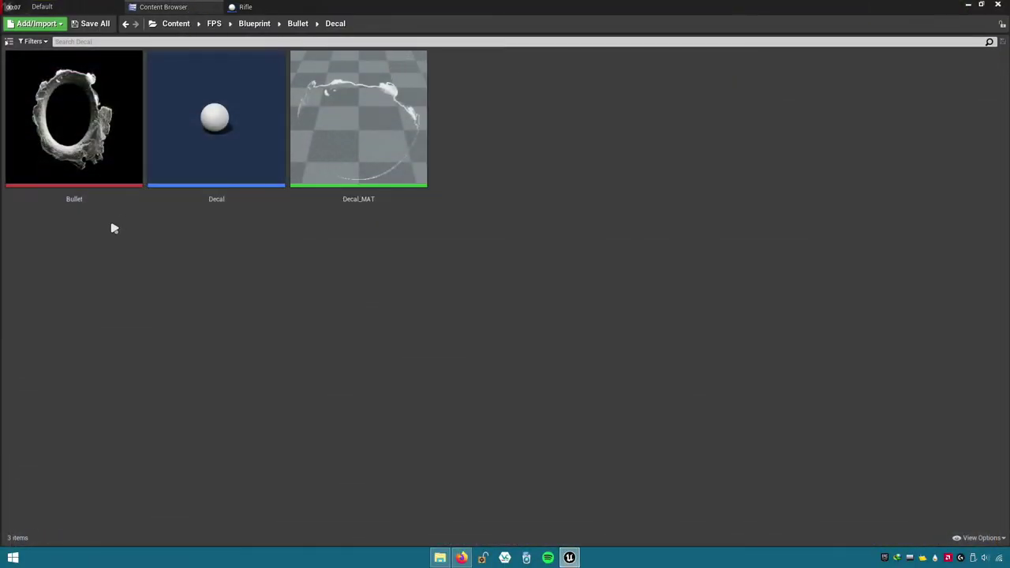
left_click(349, 196)
double_click(392, 180)
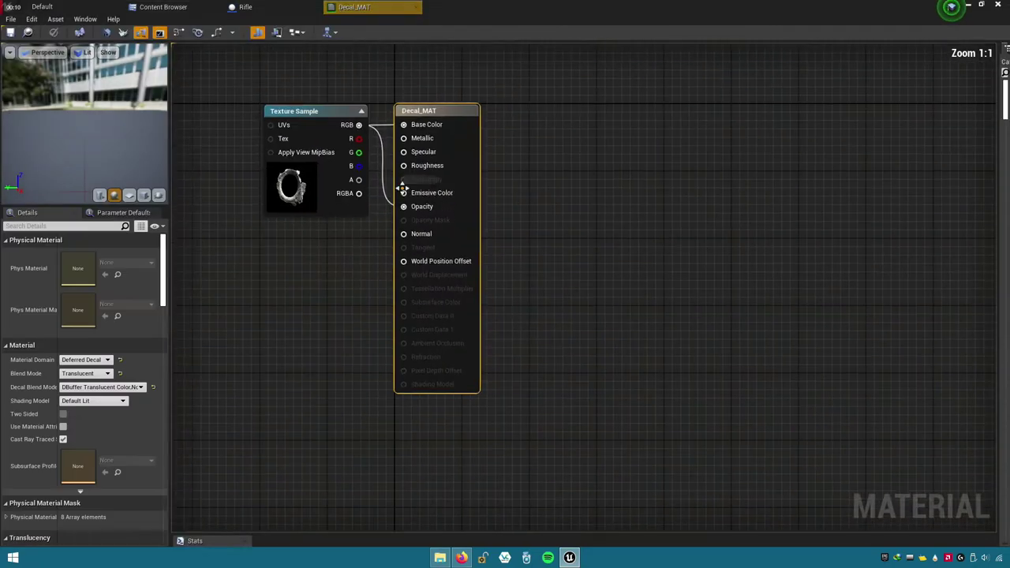
- Drive Opacity from the texture's alpha instead of its colour, apply, save, and return to the level
right_click(574, 276)
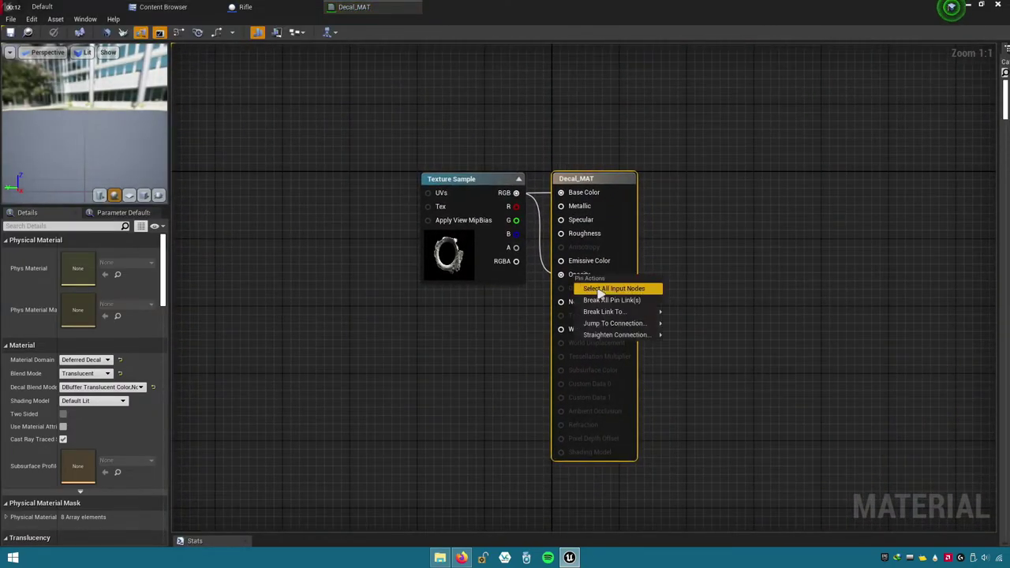
left_click(612, 296)
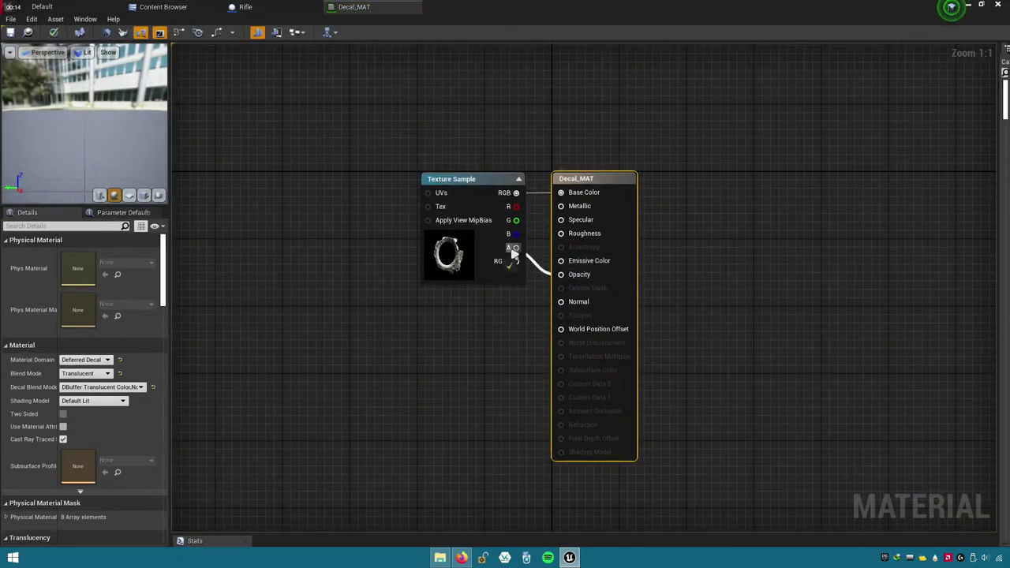
left_click_drag(502, 261, 473, 261)
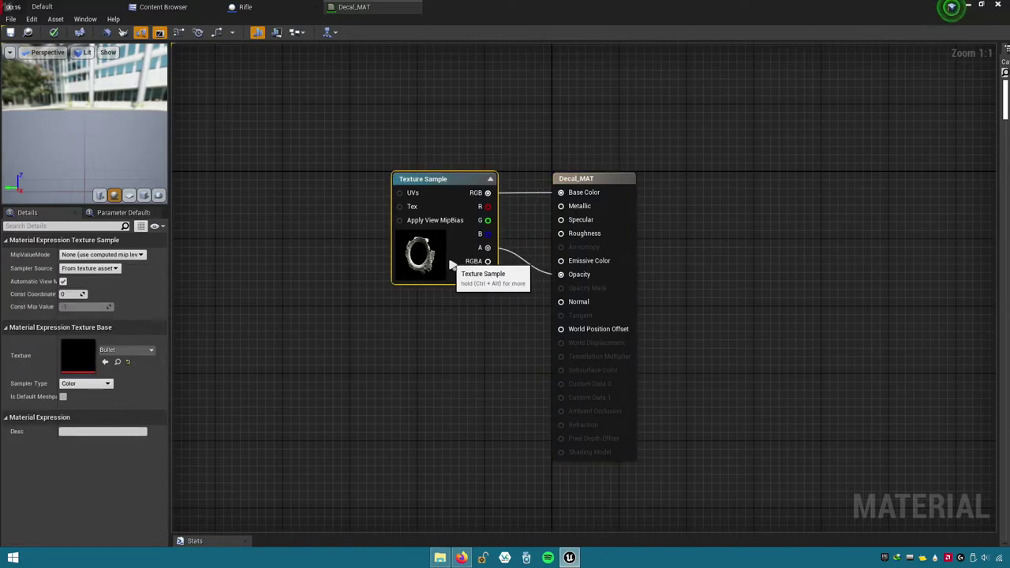
left_click(54, 32)
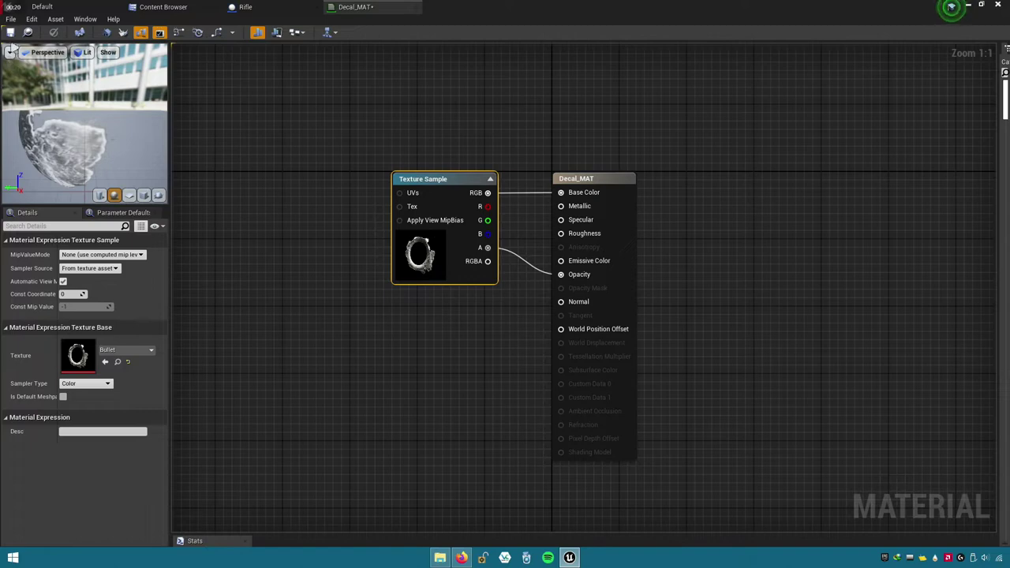
left_click(11, 32)
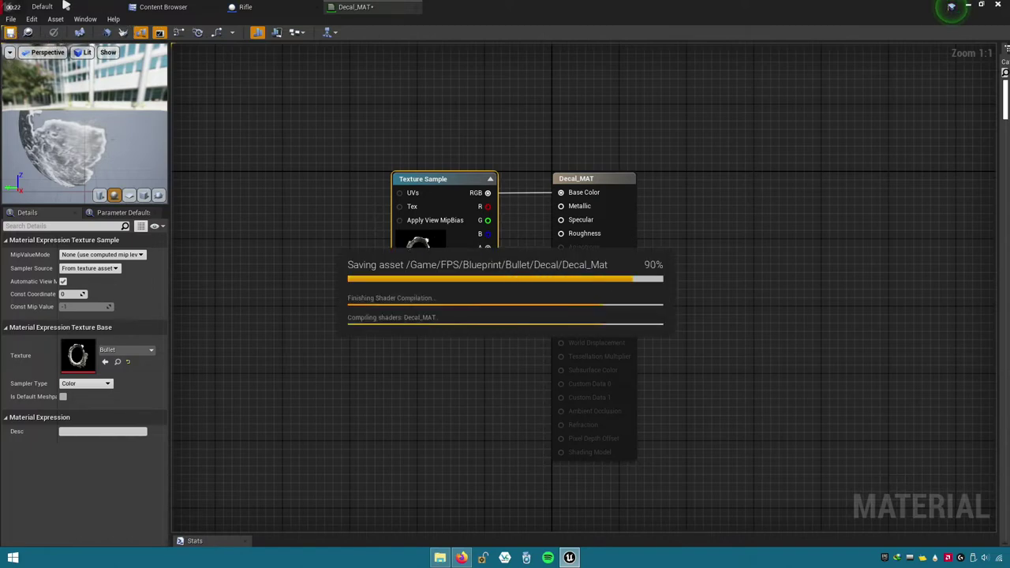
left_click(60, 7)
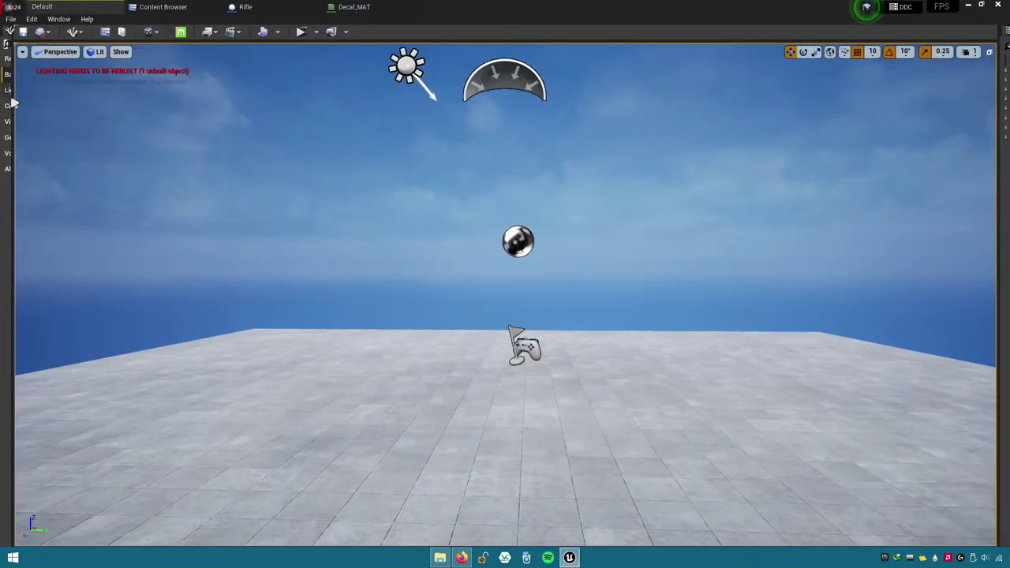
- Drag a Cube from Place Actors > Basic into the level and lift it off the floor as a wall
left_click_drag(18, 98, 184, 129)
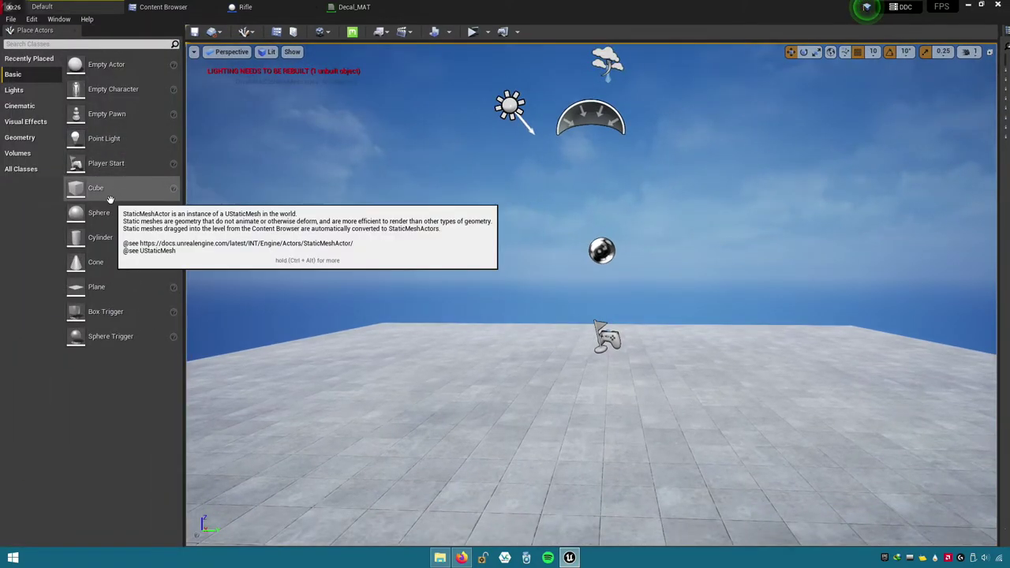
left_click_drag(103, 189, 591, 380)
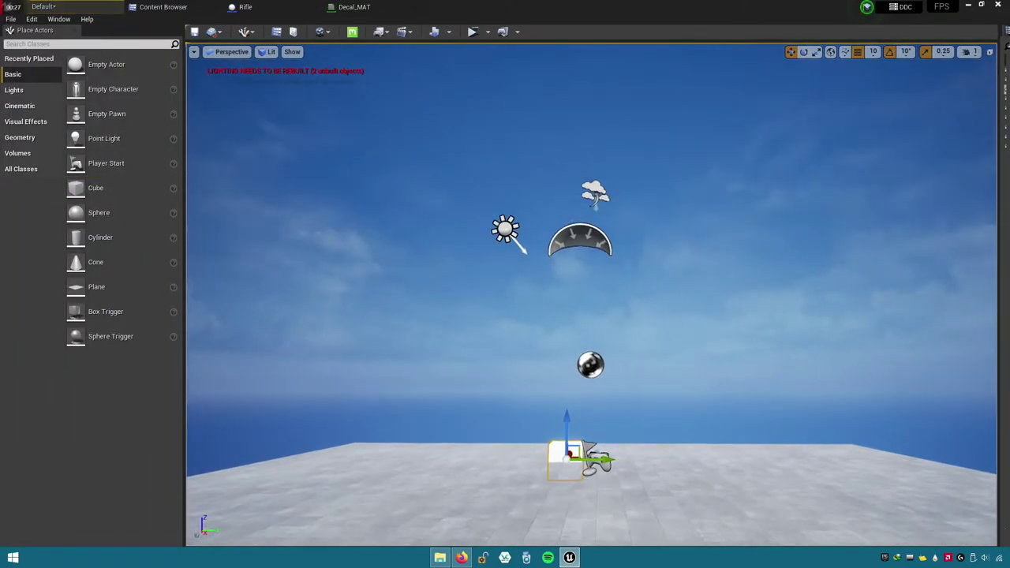
right_click_drag(926, 122, 926, 122)
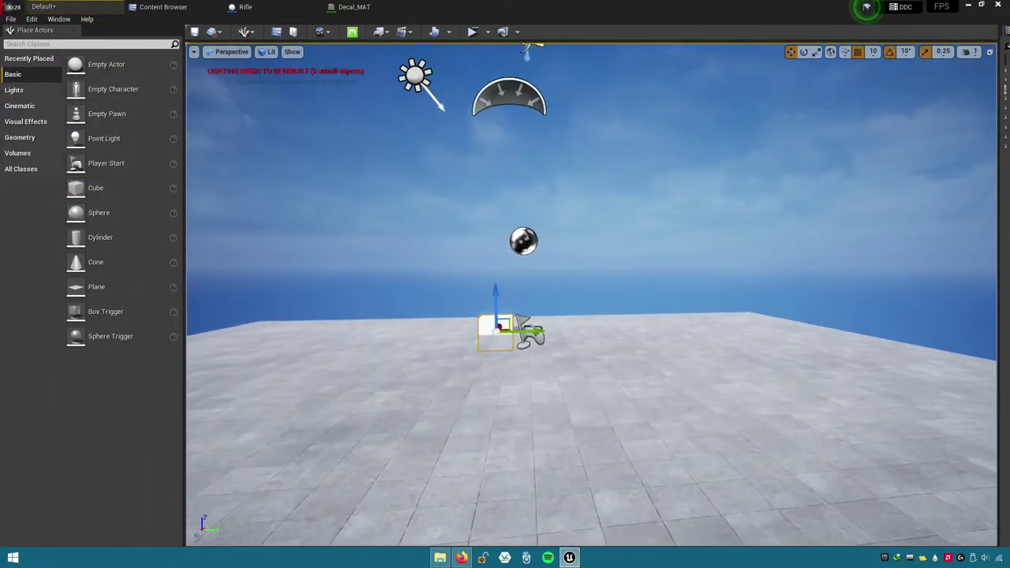
left_click(976, 52)
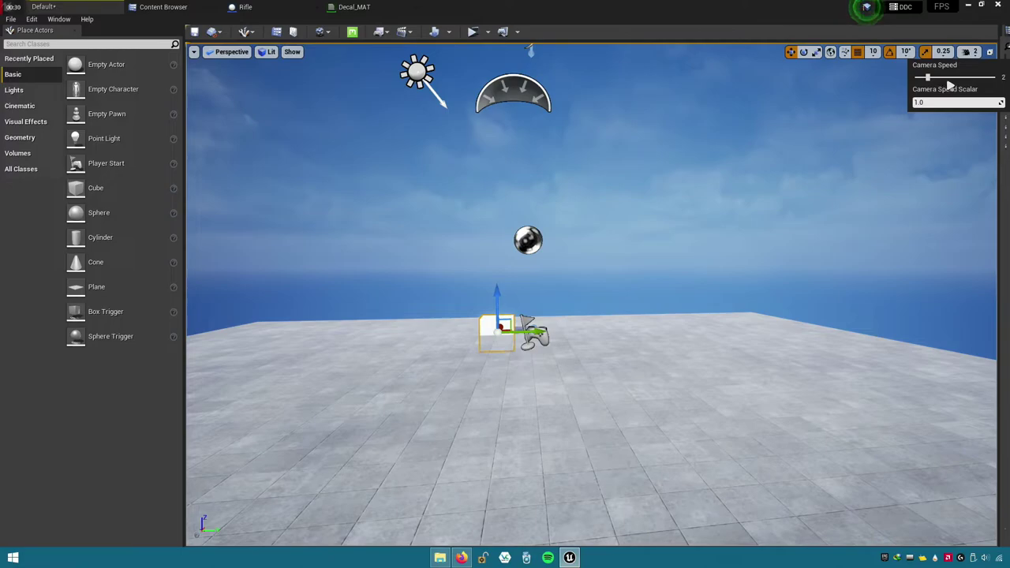
mouse_move(834, 152)
right_mouse_down()
mouse_move(525, 391)
mouse_move(492, 386)
right_mouse_up()
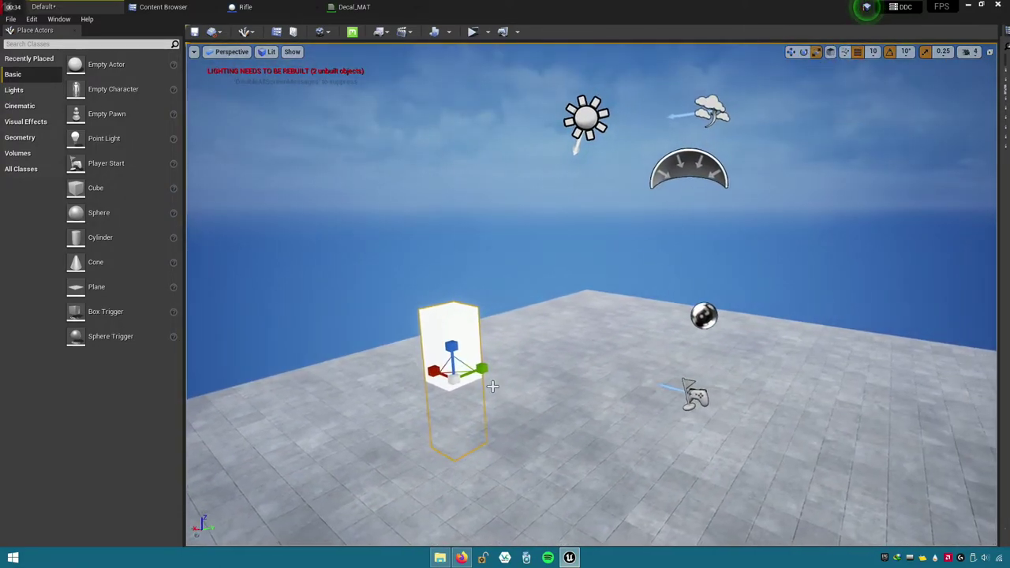
left_click_drag(449, 351, 400, 223)
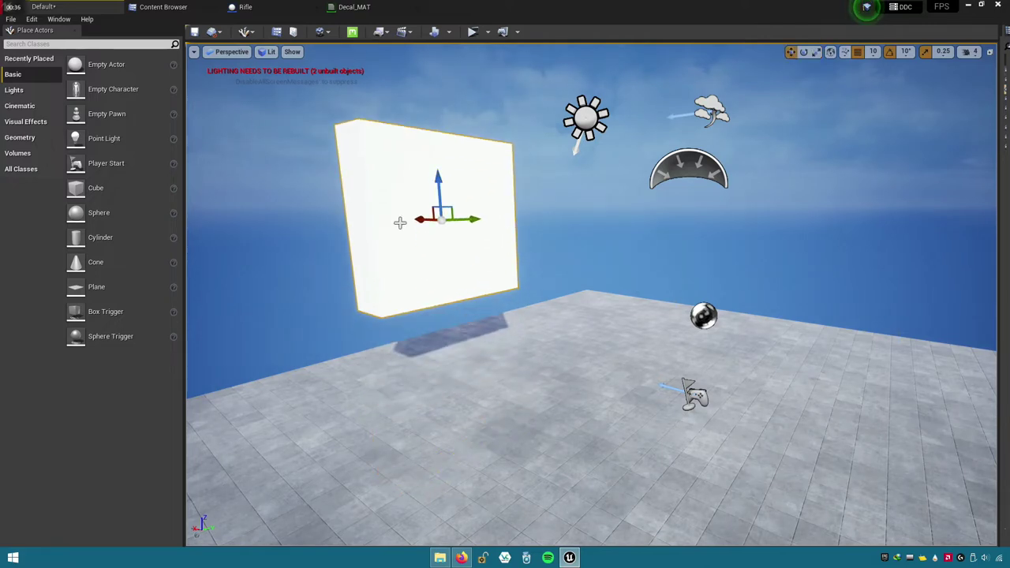
left_click_drag(183, 149, 4, 130)
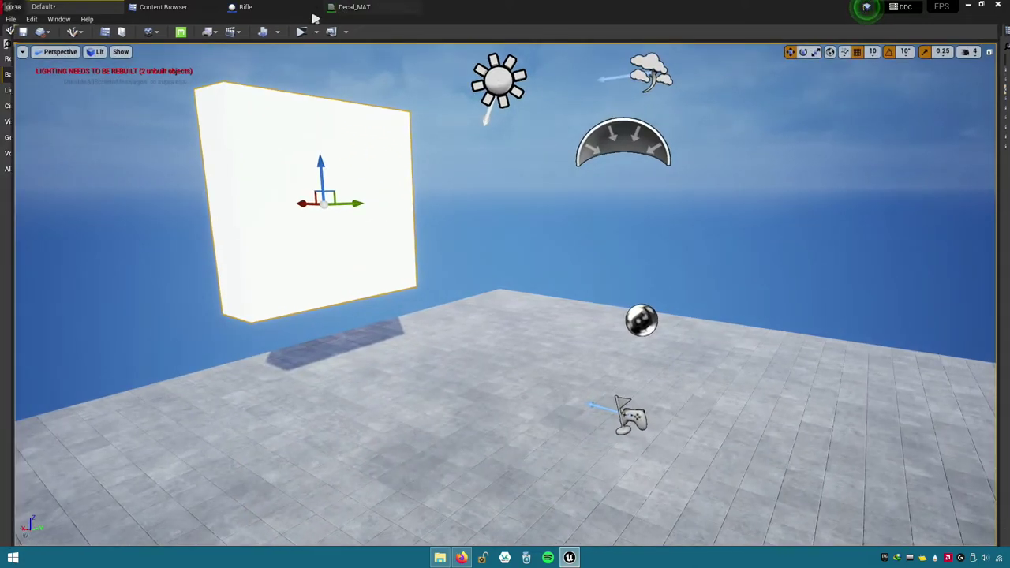
- Launch the FPS preview, spray test shots across the floor, and reload
left_click(302, 33)
left_click(505, 279)
left_click(505, 279)
left_click(505, 279)
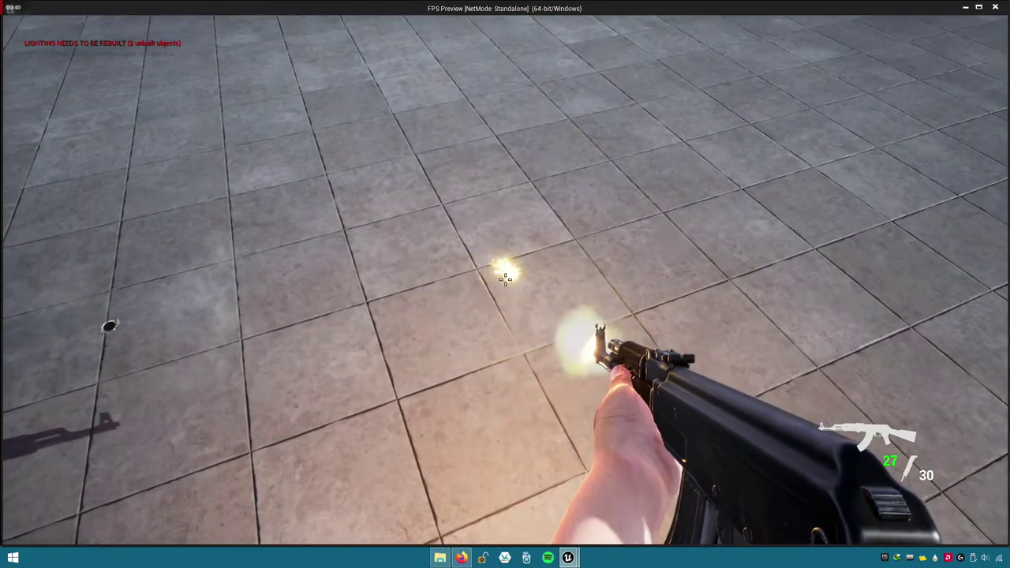
left_click_drag(505, 279, 505, 279)
right_click(505, 279)
right_click(505, 279)
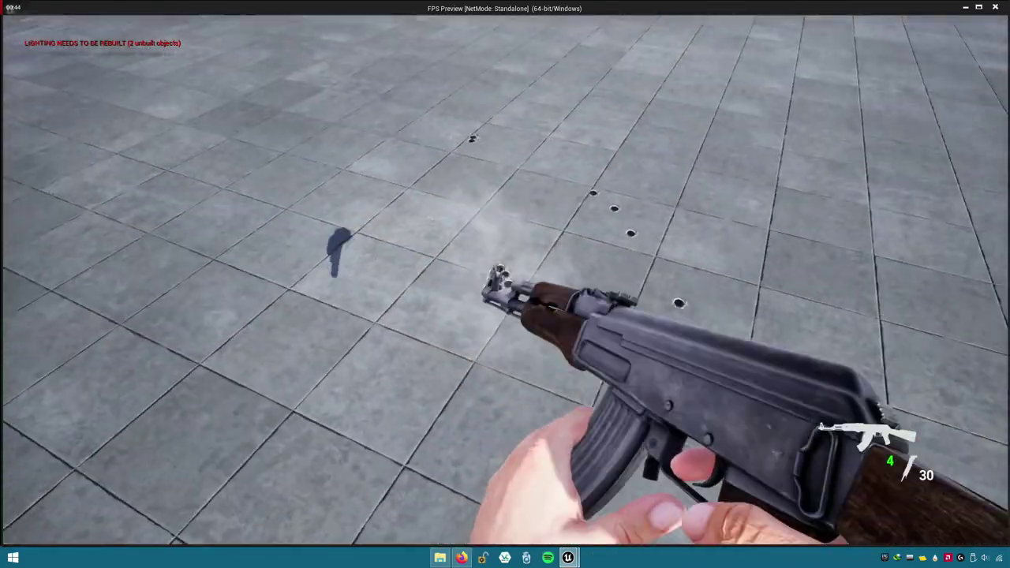
key("r")
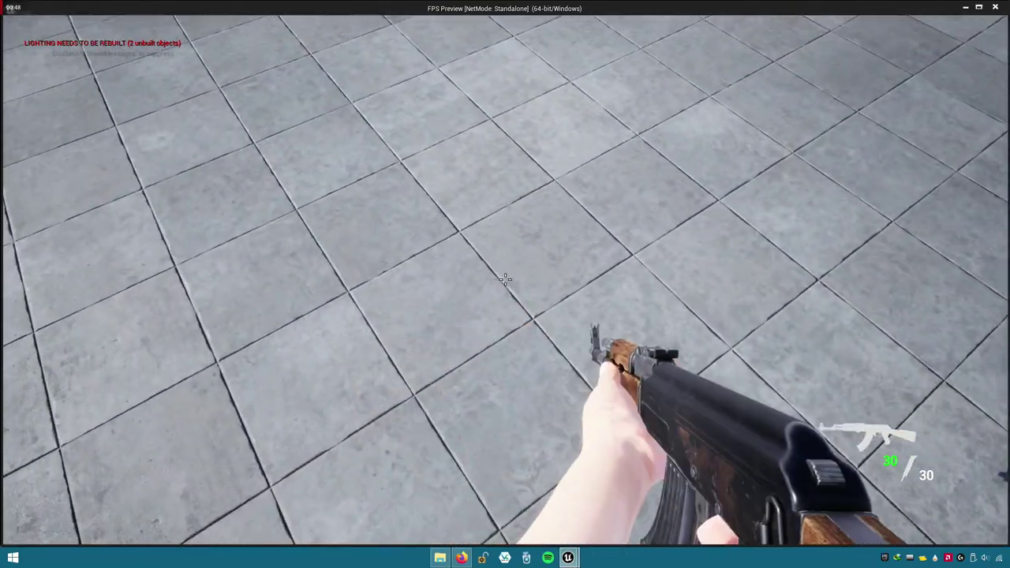
- Aim down the sights and fire bursts into the white wall
right_click(504, 279)
left_click(505, 280)
right_click(505, 279)
right_click(505, 280)
left_click(505, 279)
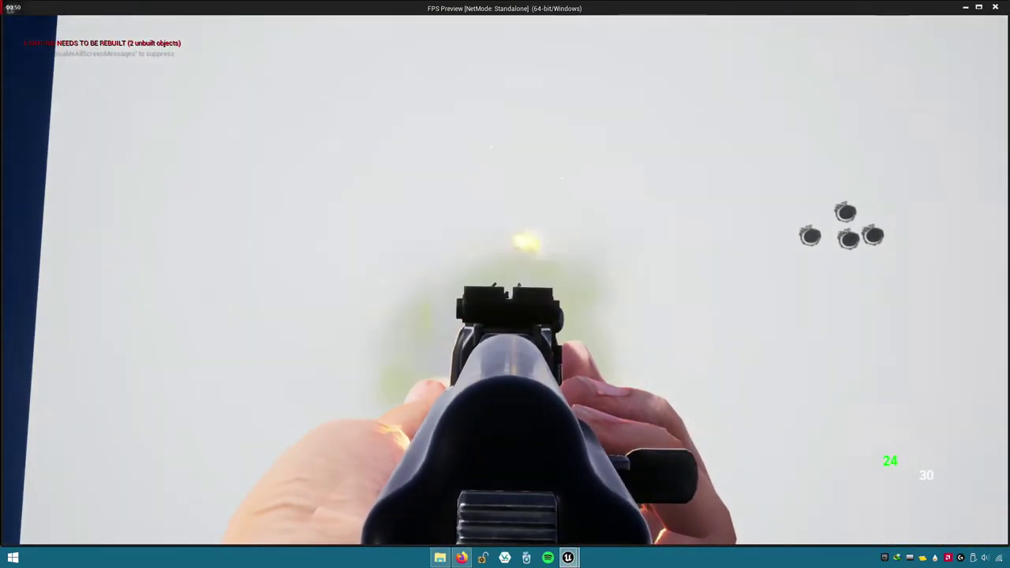
left_click(505, 280)
left_click(505, 280)
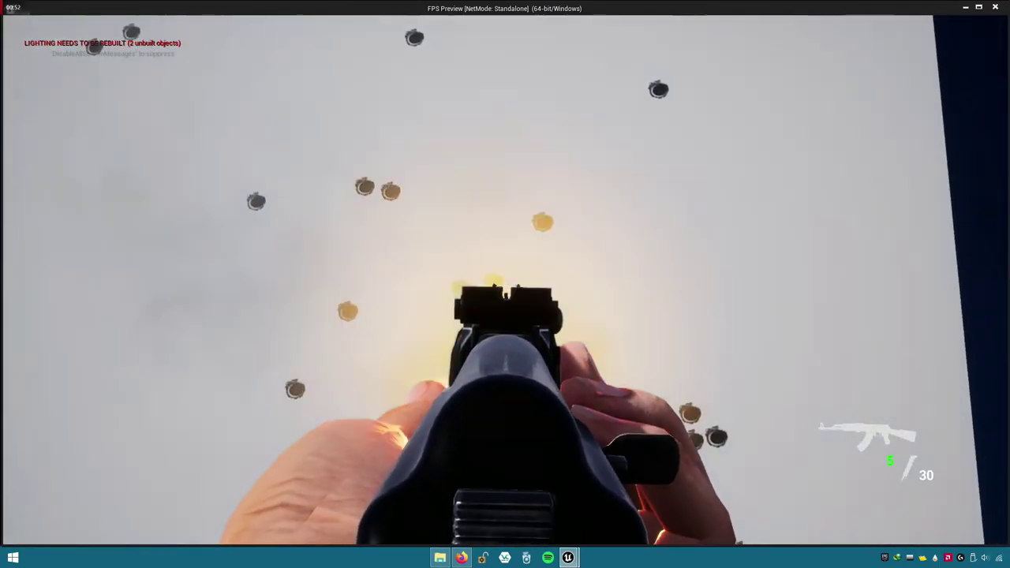
left_click(505, 280)
- Reload, fire more shots at the wall, then exit the preview and lower the wall onto the floor
key("r")
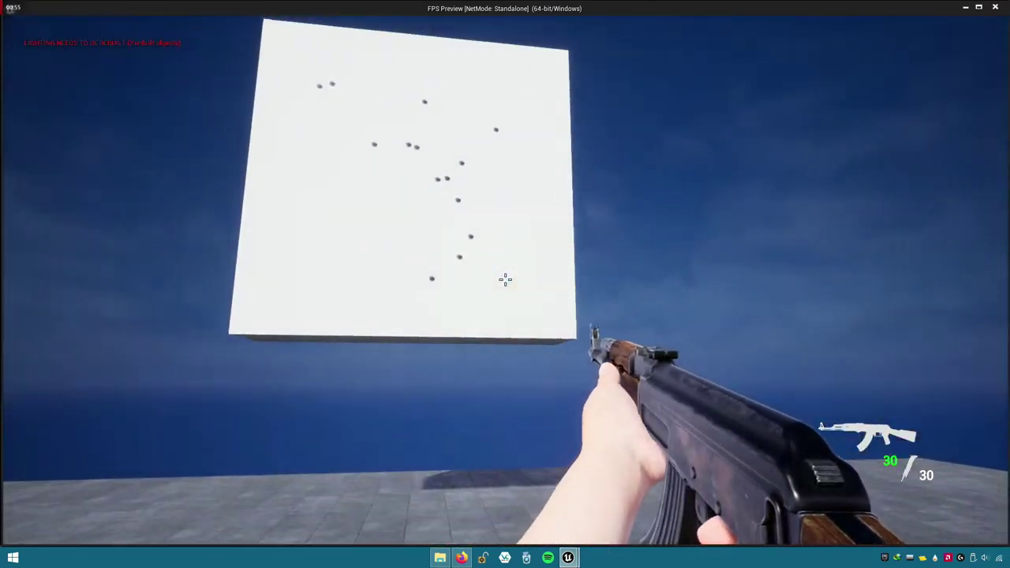
left_click(505, 279)
left_click(505, 279)
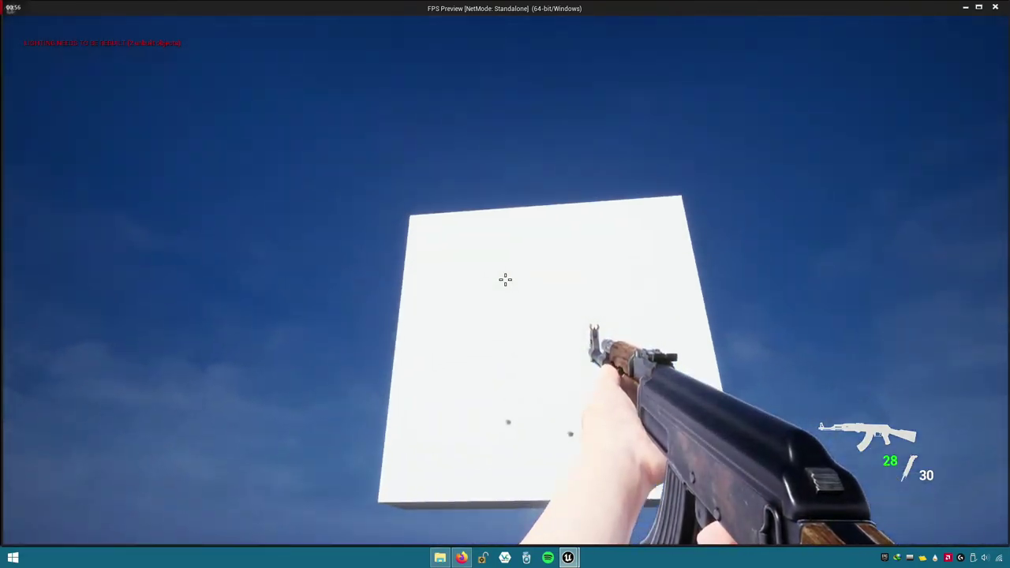
left_click(505, 280)
left_click(505, 280)
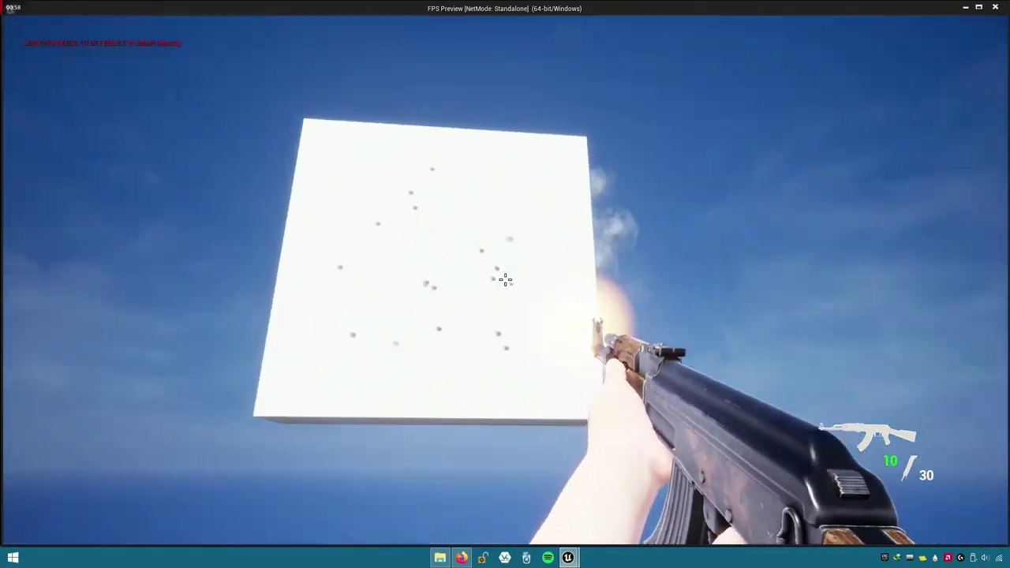
key("r")
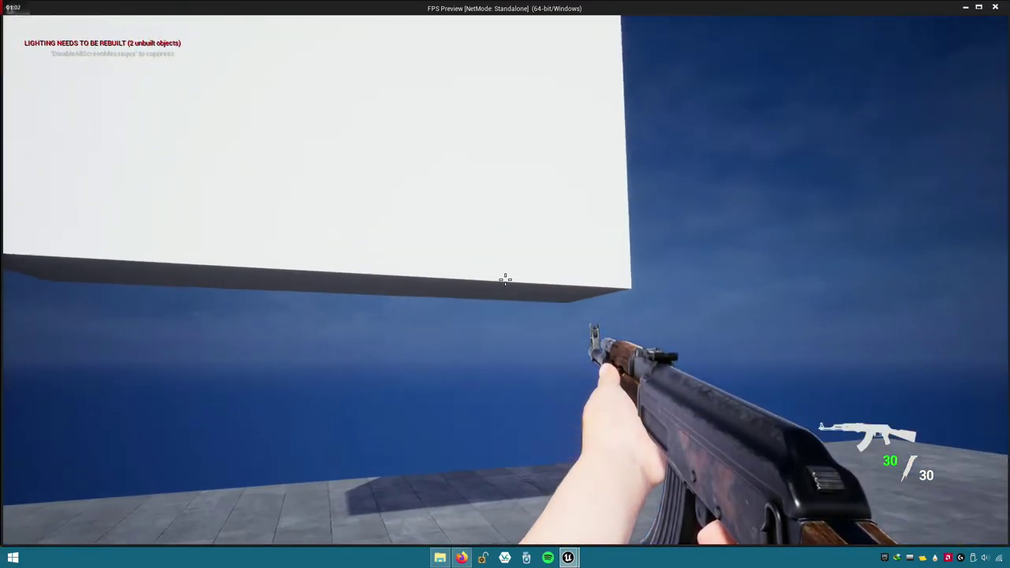
key("Escape")
left_click_drag(337, 164, 329, 254)
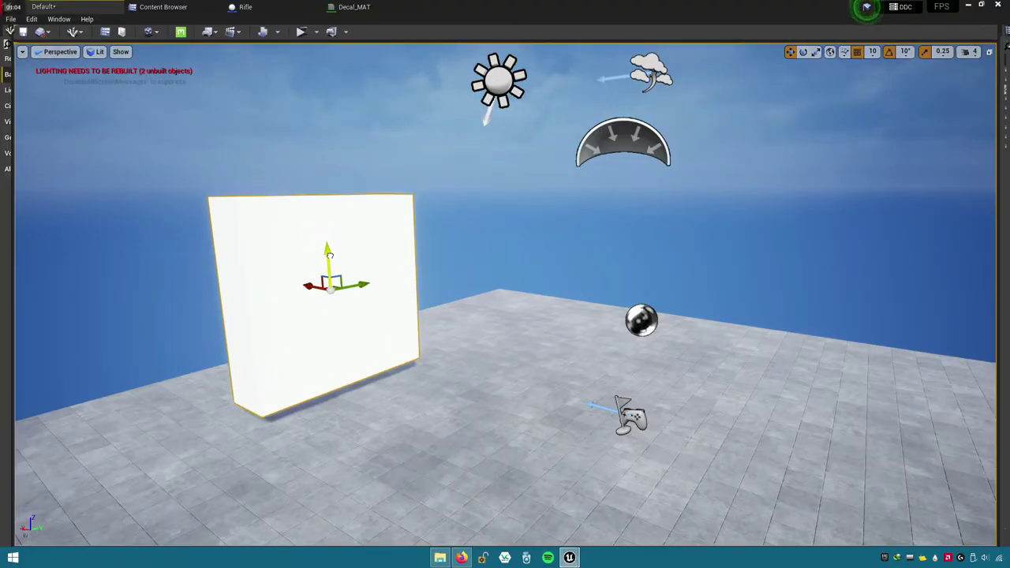
left_click(300, 32)
left_click(505, 280)
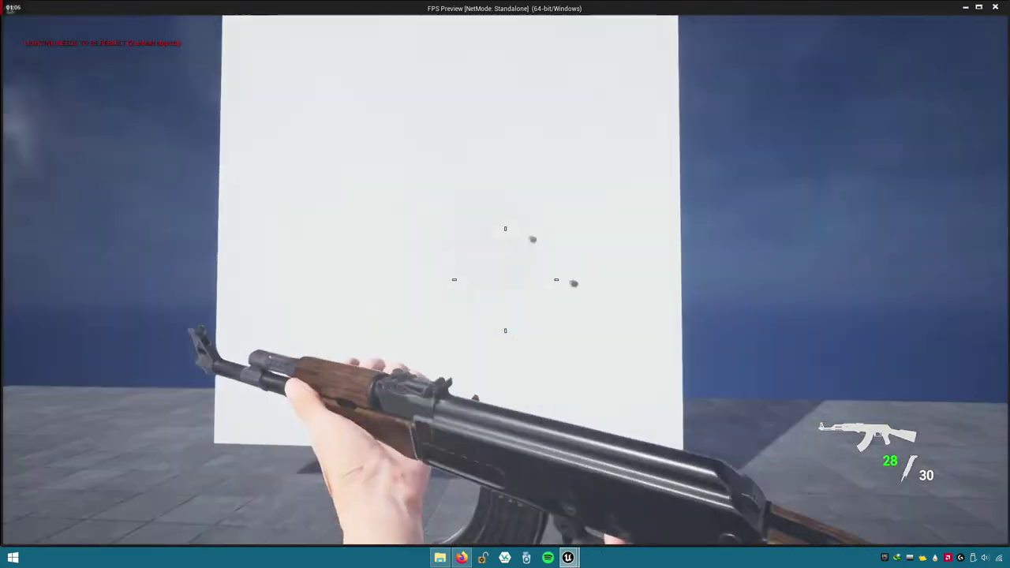
left_click(505, 280)
left_click(505, 280)
left_click(505, 280)
left_click(505, 280)
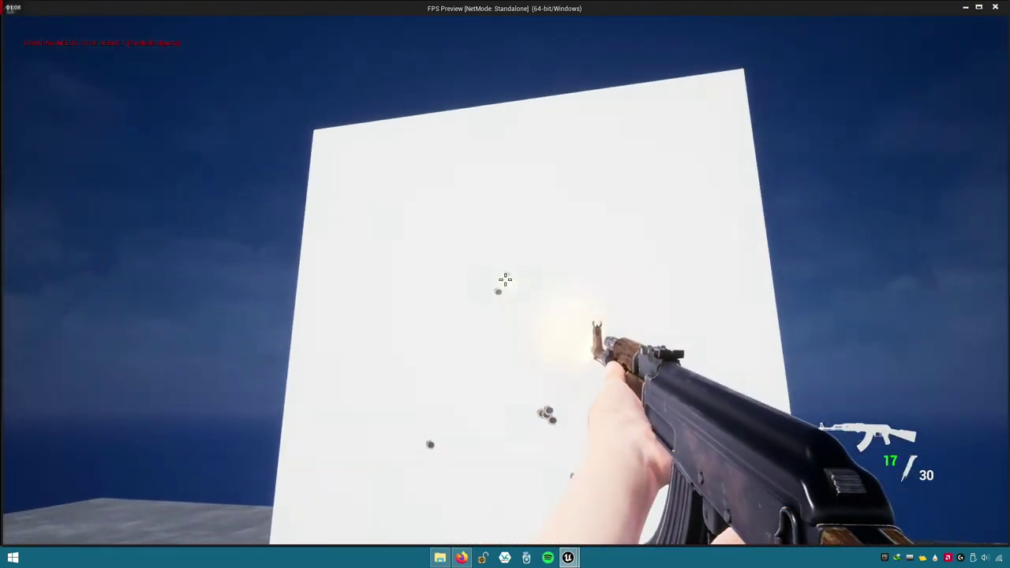
left_click(505, 280)
left_click(505, 280)
left_click(505, 280)
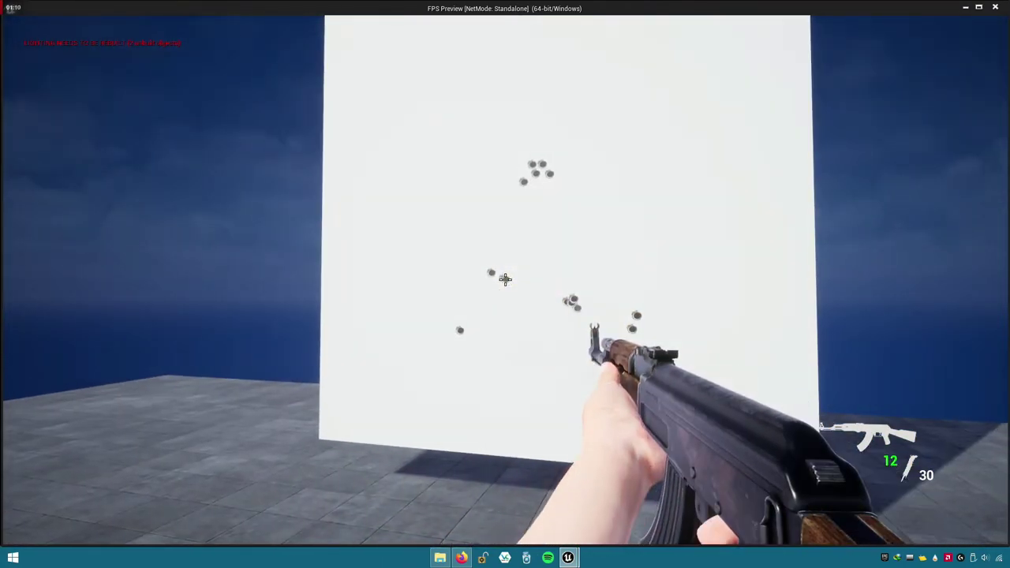
key("r")
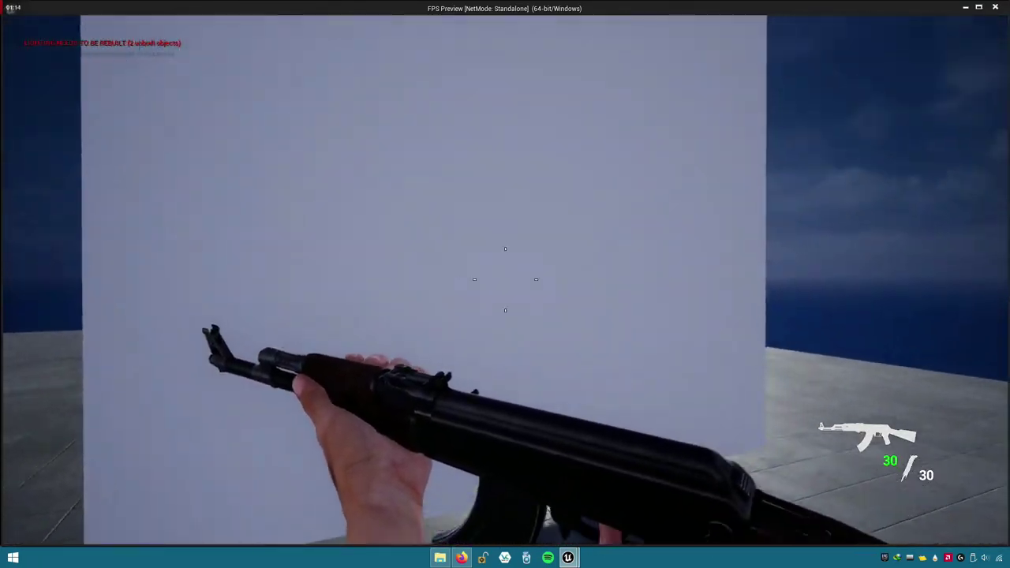
left_click(505, 280)
left_click(504, 280)
left_click(505, 281)
left_click(505, 281)
left_click(505, 280)
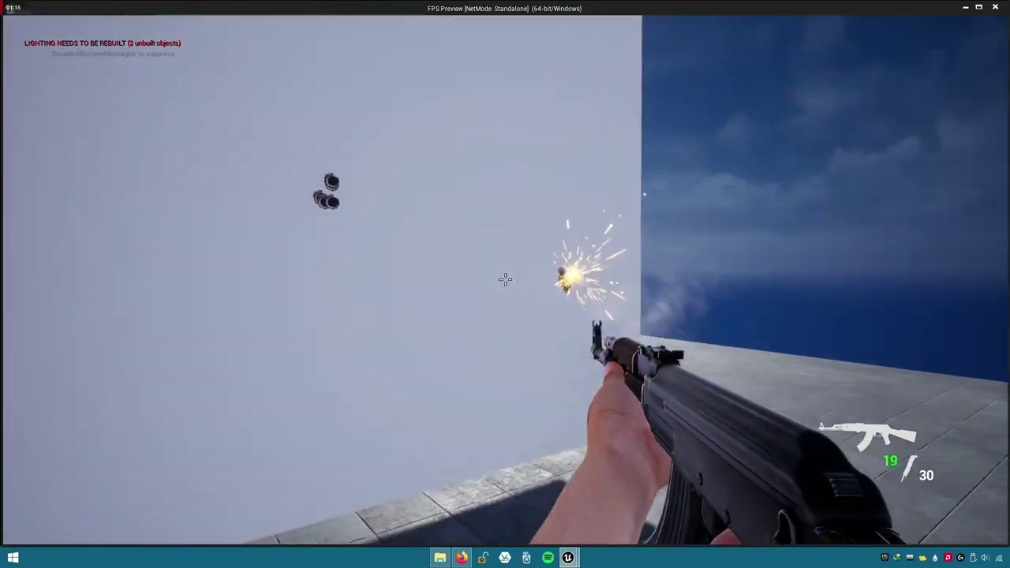
left_click(505, 280)
left_click(505, 280)
left_click(505, 280)
left_click(505, 280)
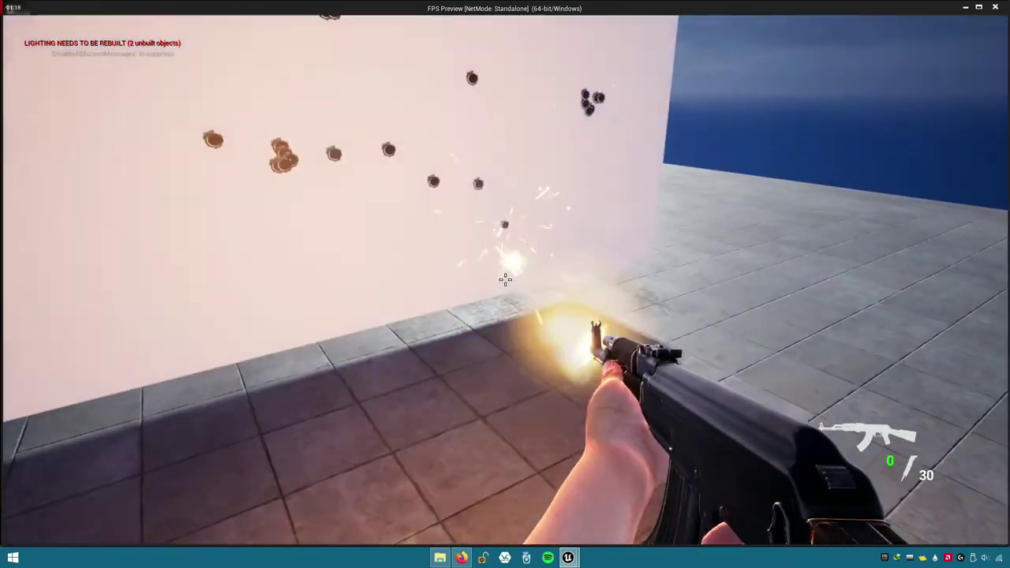
key("r")
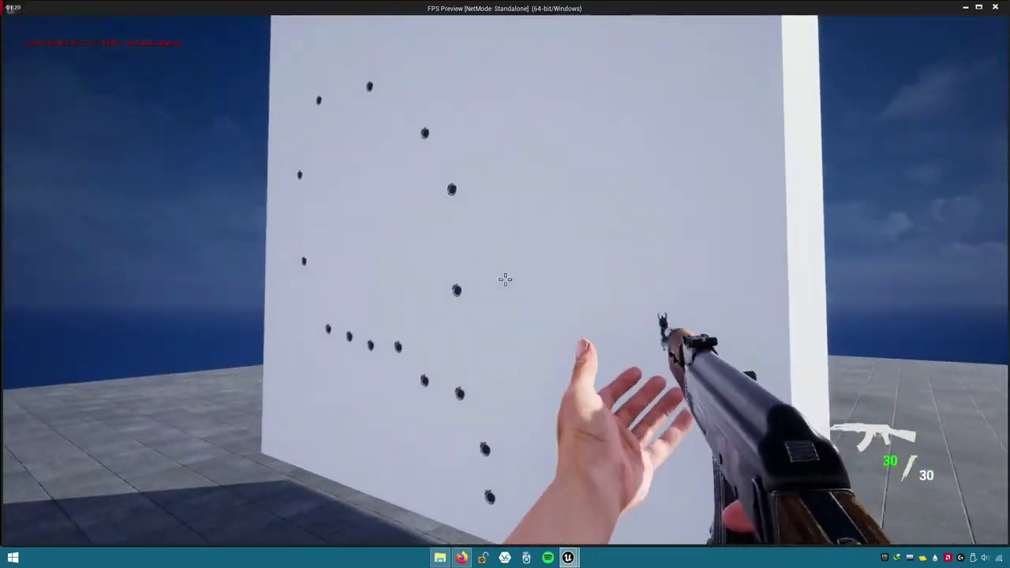
left_click(505, 280)
left_click(505, 280)
left_click(505, 280)
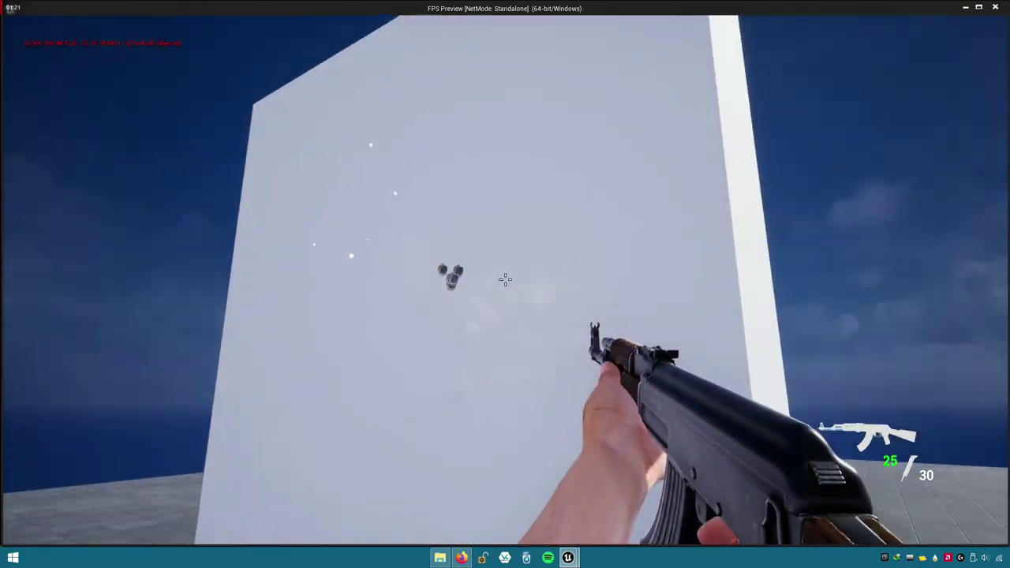
left_click(505, 281)
left_click(505, 280)
left_click(505, 280)
left_click(505, 280)
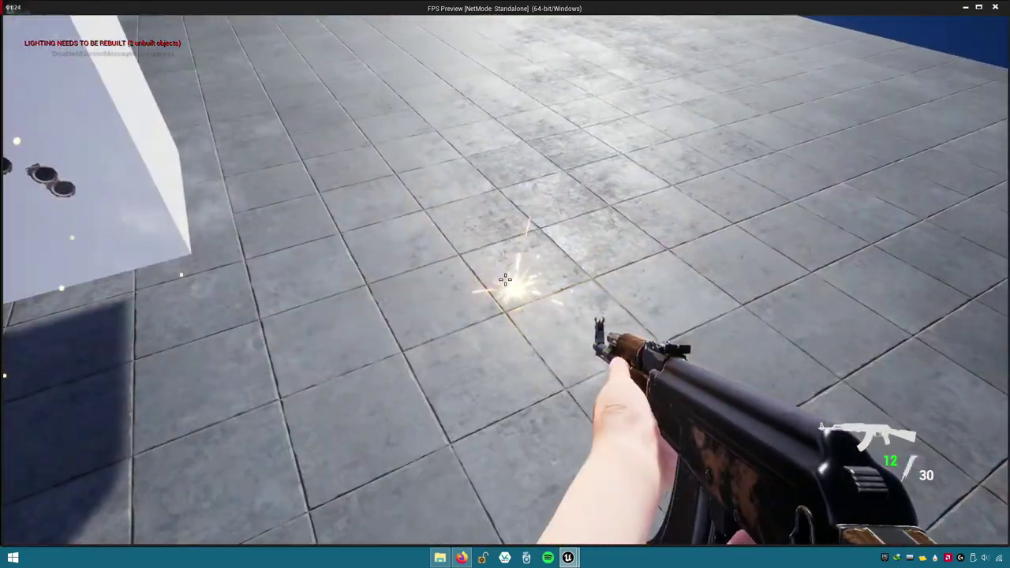
left_click(505, 280)
left_click(505, 280)
key("r")
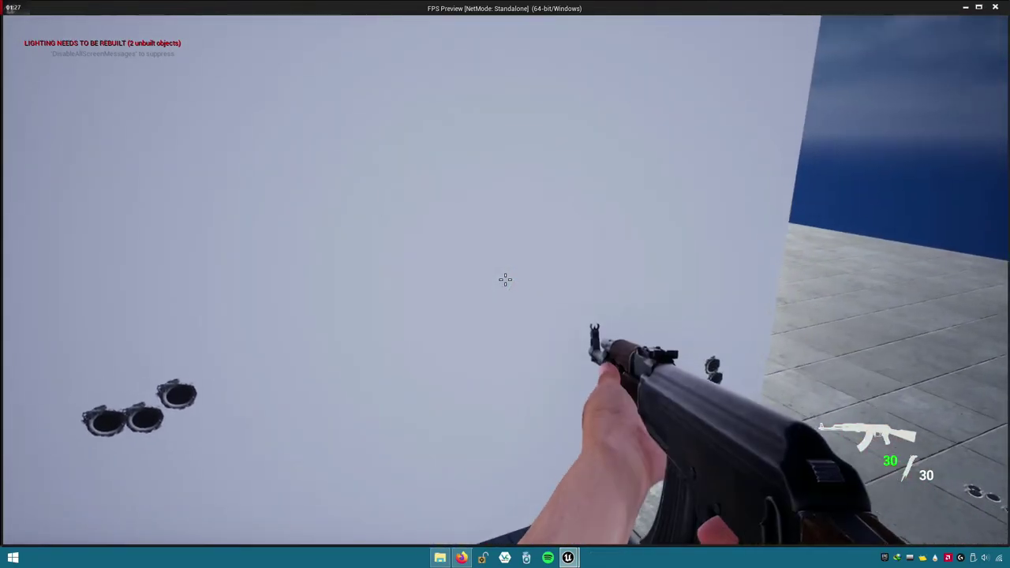
left_click(505, 280)
left_click(505, 280)
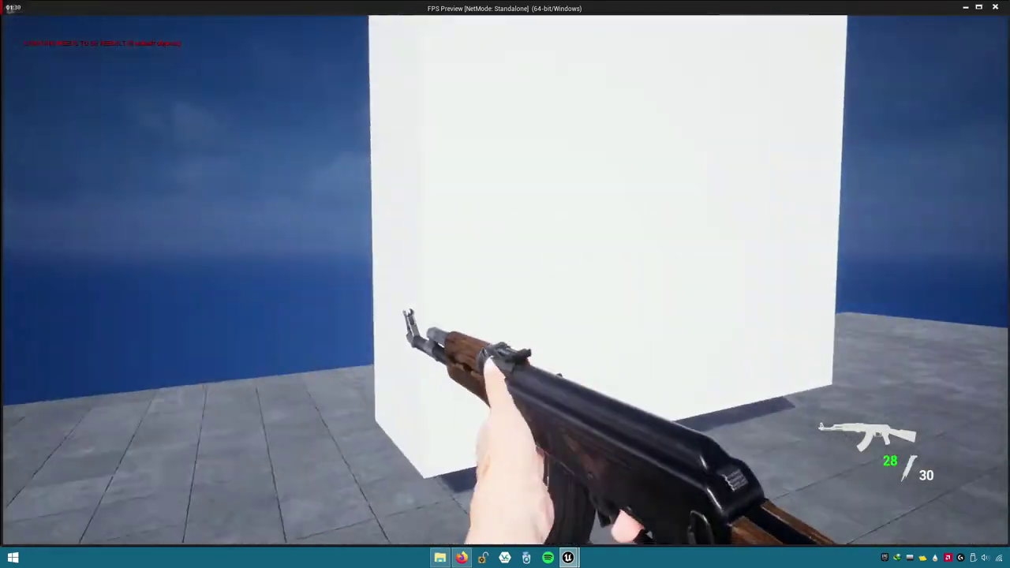
key("r")
key("Escape")
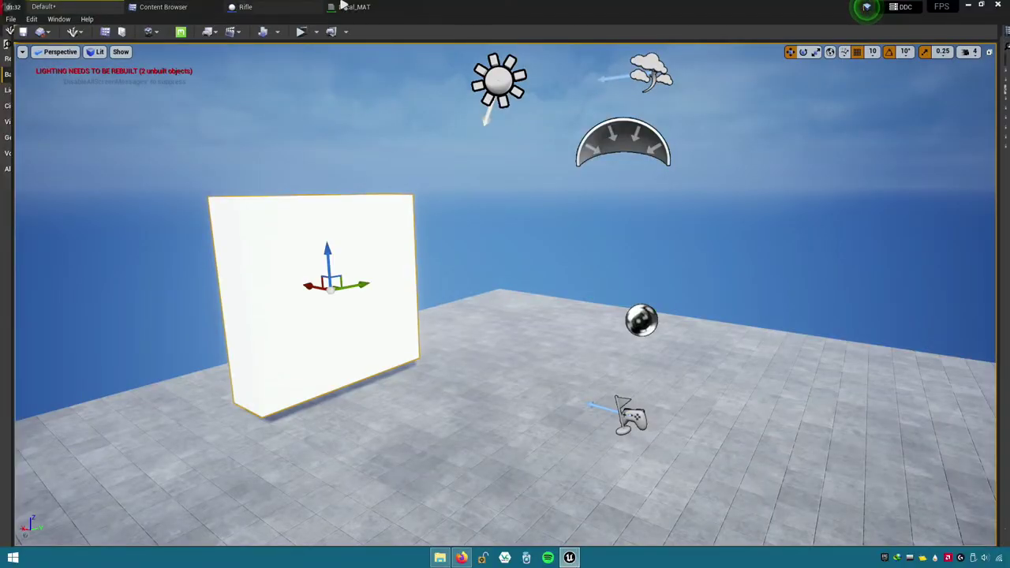
left_click(347, 7)
- Close the Decal_MAT tab and launch the game preview again from the Rifle blueprint
left_click(417, 8)
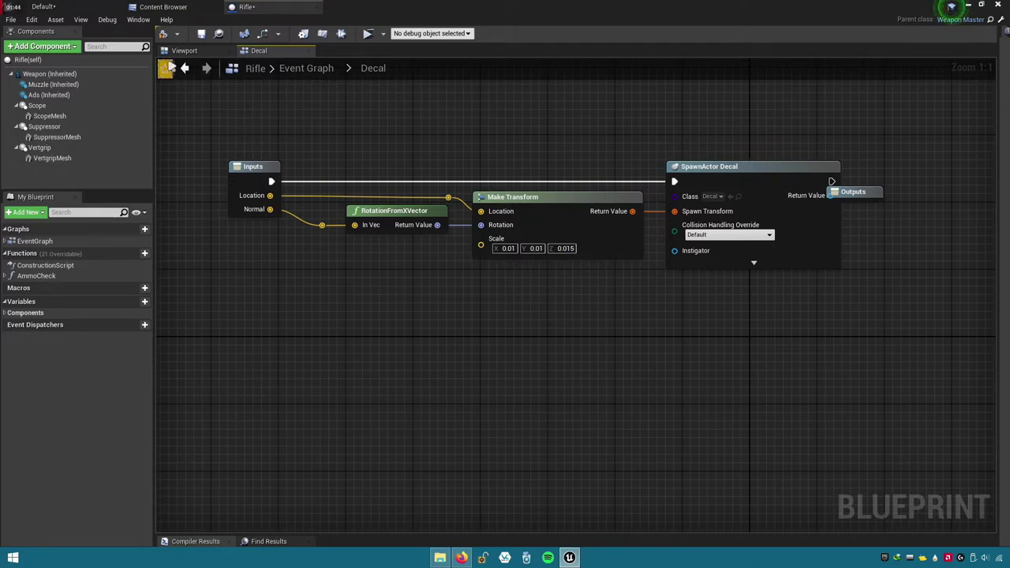
left_click(368, 34)
- Fire bursts at the wall, aim down sights, reload twice, then exit the FPS preview
left_click(505, 280)
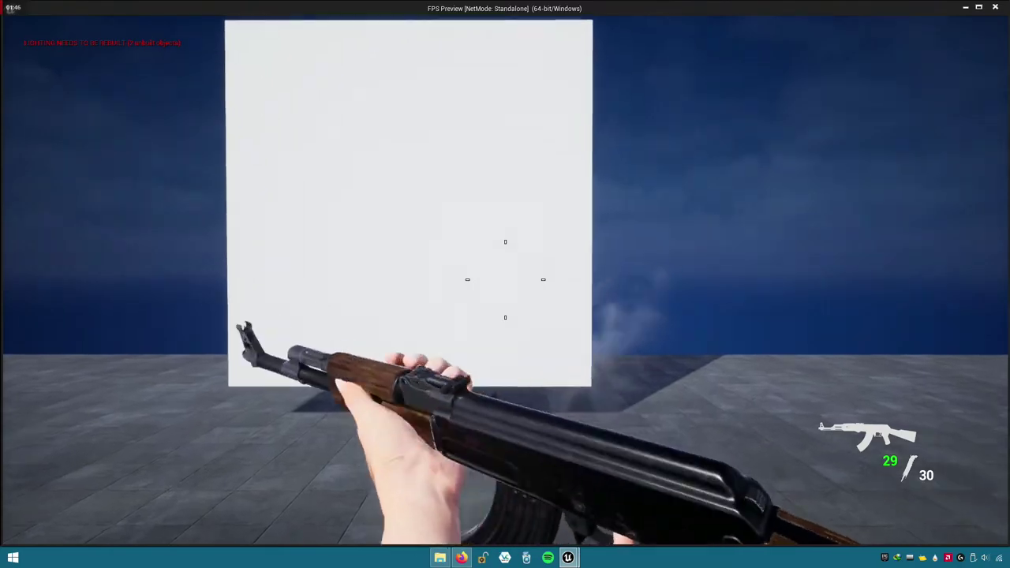
left_click_drag(505, 280, 504, 280)
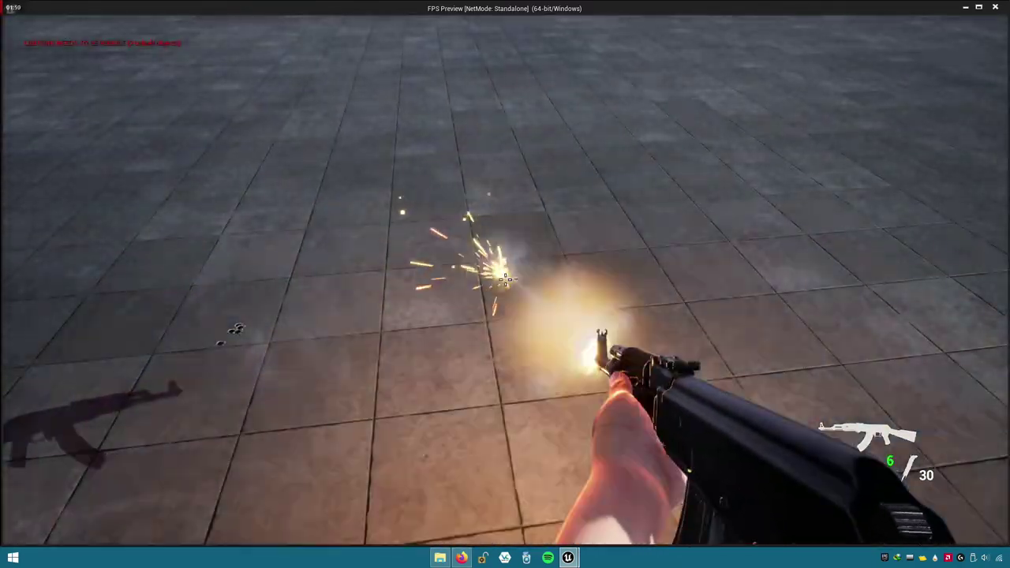
key("r")
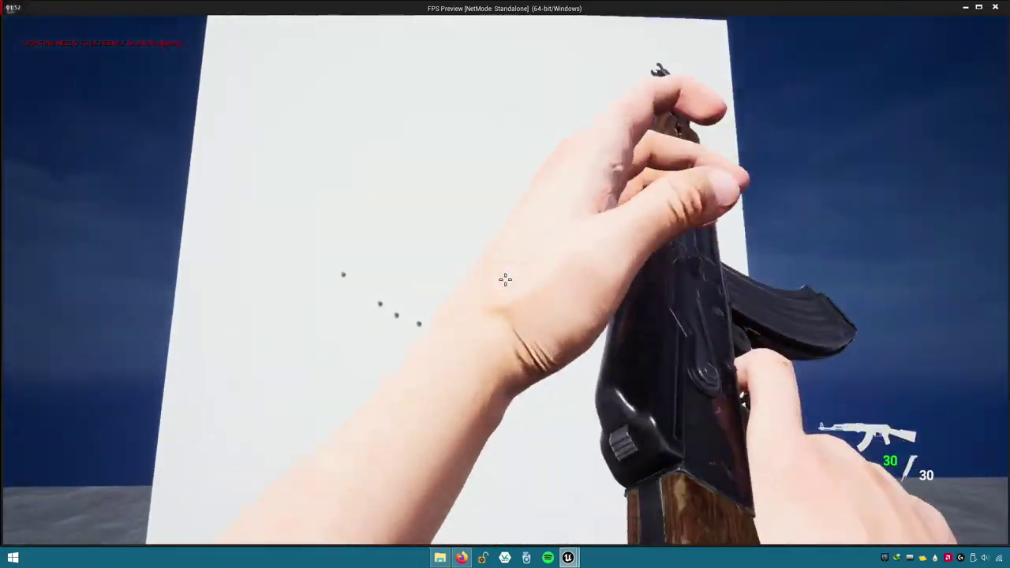
right_click(505, 280)
left_click(505, 280)
left_click_drag(505, 279, 505, 279)
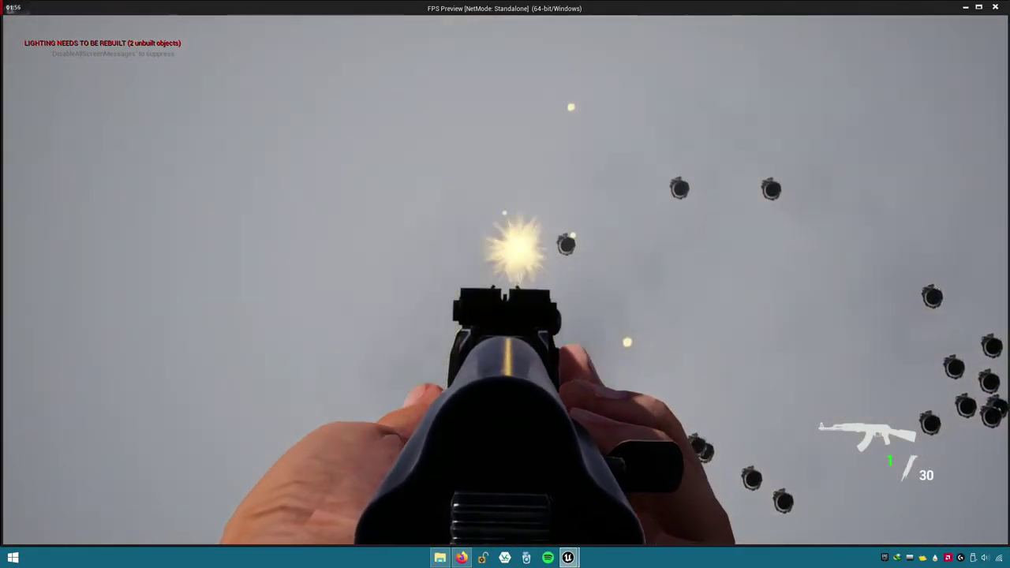
key("r")
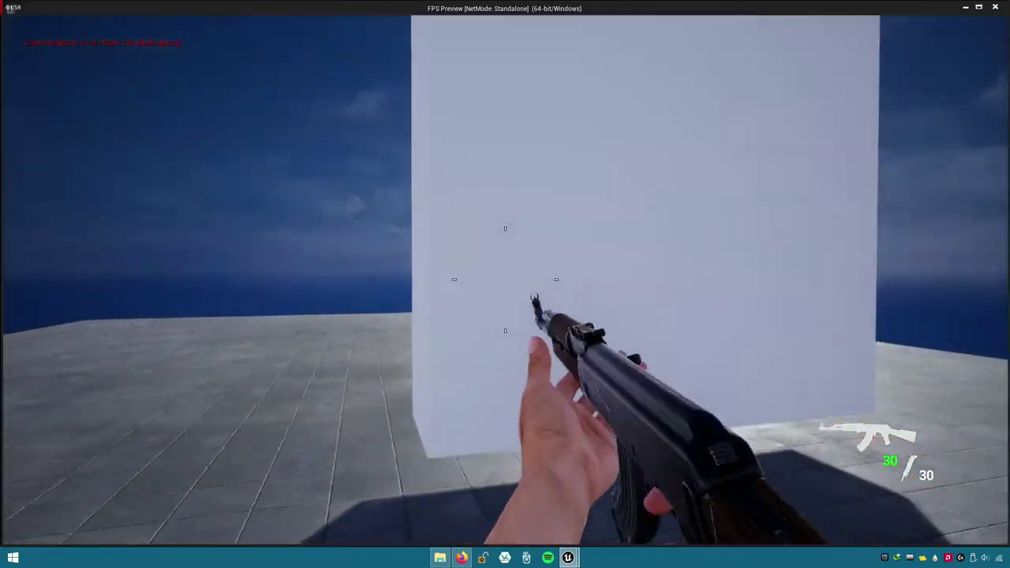
left_click_drag(504, 279, 505, 280)
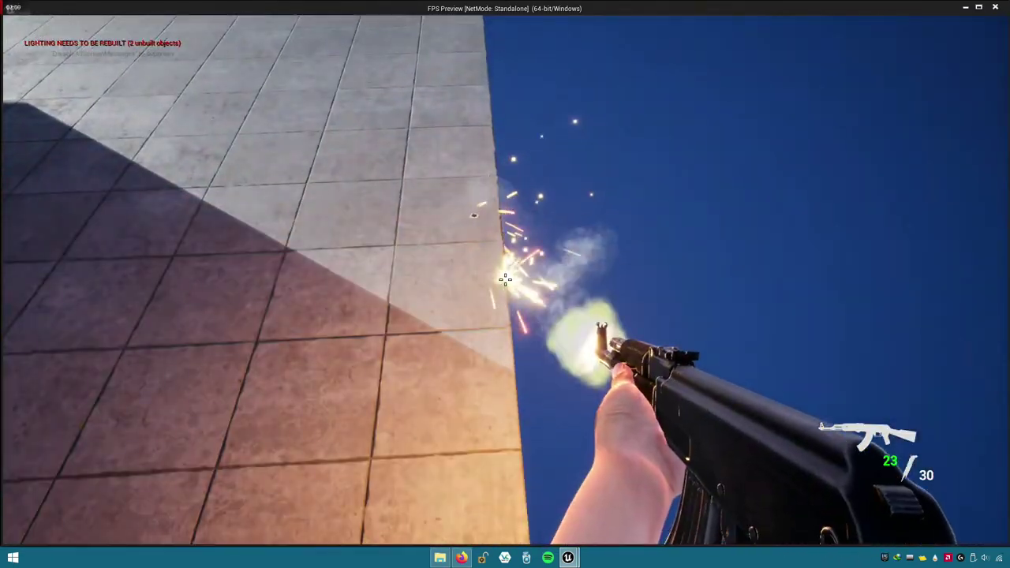
key("Escape")
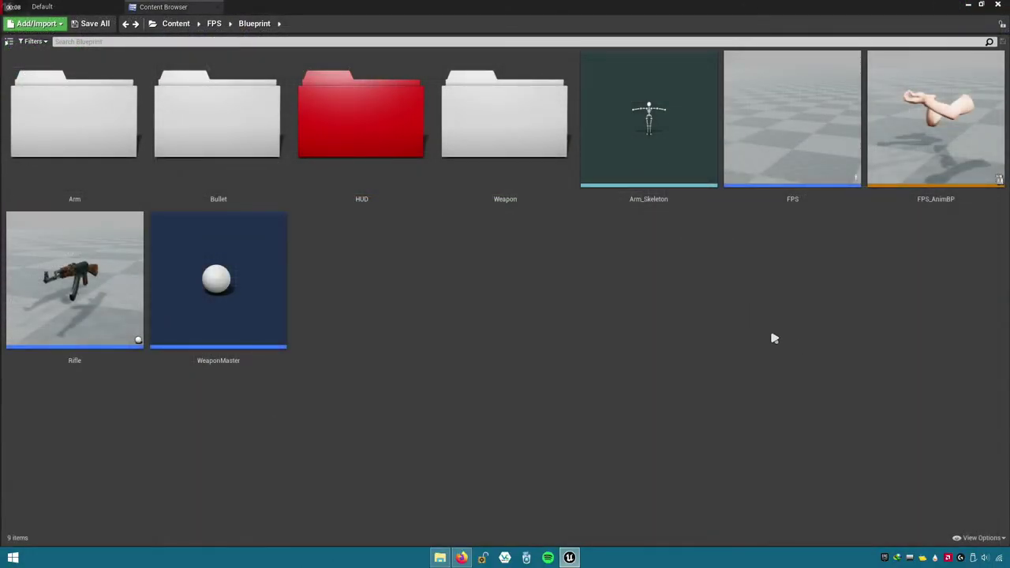
- Open Arm_Skeleton and rename the right-hand WeaponSocket to RifleSocket
left_click(624, 198)
double_click(706, 204)
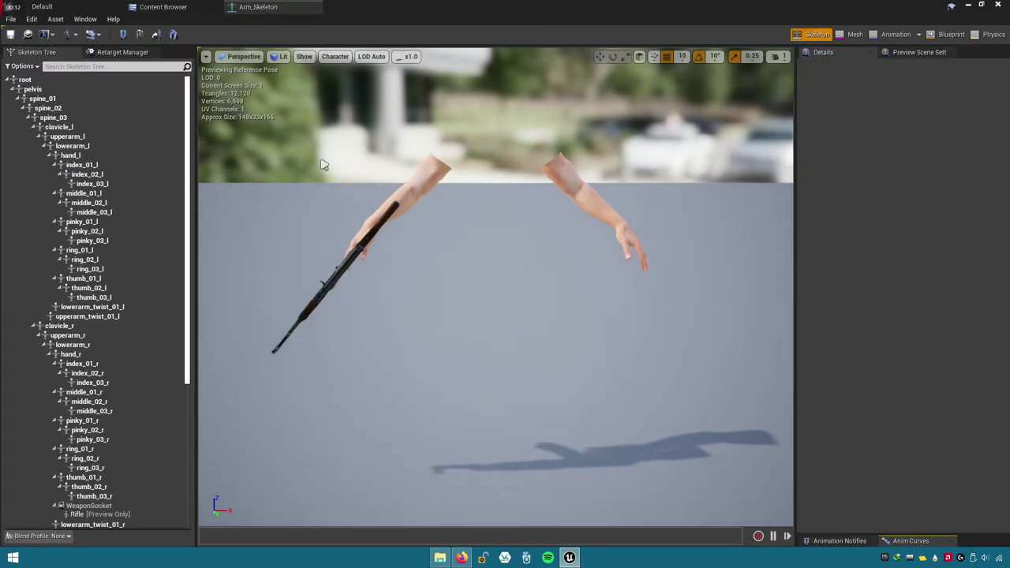
left_click_drag(189, 119, 172, 261)
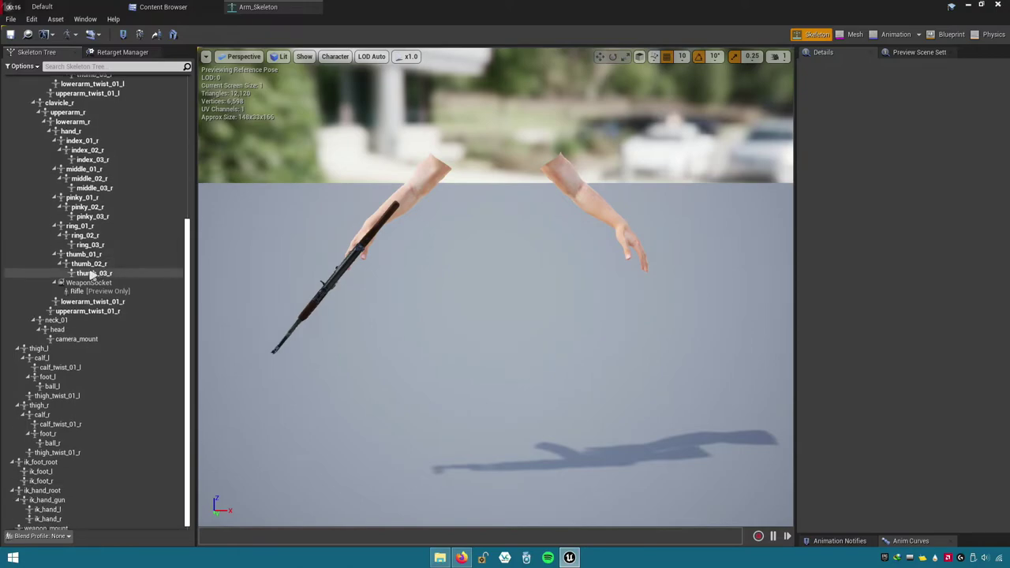
left_click(85, 283)
right_click(81, 288)
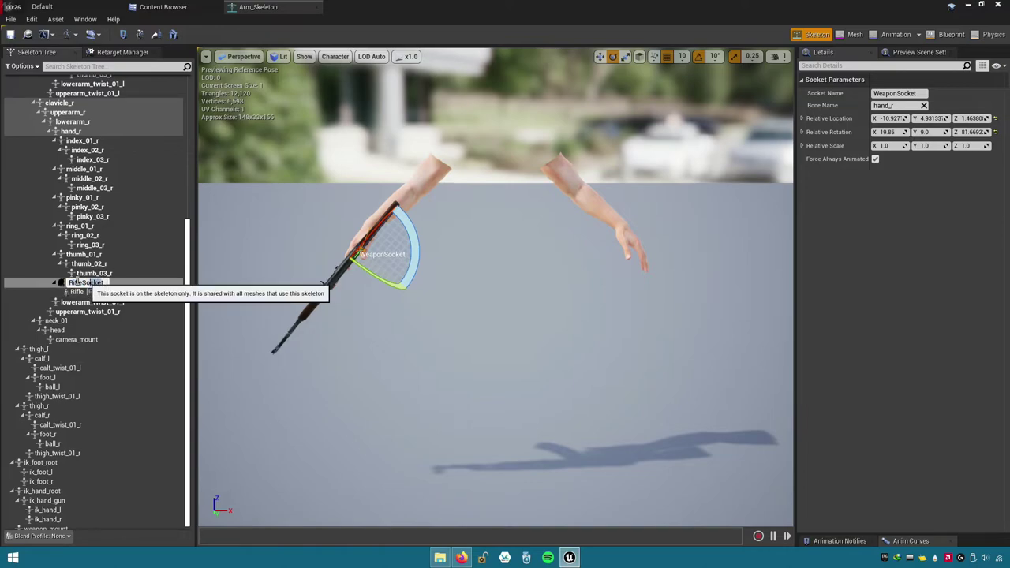
key("Return")
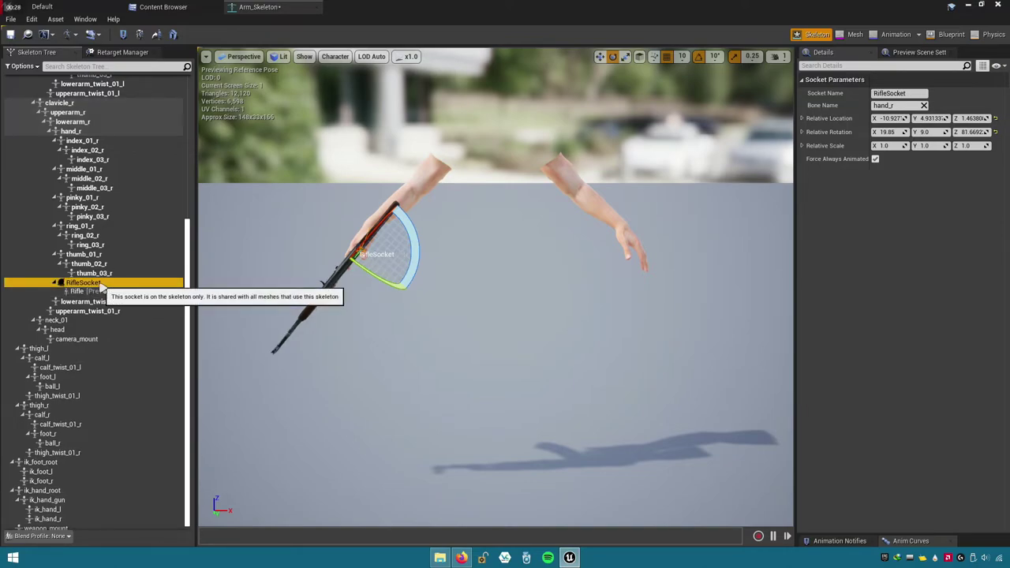
right_click(103, 288)
left_click(73, 289)
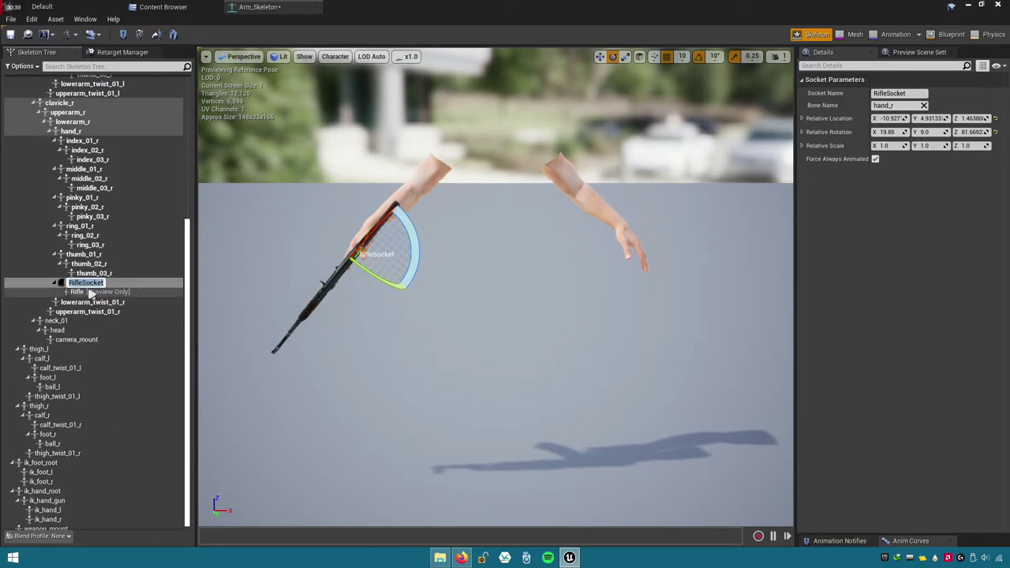
right_click(93, 285)
left_click(122, 326)
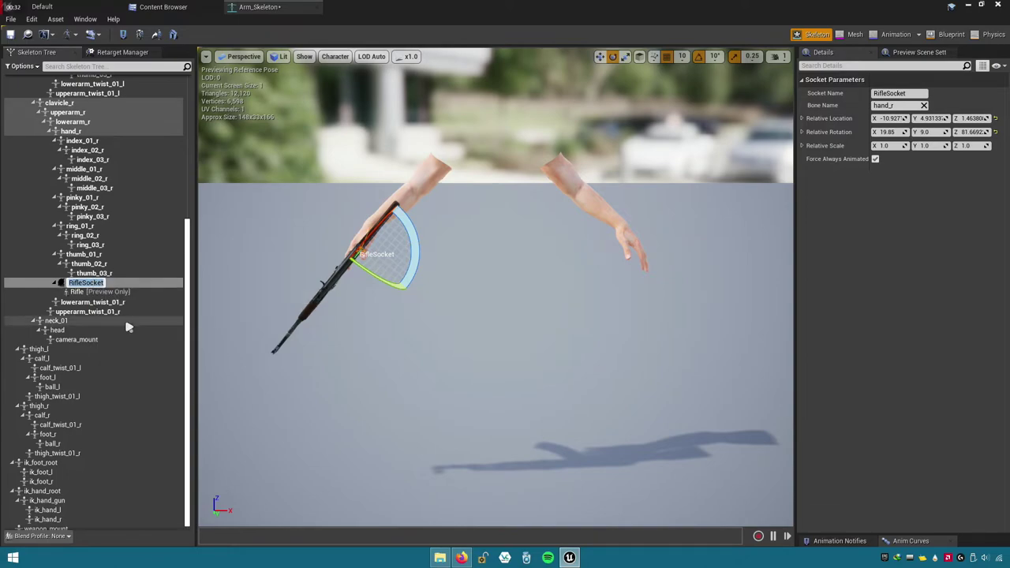
- Save Arm_Skeleton, close its editor, and open the FPS character blueprint
left_click(11, 35)
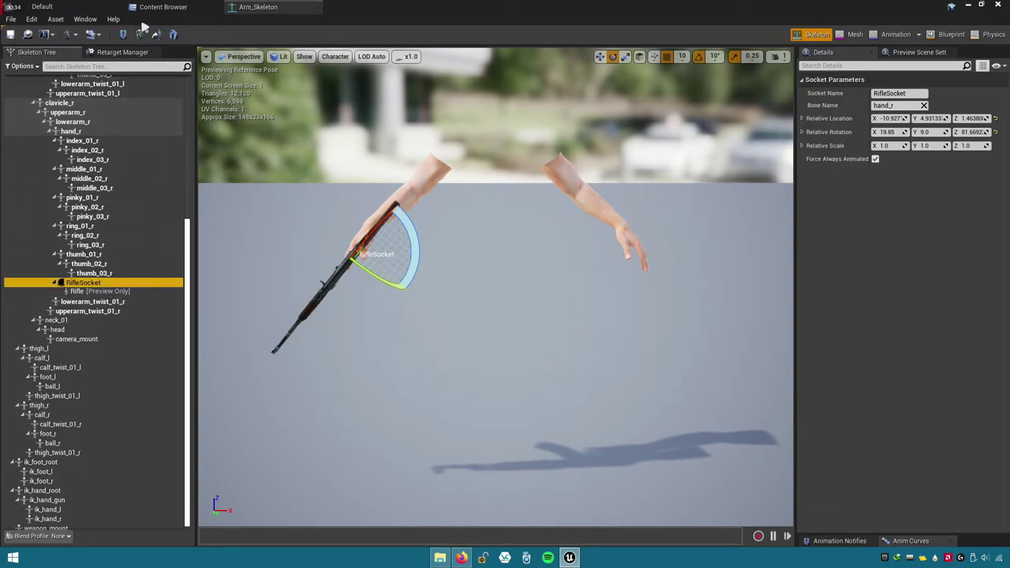
left_click(317, 8)
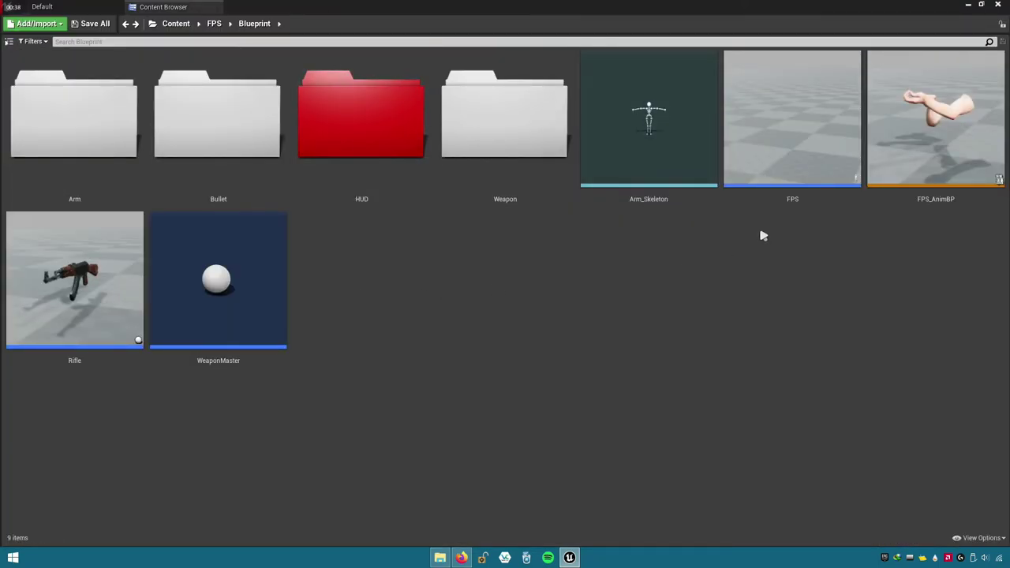
double_click(797, 198)
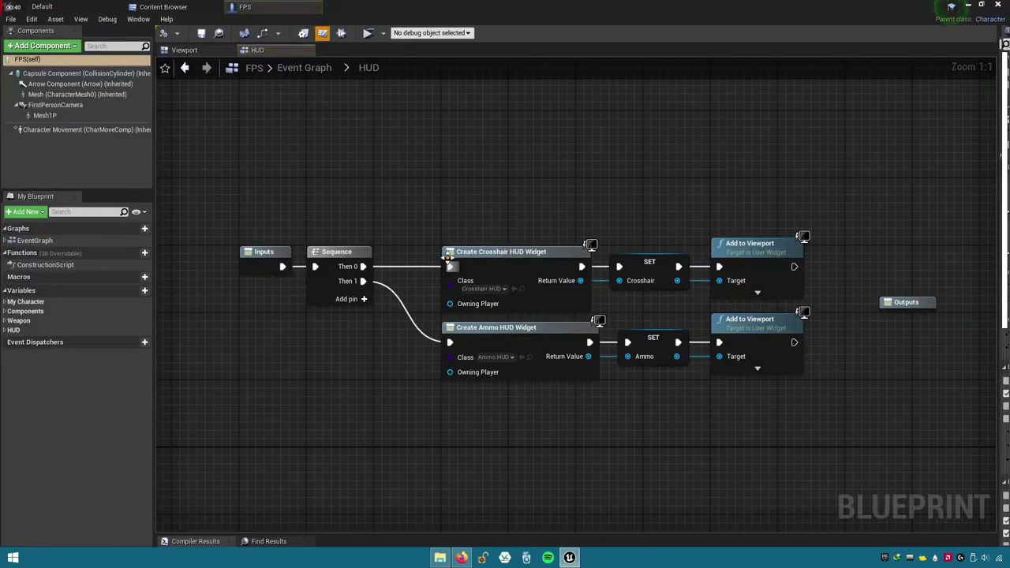
- In the BeginPlay graph, change AttachActorToComponent's Socket Name to RifleSocket and save
left_click(305, 69)
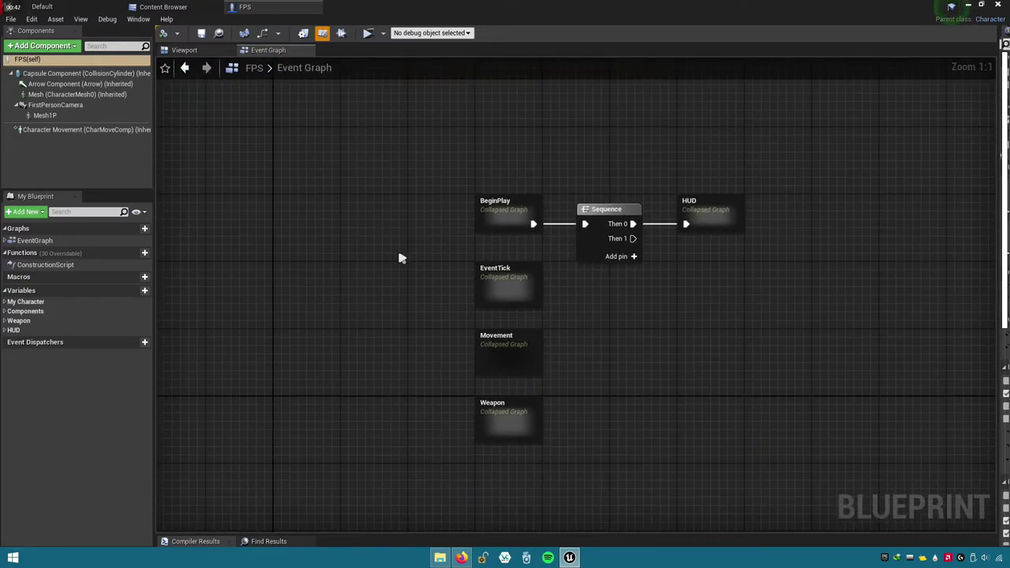
double_click(427, 217)
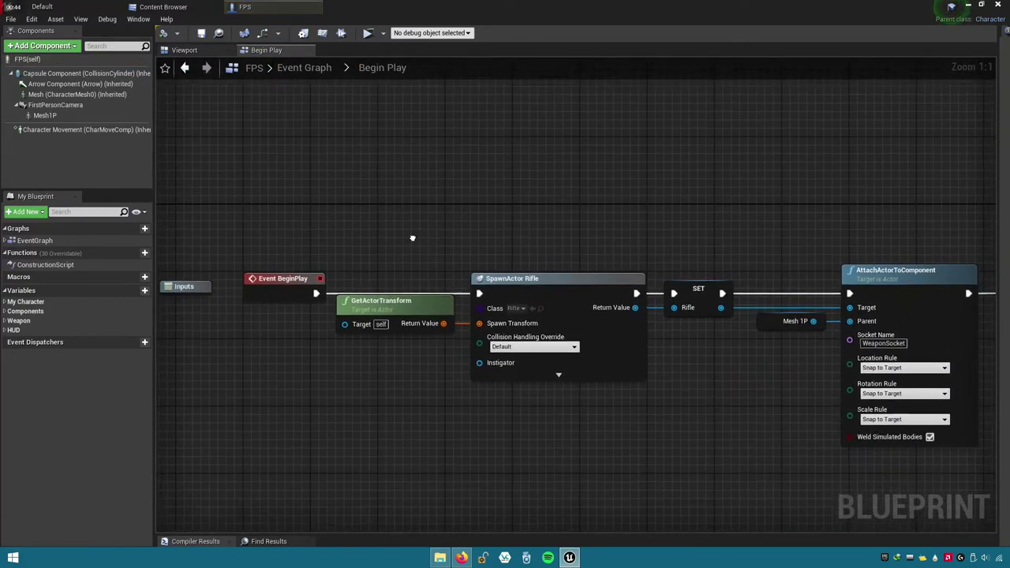
right_click_drag(399, 184, 229, 161)
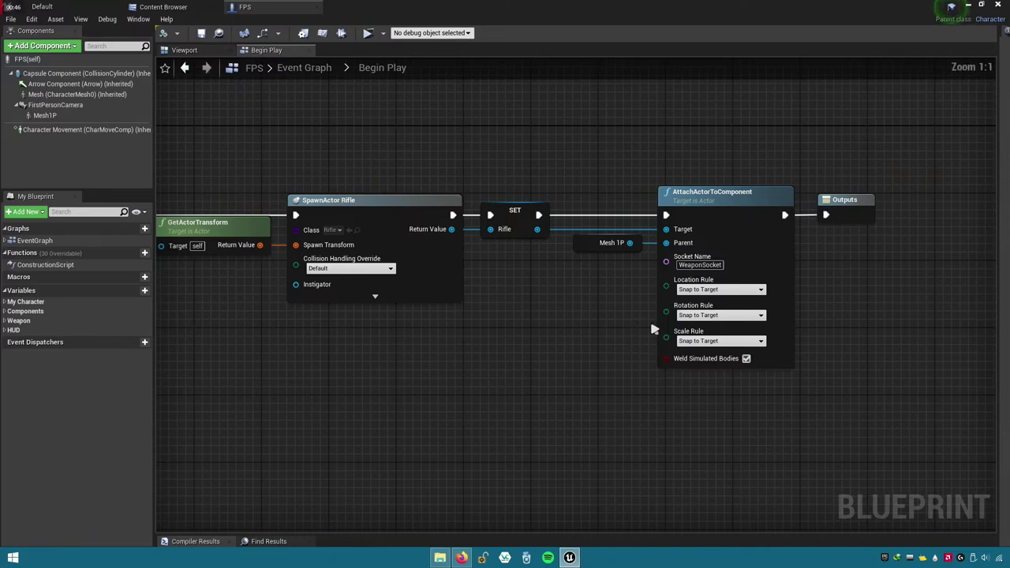
double_click(699, 264)
right_click(701, 265)
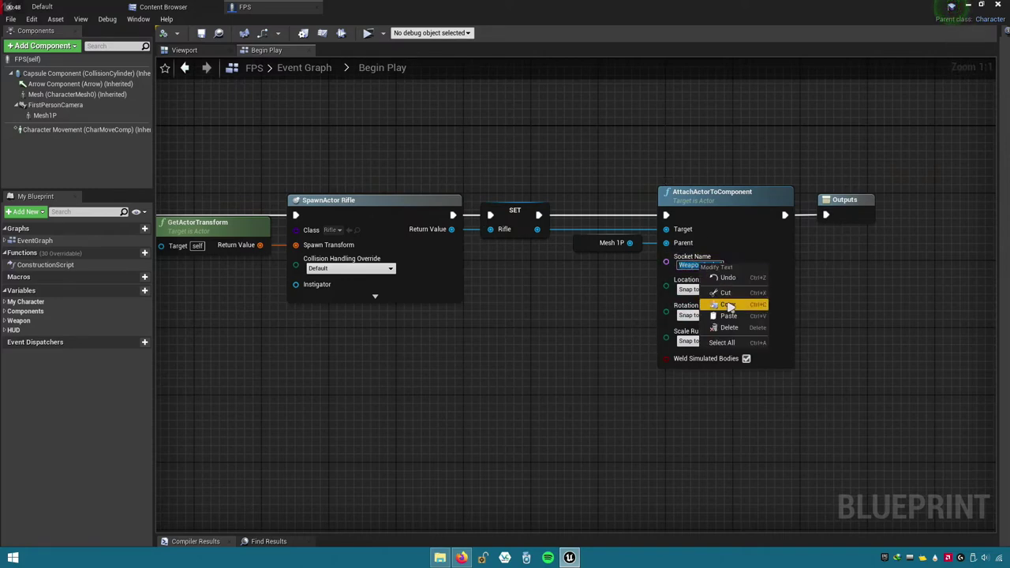
left_click(729, 316)
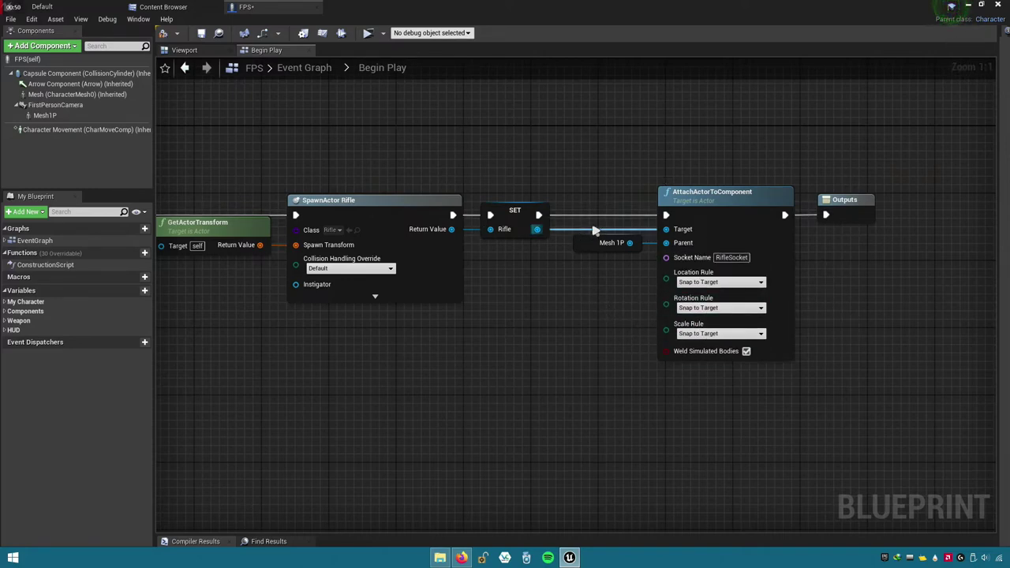
left_click(201, 32)
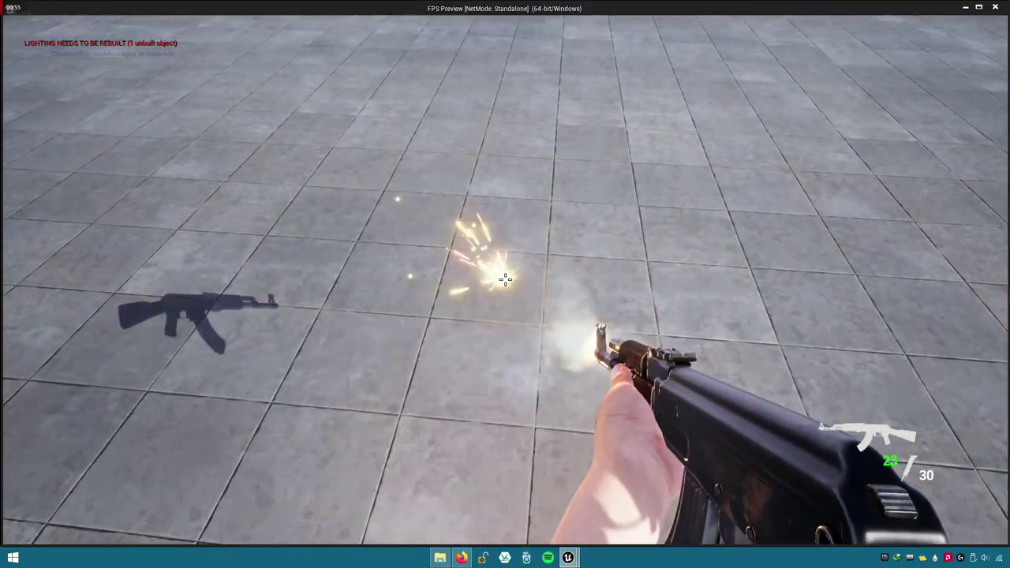
- Test-fire and reload the rifle in the FPS preview, then exit it
left_click(504, 278)
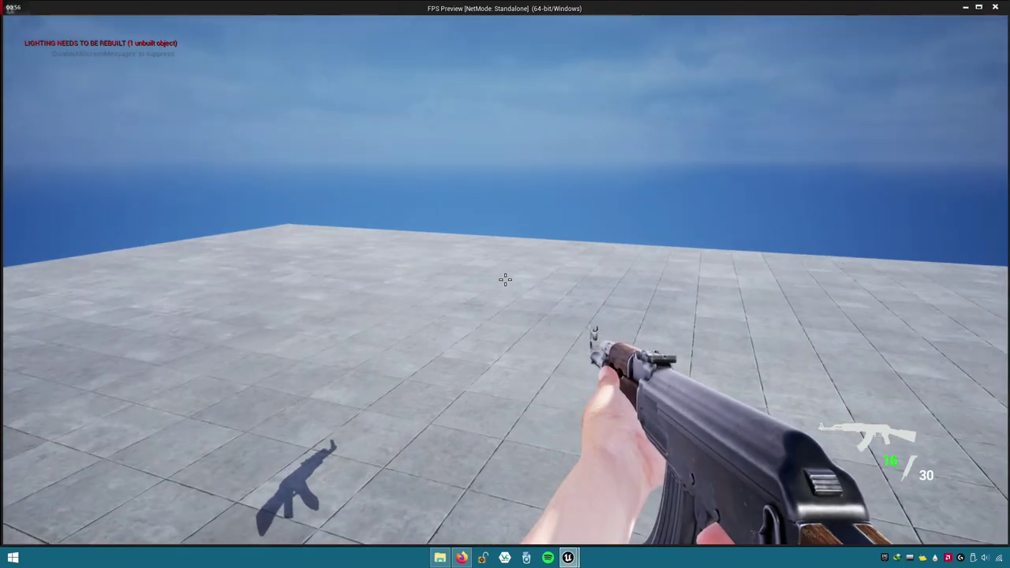
key("r")
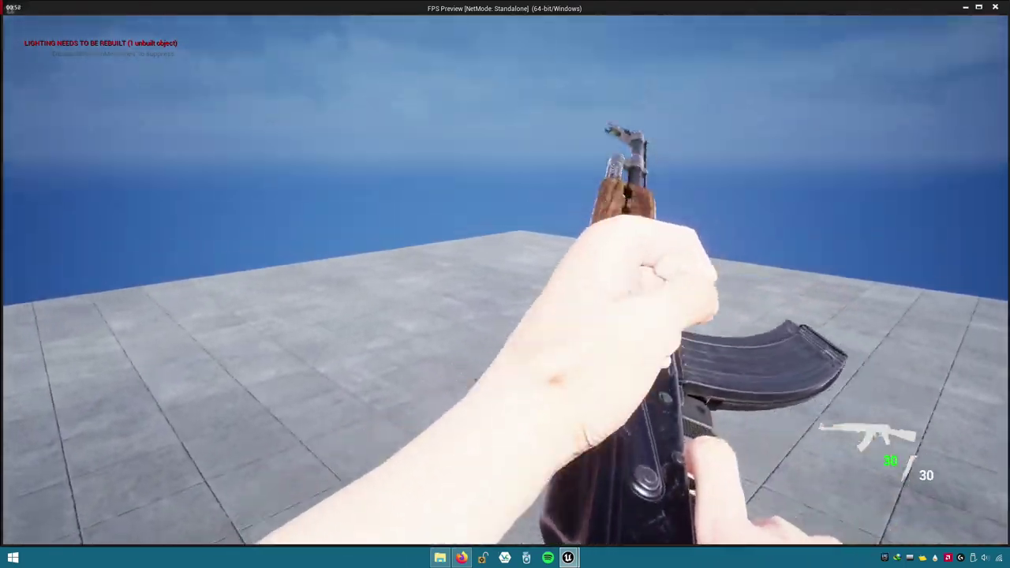
key("Escape")
right_click_drag(243, 236, 427, 249)
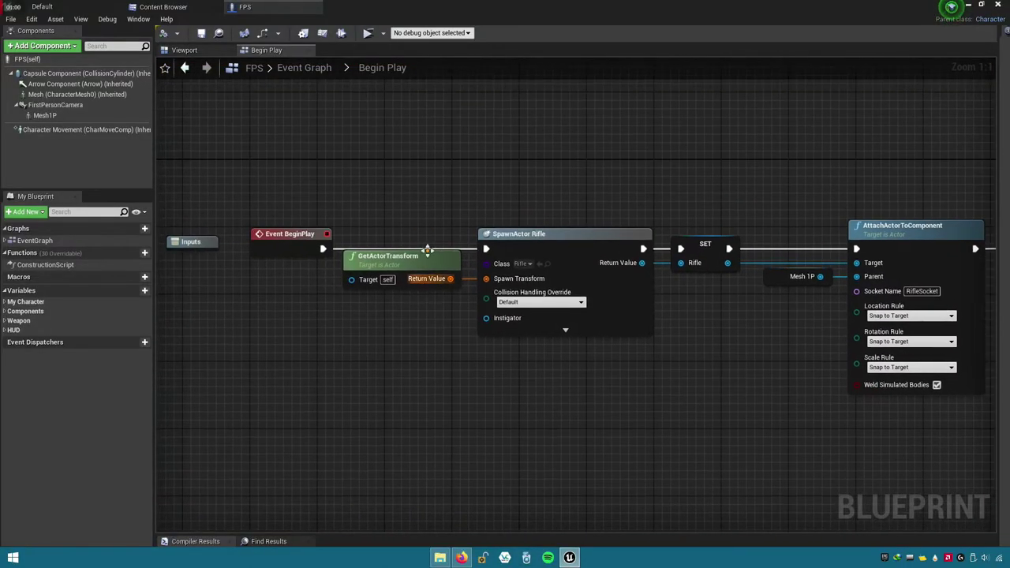
- In Weapon > Fire, set the Fire Arm Play Montage Play Rate to 2.0
left_click(305, 68)
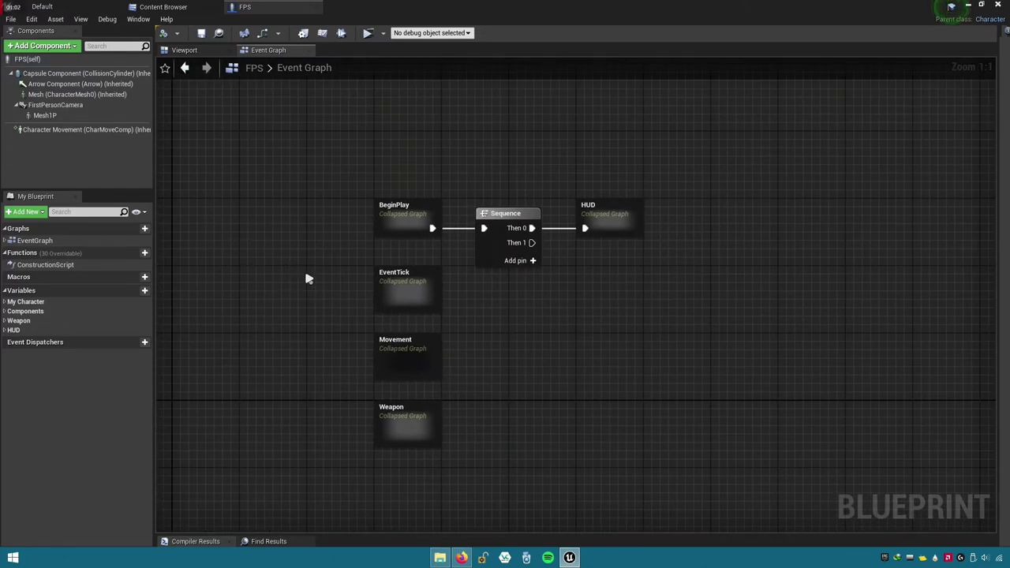
double_click(388, 412)
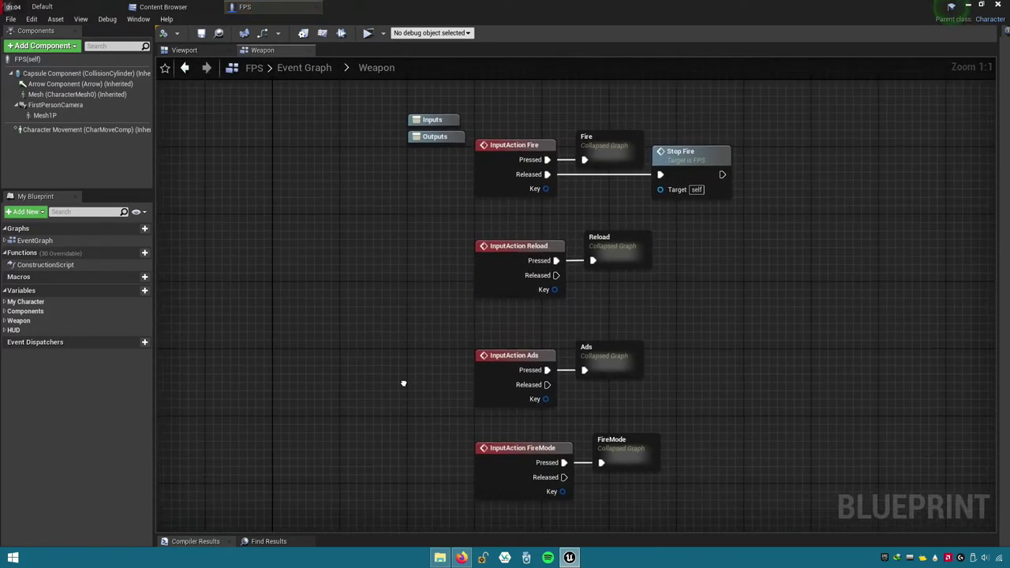
double_click(592, 140)
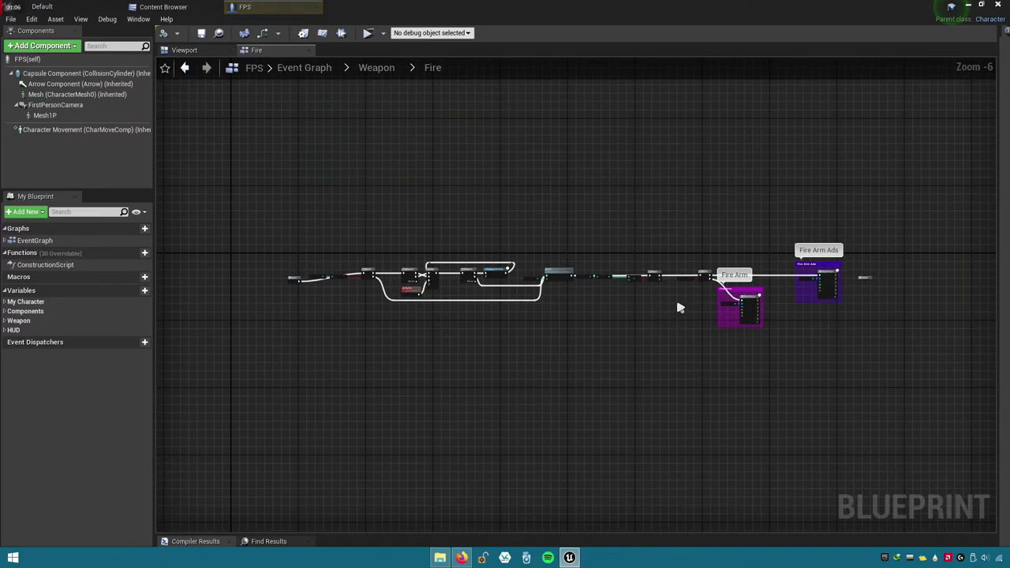
scroll(694, 305, "up", 4)
right_click_drag(713, 306, 445, 292)
scroll(446, 292, "up", 1)
right_click_drag(647, 303, 576, 303)
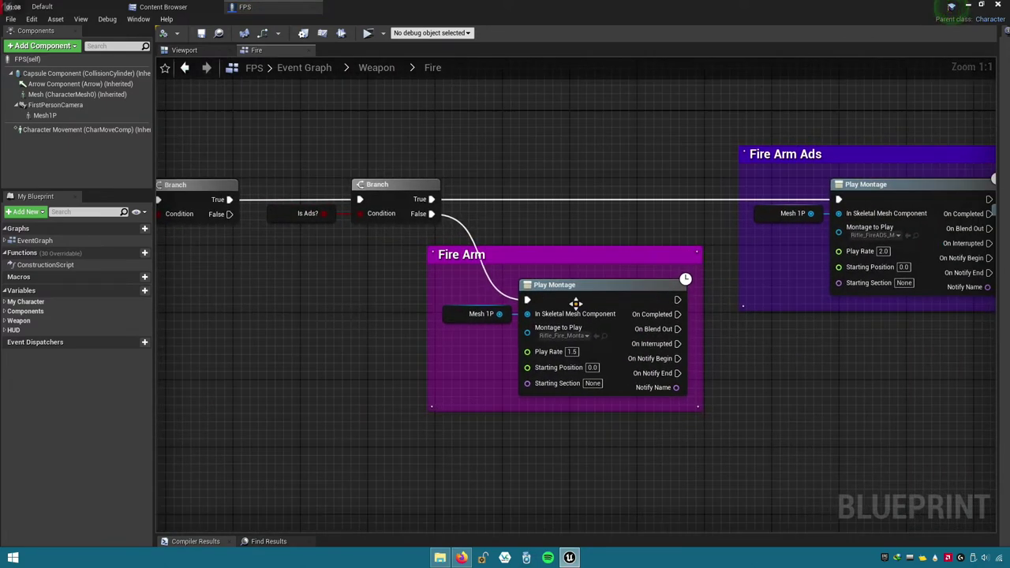
right_click_drag(563, 429, 489, 452)
right_click_drag(740, 268, 709, 265)
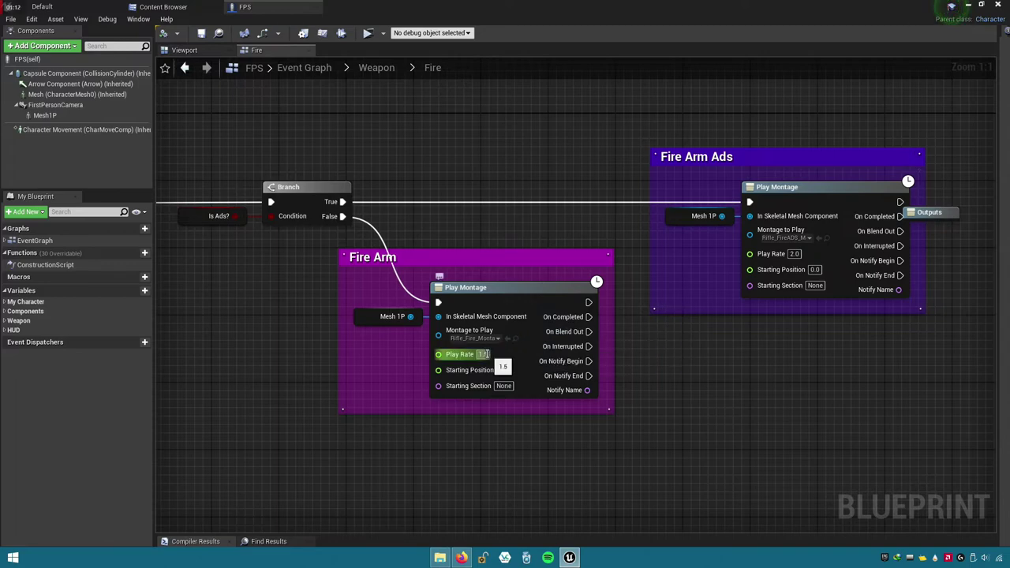
type("2")
key("Tab")
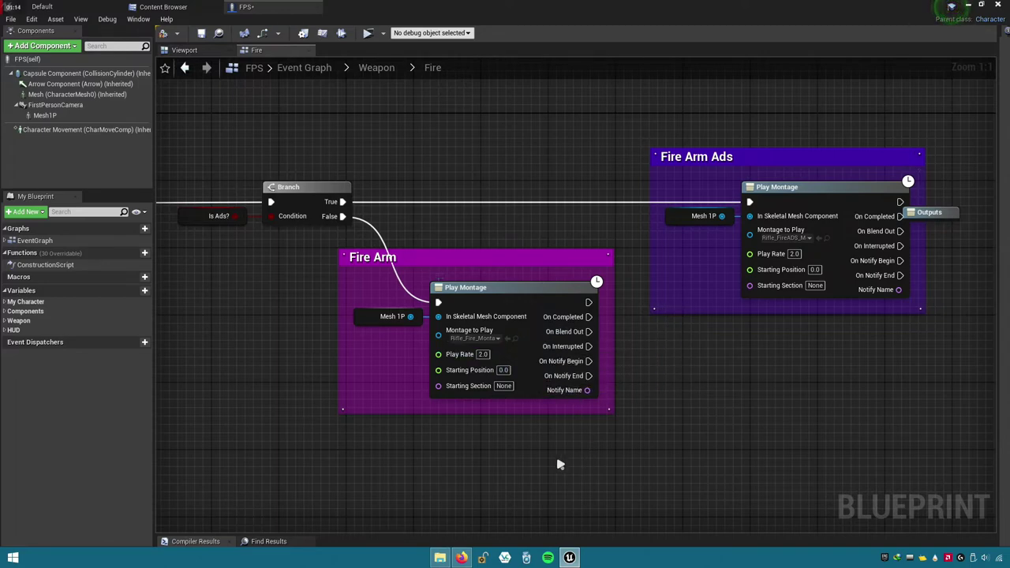
- Align the Fire graph's Inputs node with the Branch wire and save the blueprint
right_click_drag(254, 352, 760, 354)
mouse_move(127, 323)
right_mouse_down()
mouse_move(354, 399)
mouse_move(803, 413)
right_mouse_up()
right_click_drag(168, 329, 423, 317)
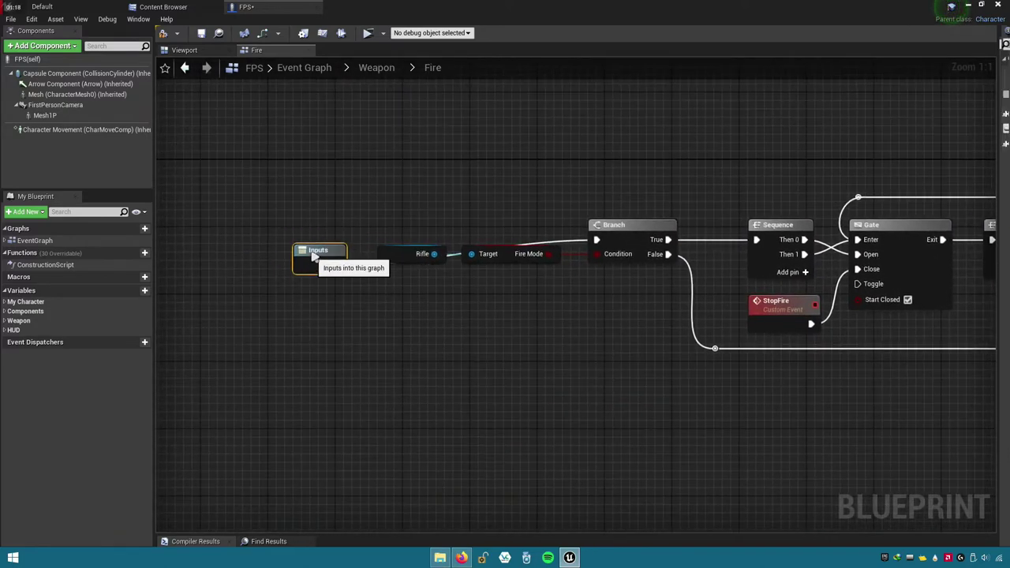
left_click_drag(314, 233, 314, 235)
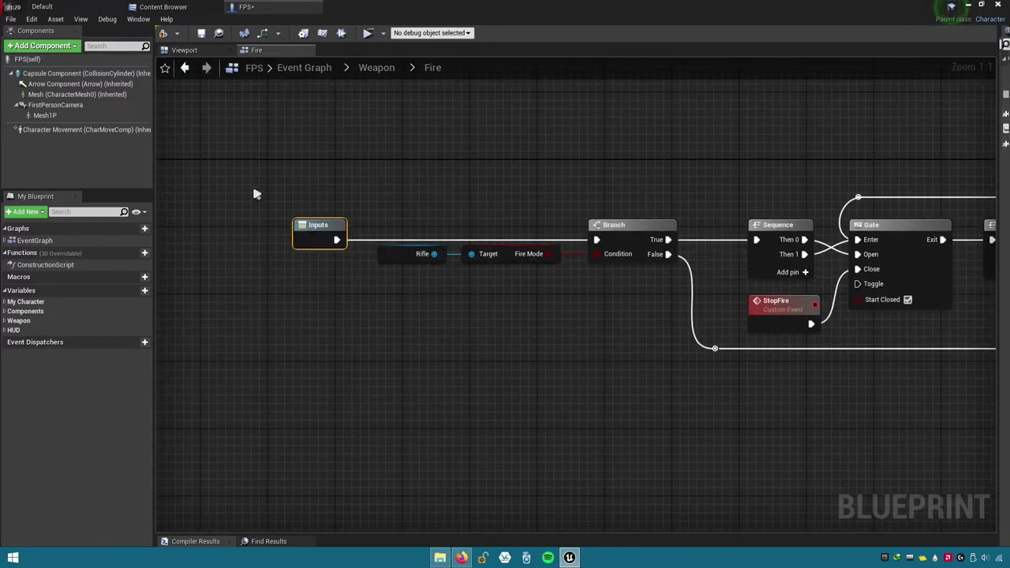
left_click(201, 33)
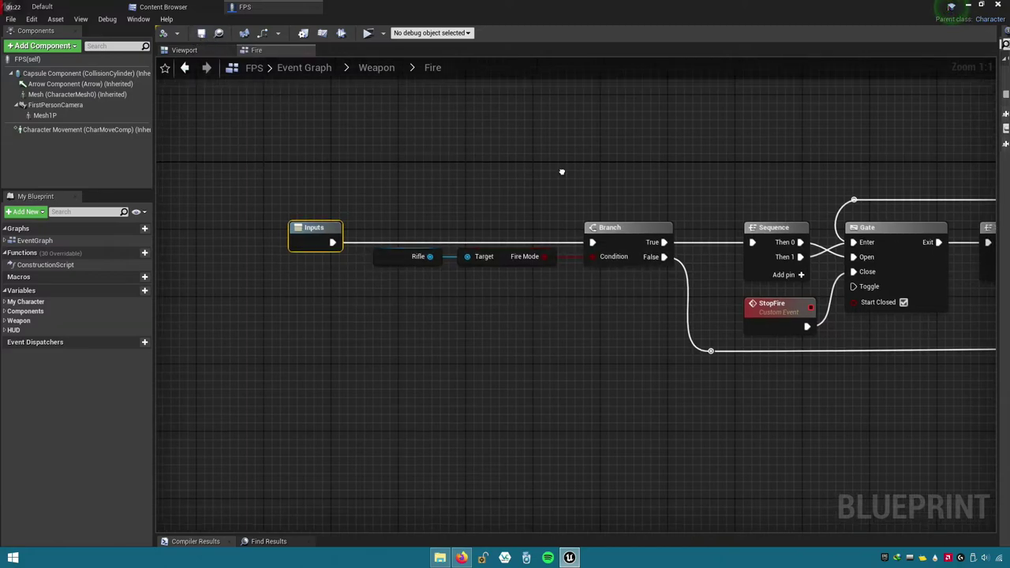
right_click_drag(523, 149, 456, 161)
- Nudge the Reload graph's Inputs node left and save the blueprint
left_click(365, 75)
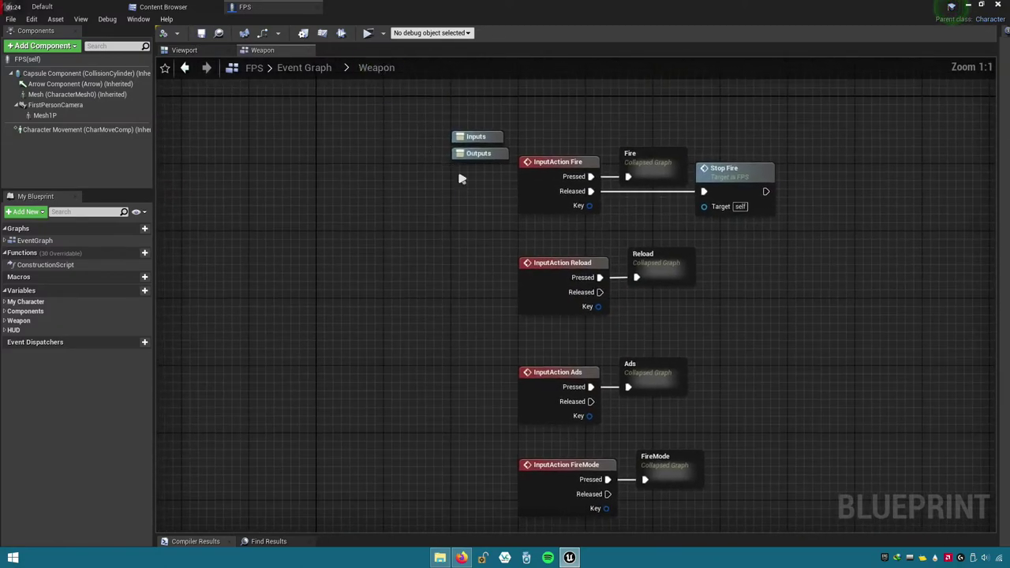
double_click(538, 250)
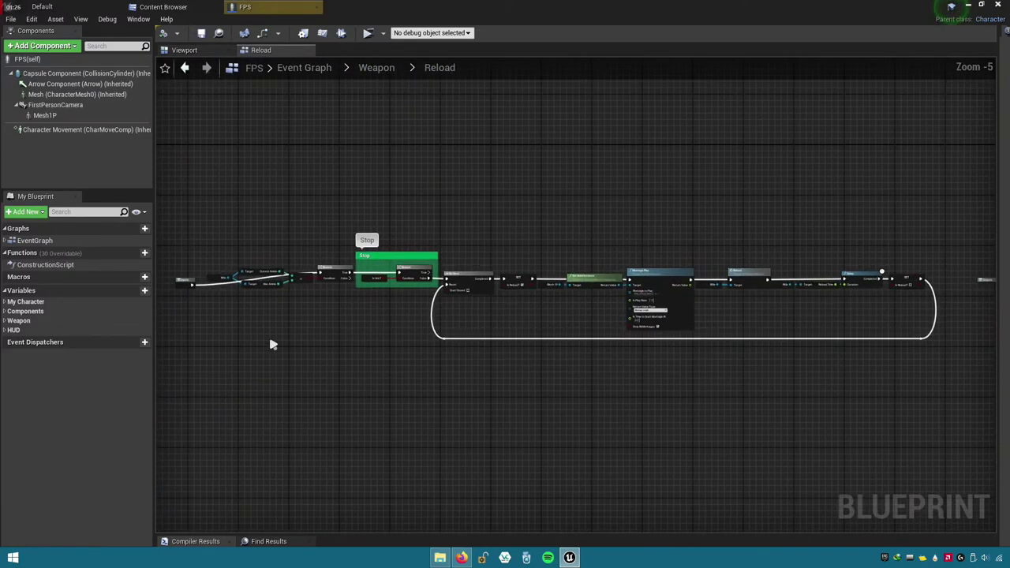
scroll(312, 300, "up", 4)
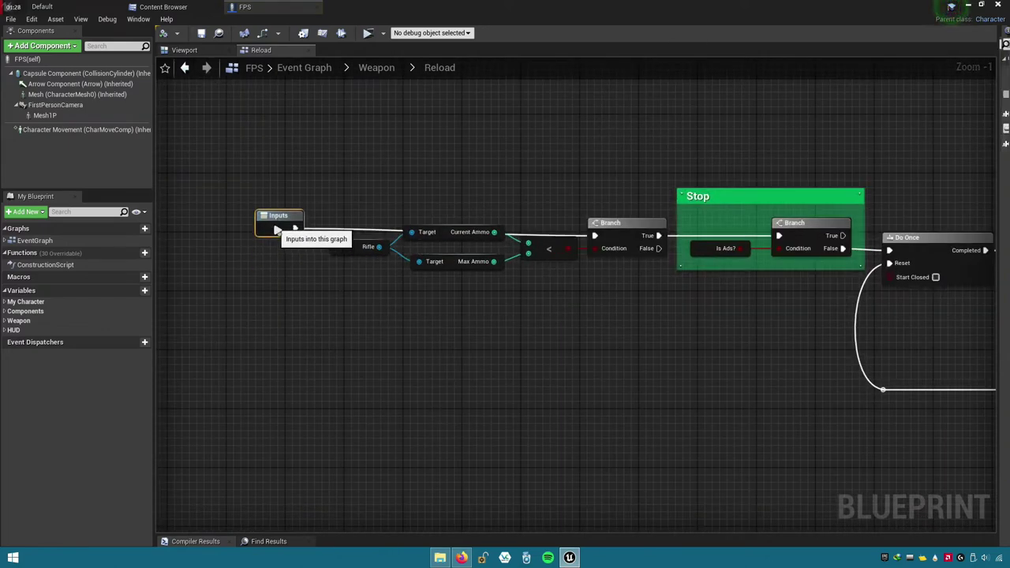
left_click_drag(277, 236, 272, 235)
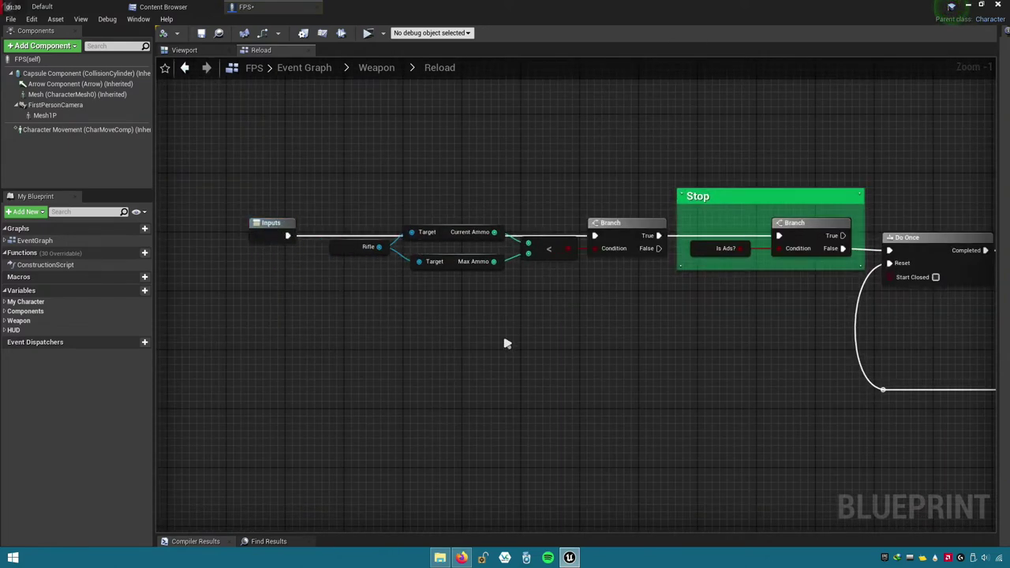
right_click_drag(506, 344, 177, 312)
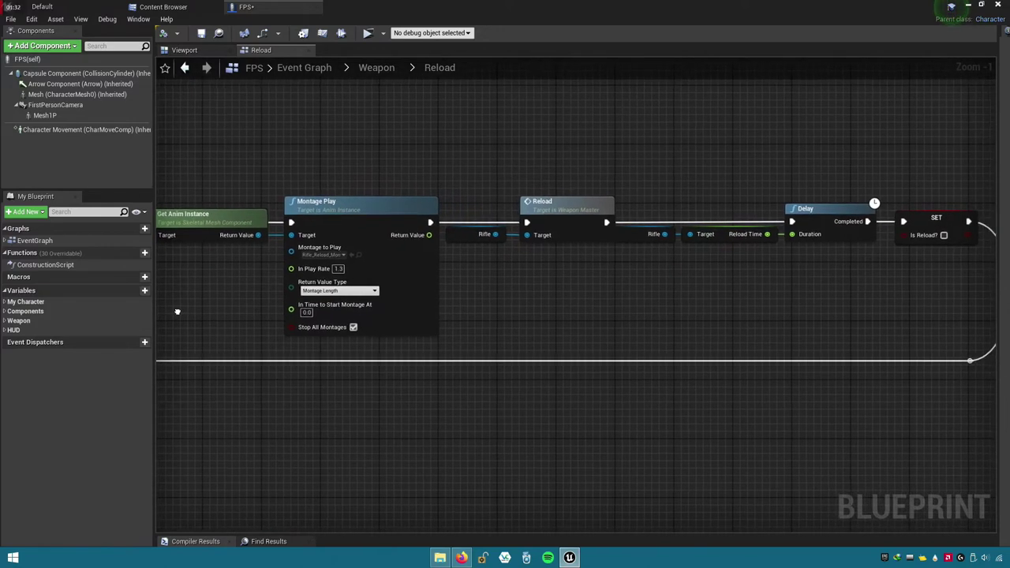
right_click_drag(252, 309, 419, 293)
right_click_drag(818, 297, 621, 268)
scroll(619, 267, "up", 1)
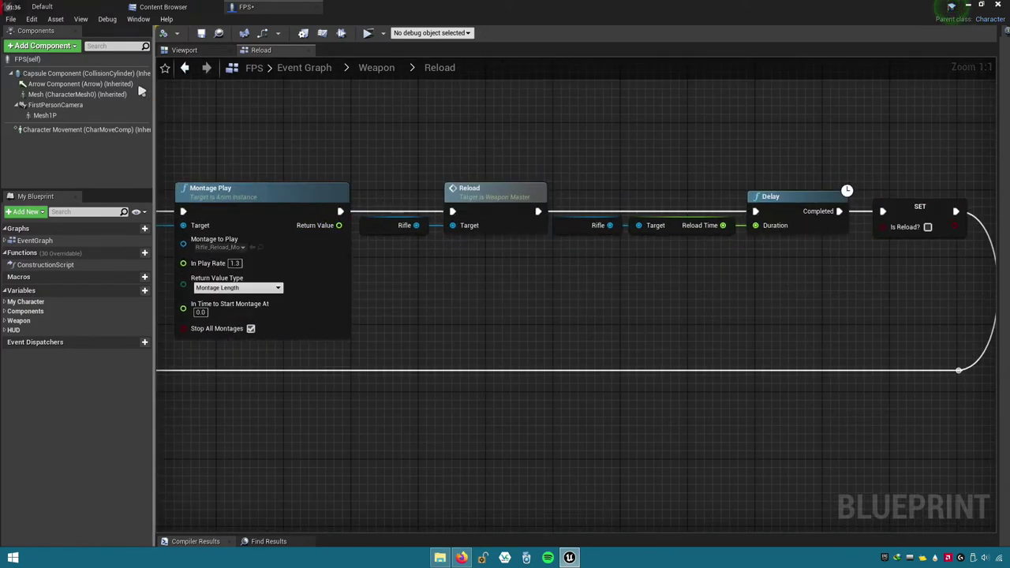
left_click(202, 33)
- Align the FireMode graph's Inputs node with Play Sound 2D, then return to the Event Graph
left_click(375, 69)
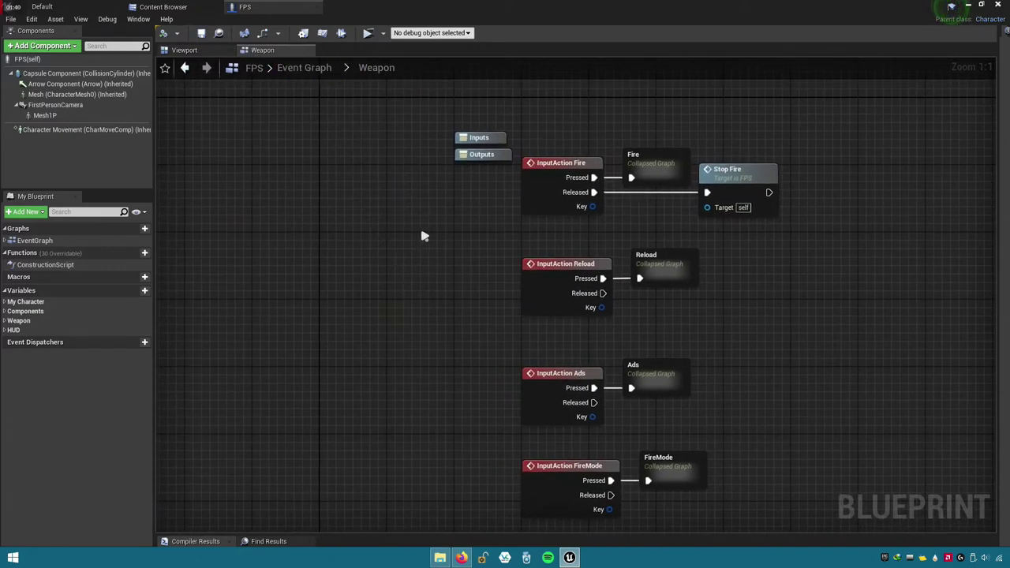
right_click_drag(422, 235, 312, 101)
double_click(605, 331)
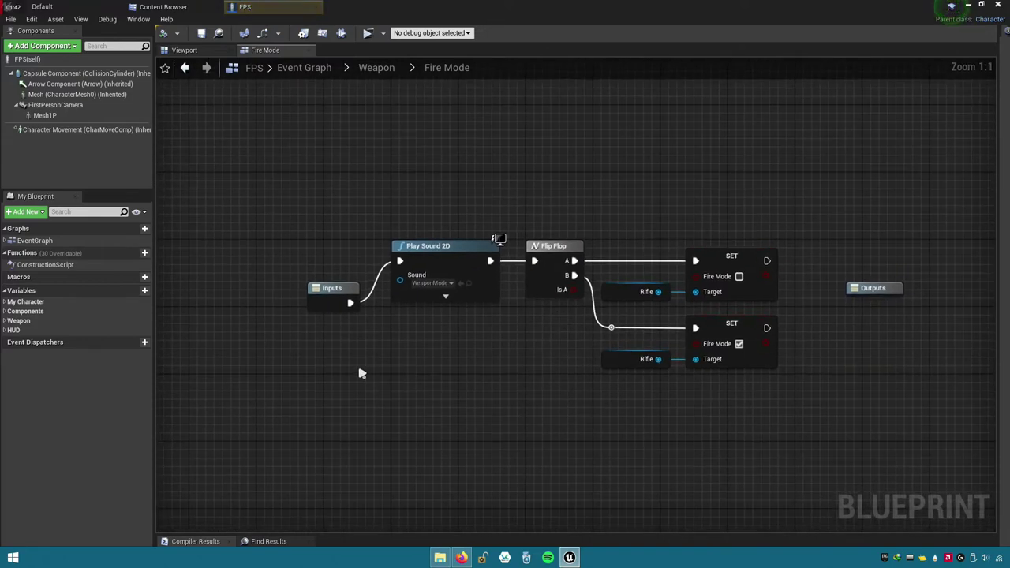
left_click_drag(323, 302, 332, 261)
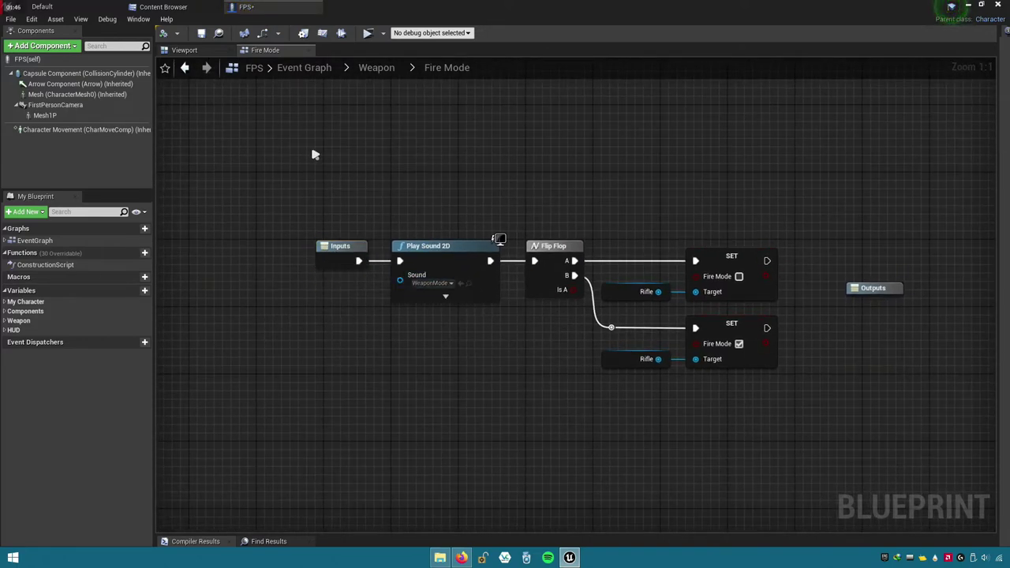
left_click(377, 67)
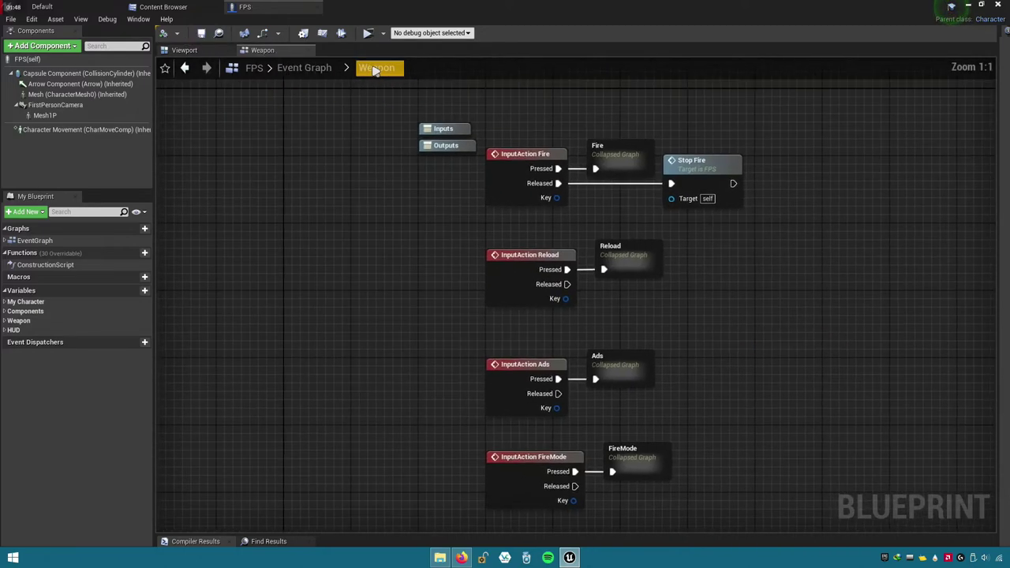
left_click(316, 71)
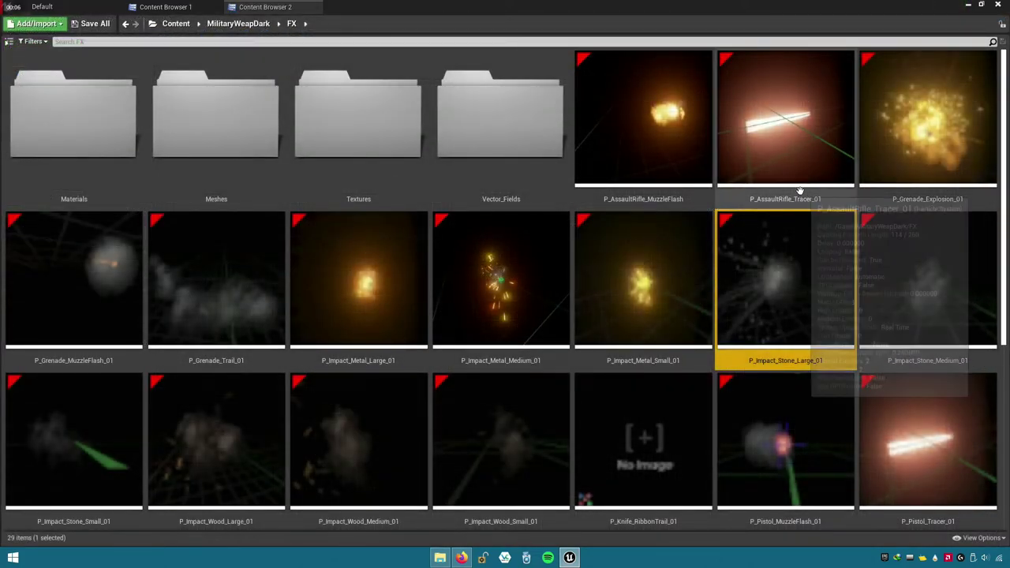
- Preview the P_AssaultRifle_Tracer_01 particle effect, then close the preview
left_click(791, 201)
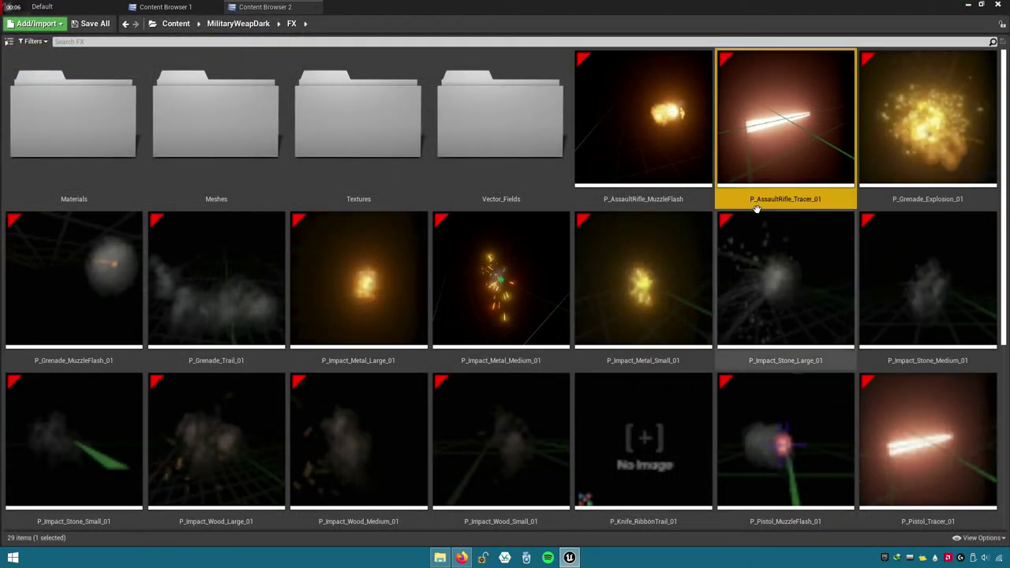
double_click(817, 200)
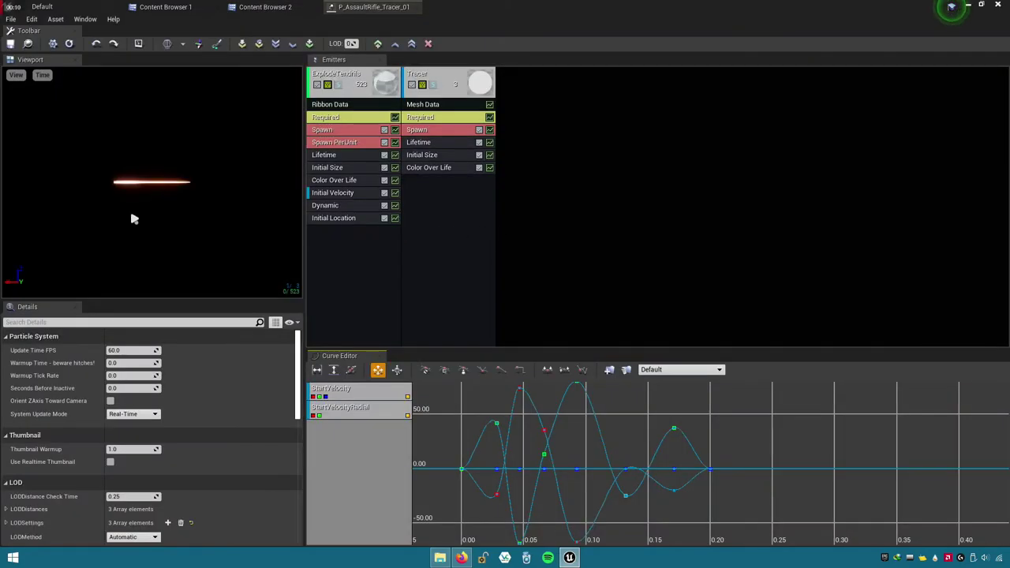
left_click(415, 7)
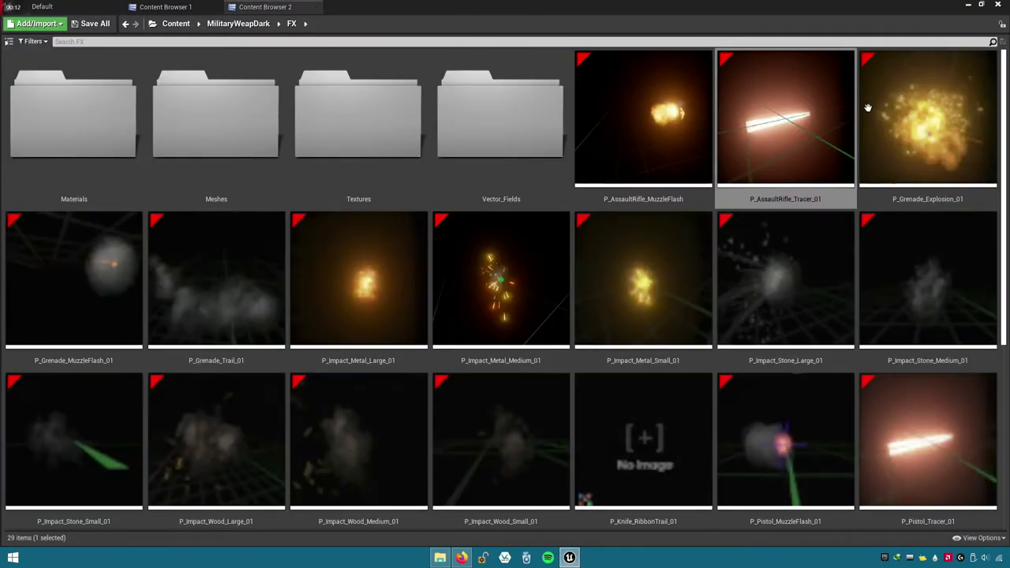
- Compare the pistol, shotgun and sniper-rifle tracers, then return to the Bullet folder
scroll(1007, 169, "down", 3)
left_click(995, 363)
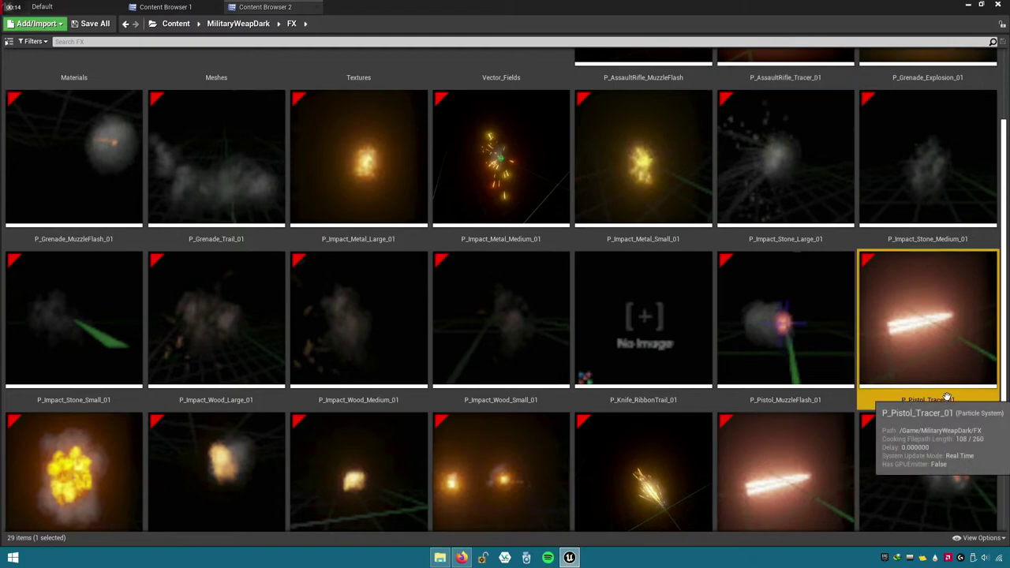
scroll(996, 362, "down", 3)
left_click(830, 422)
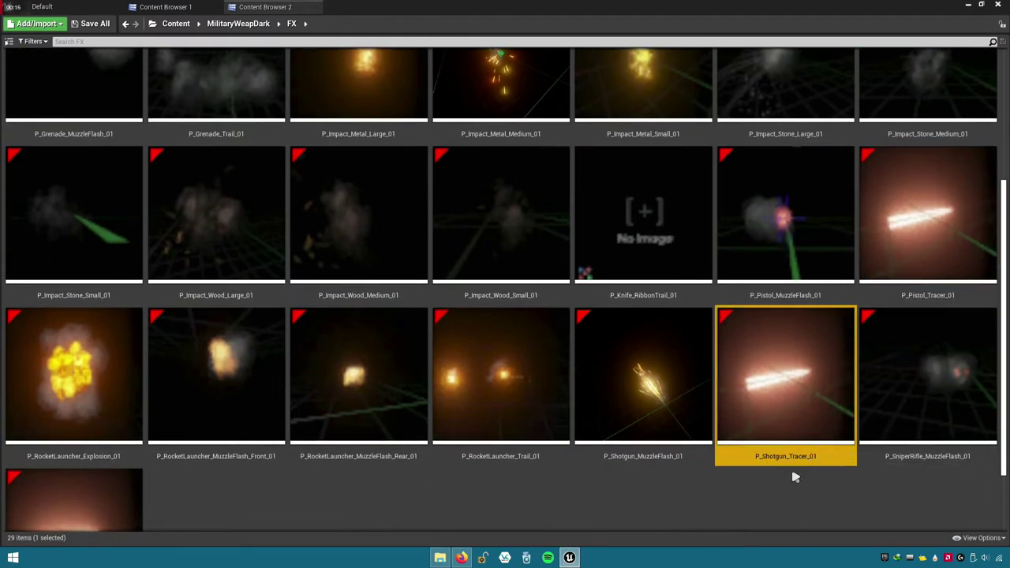
scroll(187, 481, "down", 3)
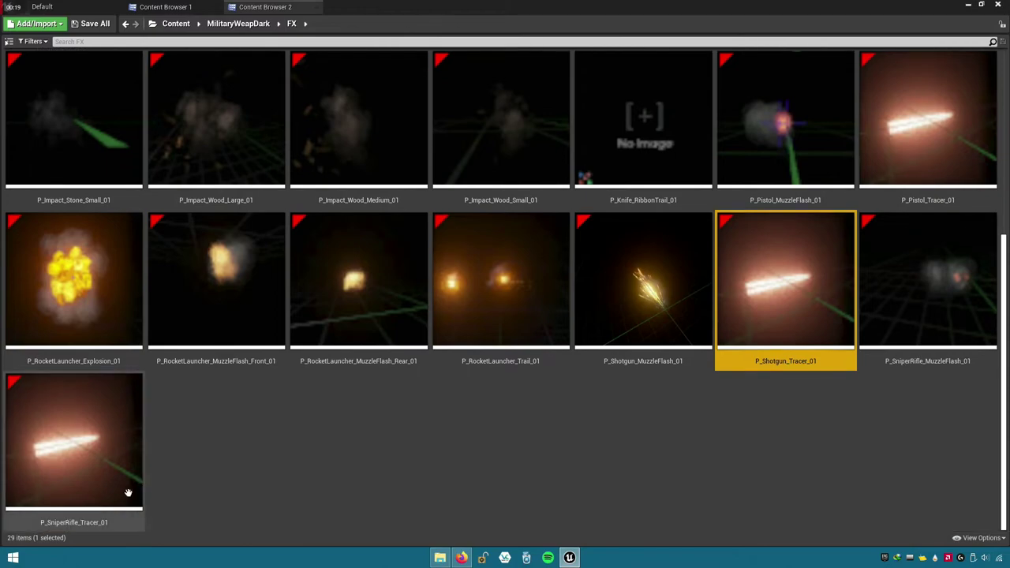
left_click(128, 493)
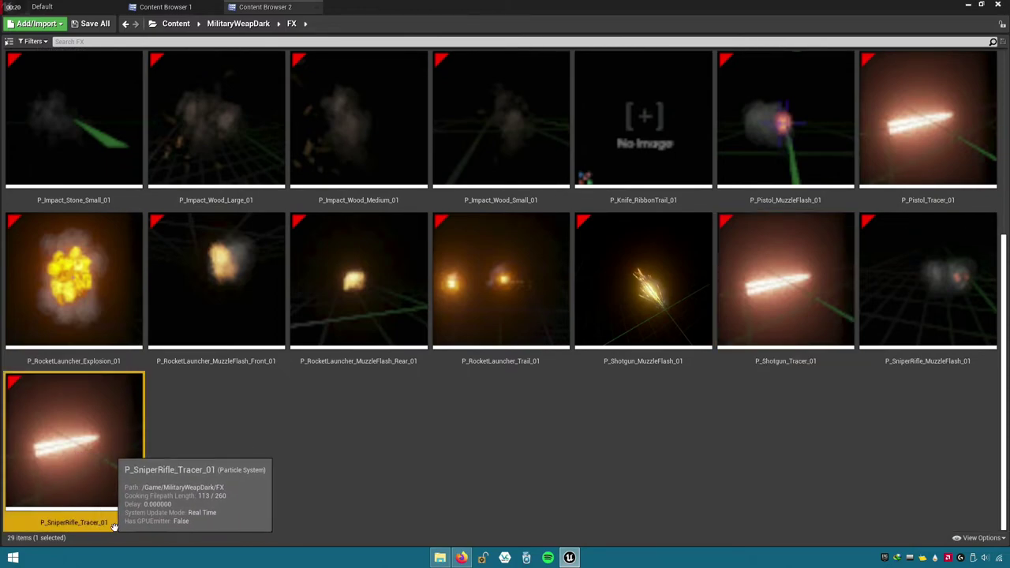
scroll(1005, 403, "up", 10)
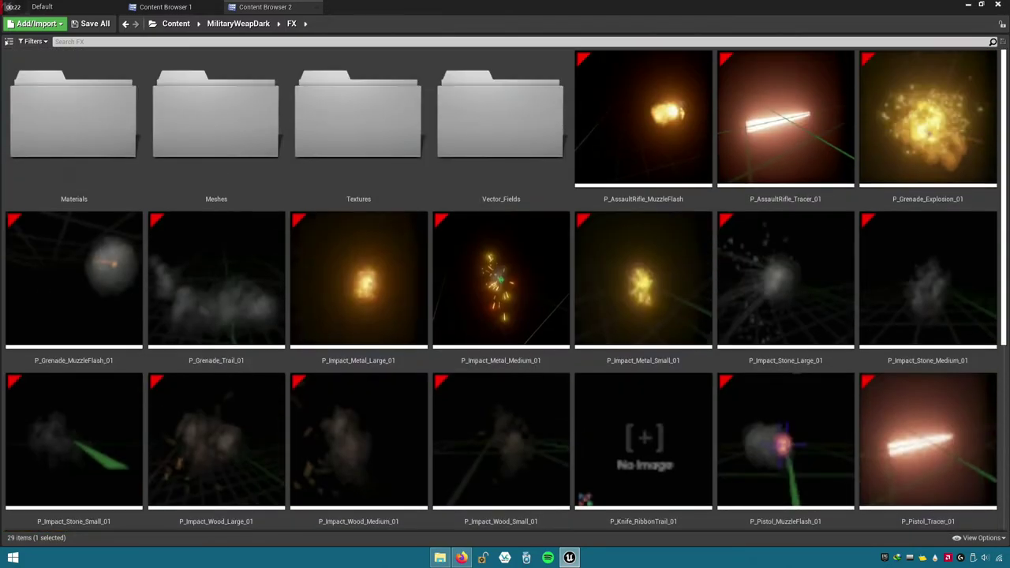
left_click(765, 200)
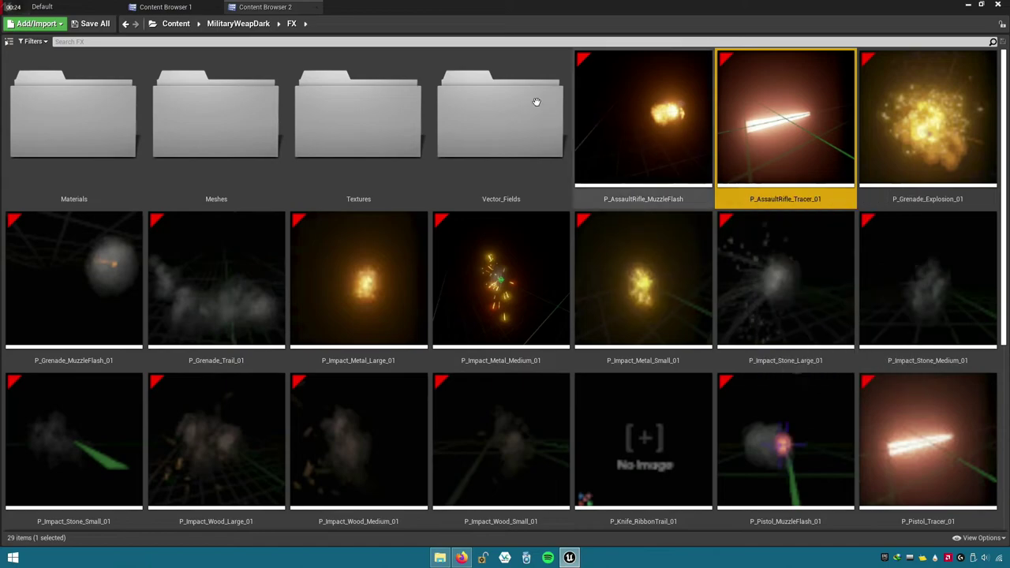
left_click(171, 8)
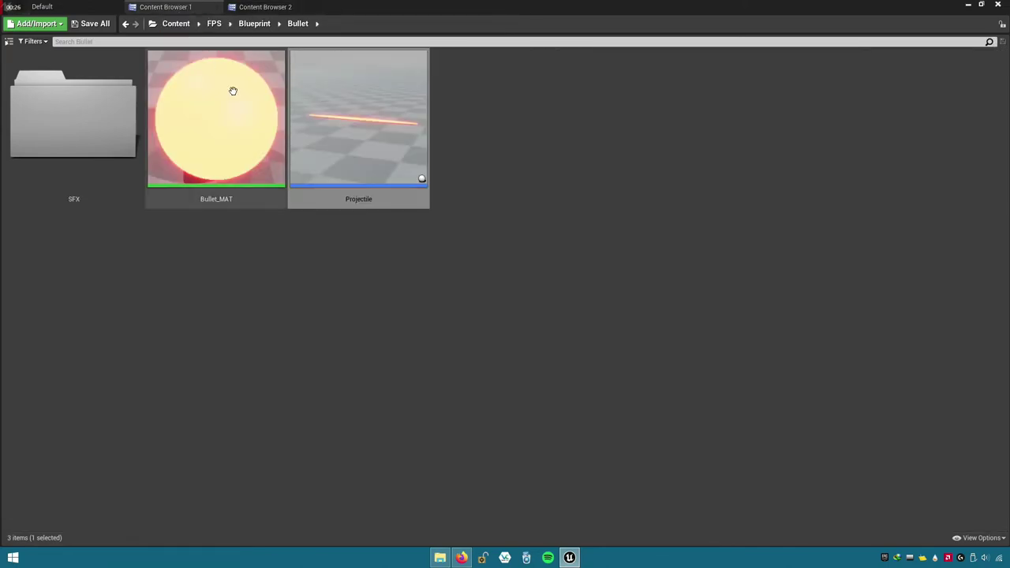
- Open the Projectile blueprint and view it in the Viewport
left_click(412, 257)
left_click(361, 202)
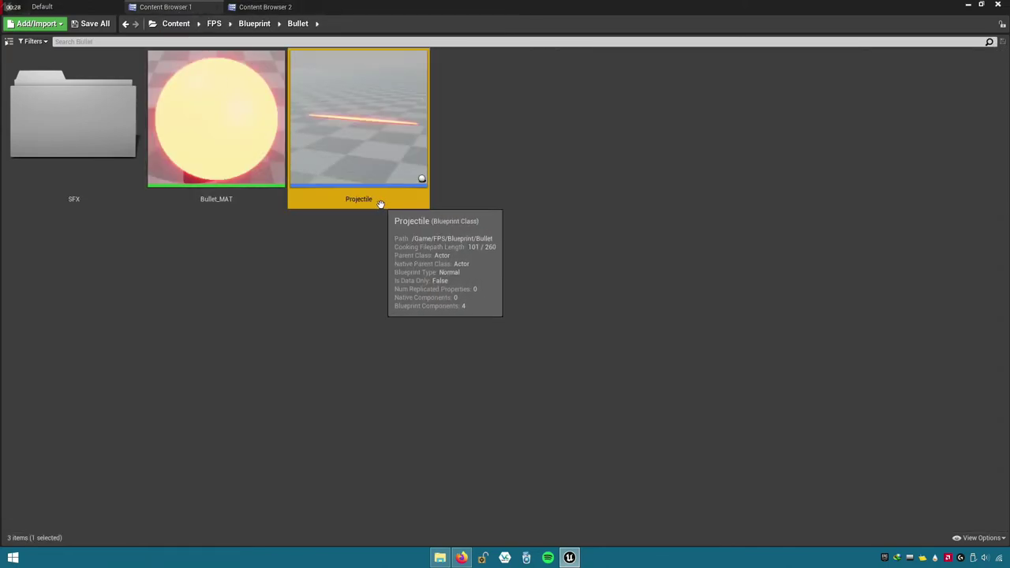
double_click(387, 196)
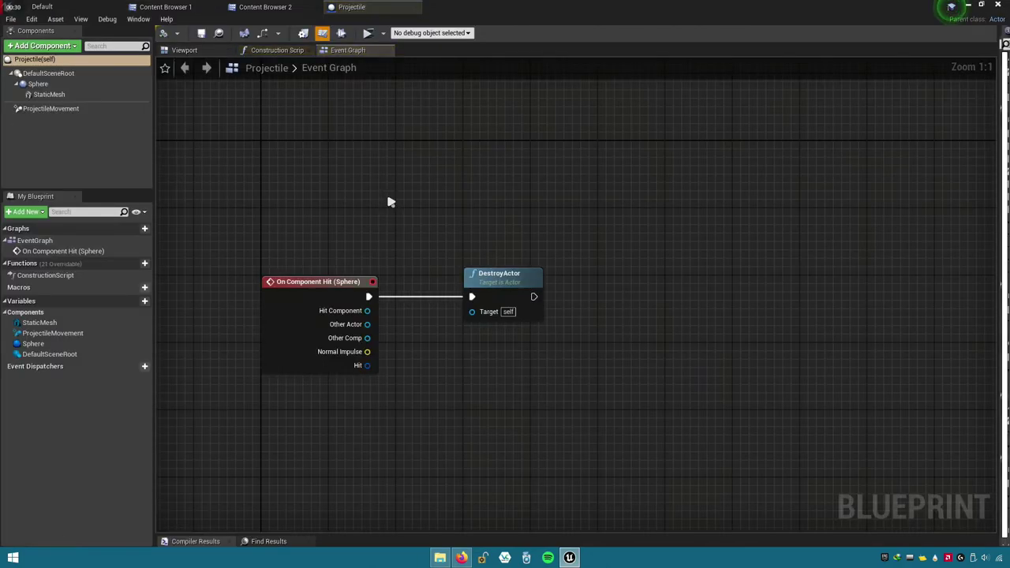
right_click_drag(331, 182, 453, 176)
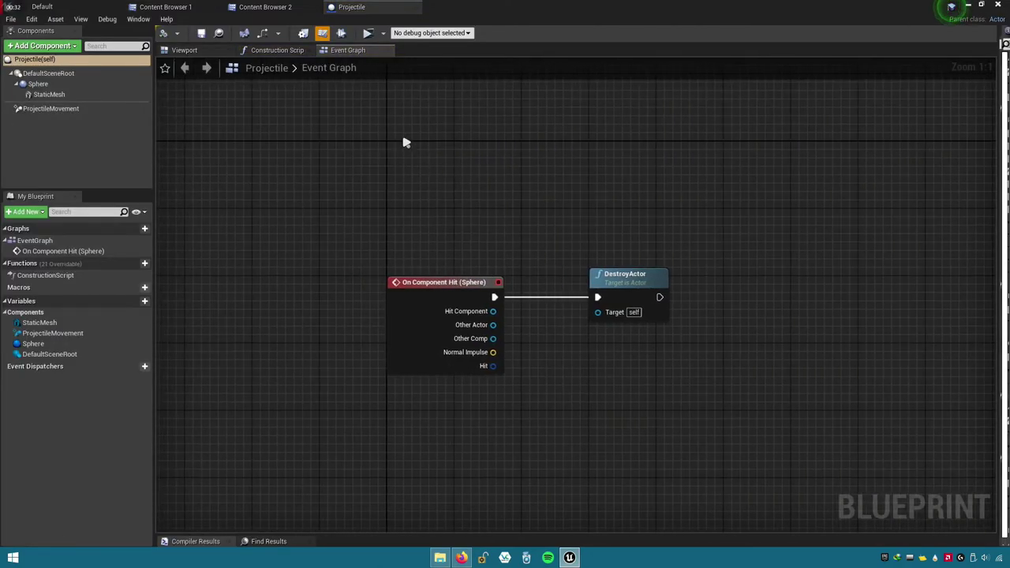
left_click(198, 52)
left_click_drag(496, 203, 623, 225)
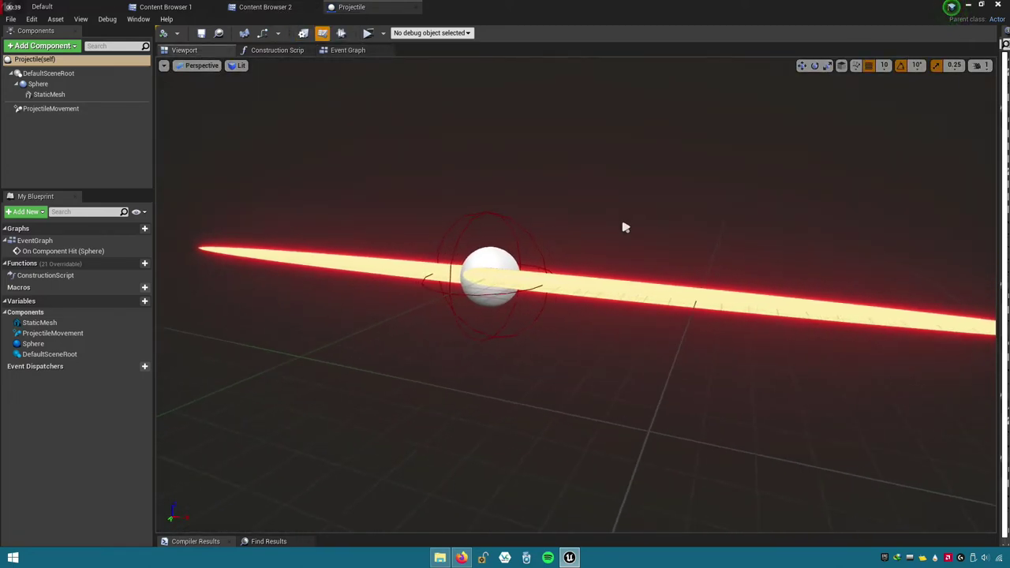
- Add a Particle System component and attach it under the Sphere
left_click(46, 47)
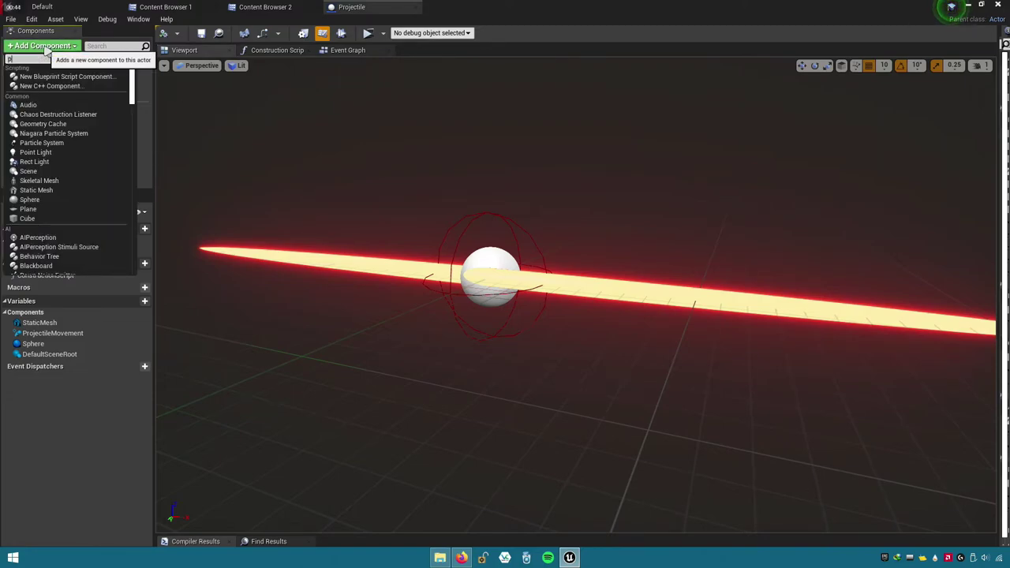
type("article system")
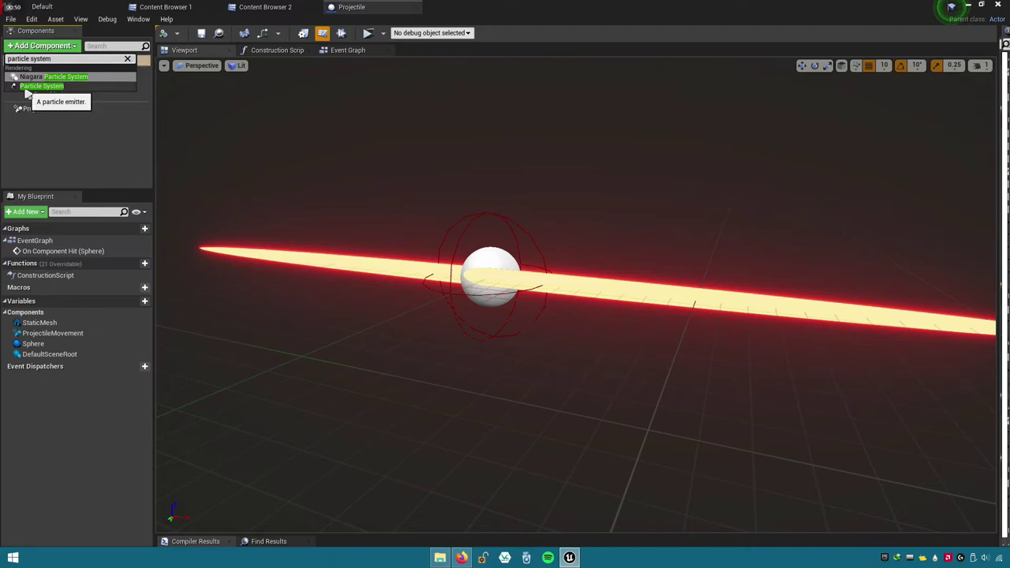
left_click(57, 86)
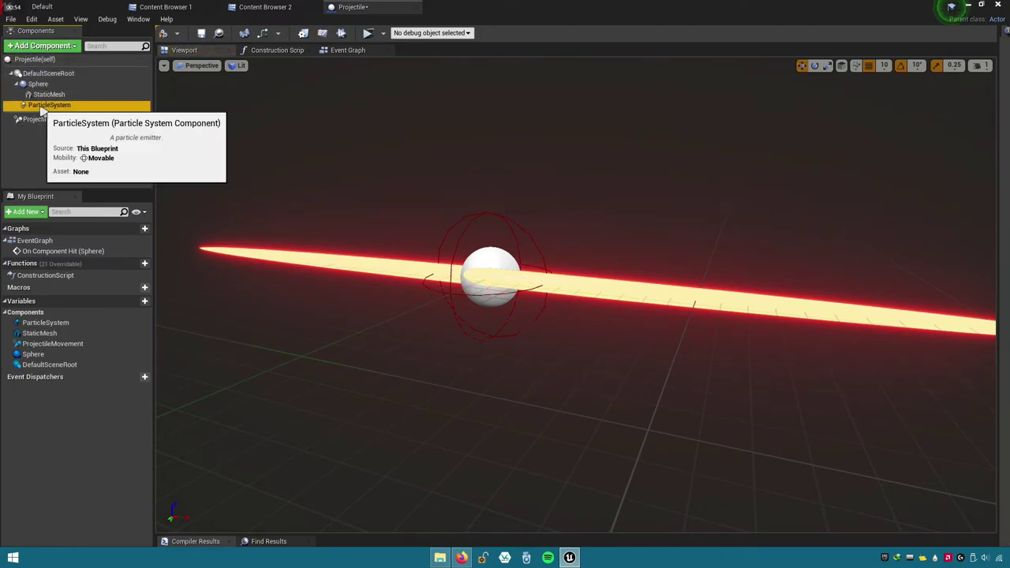
left_click_drag(48, 105, 26, 85)
- Inspect the old StaticMesh beam component and delete it
left_click(30, 83)
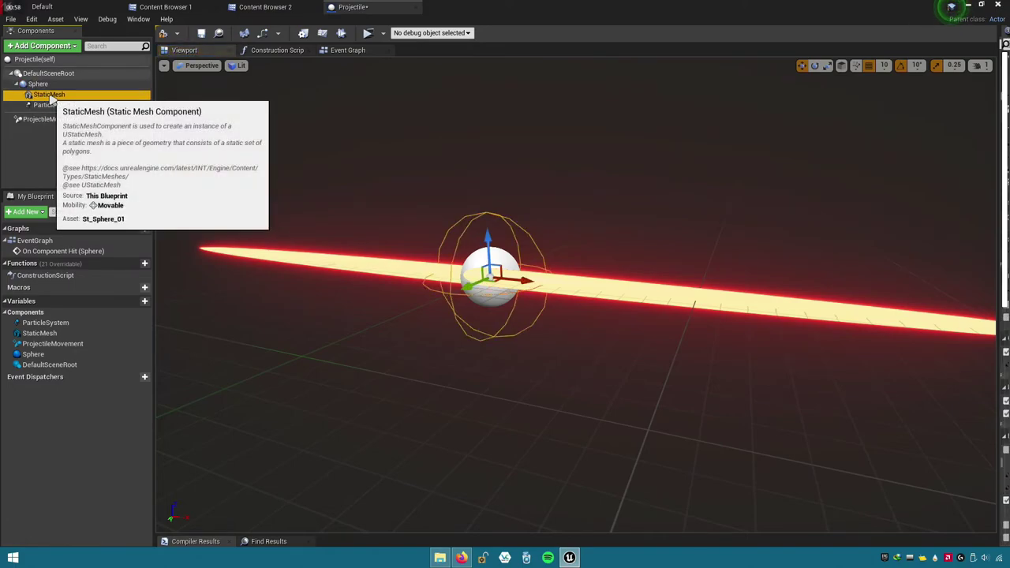
left_click(51, 95)
double_click(50, 95)
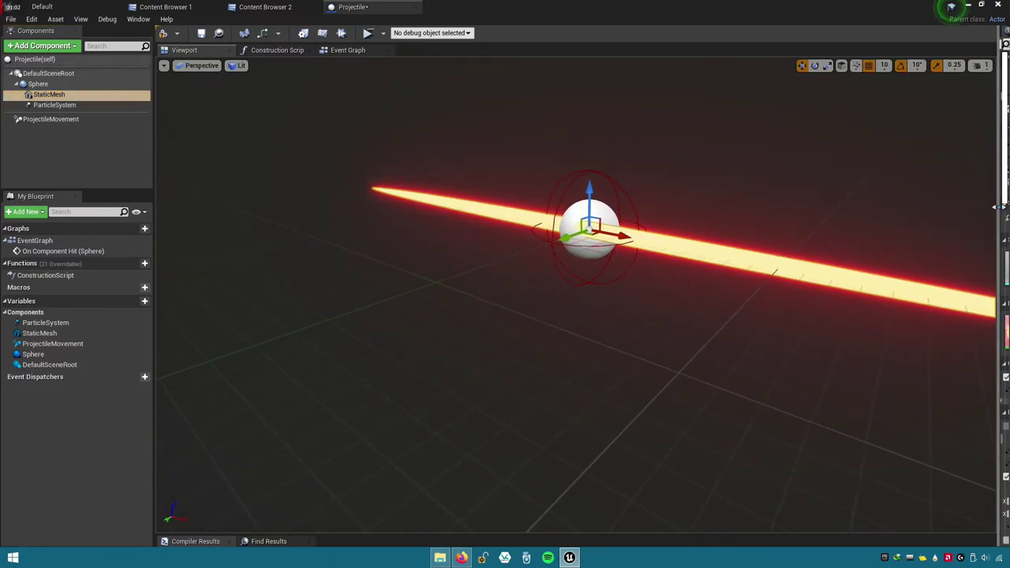
left_click(1004, 119)
left_click_drag(494, 206, 584, 206)
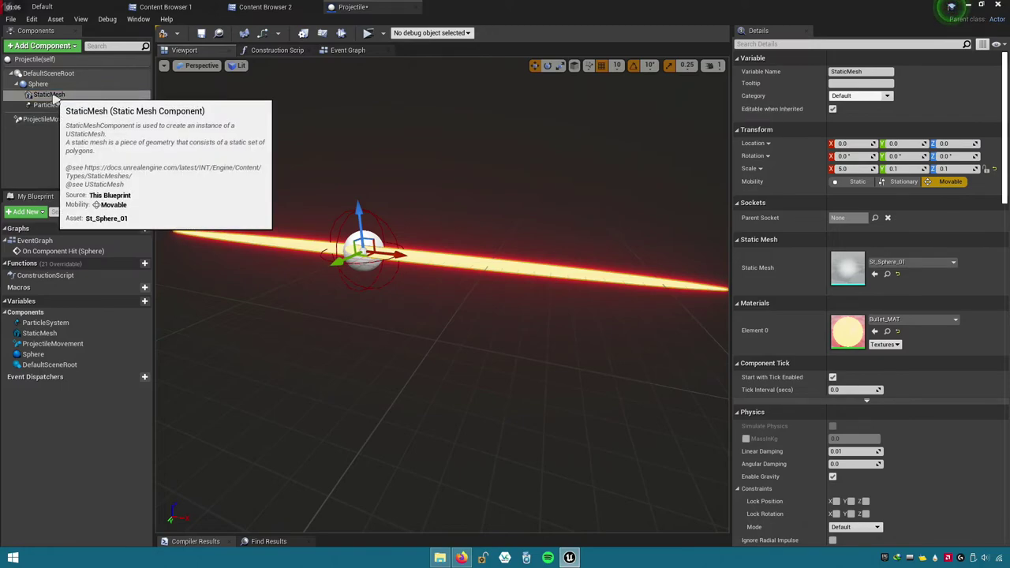
left_click_drag(591, 315, 566, 308)
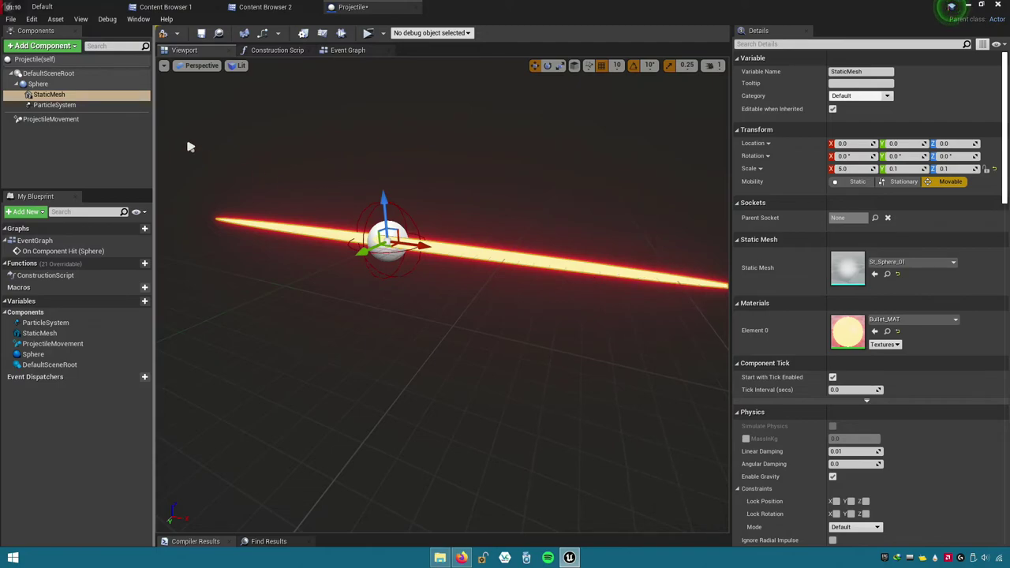
right_click(83, 94)
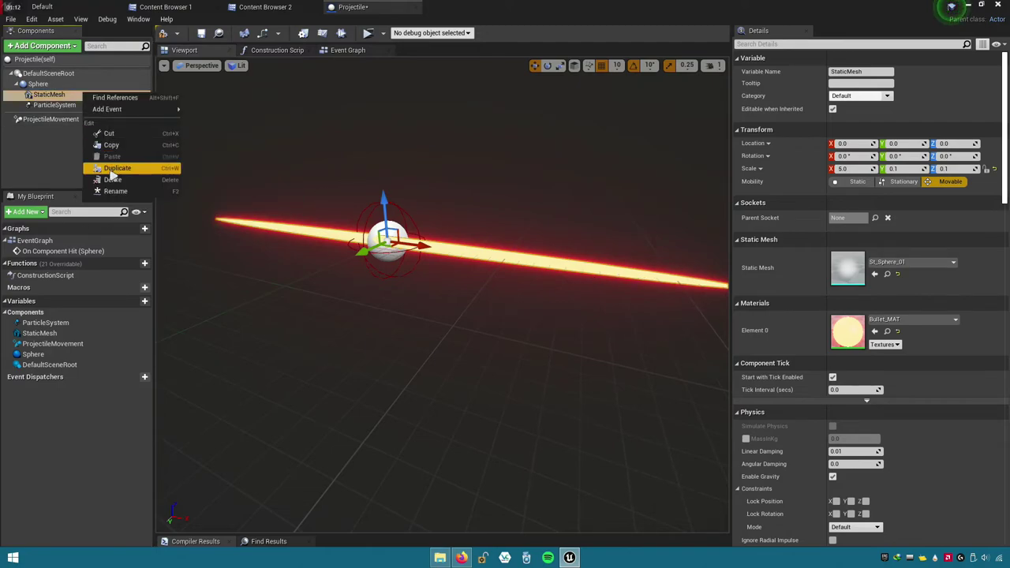
left_click(112, 179)
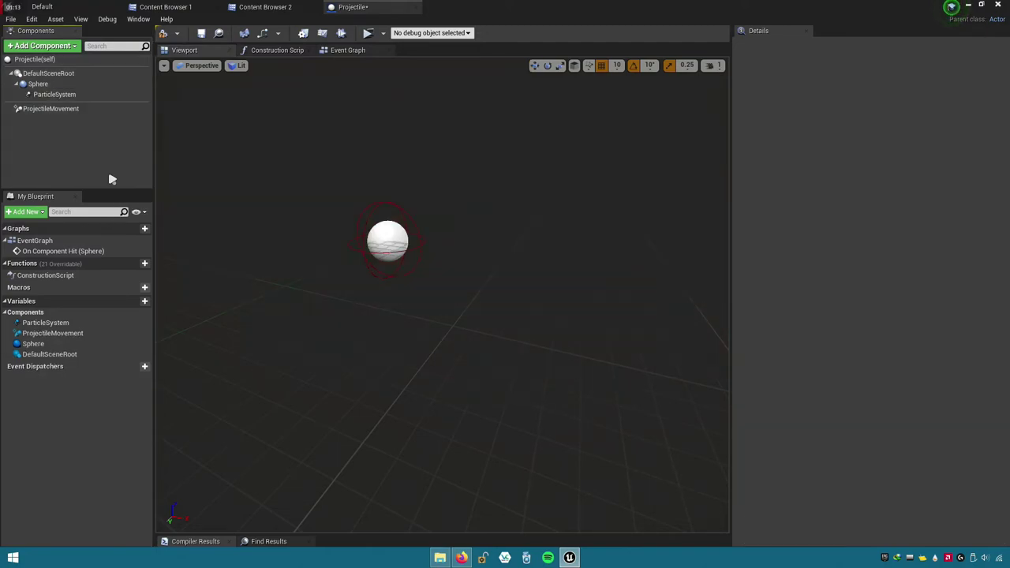
- Move DestroyActor next to On Component Hit (Sphere) and select the ProjectileMovement component
left_click(347, 51)
right_click_drag(454, 214, 406, 181)
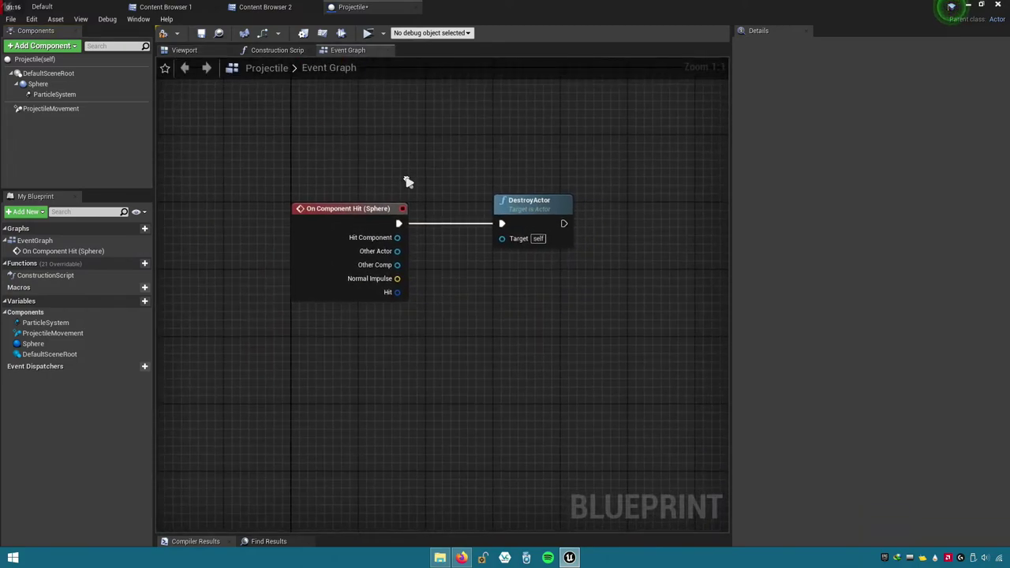
right_click(312, 212)
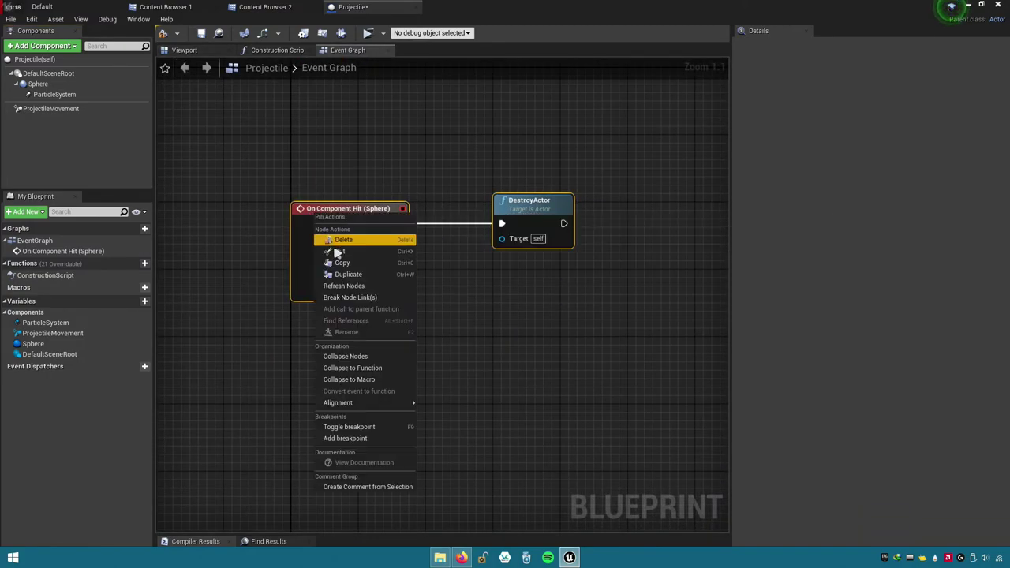
left_click(205, 246)
right_click_drag(528, 294, 637, 382)
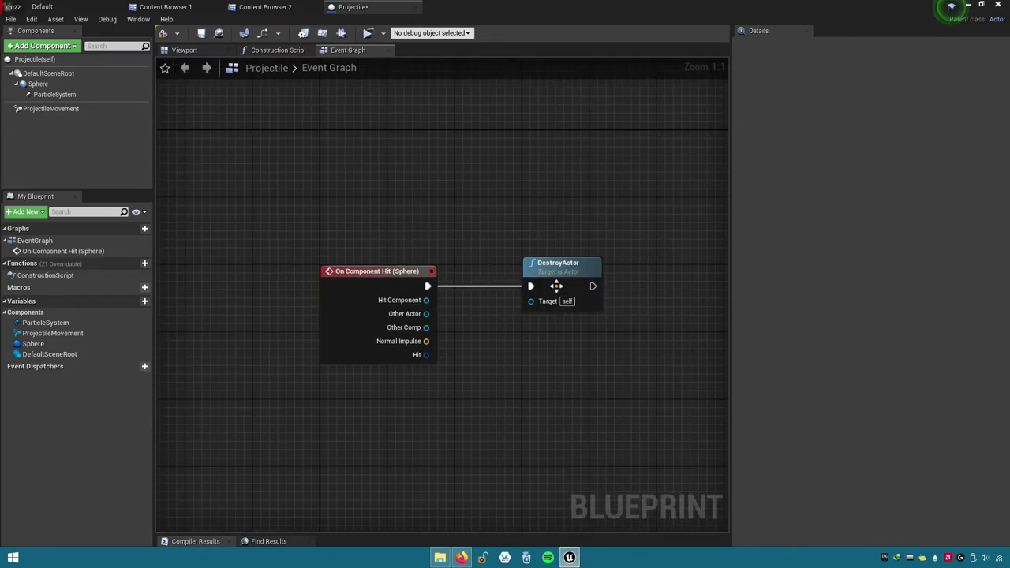
left_click_drag(557, 285, 488, 286)
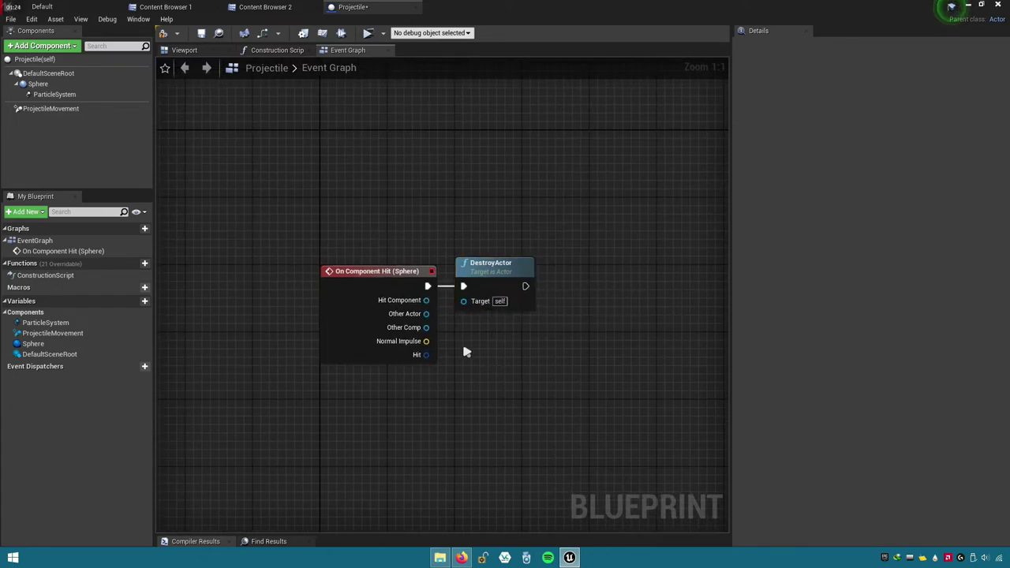
right_click_drag(466, 353, 500, 296)
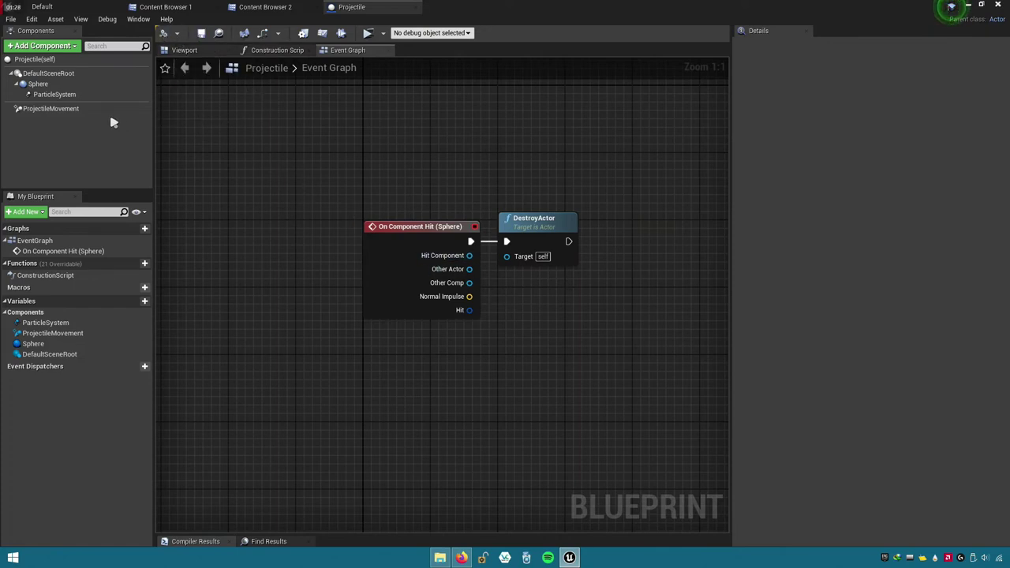
left_click(37, 109)
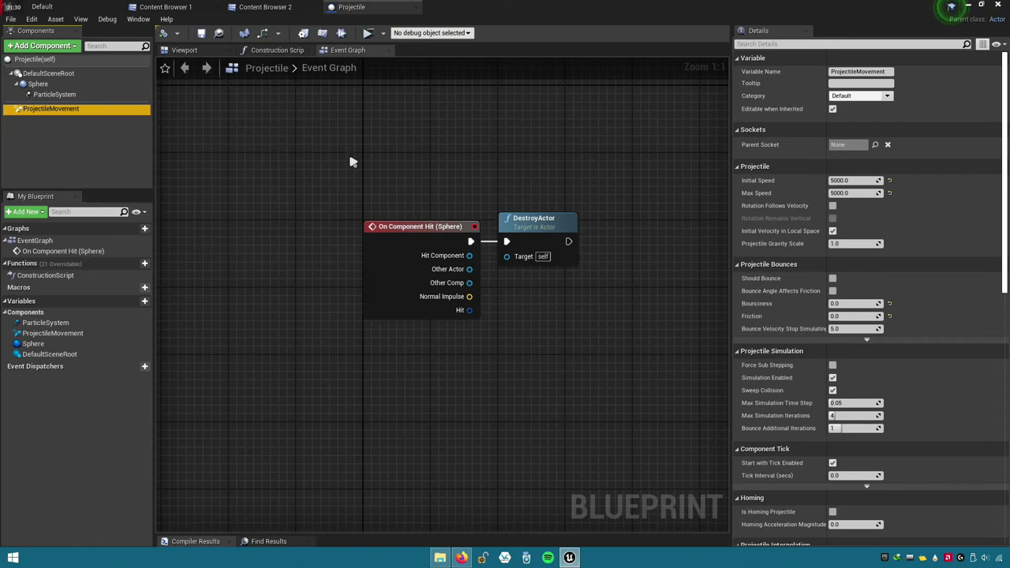
- Set Max Speed to 10000.0 matching Initial Speed, gravity scale to 0.0, and compile
right_click_drag(480, 176, 441, 211)
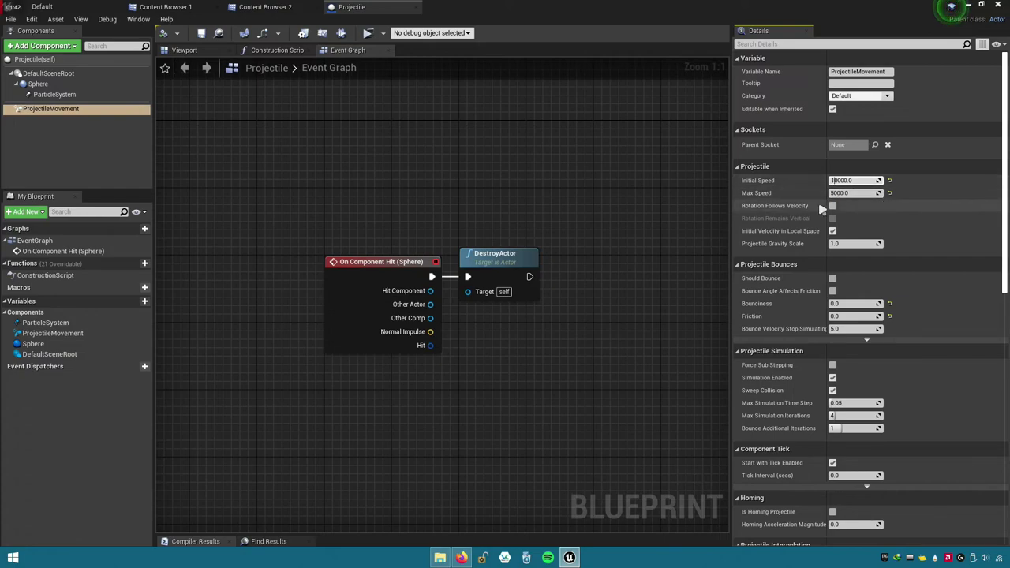
left_click(852, 193)
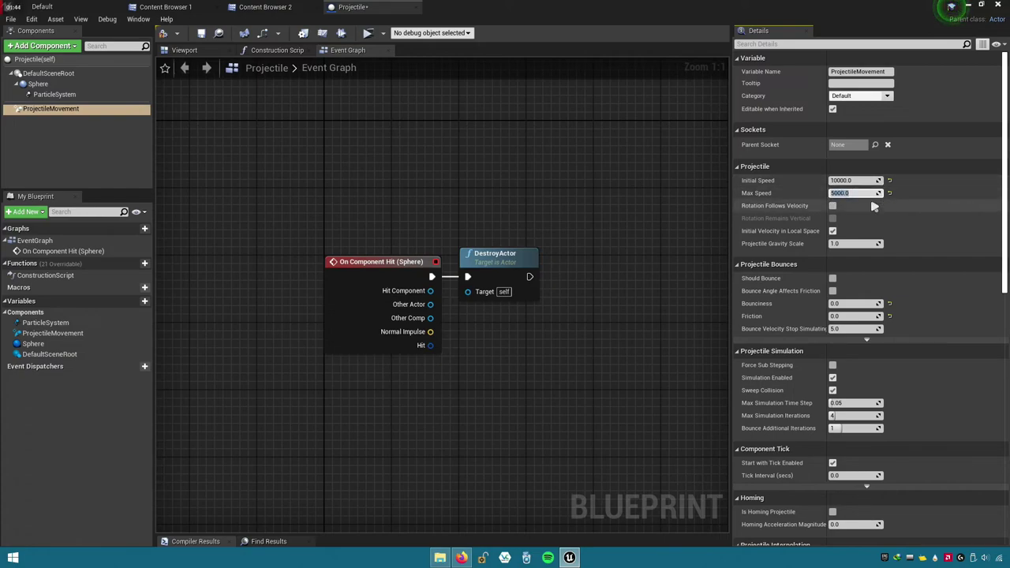
left_click(852, 181)
right_click(853, 183)
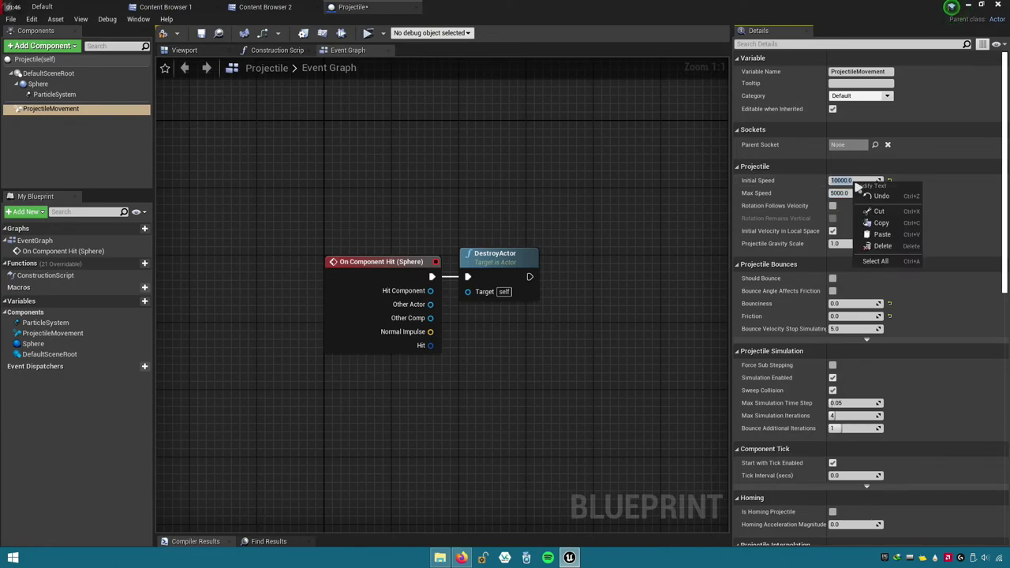
left_click(890, 224)
left_click(862, 194)
key("ctrl+v")
key("Return")
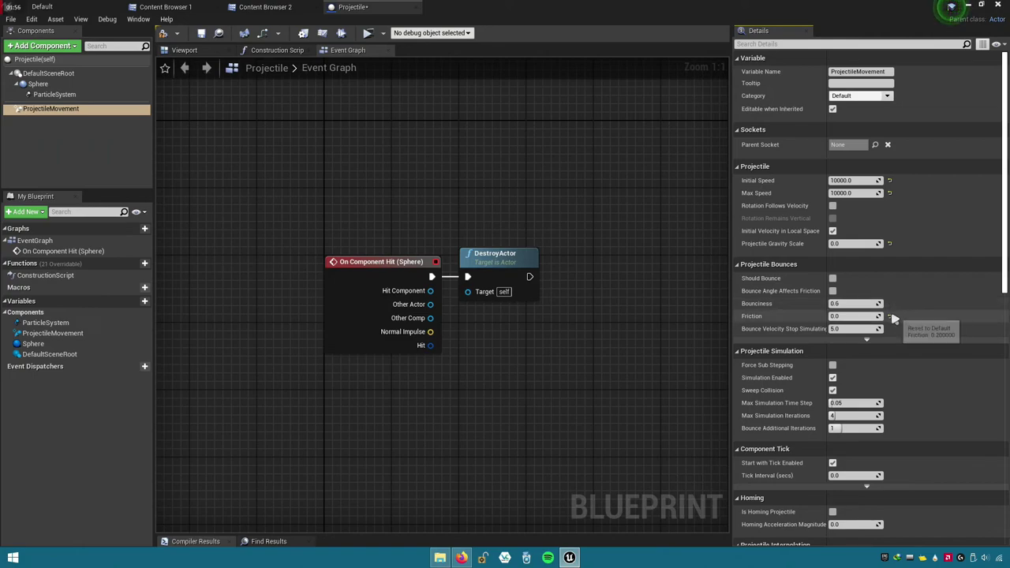
left_click_drag(1006, 249, 1006, 434)
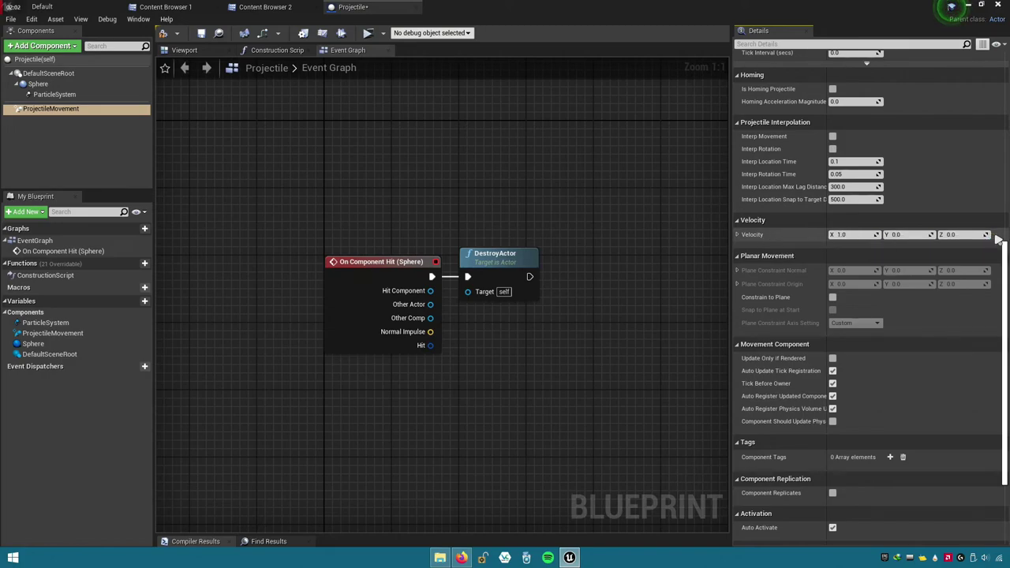
left_click(162, 34)
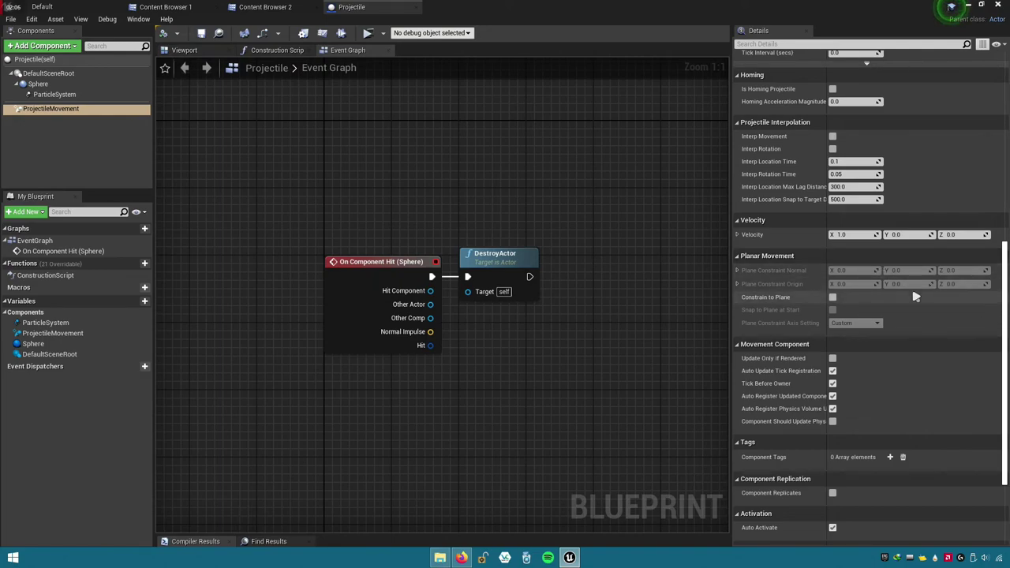
left_click(186, 53)
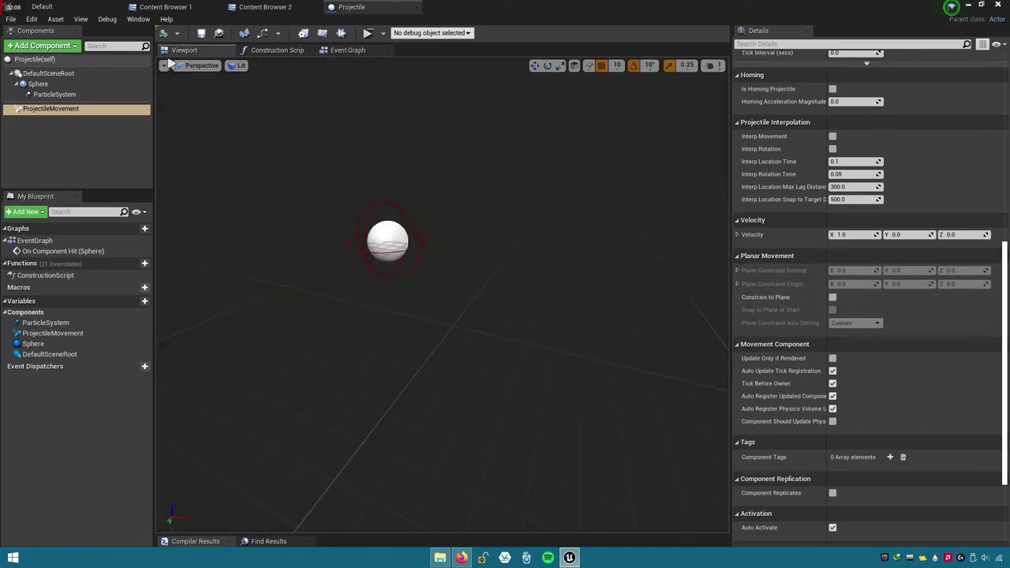
- Select the ParticleSystem component and copy the P_AssaultRifle_Tracer_01 name from the FX folder
left_click(71, 94)
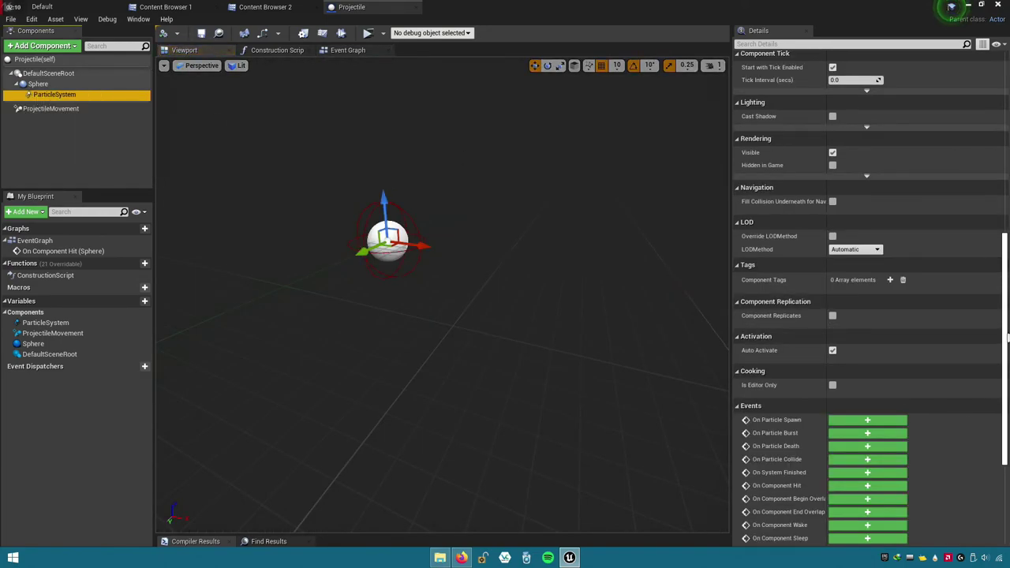
scroll(1007, 338, "up", 5)
scroll(1007, 337, "up", 5)
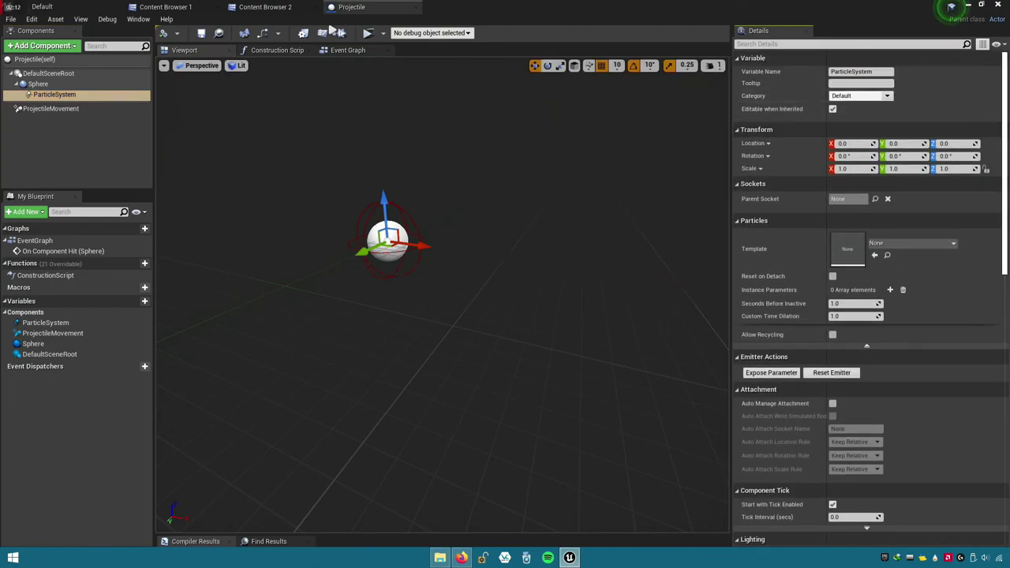
left_click(251, 8)
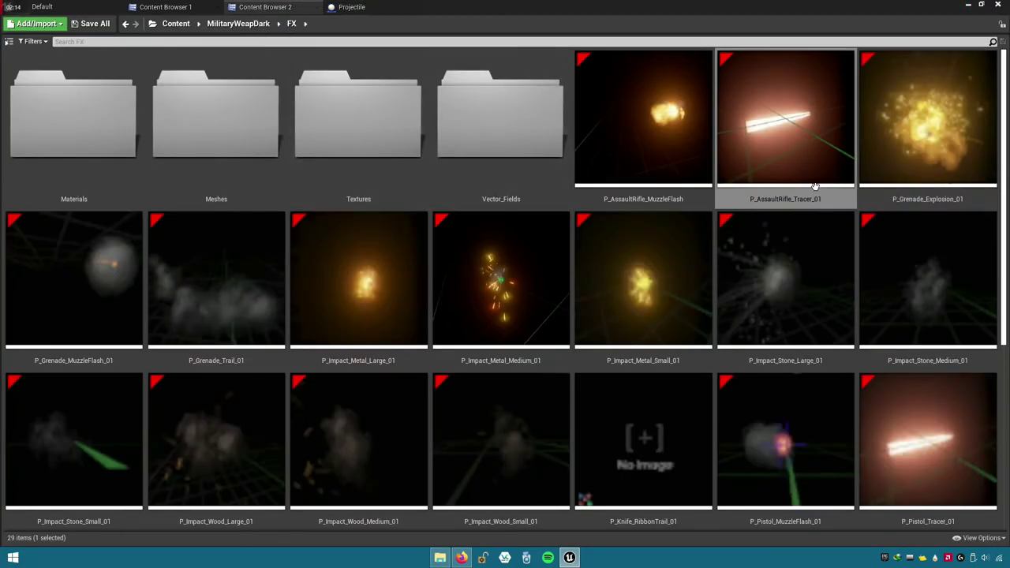
left_click(786, 193)
left_click(788, 198)
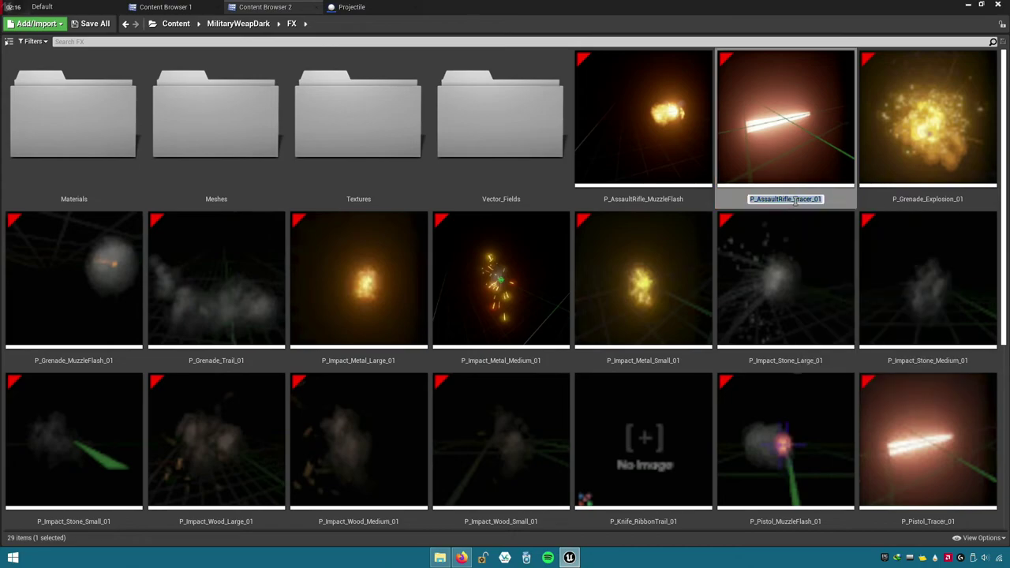
right_click(797, 202)
left_click(823, 241)
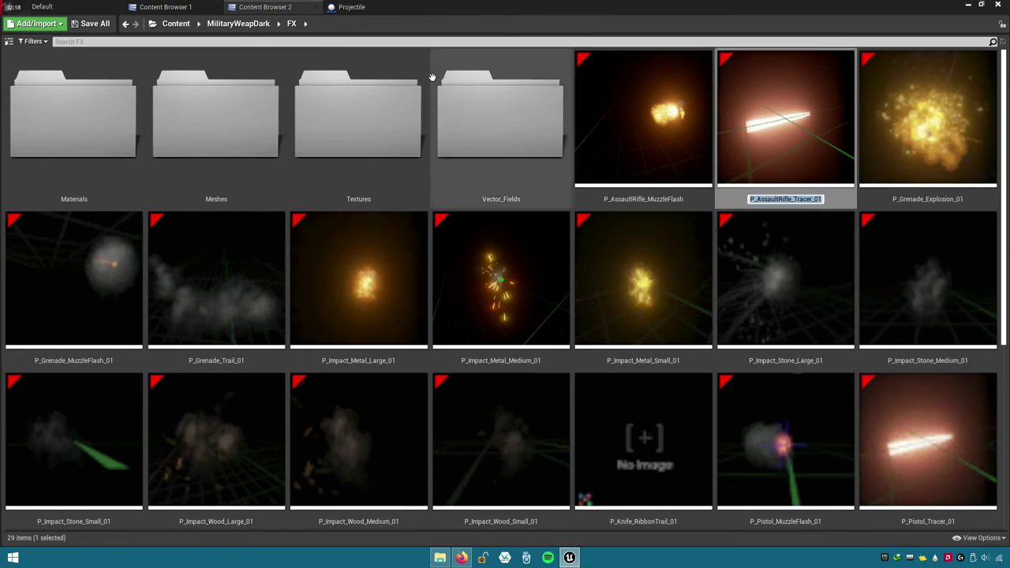
- Set the ParticleSystem Template to P_AssaultRifle_Tracer_01 and launch the FPS preview
left_click(368, 8)
left_click(911, 243)
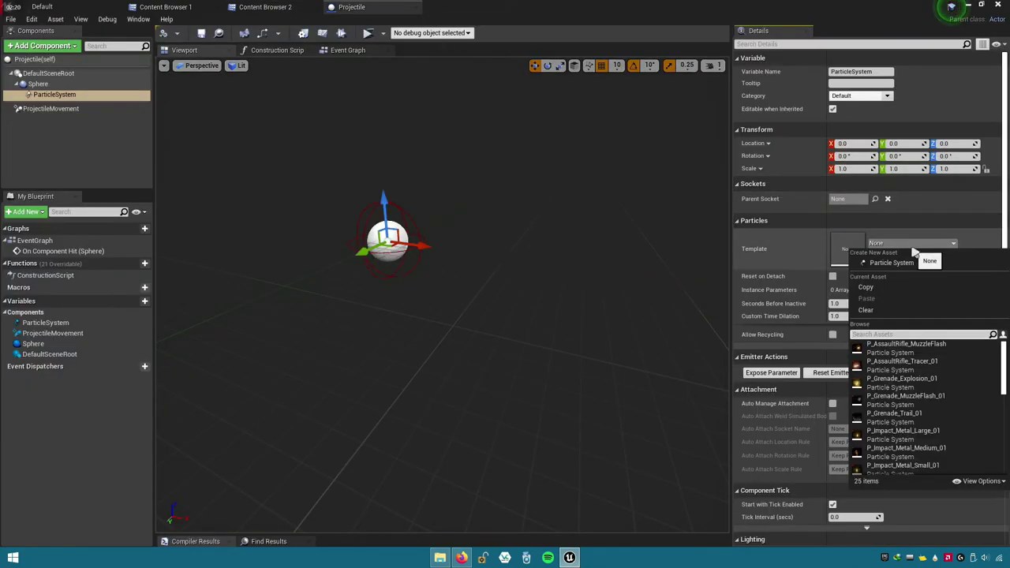
key("ctrl+v")
left_click(895, 344)
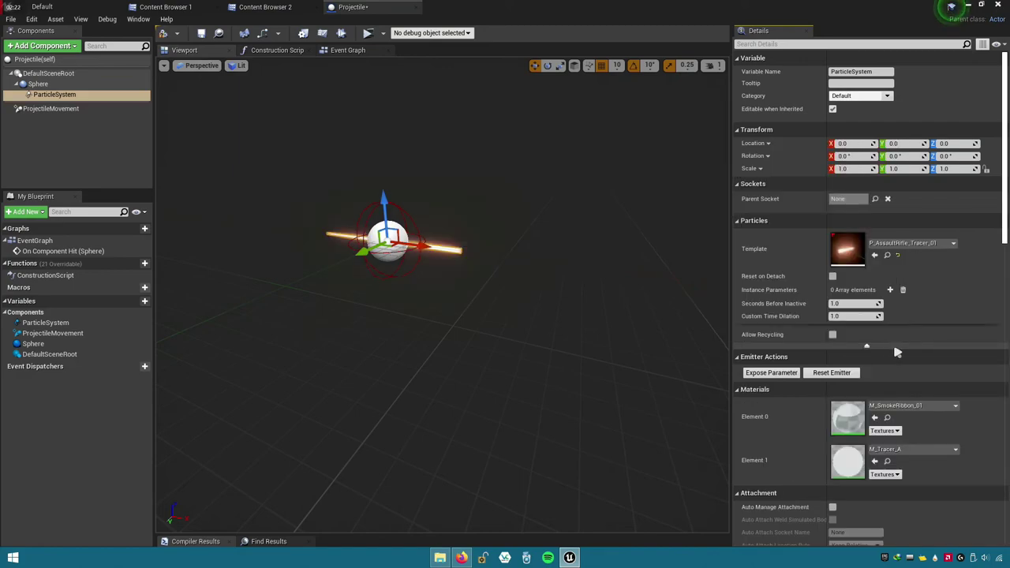
left_click_drag(530, 296, 530, 296)
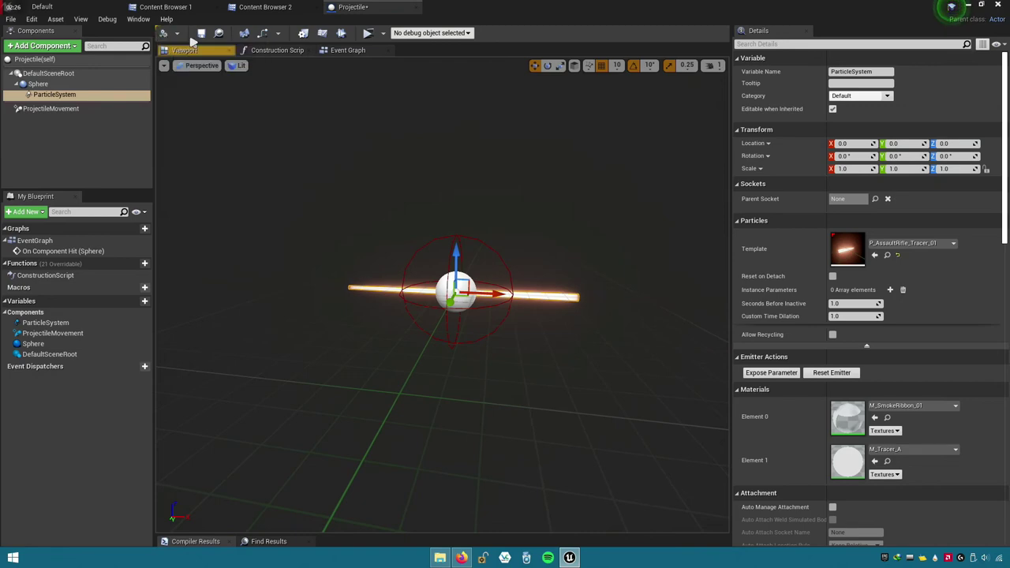
left_click(368, 33)
- Fire the rifle toward the floor in the FPS Preview, then stop play
left_click(447, 86)
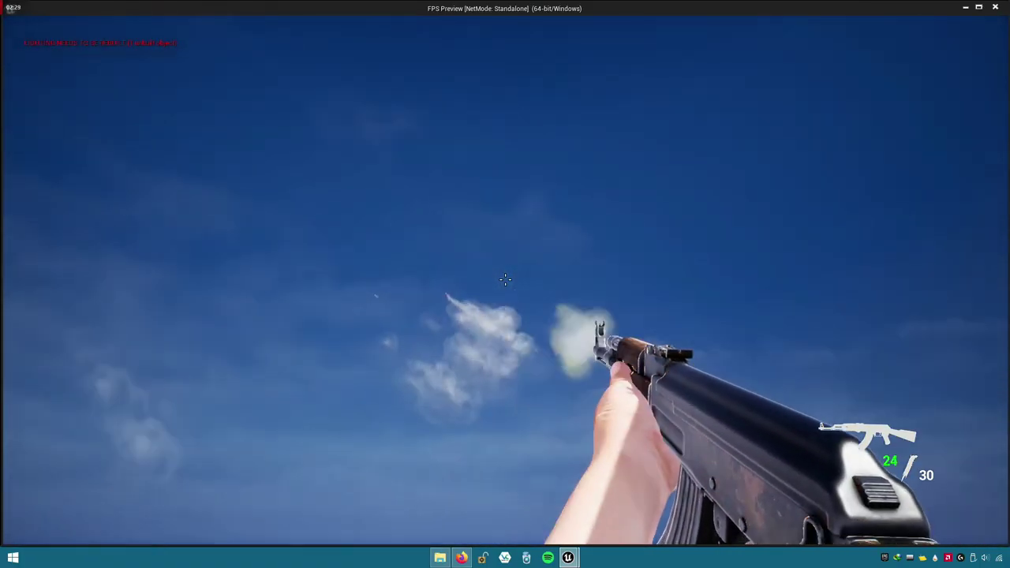
left_click_drag(505, 280, 505, 280)
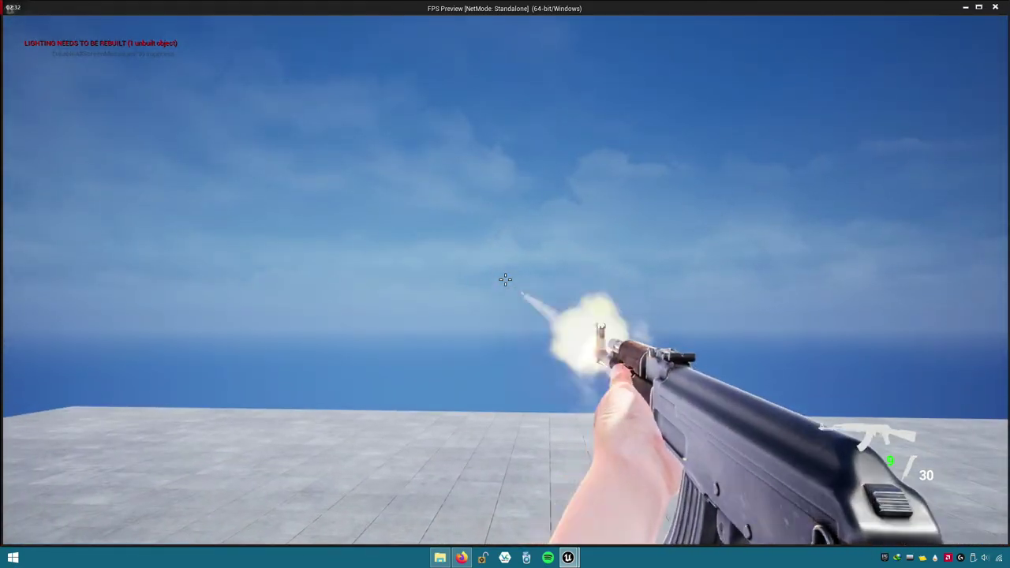
key("Escape")
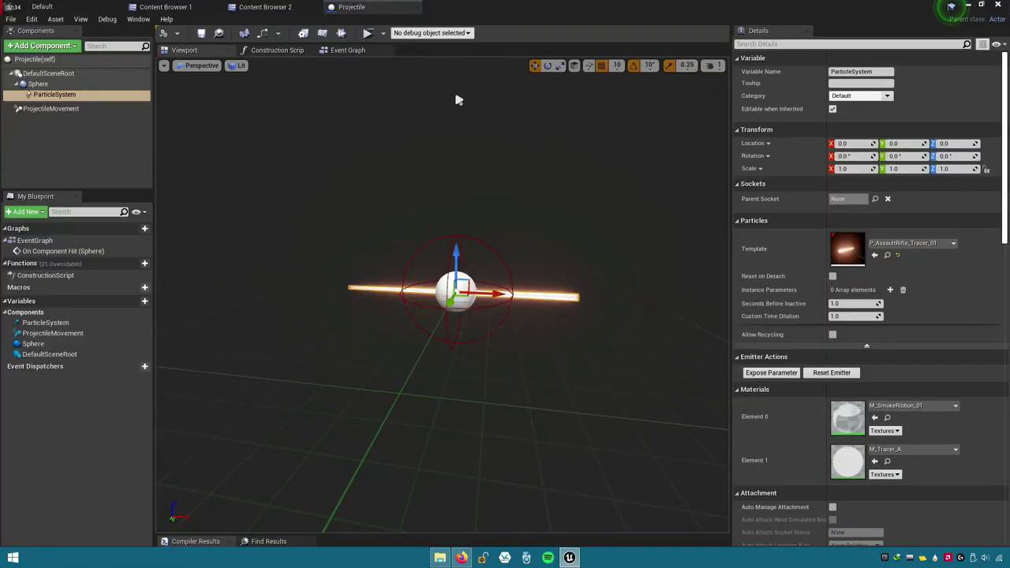
- Set the ProjectileMovement Bounciness and Friction to 0
left_click(73, 84)
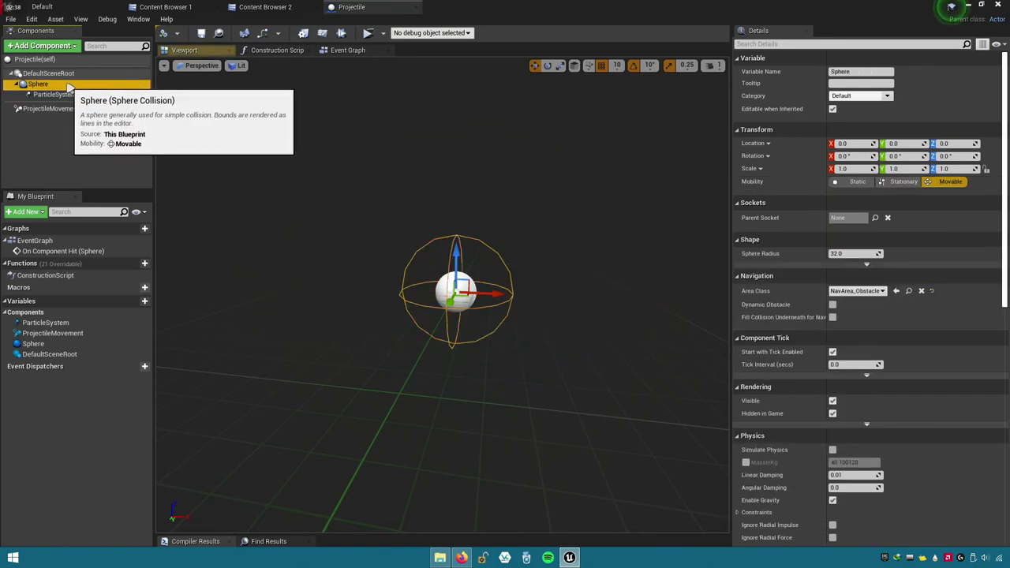
left_click(54, 94)
right_click_drag(323, 143, 593, 170)
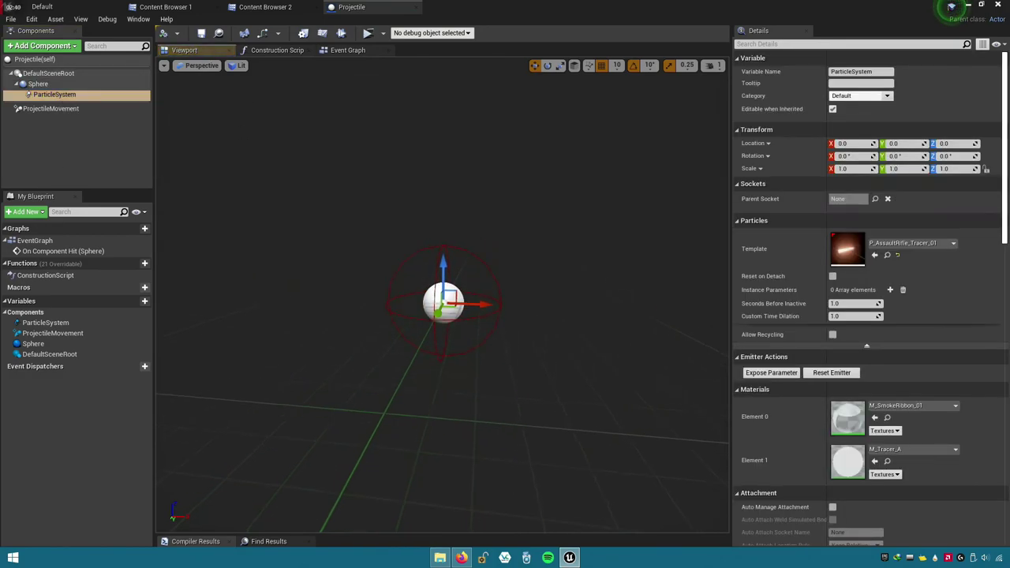
left_click(78, 108)
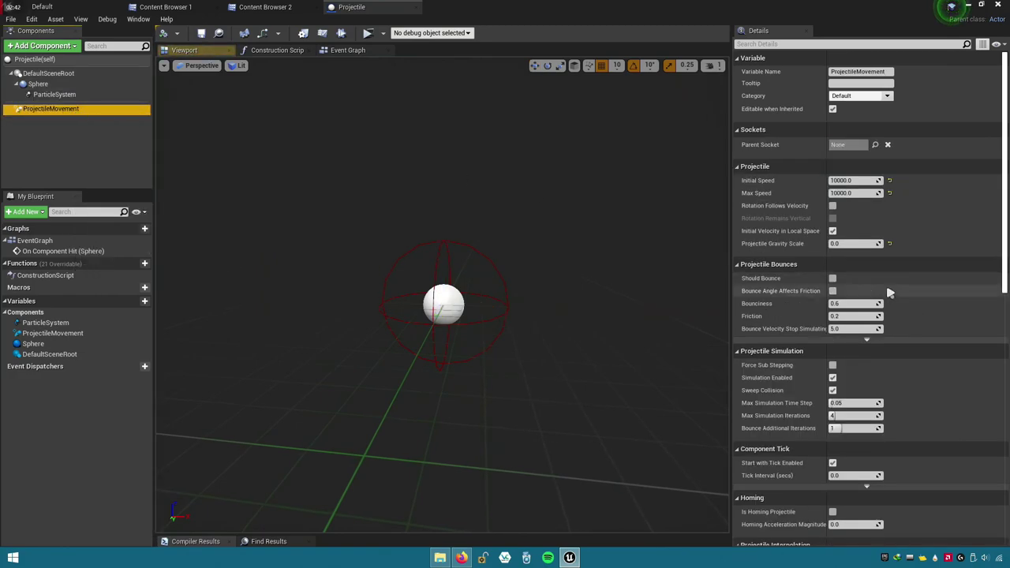
type("0")
key("Tab")
type("0")
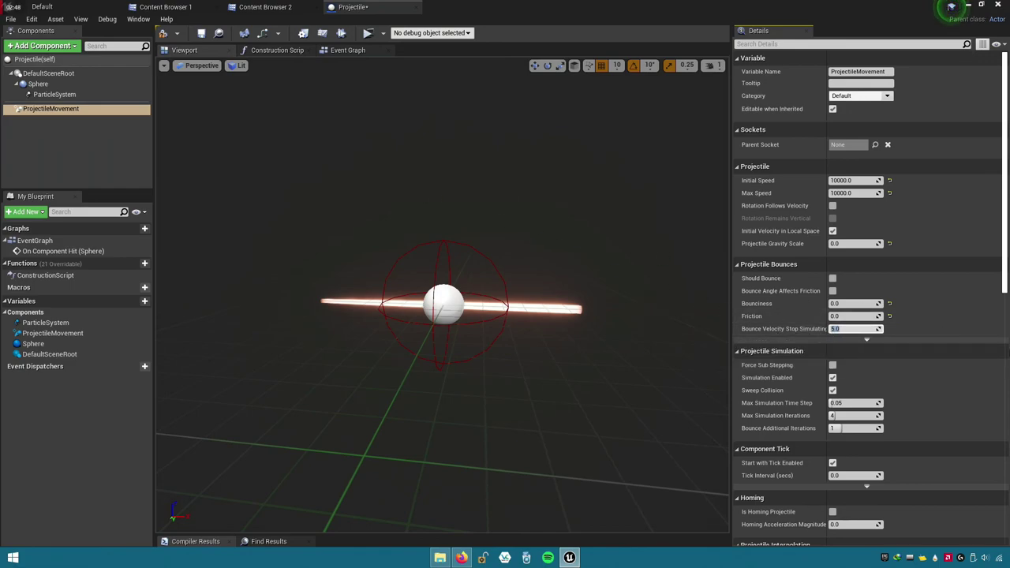
- Set ProjectileMovement Initial Speed to 20000 and begin entering 20000 for Max Speed
left_click(81, 95)
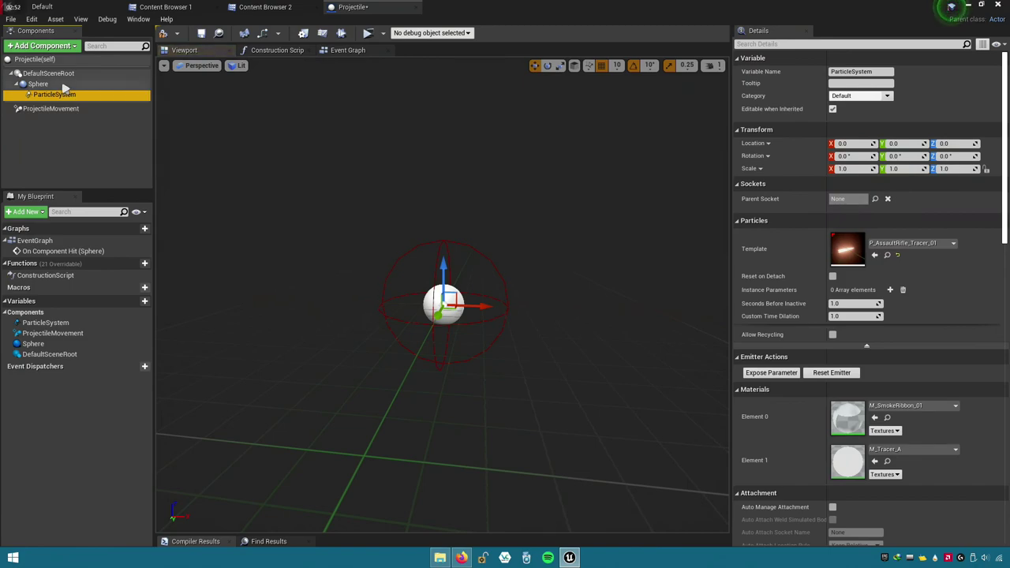
left_click(51, 111)
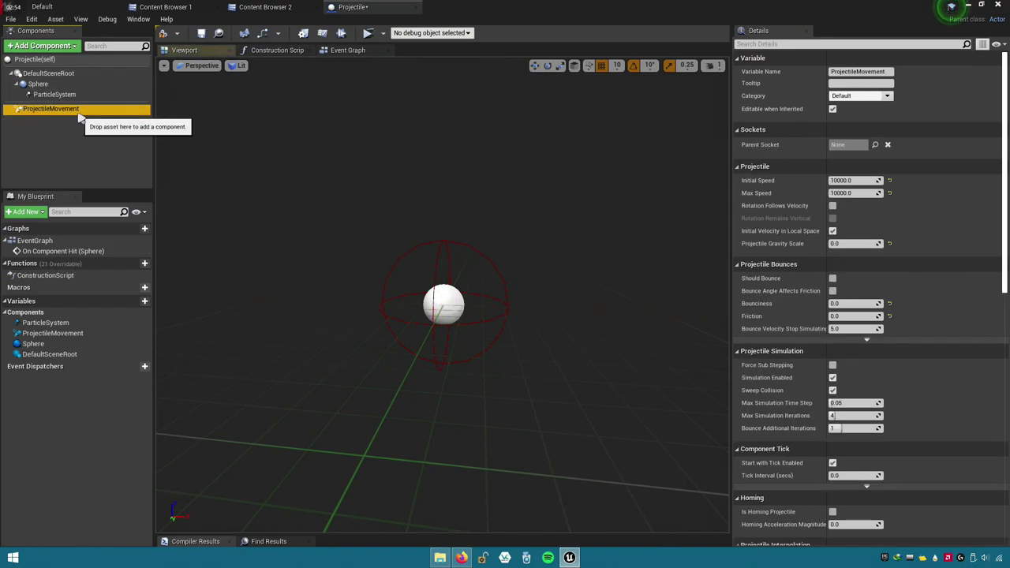
left_click(848, 180)
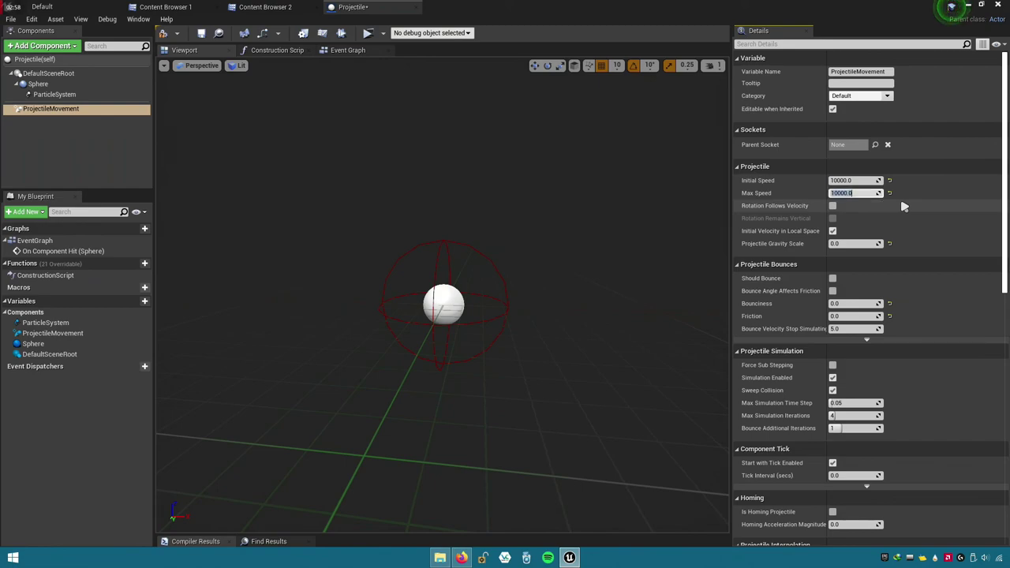
key("Return")
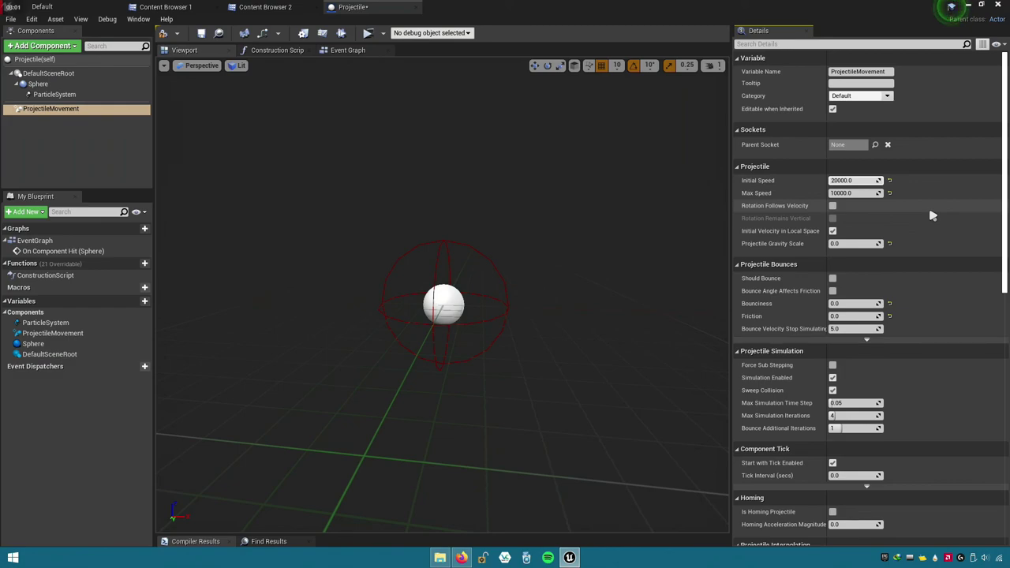
key("Return")
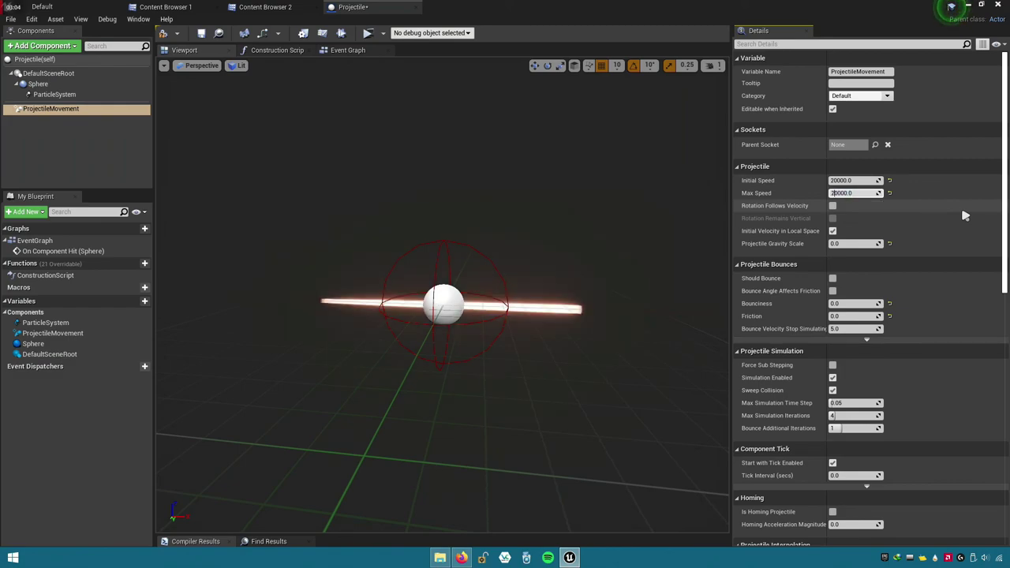